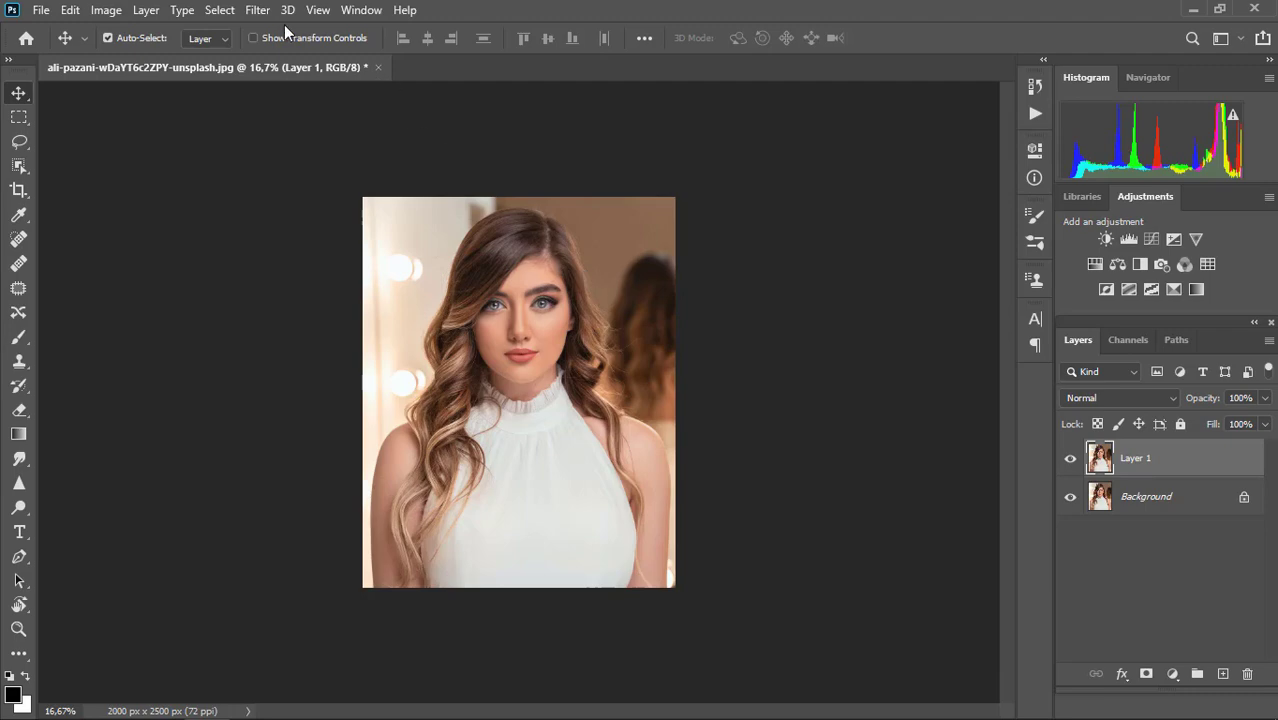
- Open the Liquify filter on Layer 1 and enlarge the uncovered eye with the Bloat tool at brush size 234
{"action": "left_click", "coordinate": [257, 10]}
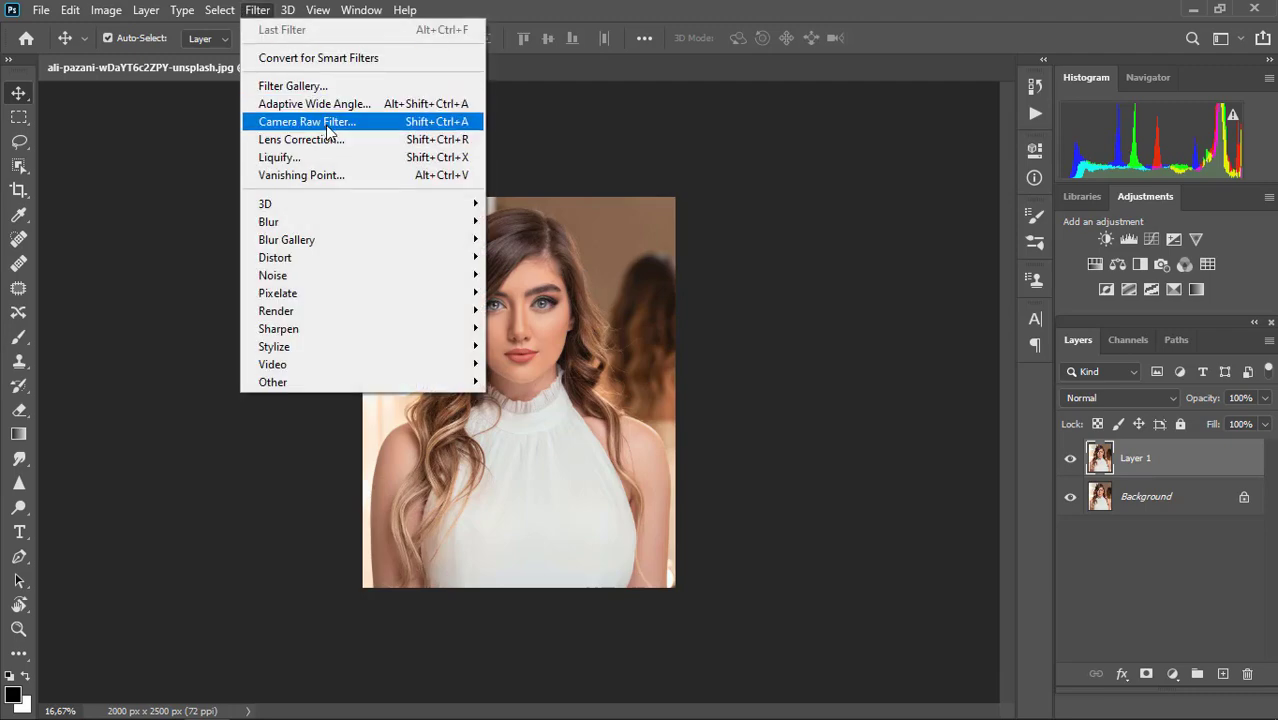
{"action": "left_click", "coordinate": [350, 155]}
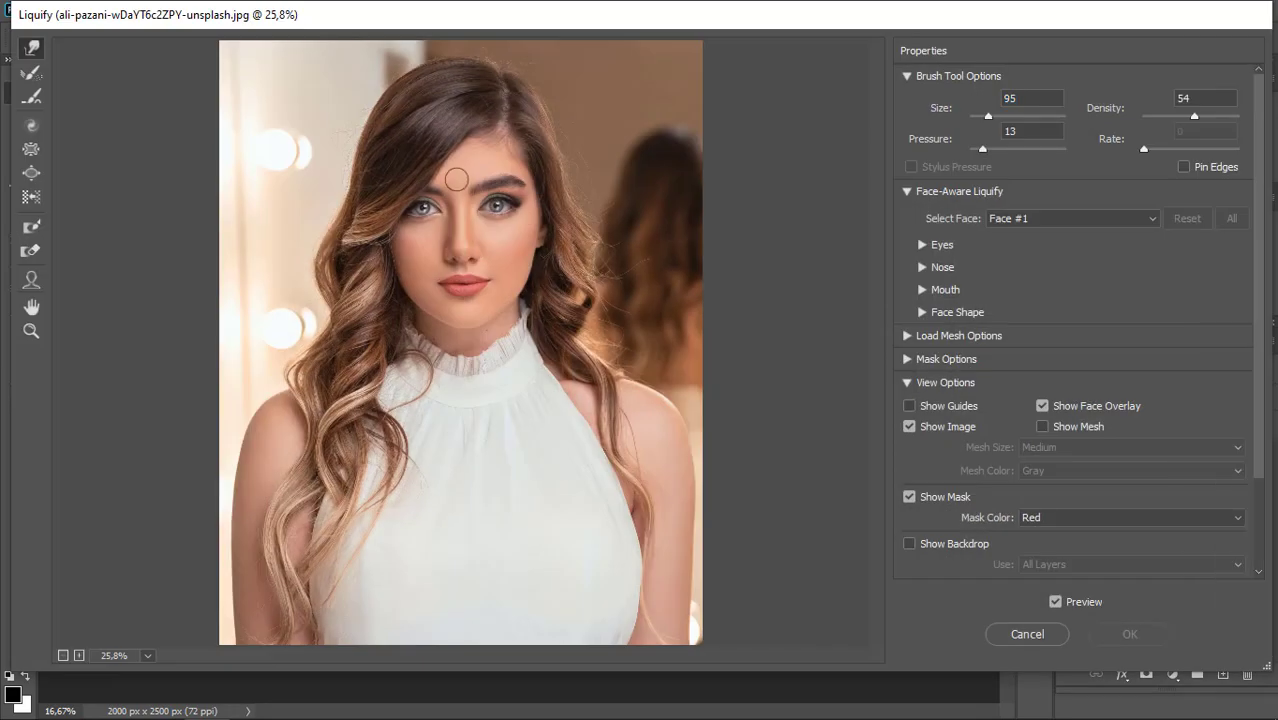
{"action": "scroll", "coordinate": [456, 179], "scroll_direction": "up", "scroll_amount": 4}
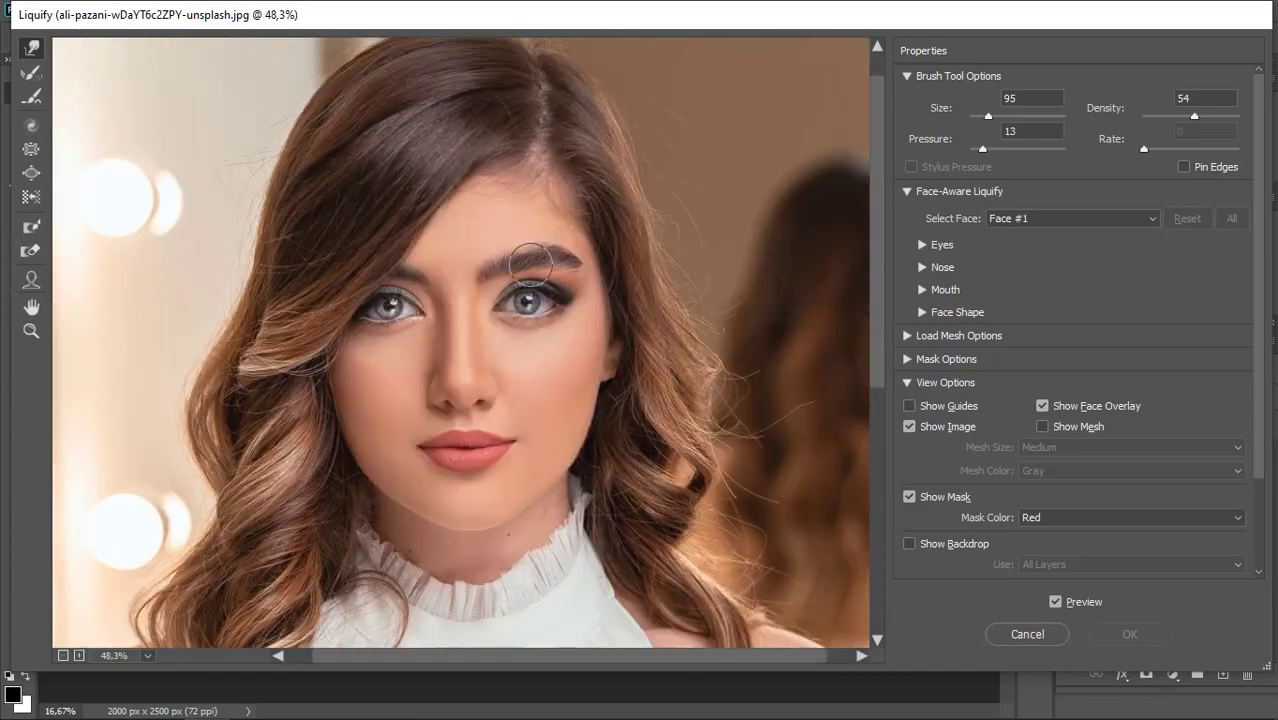
{"action": "left_click", "coordinate": [31, 173]}
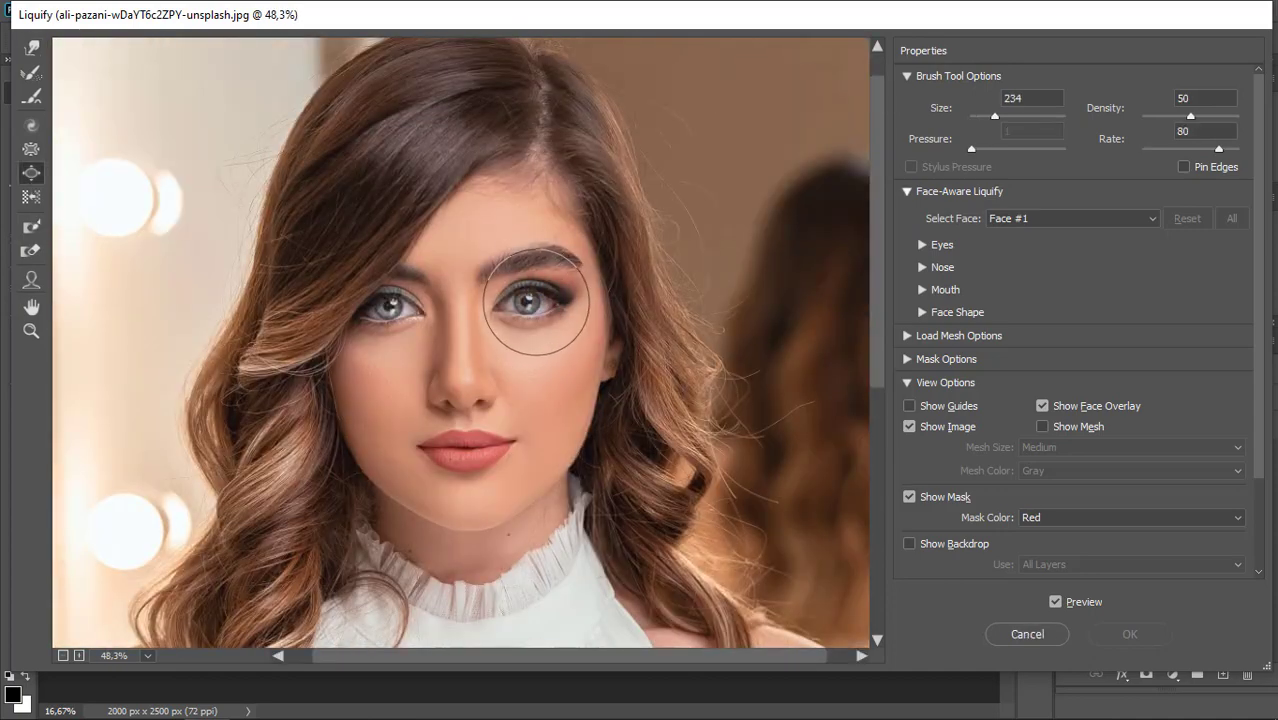
{"action": "left_click", "coordinate": [530, 298]}
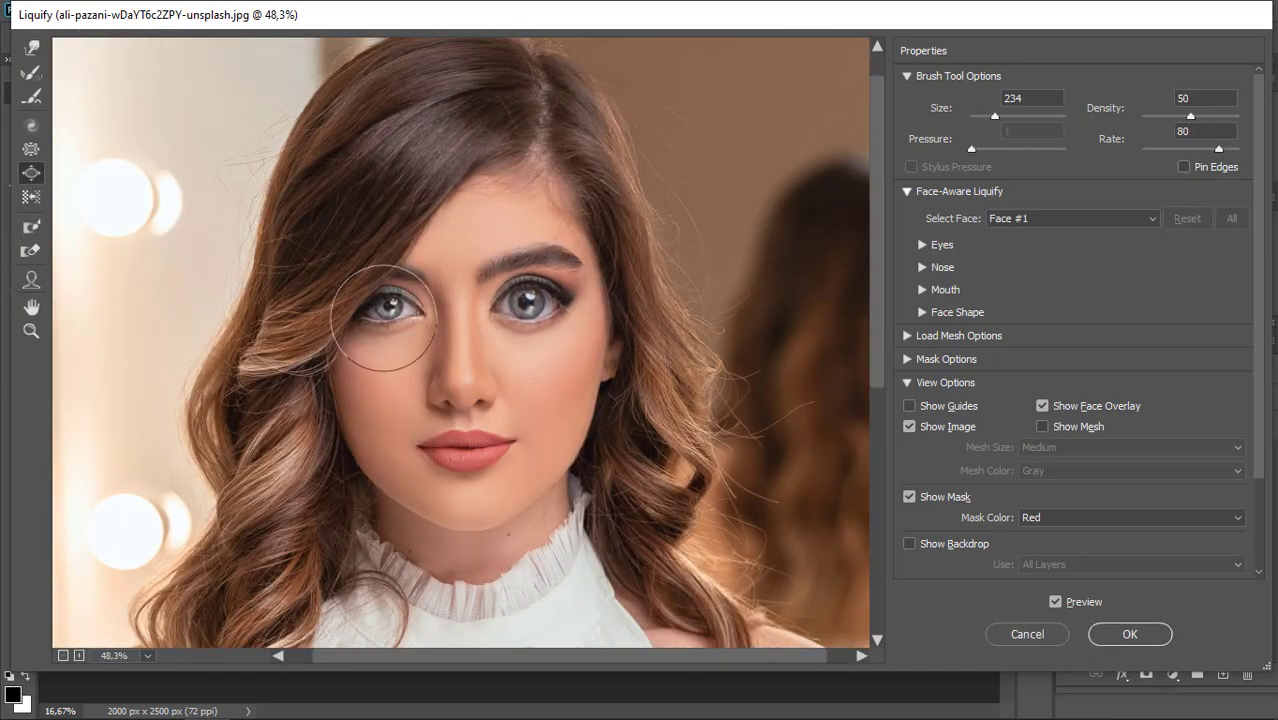
- Freeze the hair strand beside the other eye with the mask brush, and enlarge that eye with the Bloat tool
{"action": "left_click", "coordinate": [31, 226]}
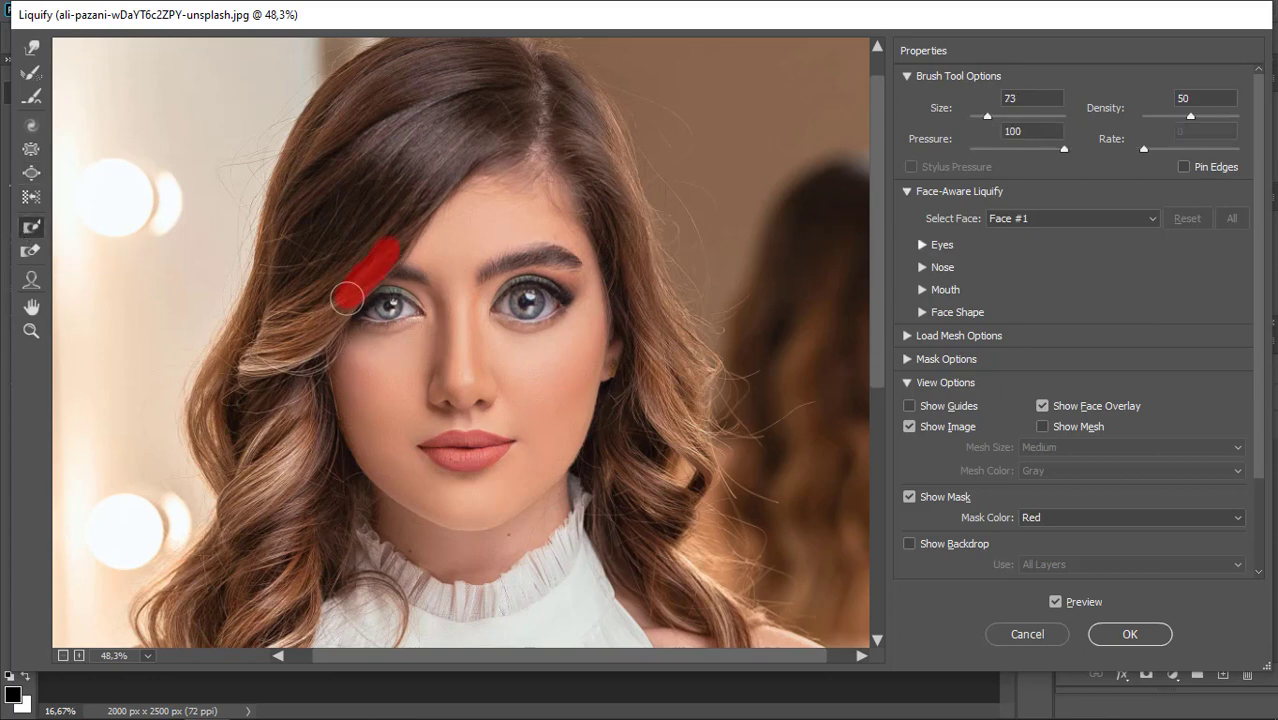
{"action": "left_click", "coordinate": [31, 173]}
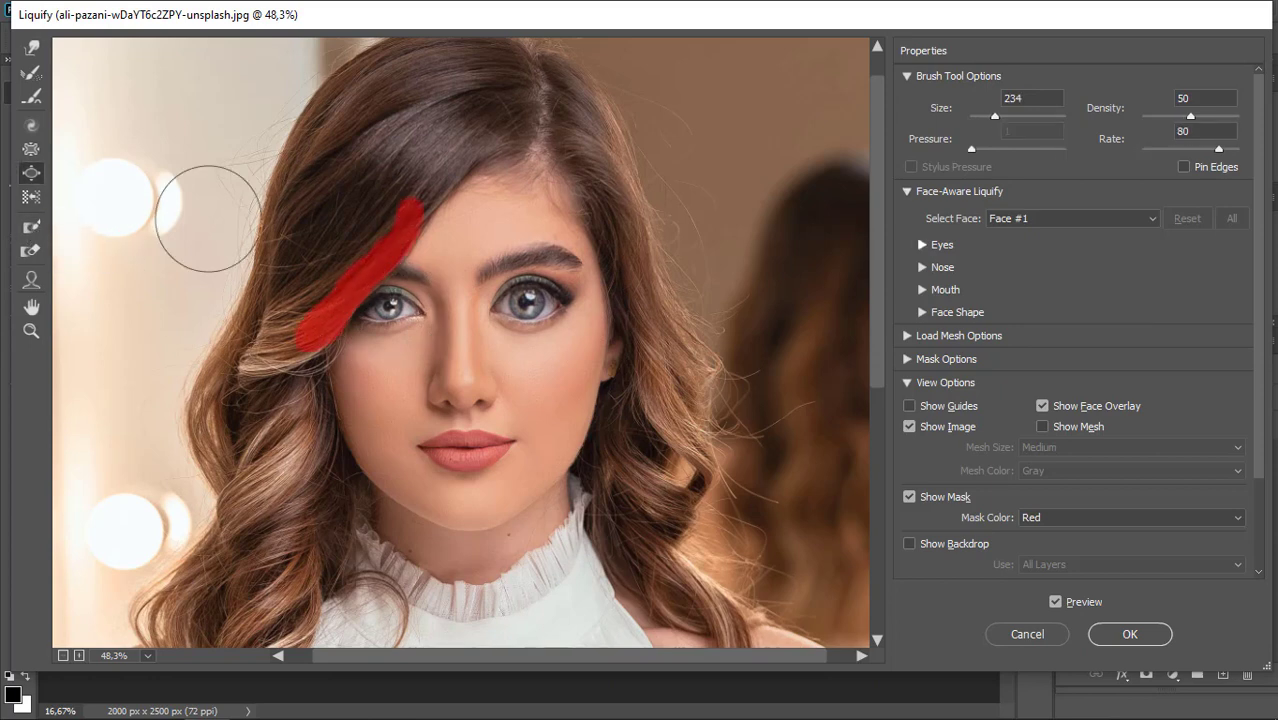
{"action": "left_click", "coordinate": [387, 315]}
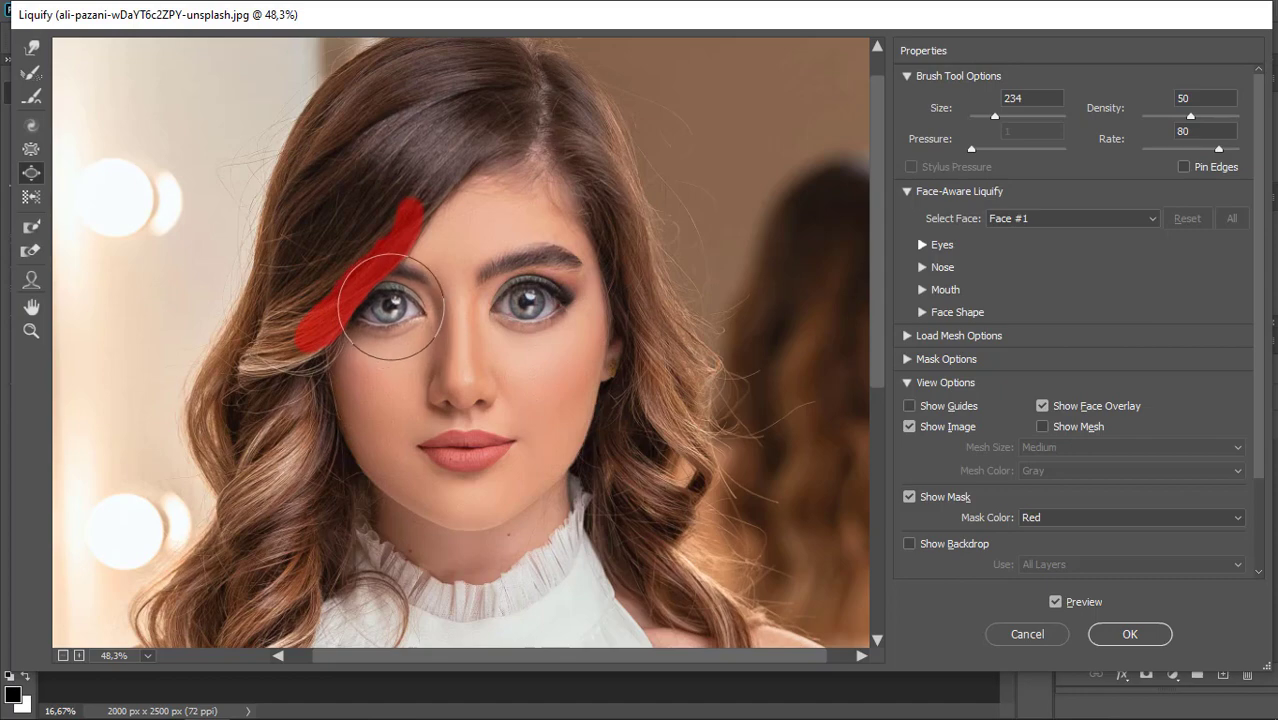
- Clear the freeze mask from the hair strand with the Thaw Mask tool
{"action": "key", "text": "ctrl+minus"}
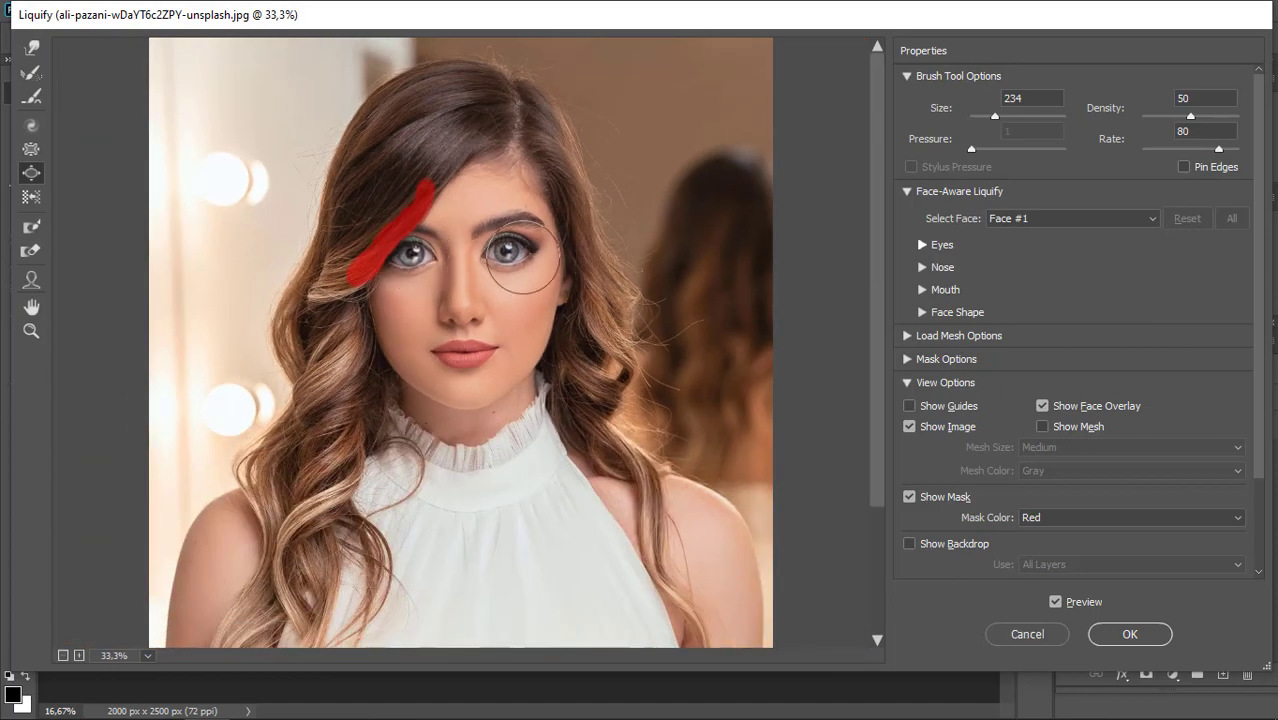
{"action": "key", "text": "ctrl+plus"}
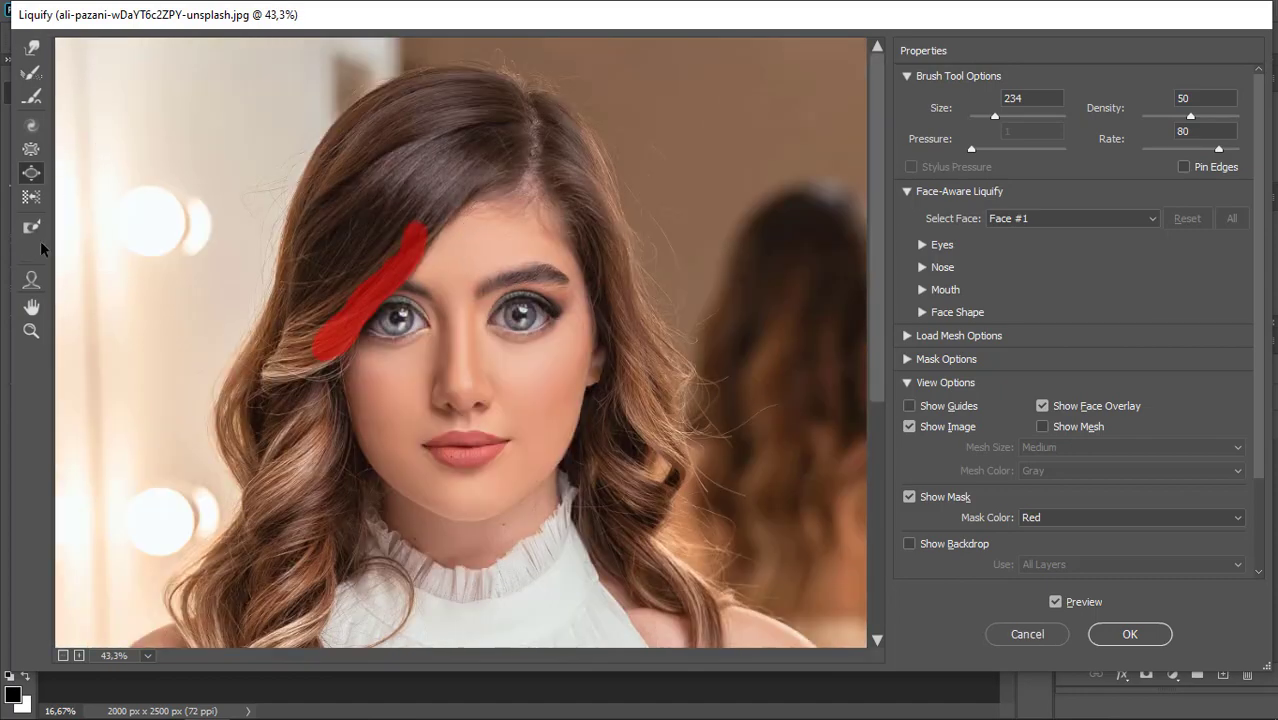
{"action": "left_click", "coordinate": [31, 250]}
{"action": "left_click_drag", "start_coordinate": [415, 234], "coordinate": [364, 322]}
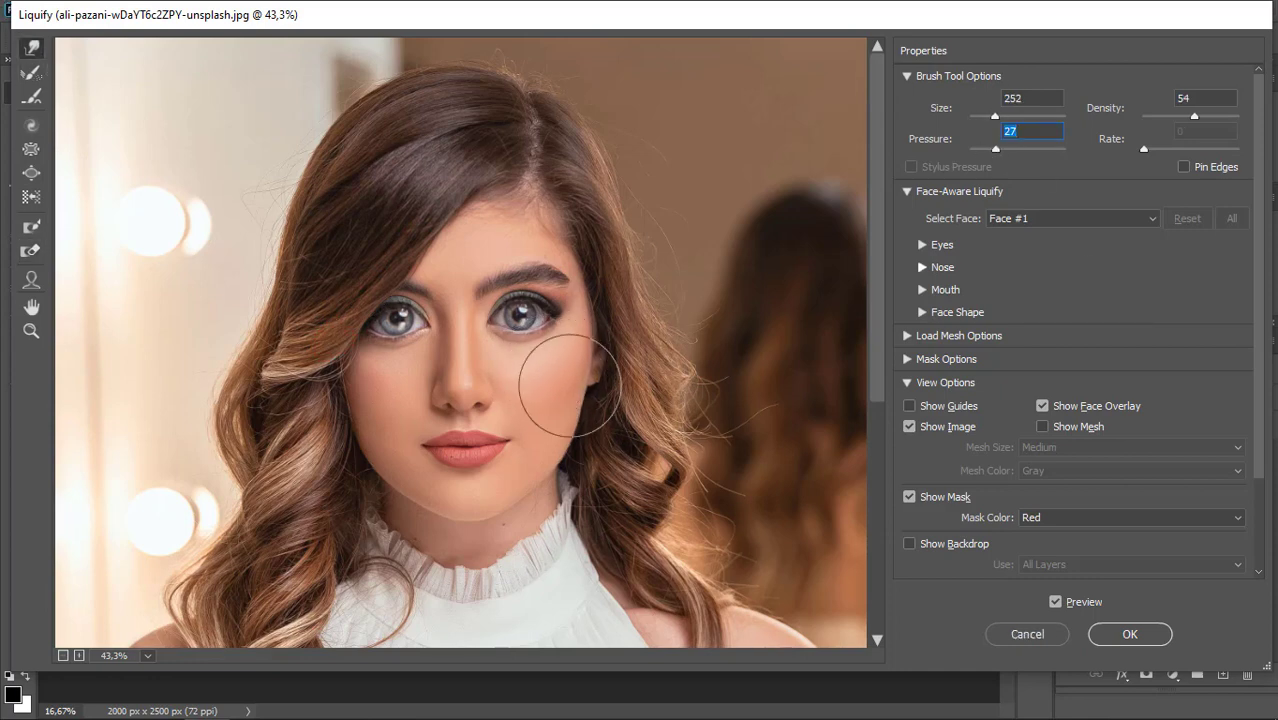
- Slim the cheeks and jawline with the Forward Warp tool at size 252 and pressure 27, and apply the filter
{"action": "left_click_drag", "start_coordinate": [570, 385], "coordinate": [560, 342]}
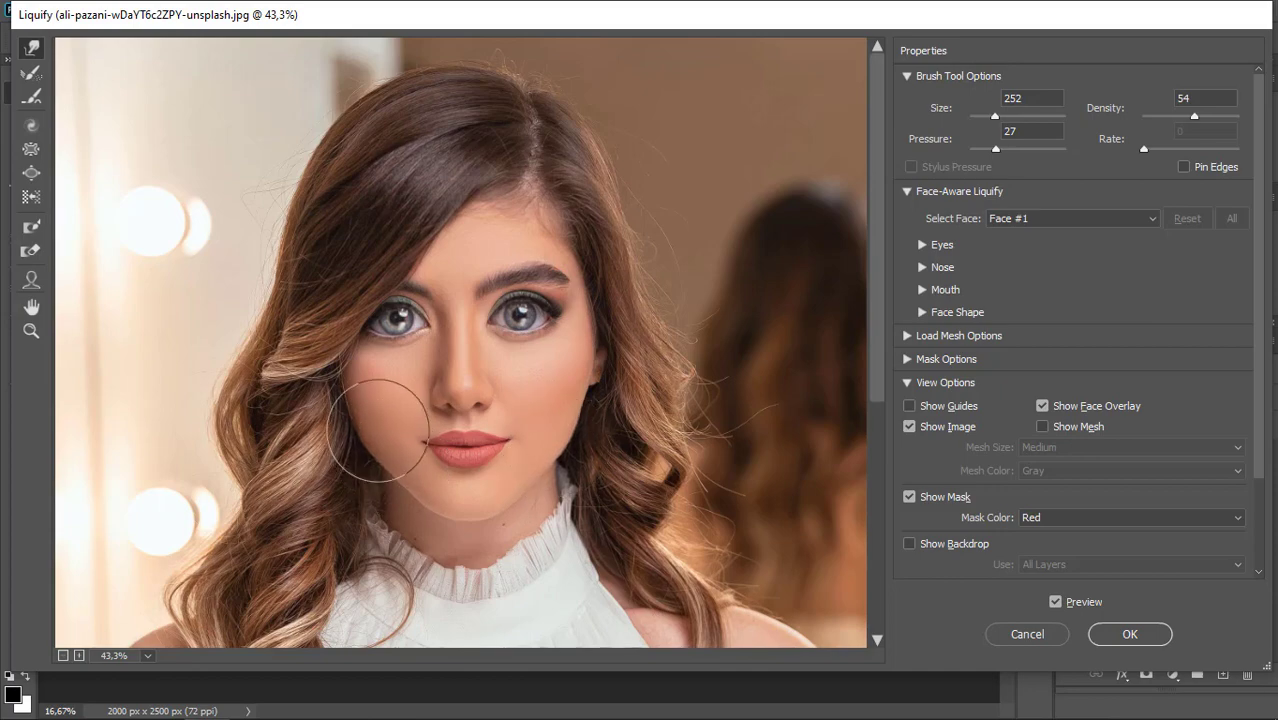
{"action": "scroll", "coordinate": [385, 456], "scroll_direction": "down", "scroll_amount": 2}
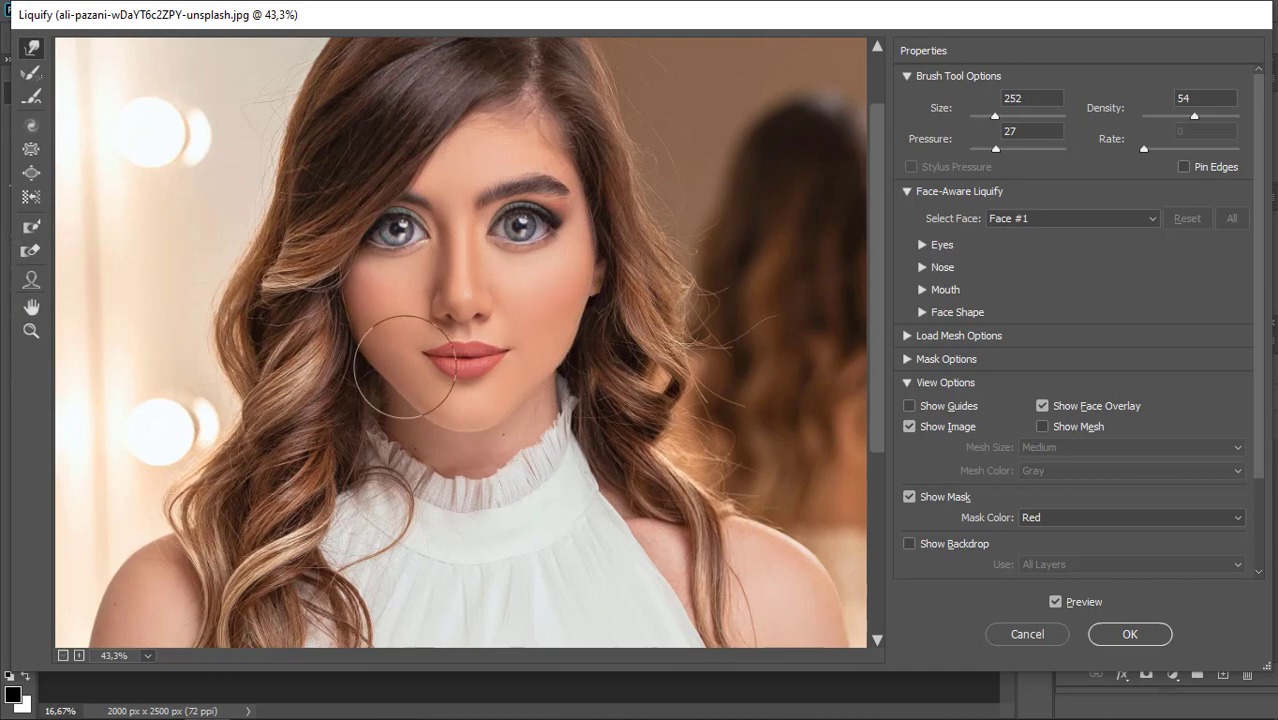
{"action": "scroll", "coordinate": [632, 298], "scroll_direction": "up", "scroll_amount": 2}
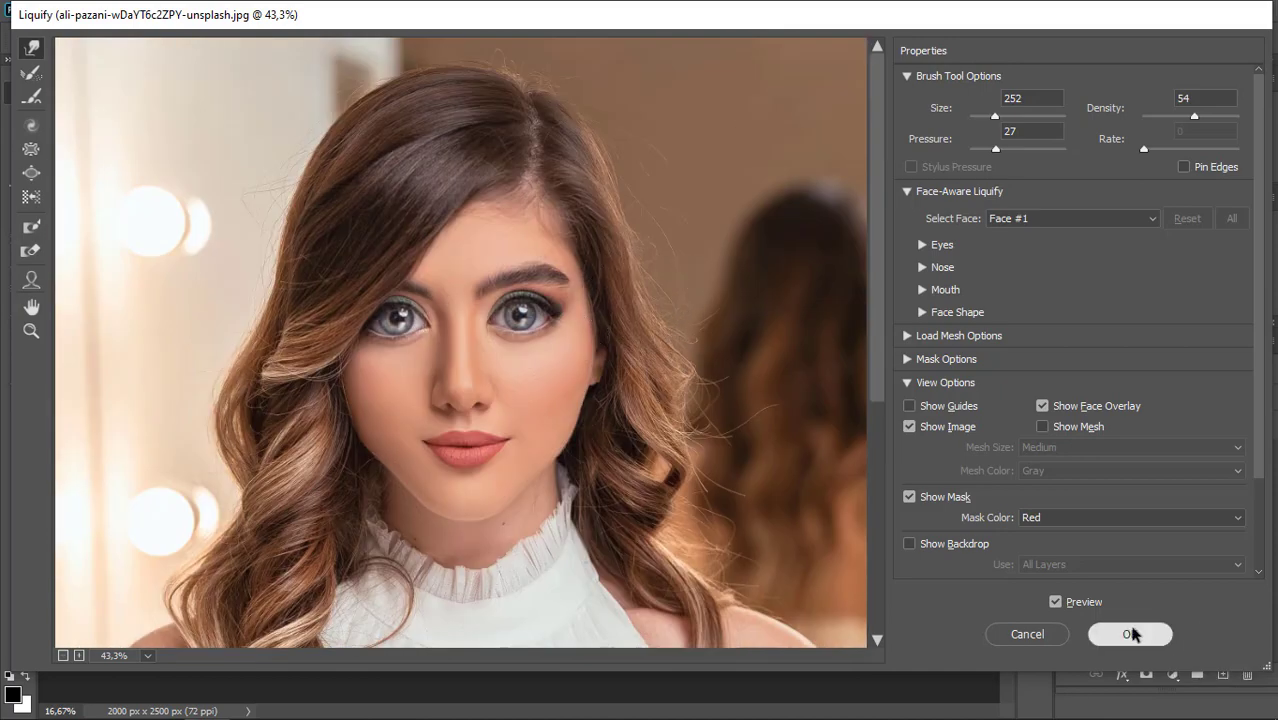
{"action": "left_click", "coordinate": [1132, 634]}
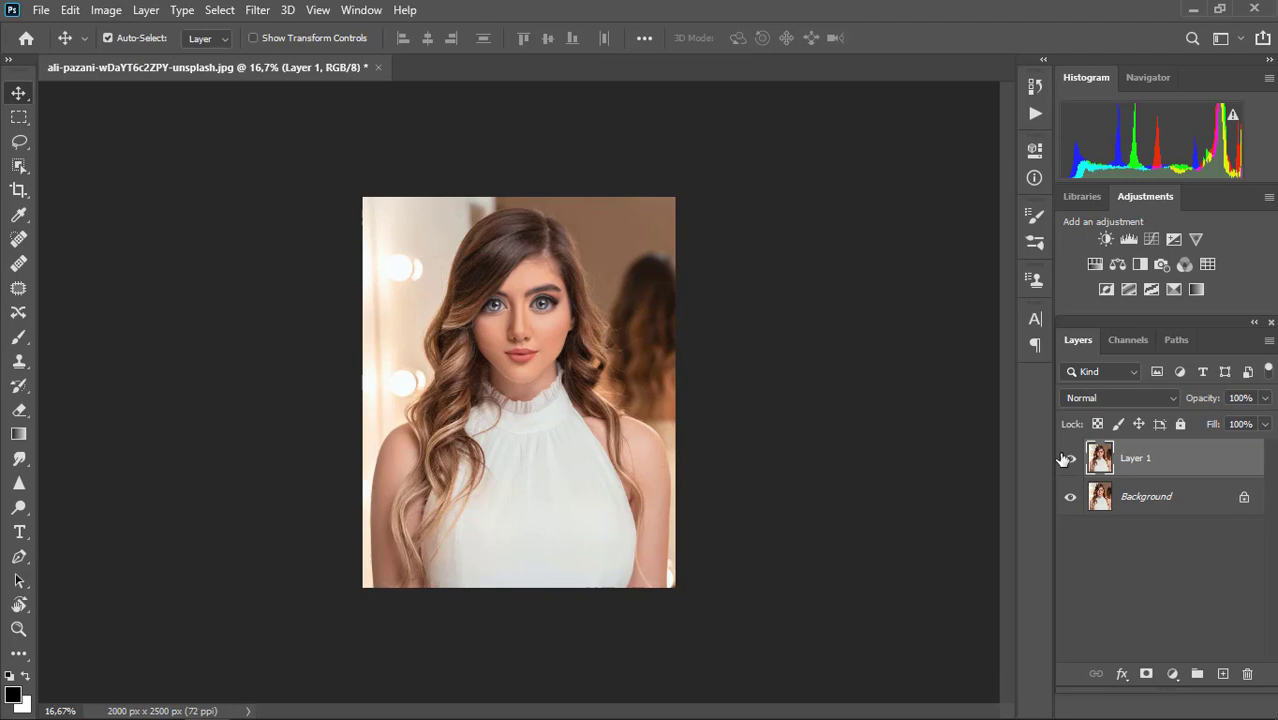
{"action": "left_click", "coordinate": [1069, 458]}
{"action": "key", "text": "ctrl+shift+x"}
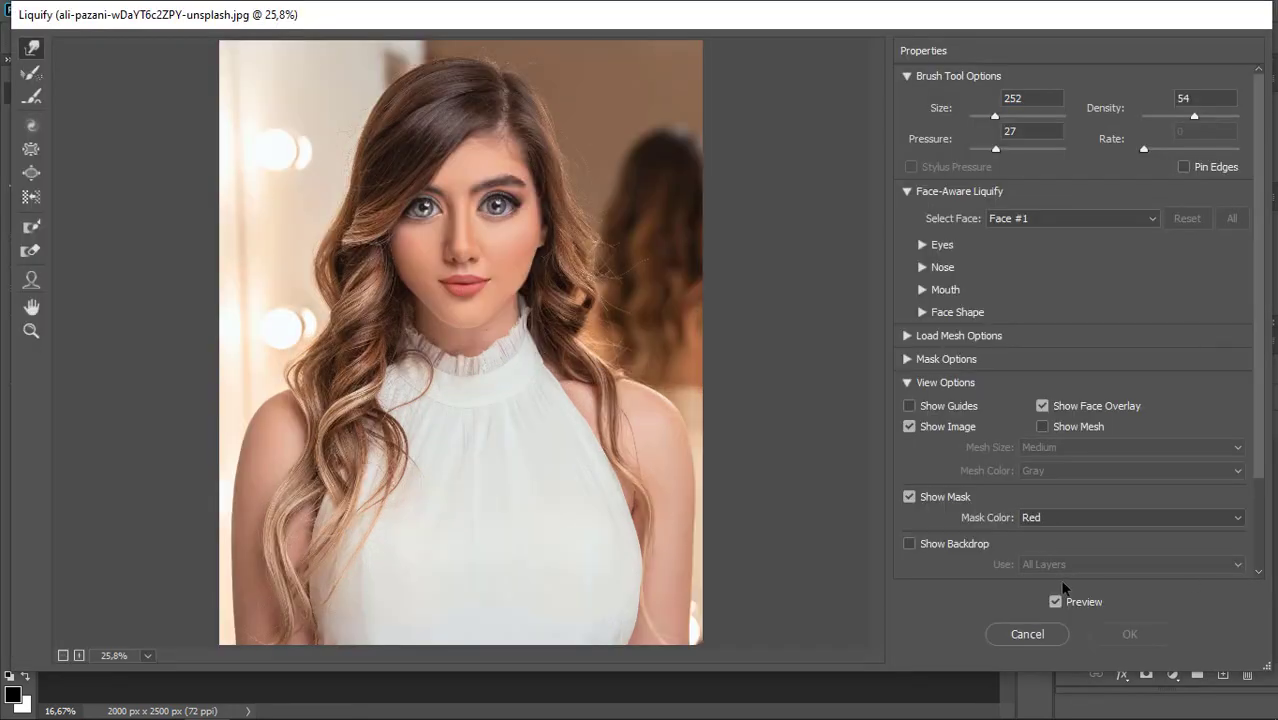
{"action": "left_click", "coordinate": [1027, 633]}
- Reopen Liquify, reshape the hair outline with the Forward Warp tool at brush size 672, and apply the filter
{"action": "left_click", "coordinate": [250, 12]}
{"action": "left_click", "coordinate": [306, 140]}
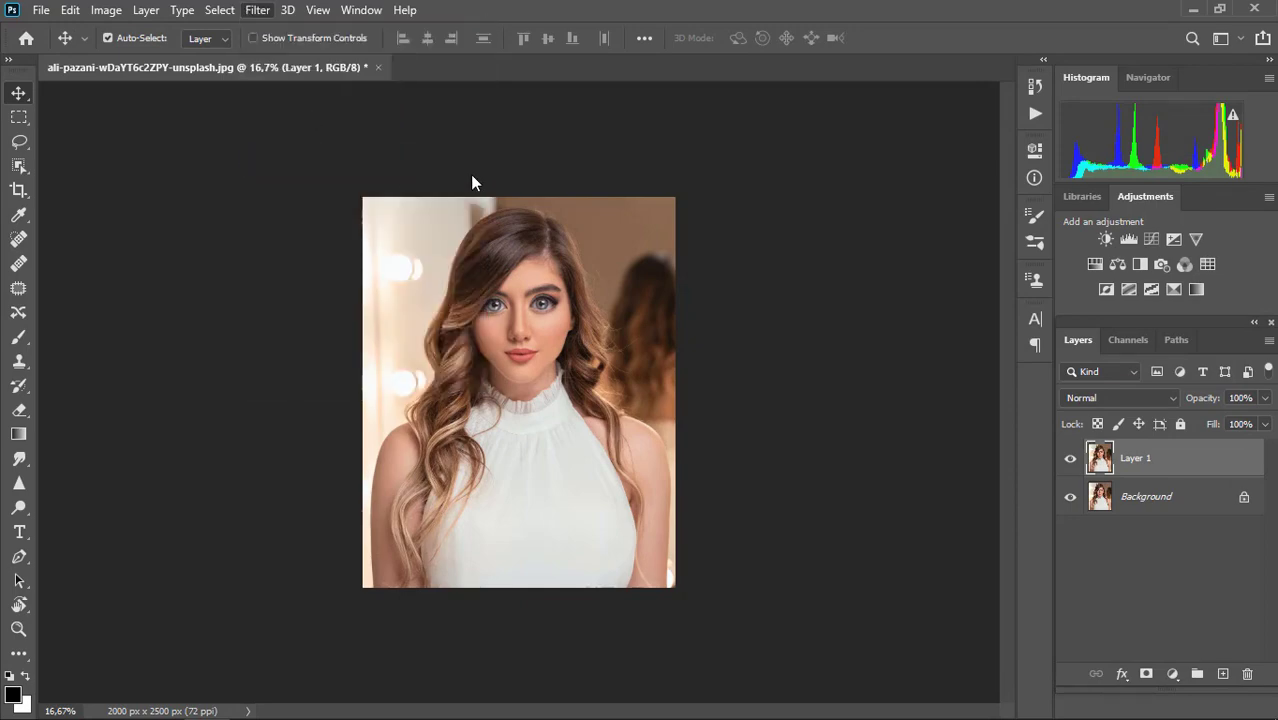
{"action": "key", "text": "]"}
{"action": "key", "text": "]"}
{"action": "key", "text": "]"}
{"action": "key", "text": "]"}
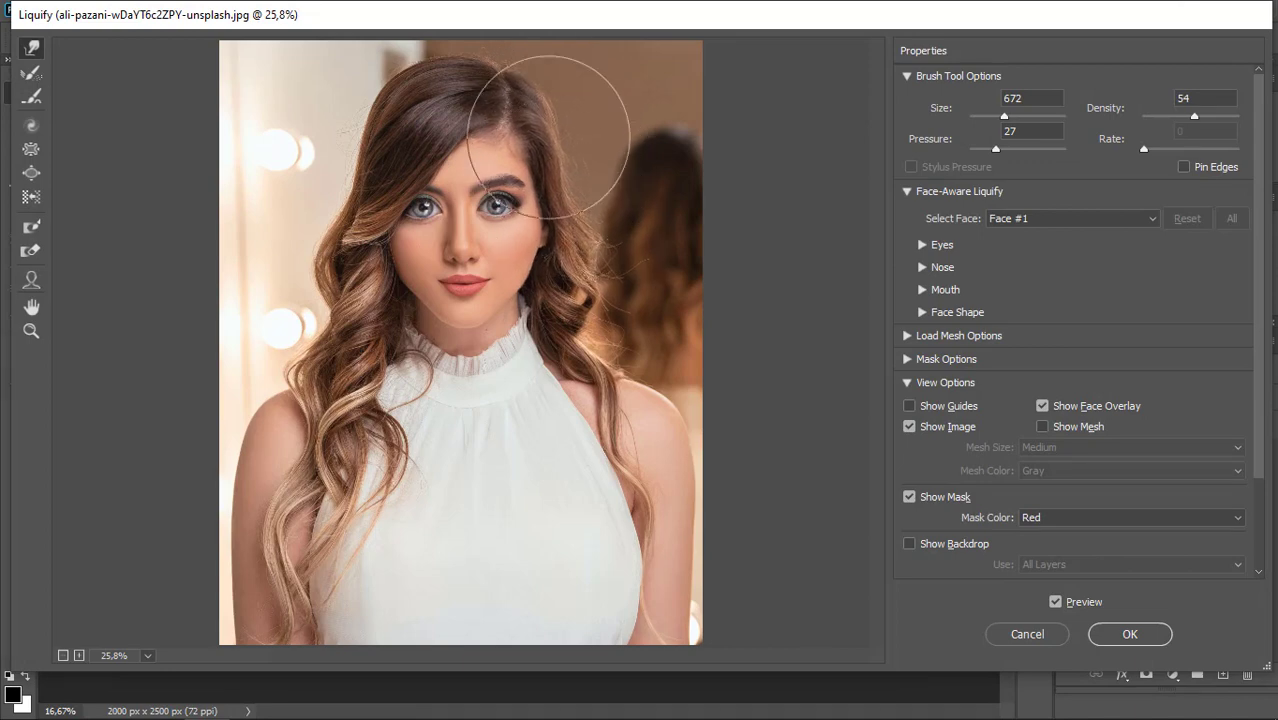
{"action": "left_click", "coordinate": [1129, 635]}
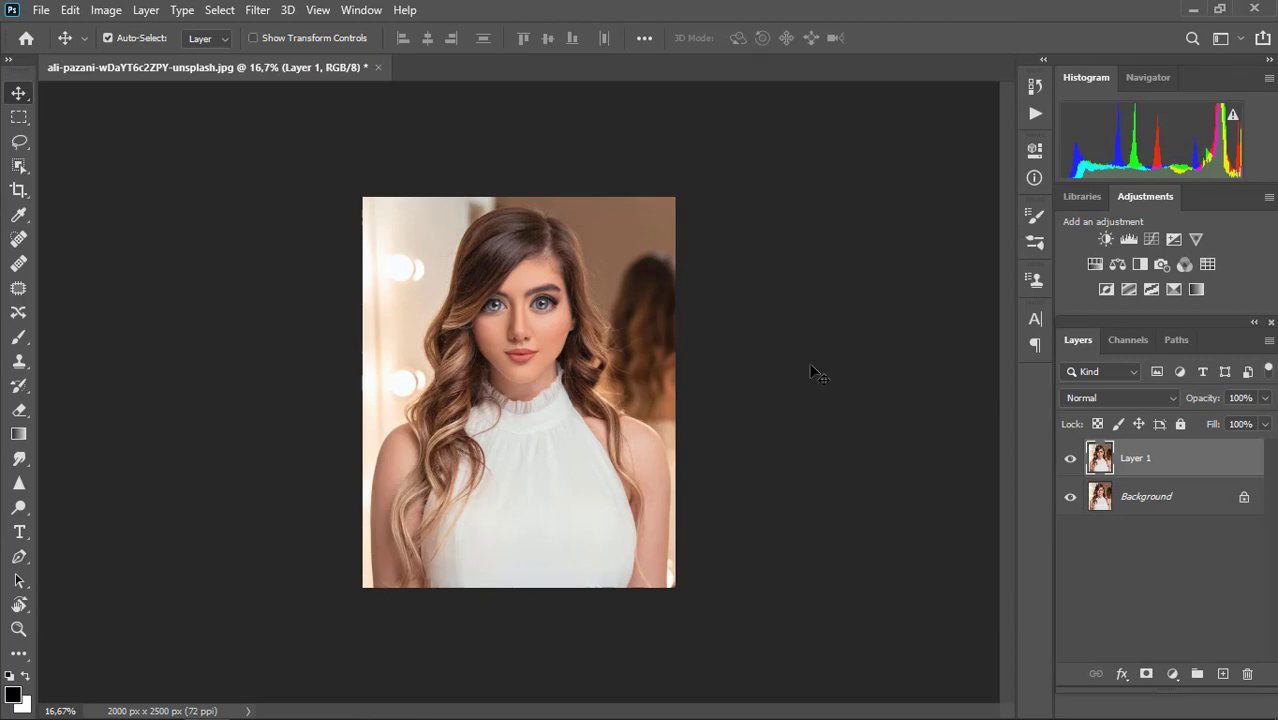
- Draw a loose lasso selection around the head and hair down to the chin, and copy it to a new layer
{"action": "left_click", "coordinate": [22, 146]}
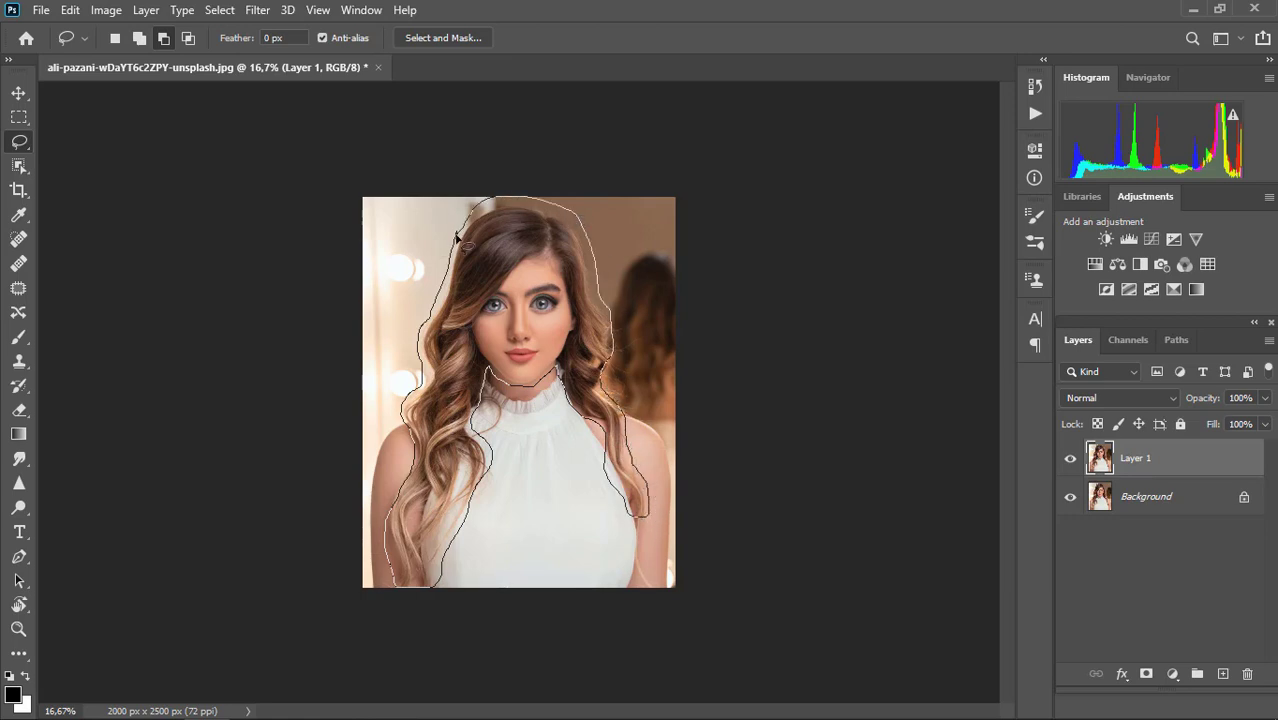
{"action": "left_click_drag", "start_coordinate": [456, 237], "coordinate": [457, 240]}
{"action": "scroll", "coordinate": [541, 388], "scroll_direction": "up", "scroll_amount": 3}
{"action": "key", "text": "shift"}
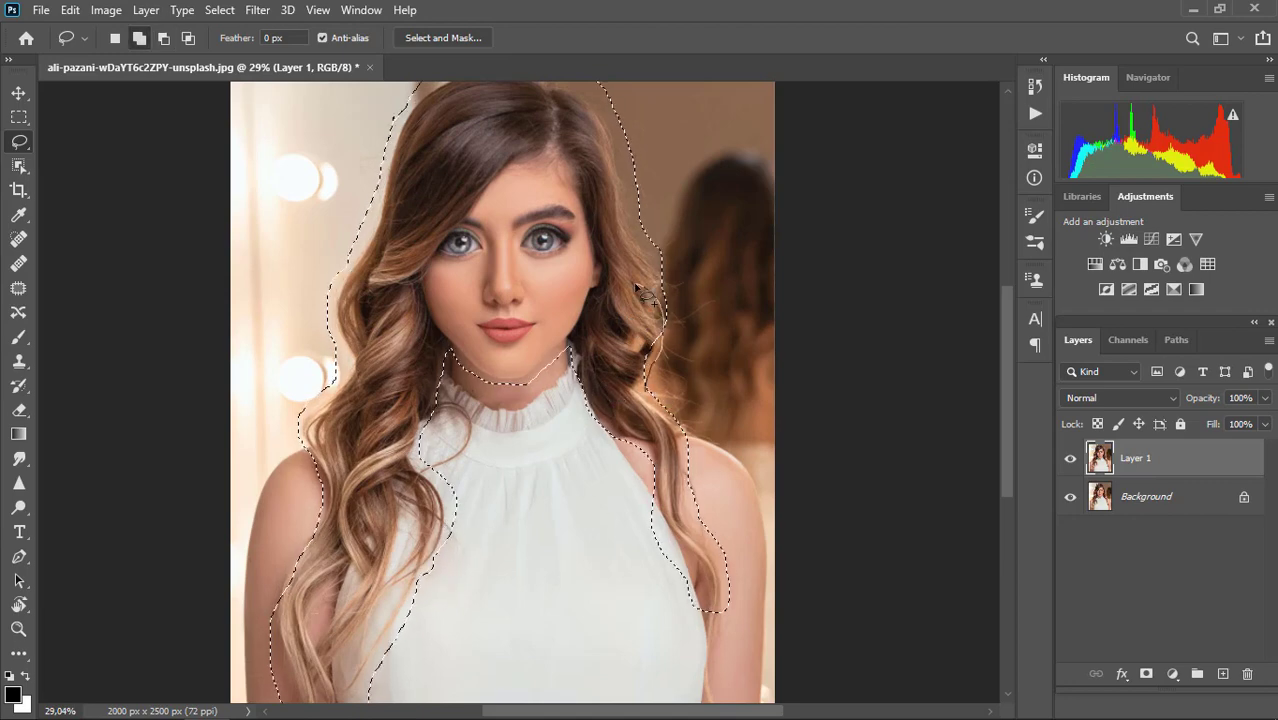
{"action": "scroll", "coordinate": [645, 293], "scroll_direction": "down", "scroll_amount": 3}
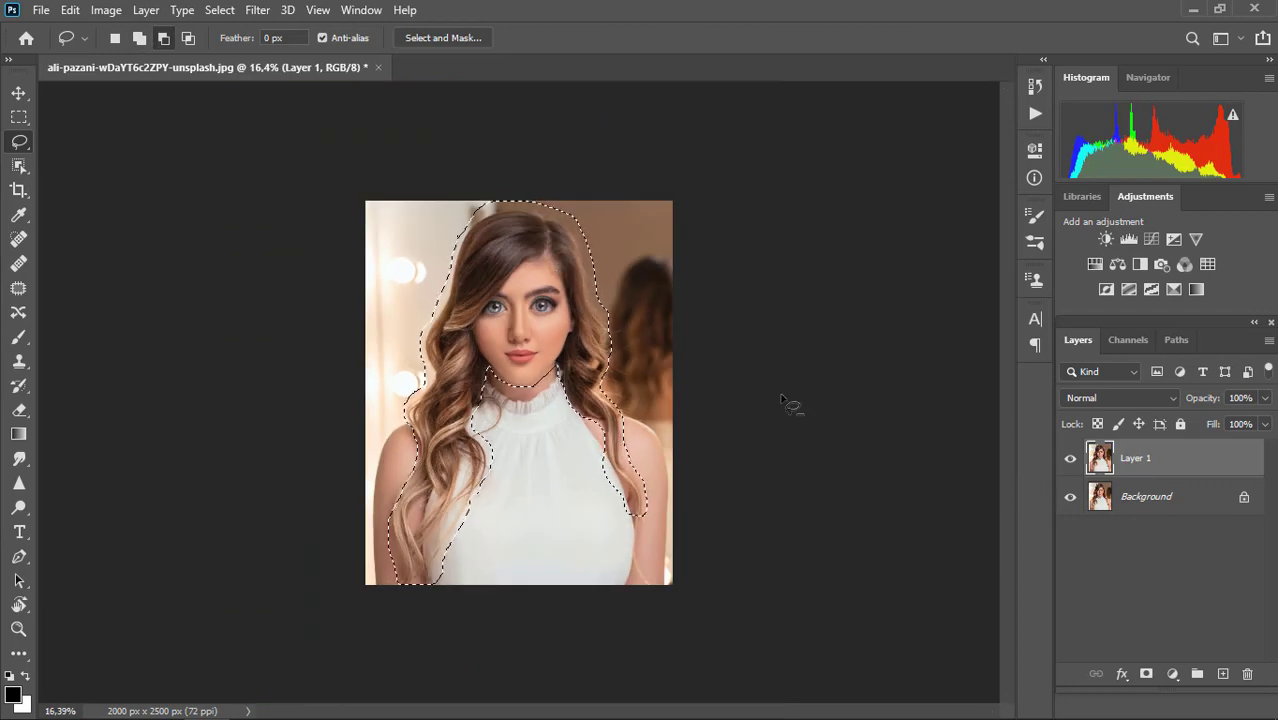
{"action": "key", "text": "ctrl+j"}
{"action": "left_click", "coordinate": [1070, 496]}
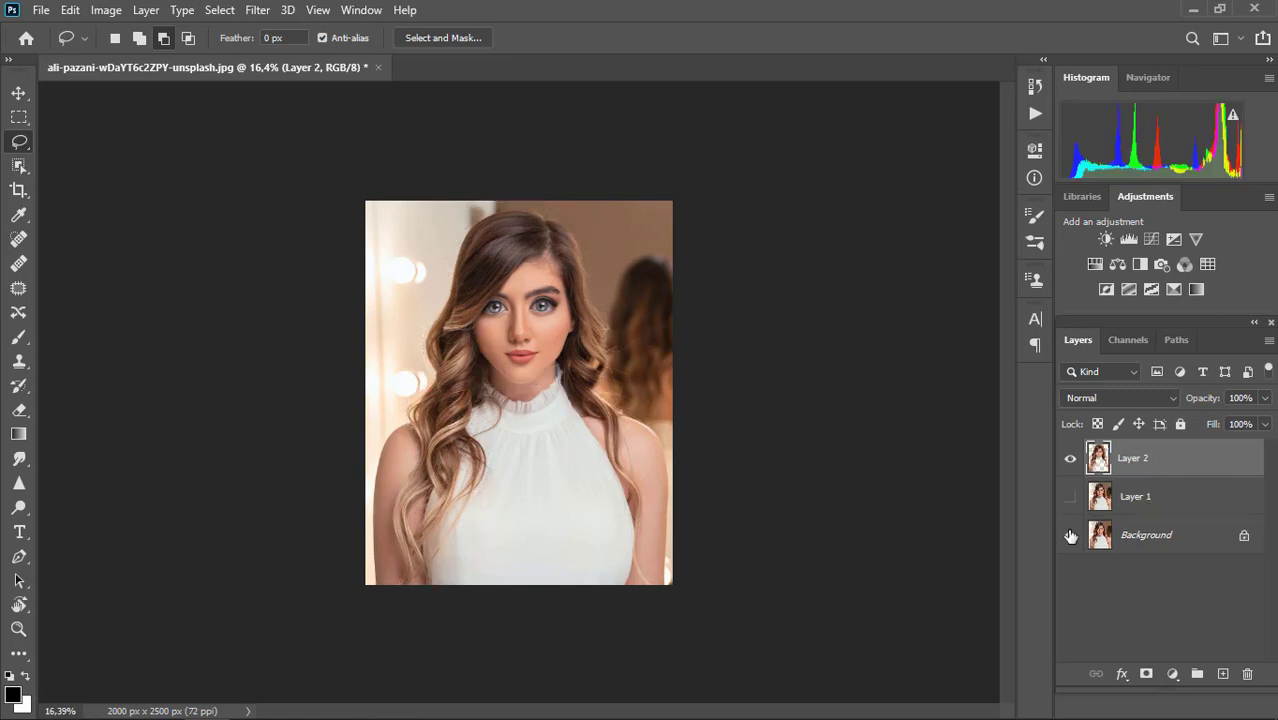
{"action": "left_click", "coordinate": [1070, 535]}
{"action": "left_click", "coordinate": [1070, 535]}
- Enlarge the copied head-and-hair layer proportionally with Free Transform and fine-tune its size and placement over the neck and shoulders
{"action": "key", "text": "ctrl+t"}
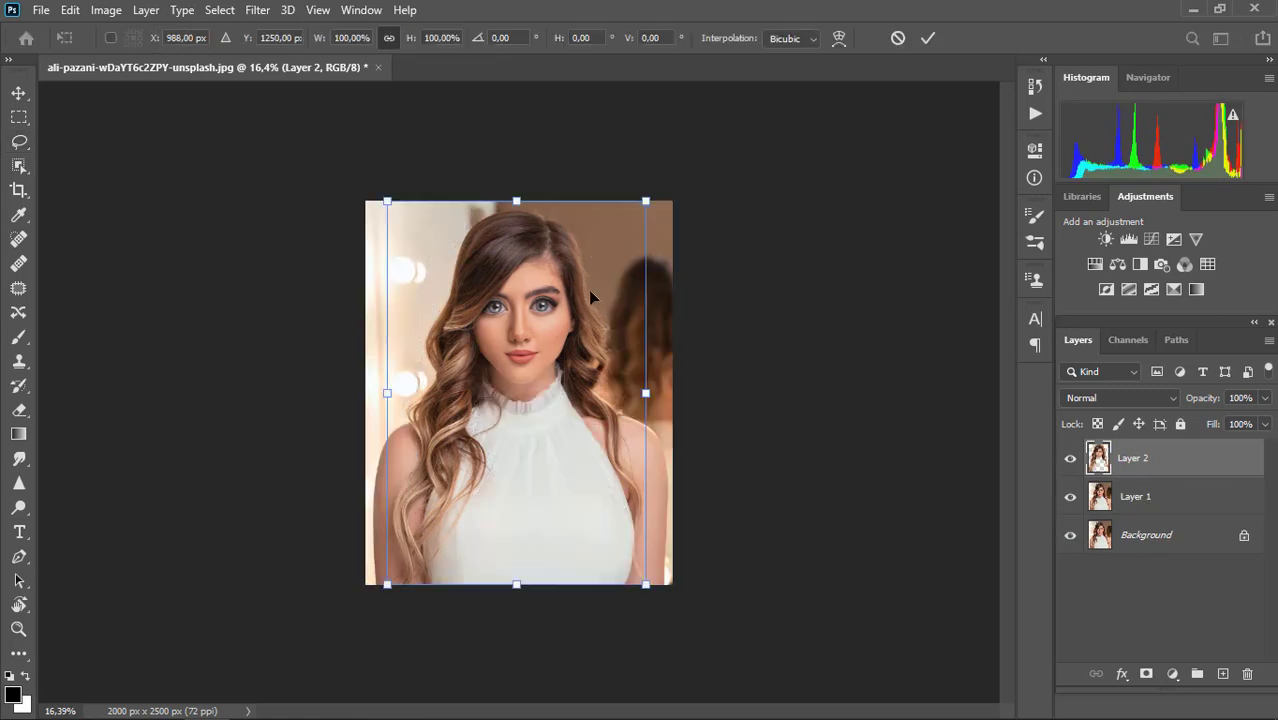
{"action": "left_click_drag", "start_coordinate": [645, 583], "coordinate": [679, 632]}
{"action": "key", "text": "Return"}
{"action": "key", "text": "l"}
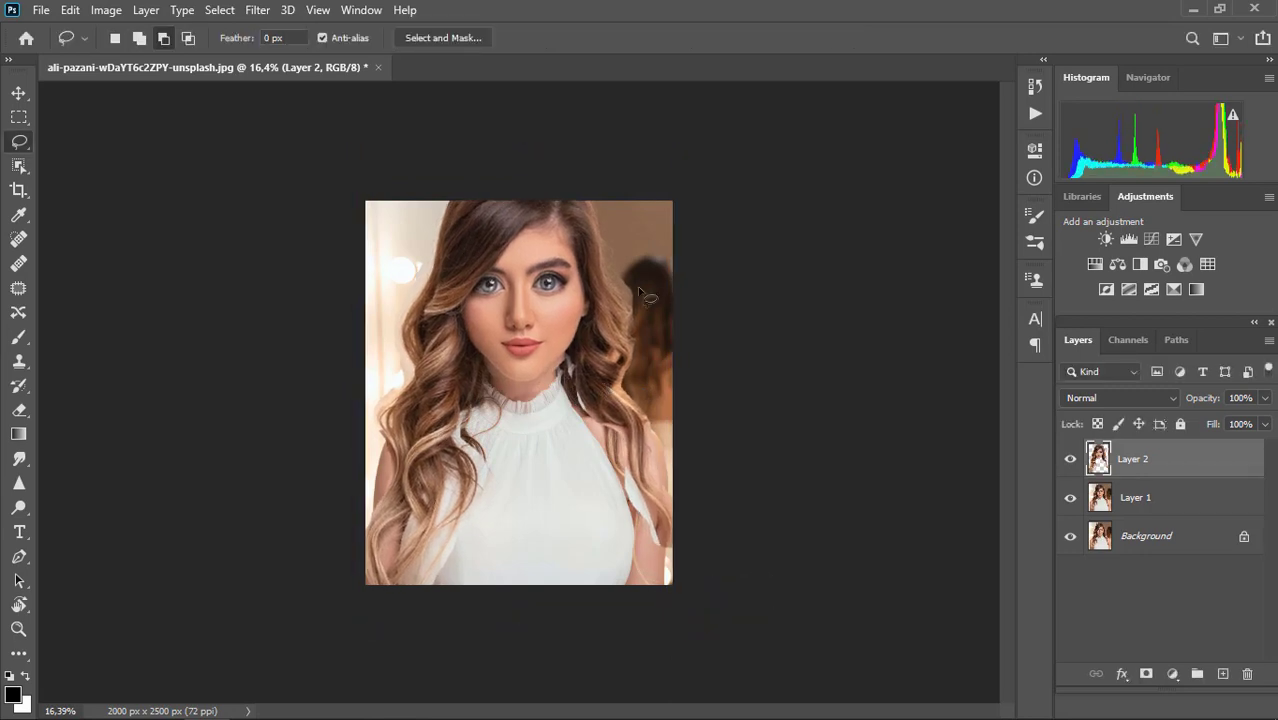
{"action": "left_click", "coordinate": [17, 95]}
{"action": "left_click_drag", "start_coordinate": [535, 262], "coordinate": [535, 262]}
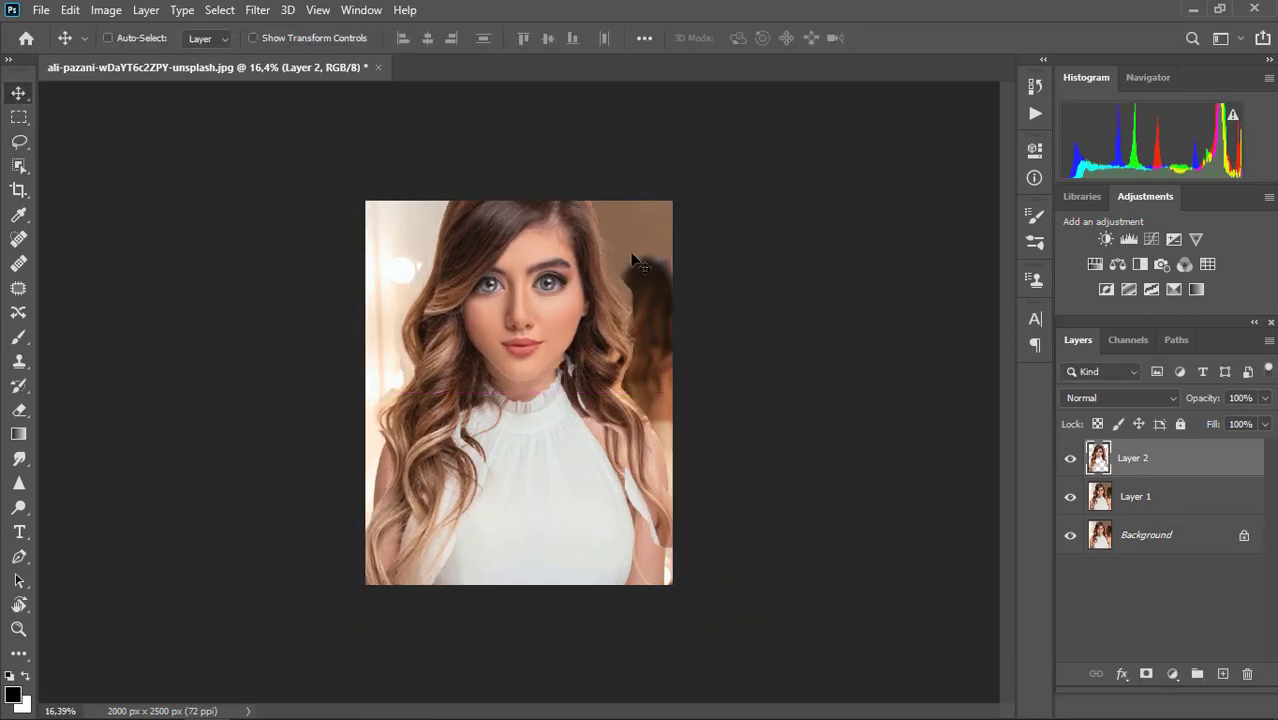
{"action": "key", "text": "ctrl+t"}
{"action": "left_click_drag", "start_coordinate": [646, 587], "coordinate": [667, 617]}
{"action": "key", "text": "Return"}
{"action": "key", "text": "ctrl+0"}
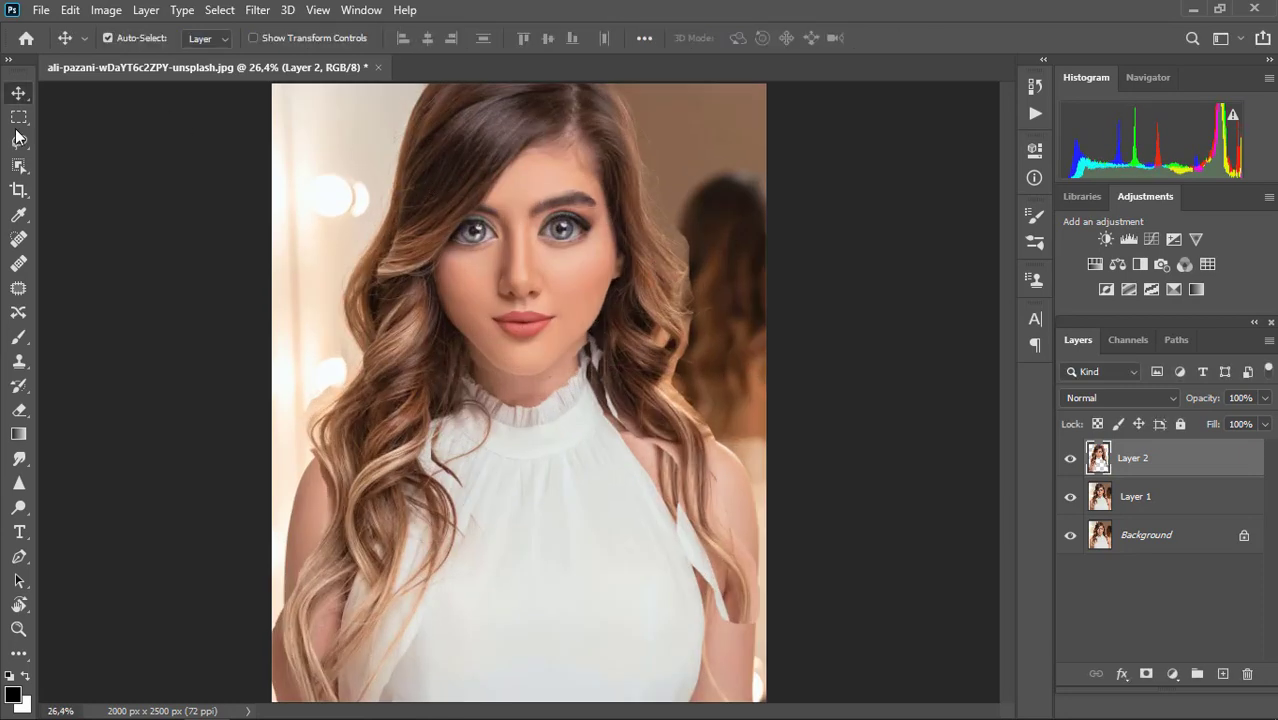
- Add a layer mask to Layer 2 and prepare a black soft brush at size 338, 100% opacity and 100% flow
{"action": "left_click", "coordinate": [19, 337]}
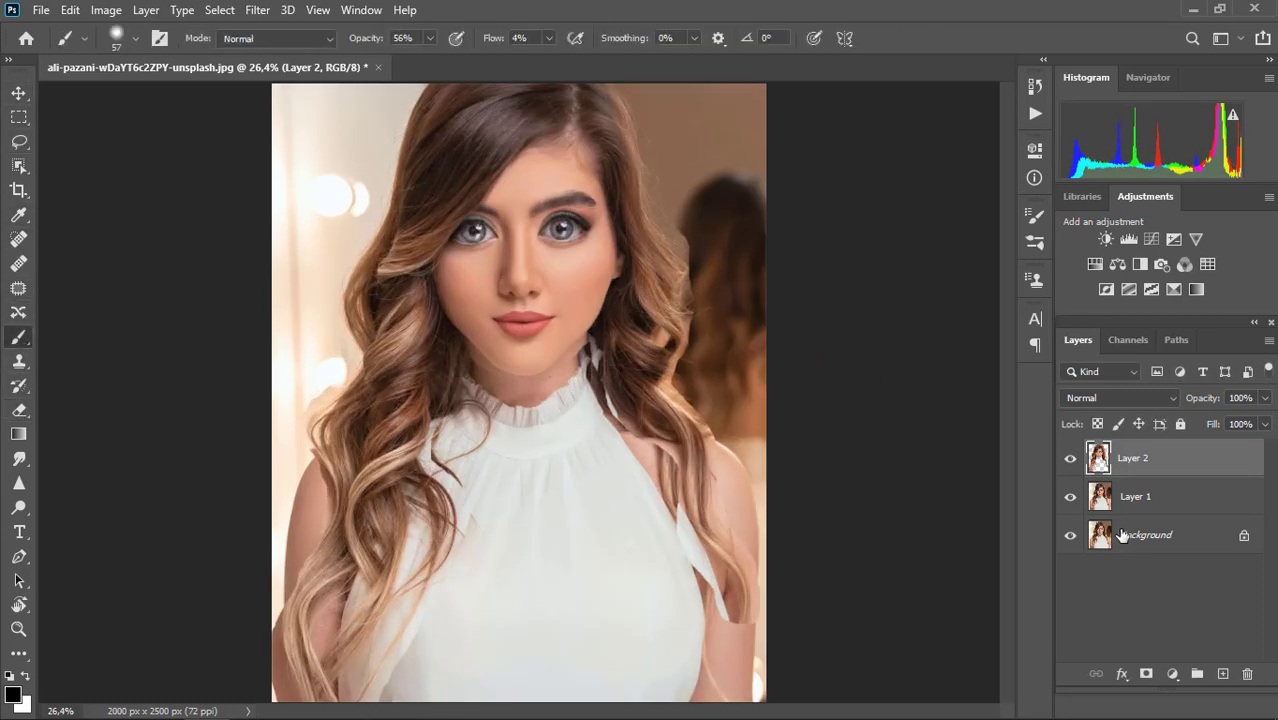
{"action": "left_click", "coordinate": [1146, 674]}
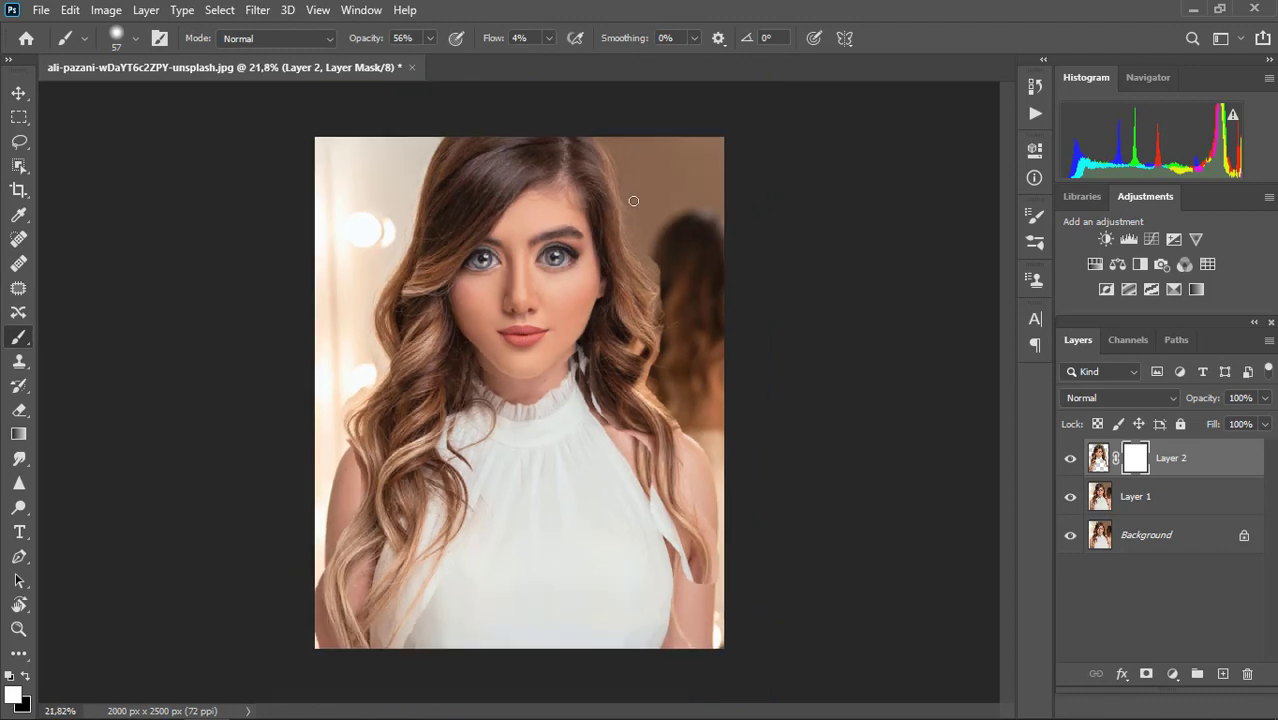
{"action": "key", "text": "ctrl+minus"}
{"action": "scroll", "coordinate": [651, 228], "scroll_direction": "up", "scroll_amount": 5}
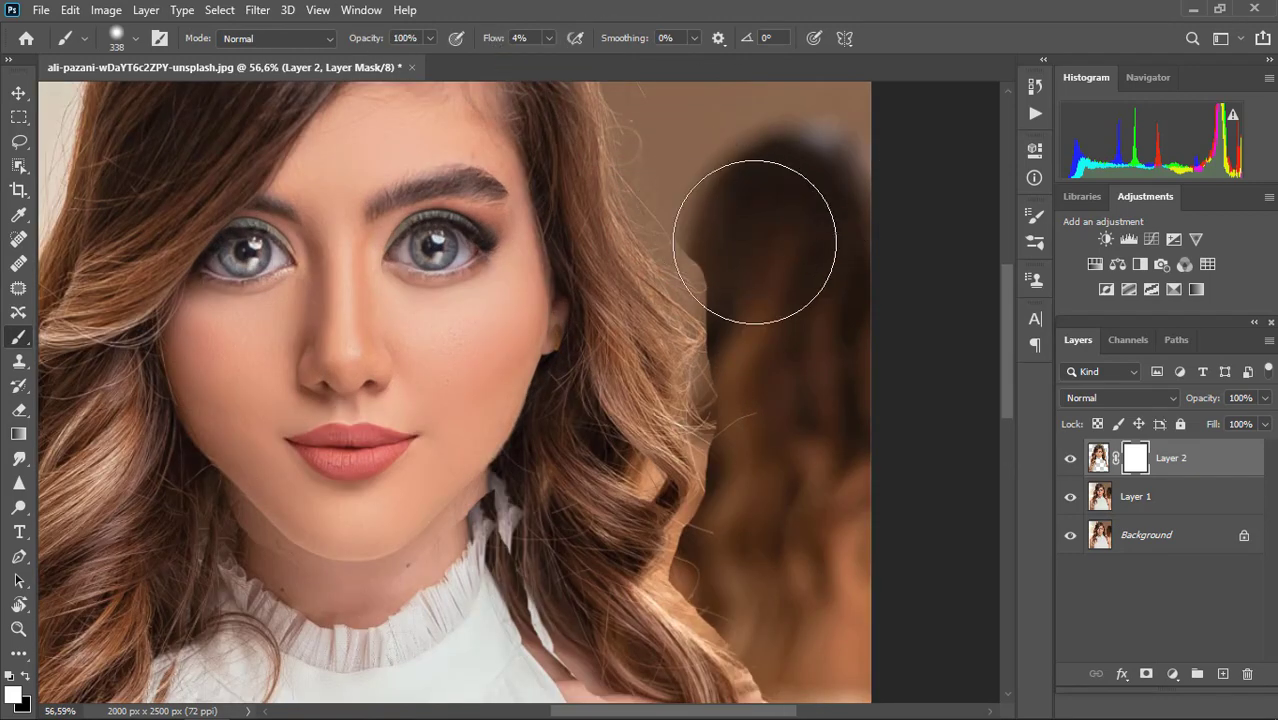
{"action": "left_click_drag", "start_coordinate": [497, 40], "coordinate": [624, 56]}
{"action": "key", "text": "x"}
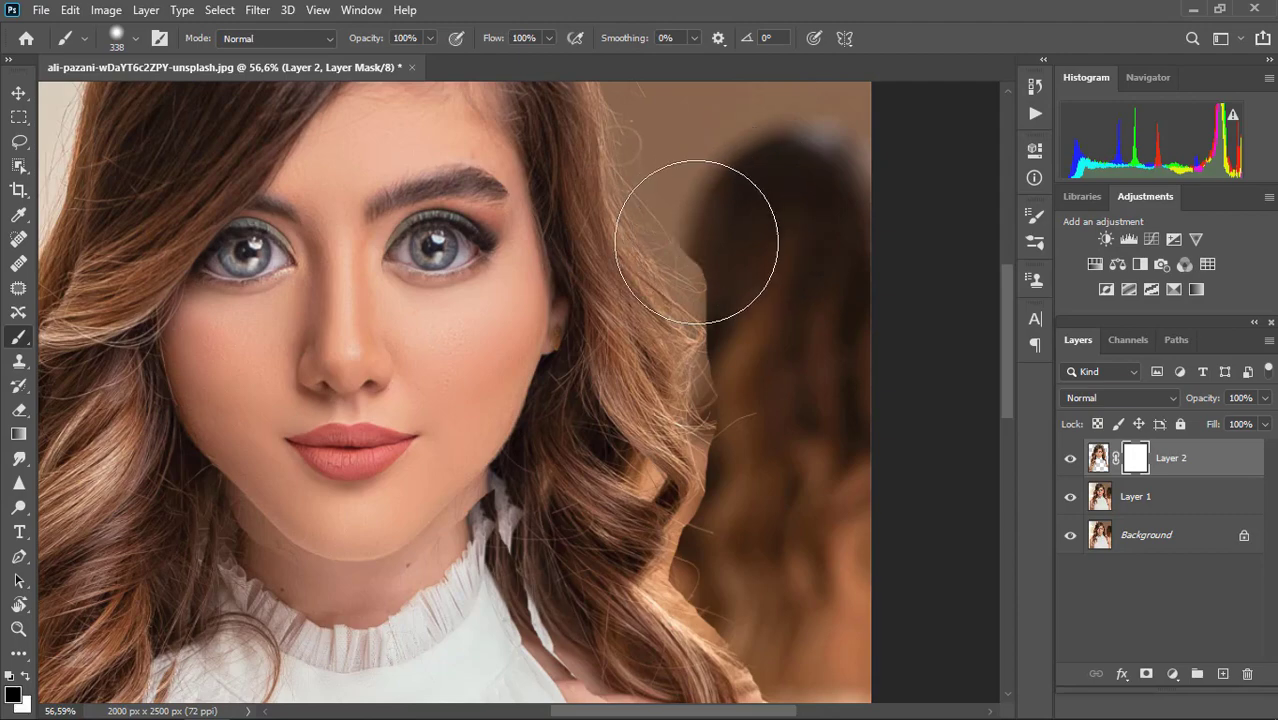
- Paint black on Layer 2's mask at size 338 to hide the leftover background between the hair and the blurred dark figure
{"action": "mouse_move", "coordinate": [690, 242]}
{"action": "left_mouse_down"}
{"action": "mouse_move", "coordinate": [737, 259]}
{"action": "mouse_move", "coordinate": [691, 168]}
{"action": "mouse_move", "coordinate": [779, 307]}
{"action": "mouse_move", "coordinate": [793, 368]}
{"action": "mouse_move", "coordinate": [782, 370]}
{"action": "mouse_move", "coordinate": [789, 436]}
{"action": "mouse_move", "coordinate": [764, 529]}
{"action": "mouse_move", "coordinate": [759, 434]}
{"action": "mouse_move", "coordinate": [770, 528]}
{"action": "left_mouse_up"}
{"action": "scroll", "coordinate": [795, 500], "scroll_direction": "down", "scroll_amount": 4}
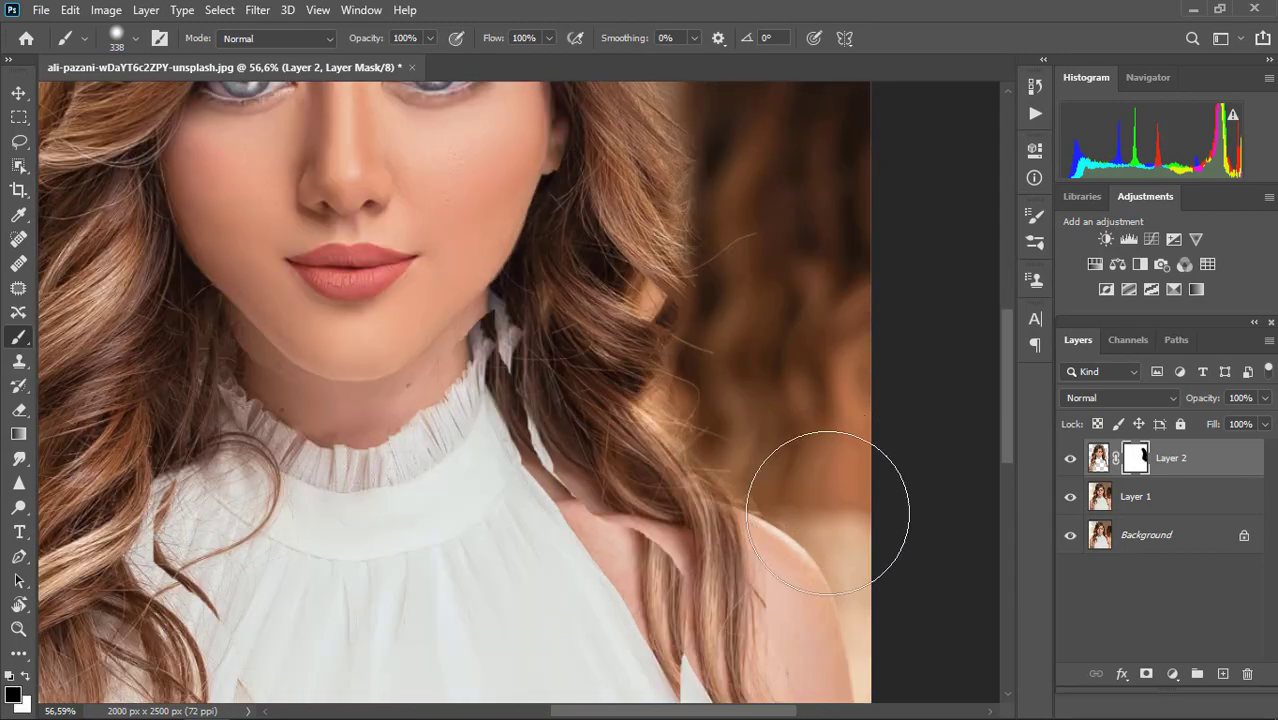
{"action": "scroll", "coordinate": [698, 271], "scroll_direction": "down", "scroll_amount": 3}
{"action": "scroll", "coordinate": [712, 219], "scroll_direction": "up", "scroll_amount": 5}
{"action": "scroll", "coordinate": [744, 344], "scroll_direction": "down", "scroll_amount": 2}
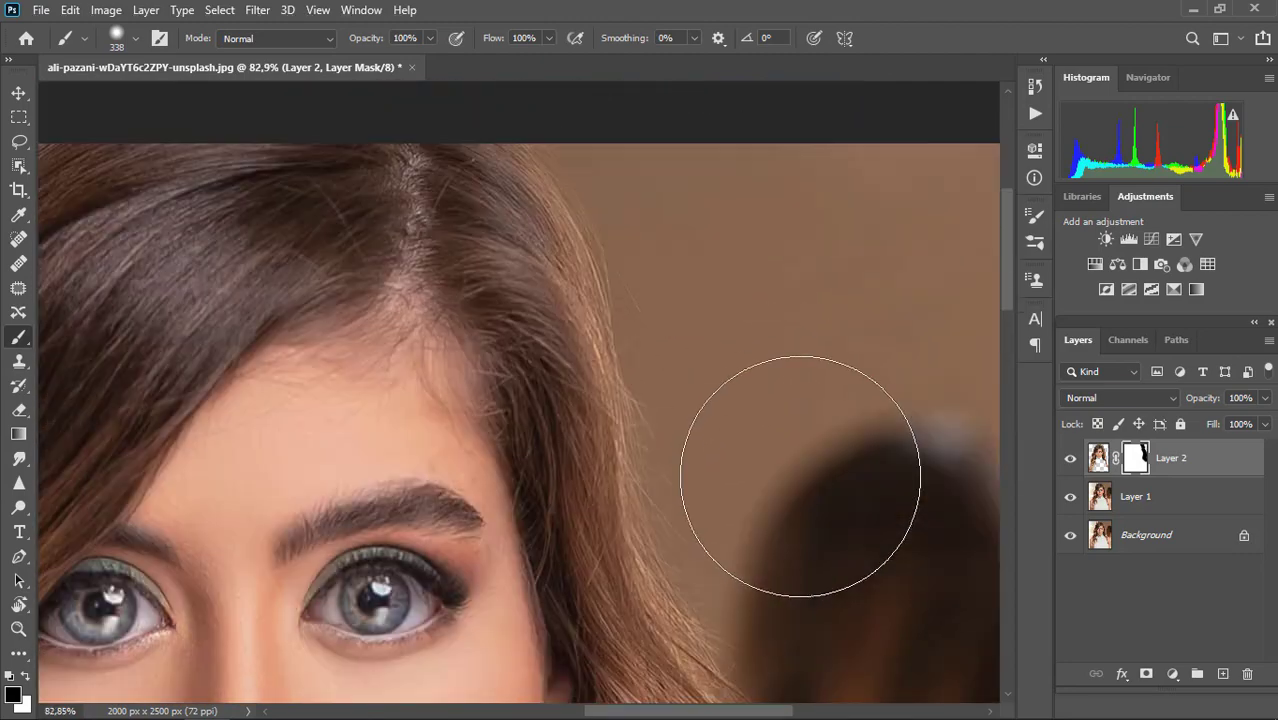
- With the mask brush at size 223, hide the duplicated arm edge and dress fragments around the hair on the dark figure's side
{"action": "scroll", "coordinate": [770, 528], "scroll_direction": "down", "scroll_amount": 10}
{"action": "scroll", "coordinate": [853, 487], "scroll_direction": "down", "scroll_amount": 5}
{"action": "scroll", "coordinate": [853, 487], "scroll_direction": "right", "scroll_amount": 2}
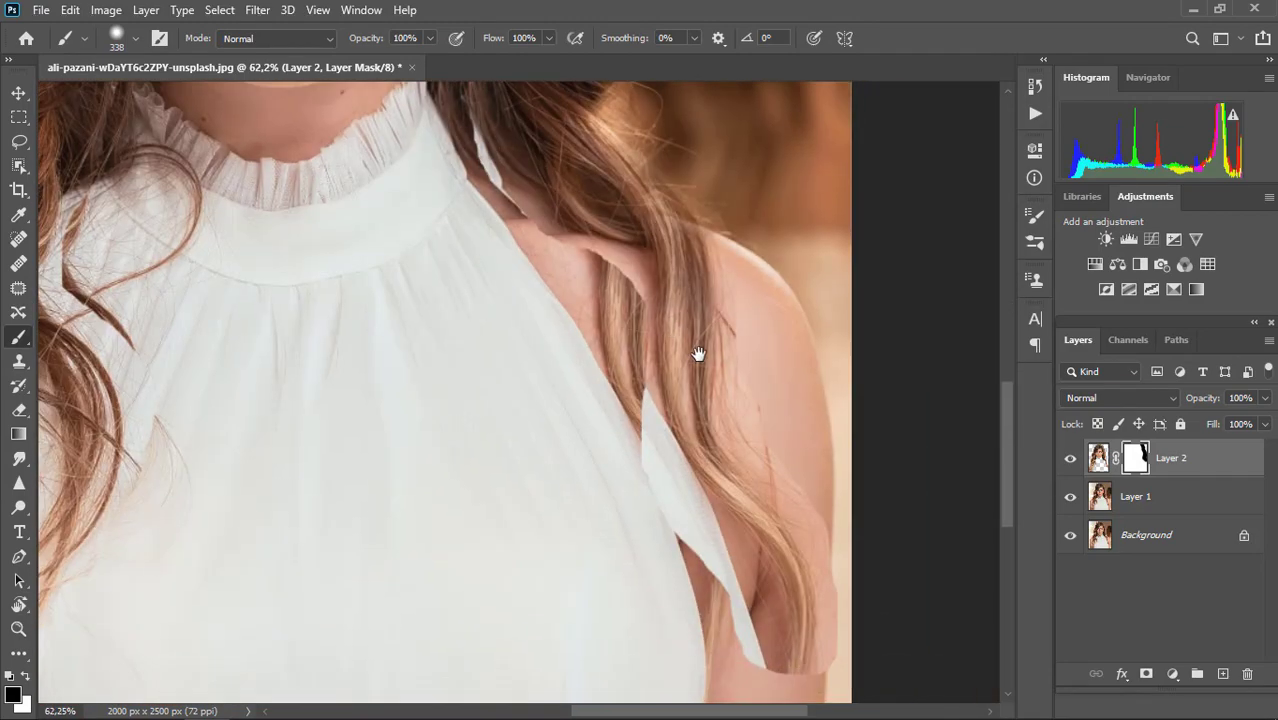
{"action": "left_click_drag", "start_coordinate": [773, 302], "coordinate": [690, 317]}
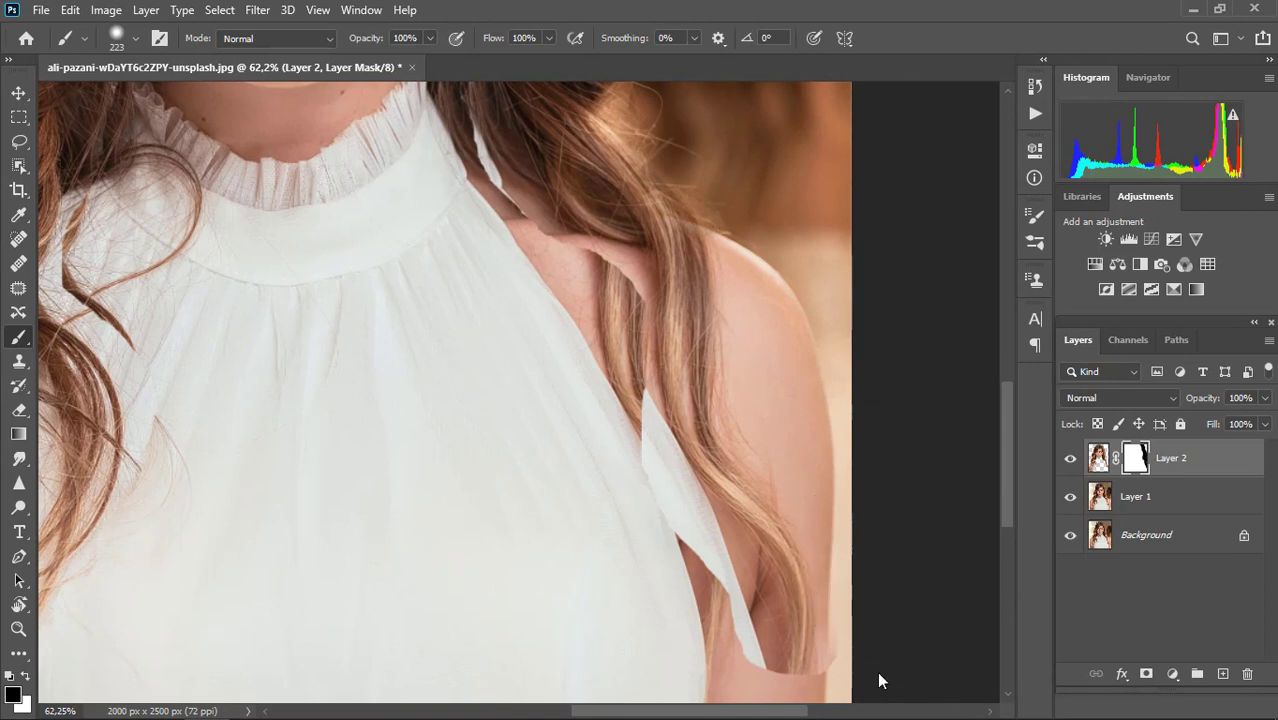
{"action": "mouse_move", "coordinate": [750, 650]}
{"action": "left_mouse_down"}
{"action": "mouse_move", "coordinate": [590, 399]}
{"action": "mouse_move", "coordinate": [551, 314]}
{"action": "mouse_move", "coordinate": [563, 268]}
{"action": "left_mouse_up"}
- Mask out the copied dress and arm edges around the long hair strands on the lamp side, down to the photo's lower edge
{"action": "scroll", "coordinate": [563, 268], "scroll_direction": "up", "scroll_amount": 5}
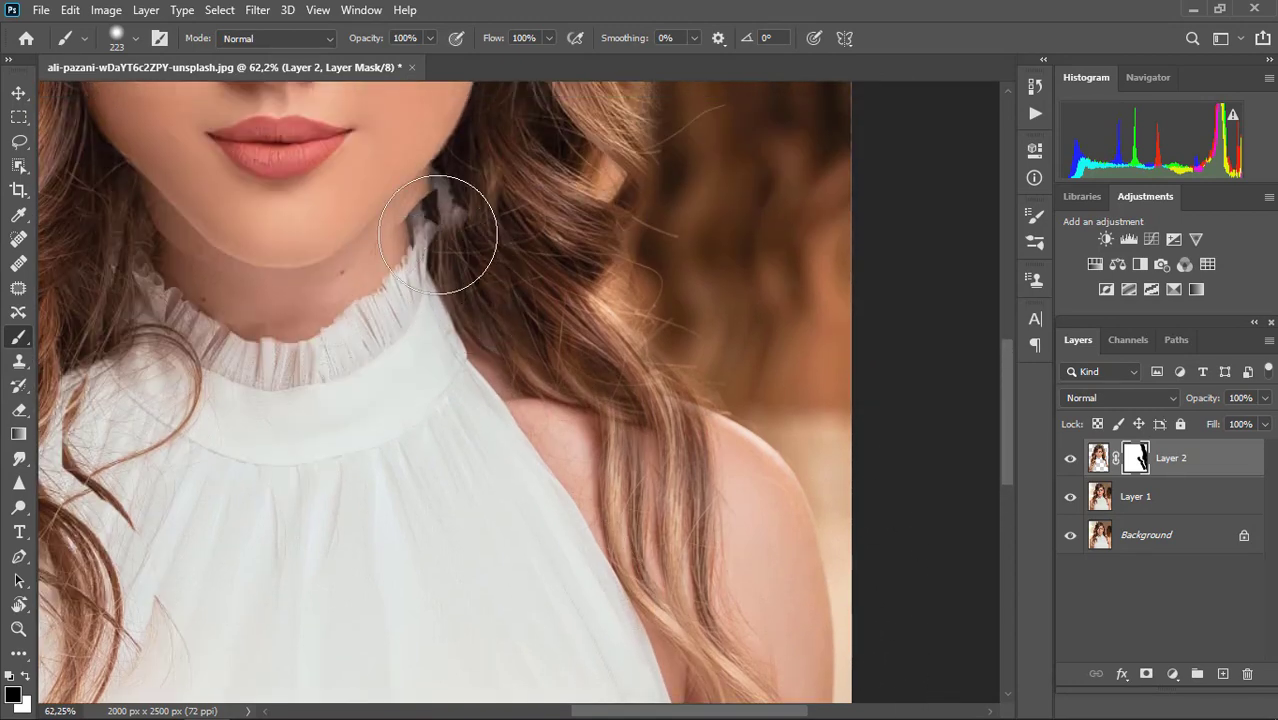
{"action": "scroll", "coordinate": [258, 316], "scroll_direction": "down", "scroll_amount": 2}
{"action": "left_click_drag", "start_coordinate": [258, 316], "coordinate": [720, 262]}
{"action": "left_click_drag", "start_coordinate": [610, 230], "coordinate": [548, 336]}
{"action": "scroll", "coordinate": [519, 562], "scroll_direction": "down", "scroll_amount": 5}
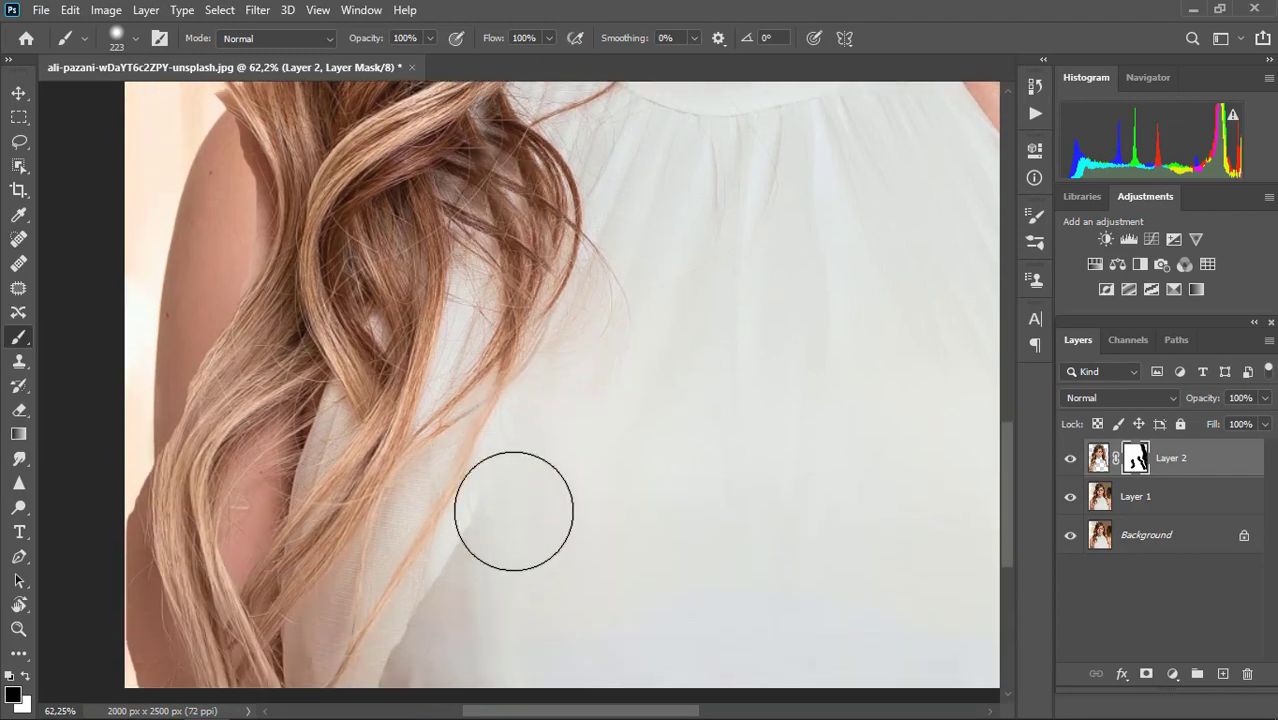
{"action": "scroll", "coordinate": [400, 530], "scroll_direction": "up", "scroll_amount": 5}
{"action": "scroll", "coordinate": [106, 514], "scroll_direction": "down", "scroll_amount": 4}
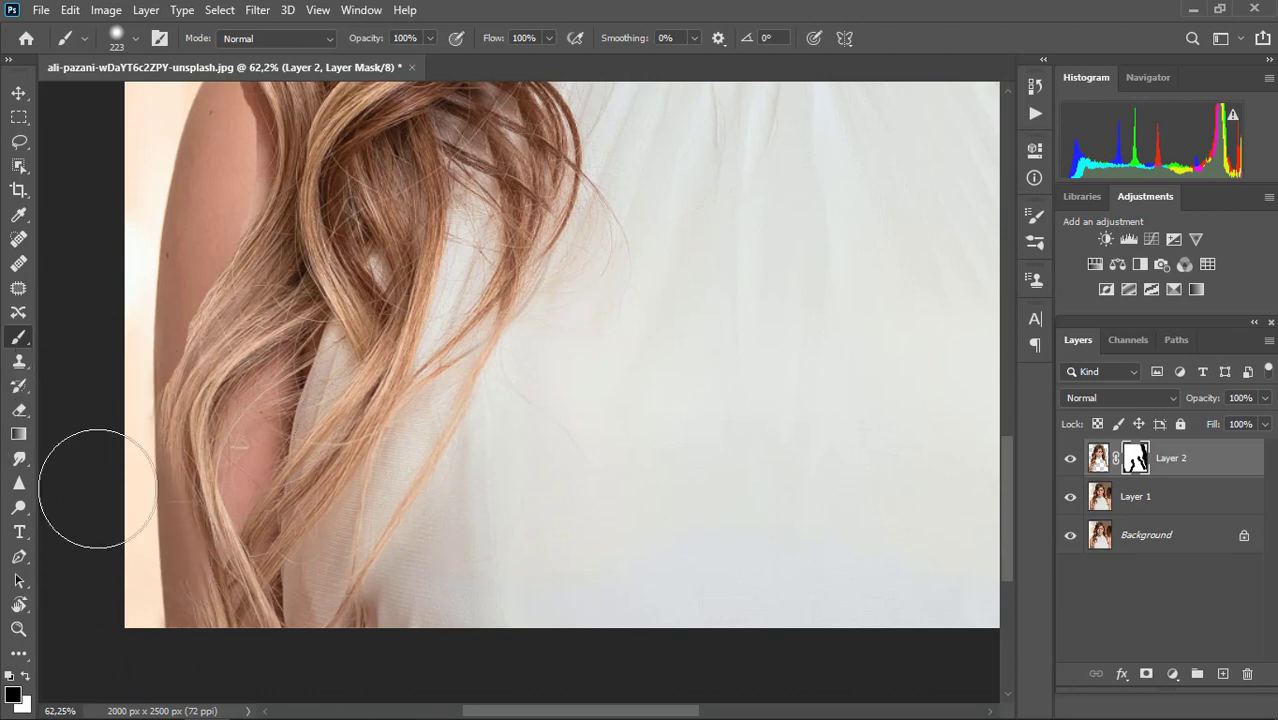
- Blend the shoulder and background beside the hair on the lamp side by masking Layer 2's outer edge up past the lamps
{"action": "scroll", "coordinate": [205, 361], "scroll_direction": "up", "scroll_amount": 2}
{"action": "scroll", "coordinate": [195, 355], "scroll_direction": "up", "scroll_amount": 2}
{"action": "scroll", "coordinate": [180, 440], "scroll_direction": "up", "scroll_amount": 1}
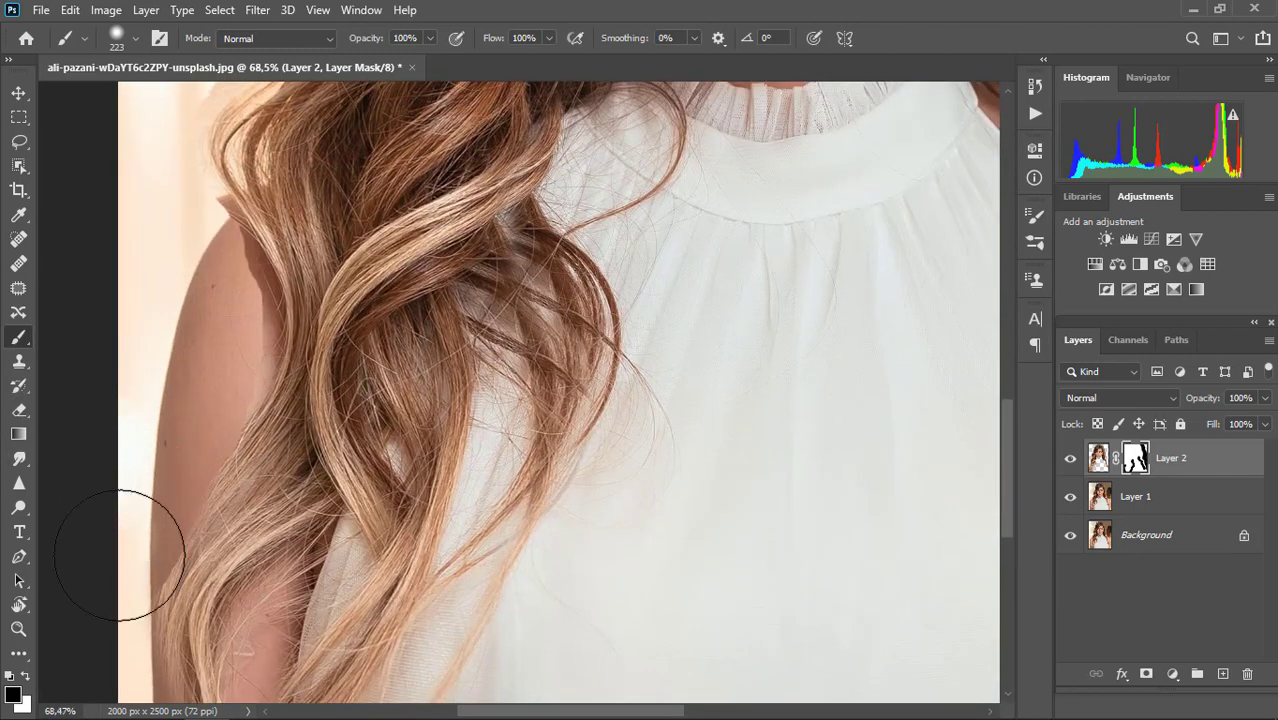
{"action": "scroll", "coordinate": [175, 230], "scroll_direction": "up", "scroll_amount": 2}
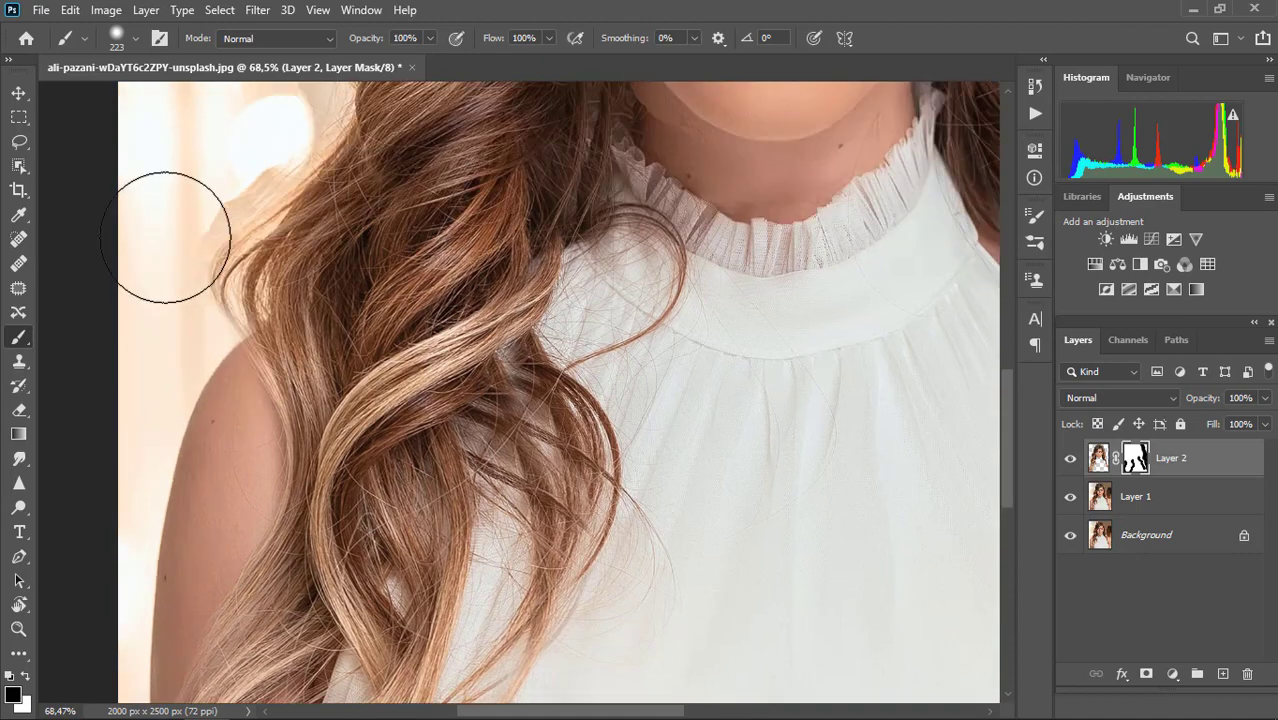
{"action": "scroll", "coordinate": [291, 163], "scroll_direction": "up", "scroll_amount": 3}
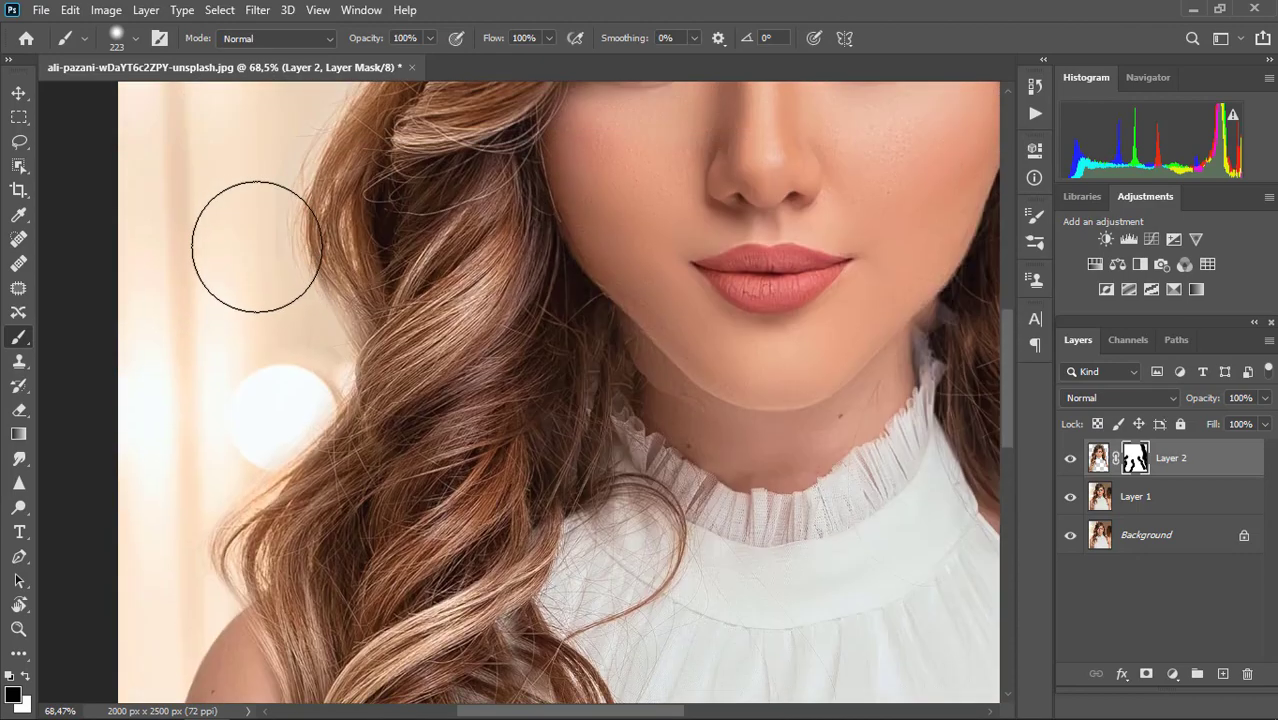
{"action": "scroll", "coordinate": [282, 222], "scroll_direction": "up", "scroll_amount": 5}
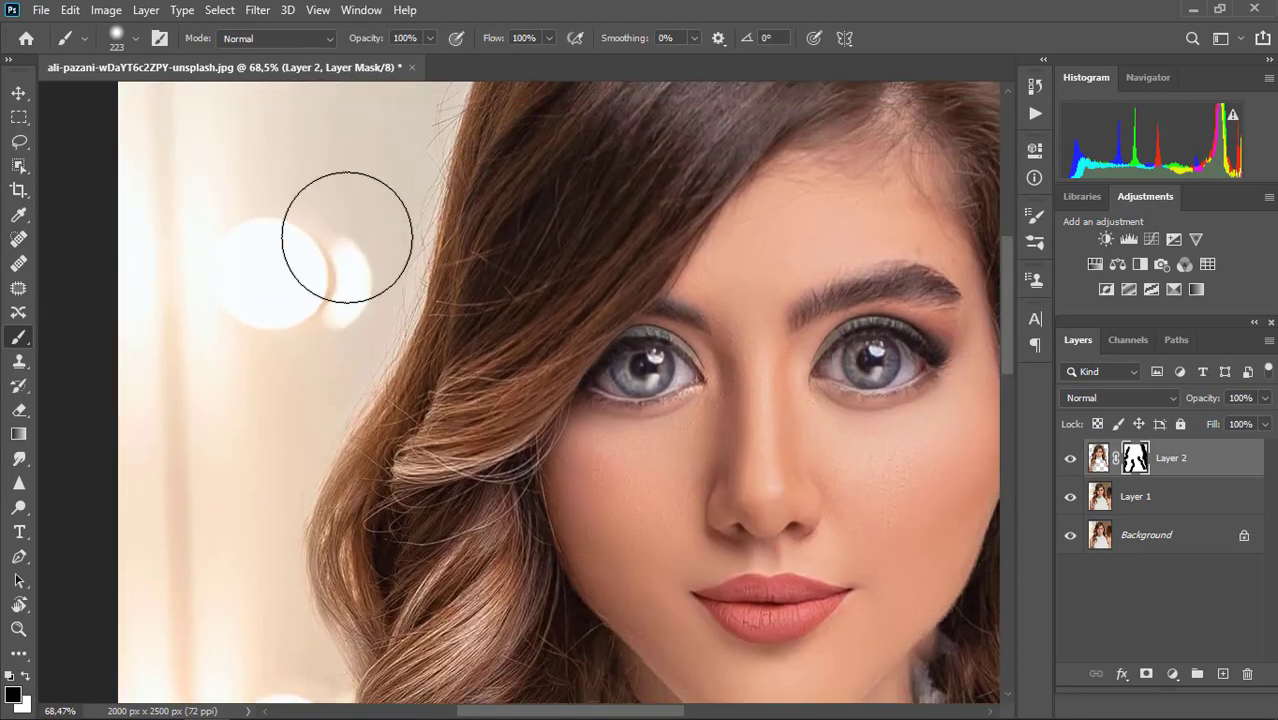
{"action": "scroll", "coordinate": [397, 194], "scroll_direction": "up", "scroll_amount": 1}
- Refine Layer 2's mask around the neck and ruffled collar with the soft brush at size 149
{"action": "scroll", "coordinate": [552, 428], "scroll_direction": "down", "scroll_amount": 5}
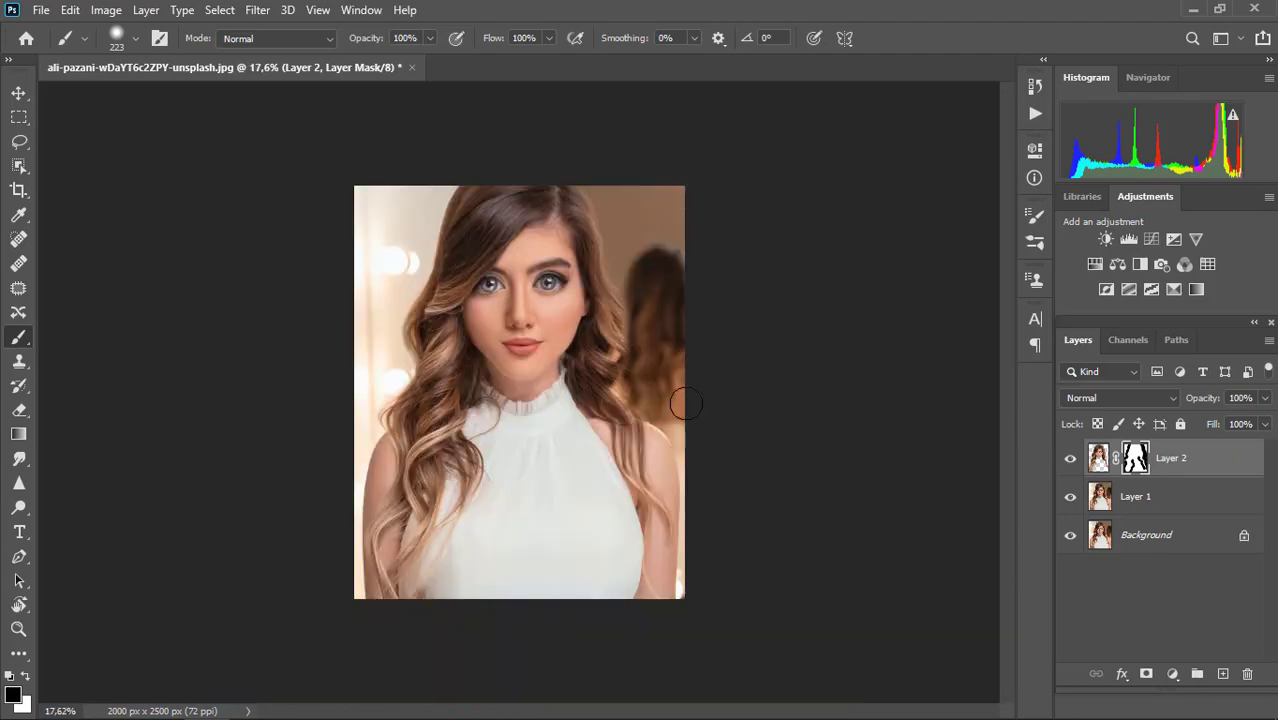
{"action": "scroll", "coordinate": [499, 362], "scroll_direction": "up", "scroll_amount": 5}
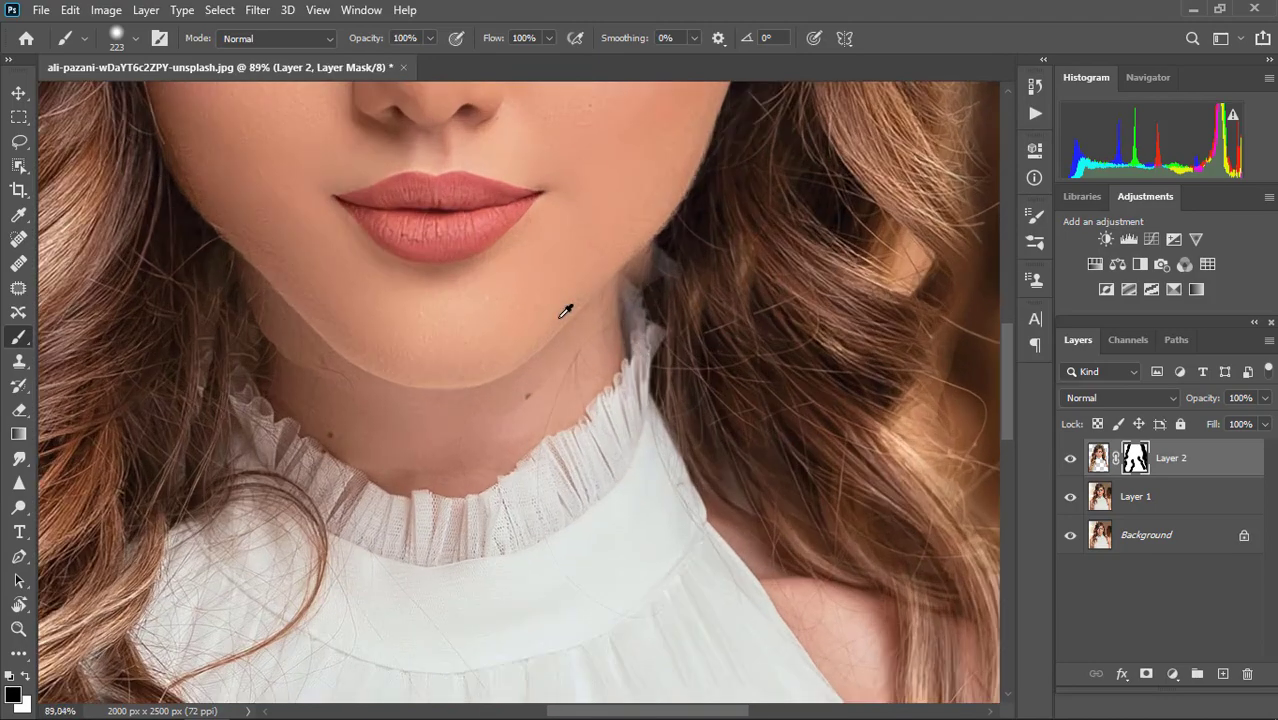
{"action": "right_click", "coordinate": [440, 415]}
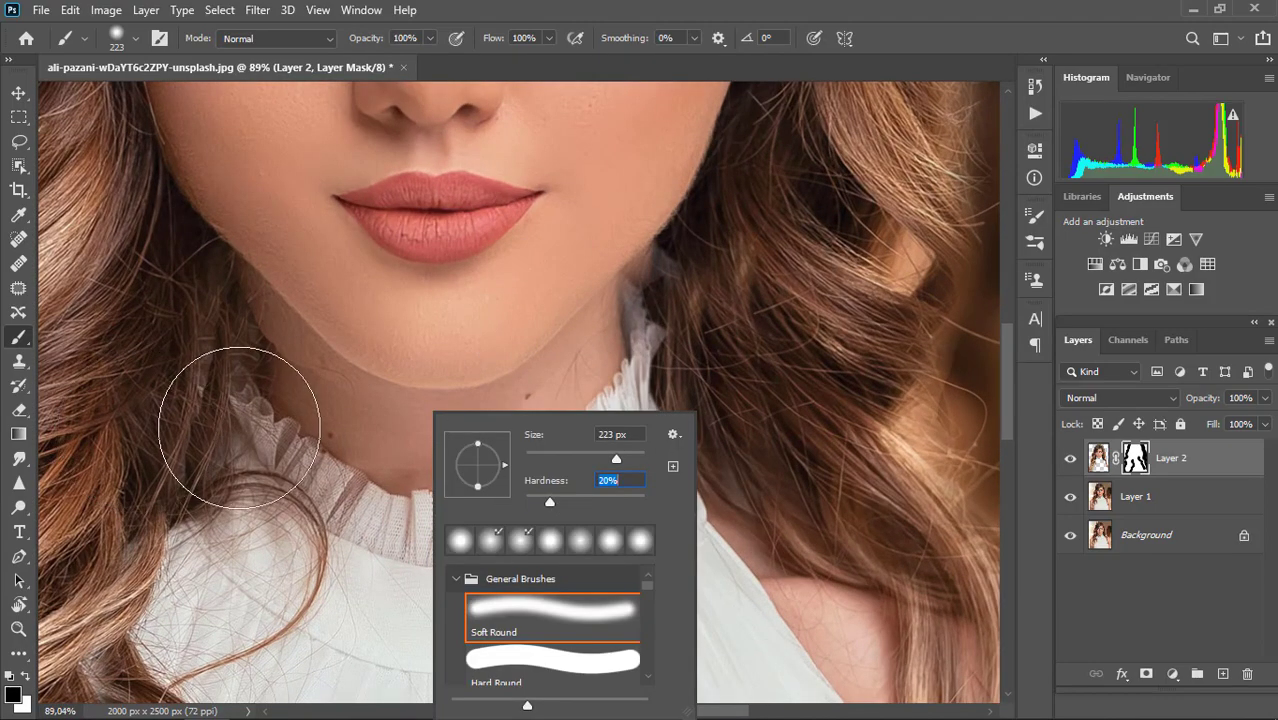
{"action": "left_click", "coordinate": [233, 383]}
{"action": "left_click_drag", "start_coordinate": [263, 366], "coordinate": [222, 308]}
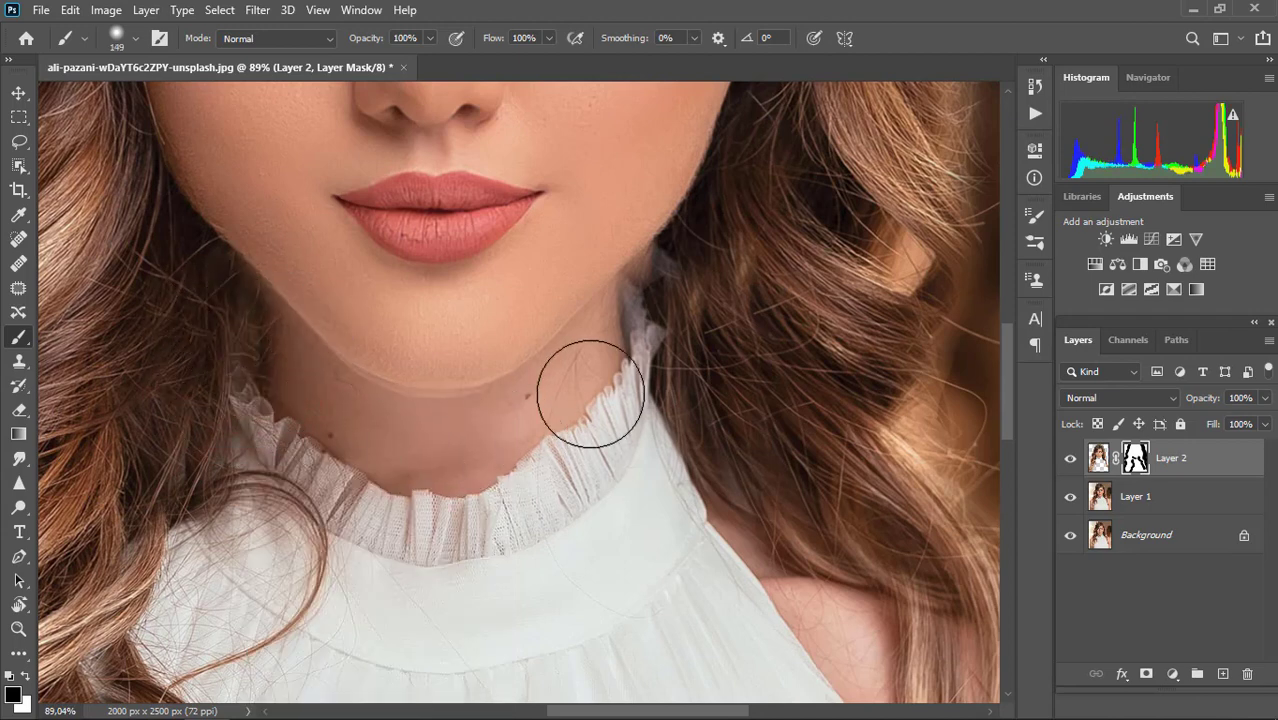
{"action": "scroll", "coordinate": [778, 305], "scroll_direction": "down", "scroll_amount": 6}
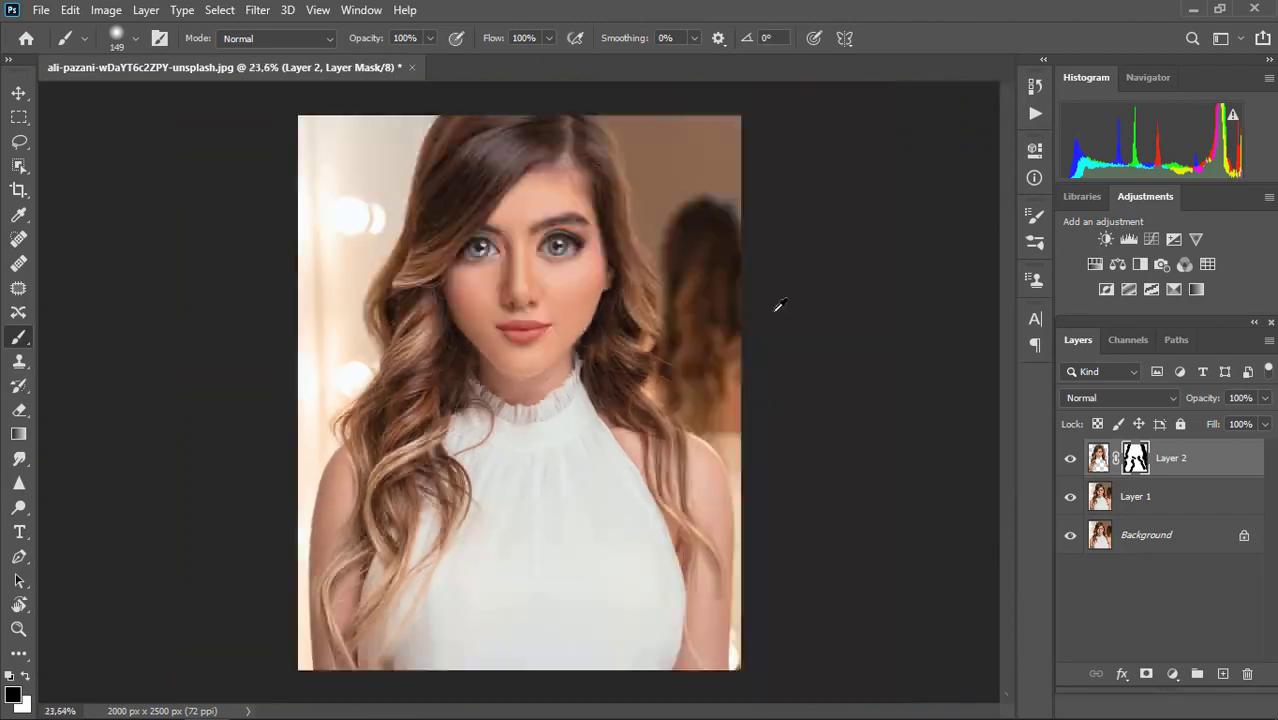
- Stamp all visible layers into a new layer above Layer 2
{"action": "scroll", "coordinate": [546, 398], "scroll_direction": "up", "scroll_amount": 1}
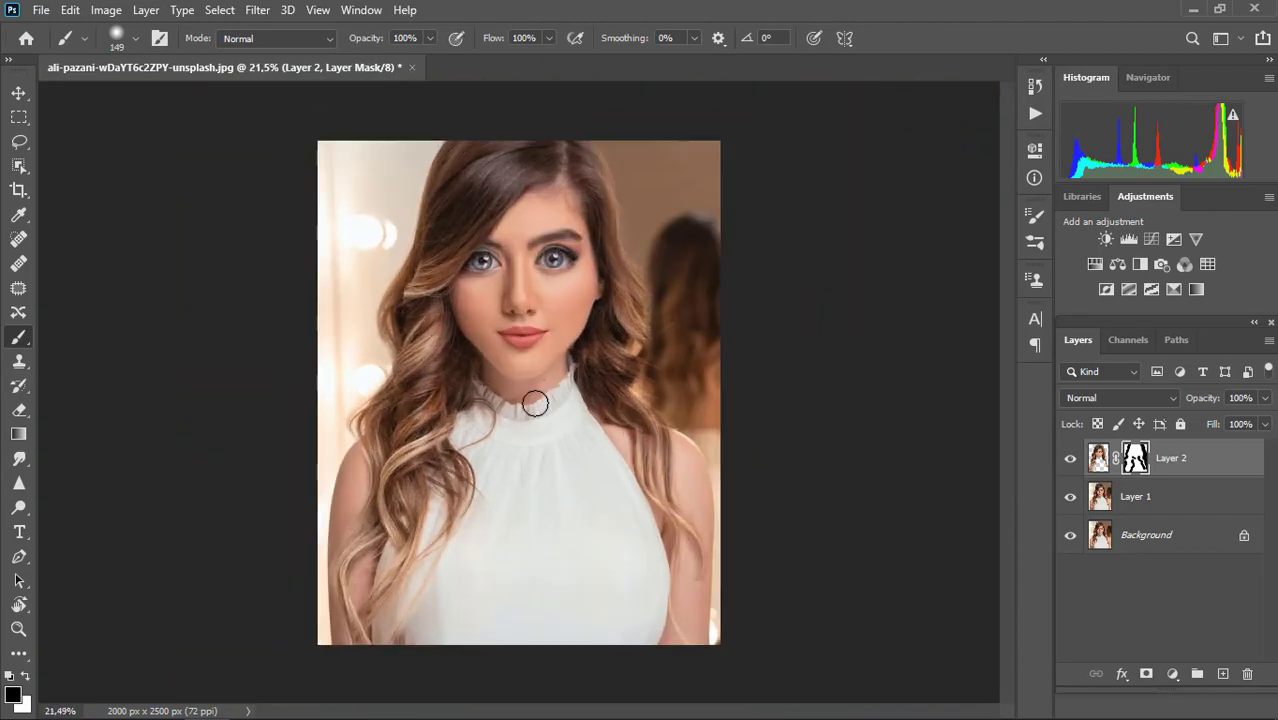
{"action": "scroll", "coordinate": [530, 313], "scroll_direction": "up", "scroll_amount": 5}
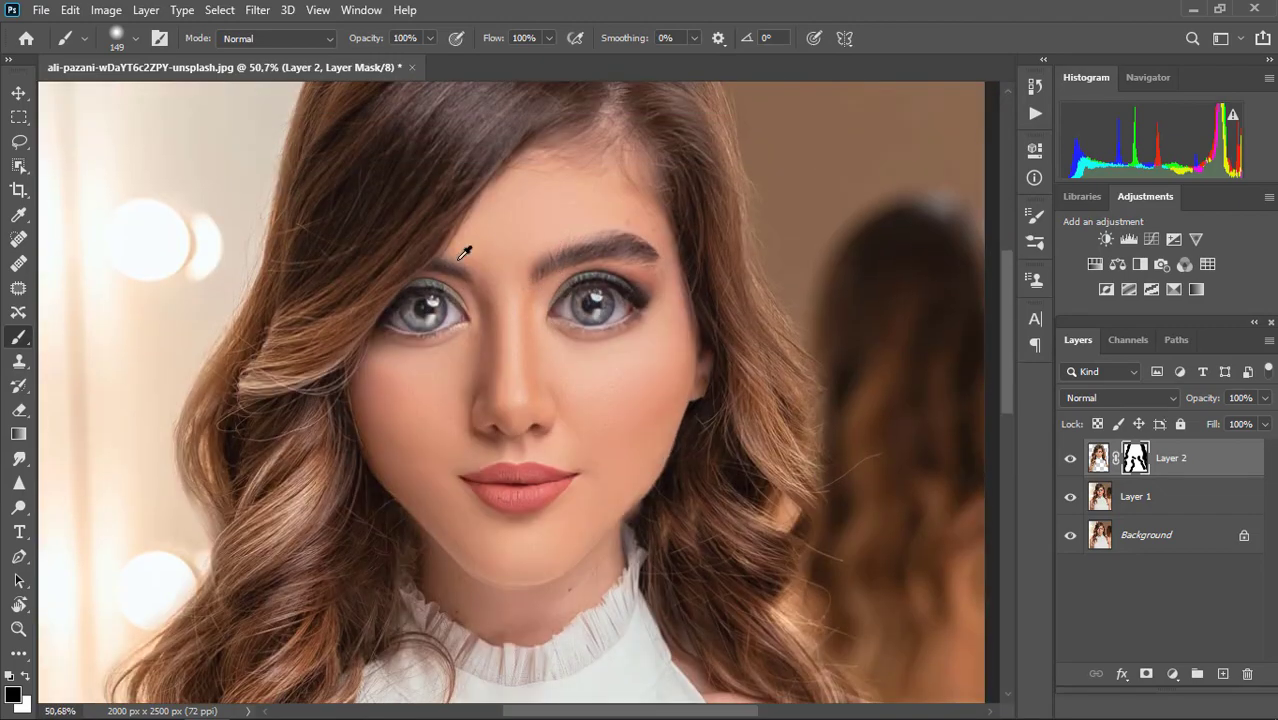
{"action": "scroll", "coordinate": [605, 352], "scroll_direction": "down", "scroll_amount": 2}
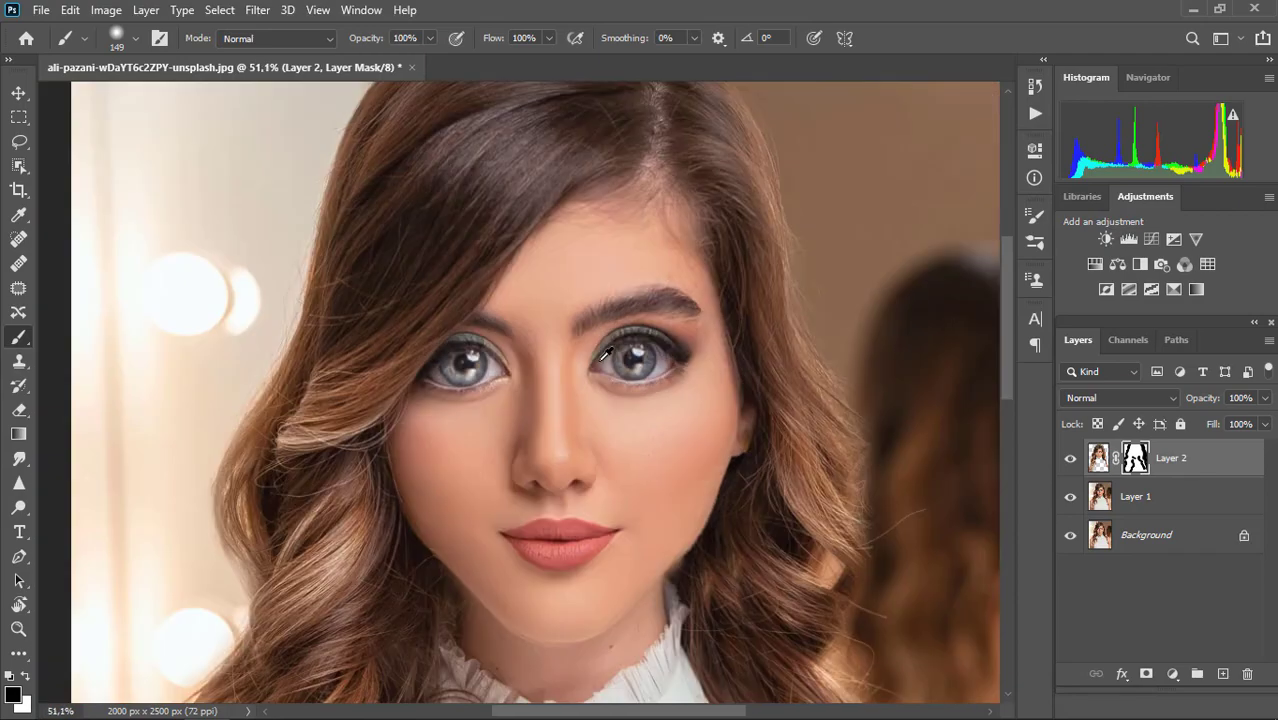
{"action": "key", "text": "ctrl+shift+alt+e"}
{"action": "scroll", "coordinate": [705, 405], "scroll_direction": "down", "scroll_amount": 1}
{"action": "scroll", "coordinate": [633, 405], "scroll_direction": "up", "scroll_amount": 2}
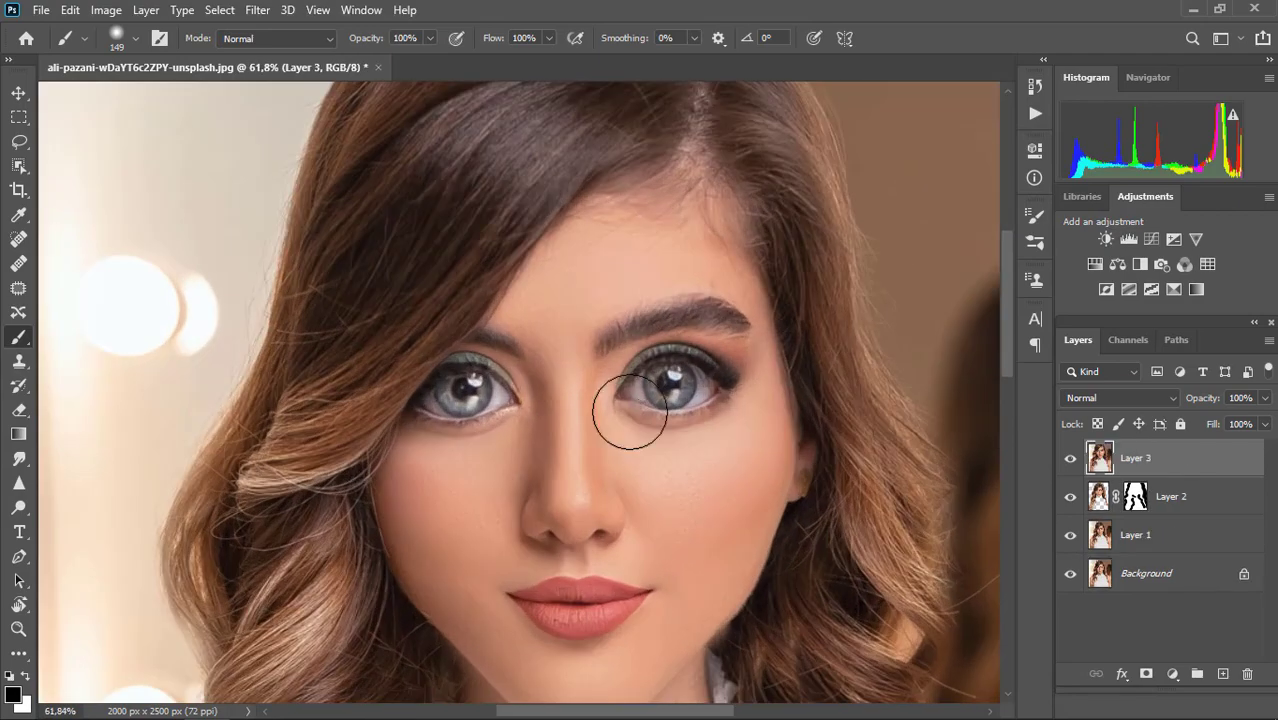
- Switch to the Mixer Brush and choose the Wet preset for smoothing the facial skin
{"action": "scroll", "coordinate": [622, 420], "scroll_direction": "up", "scroll_amount": 1}
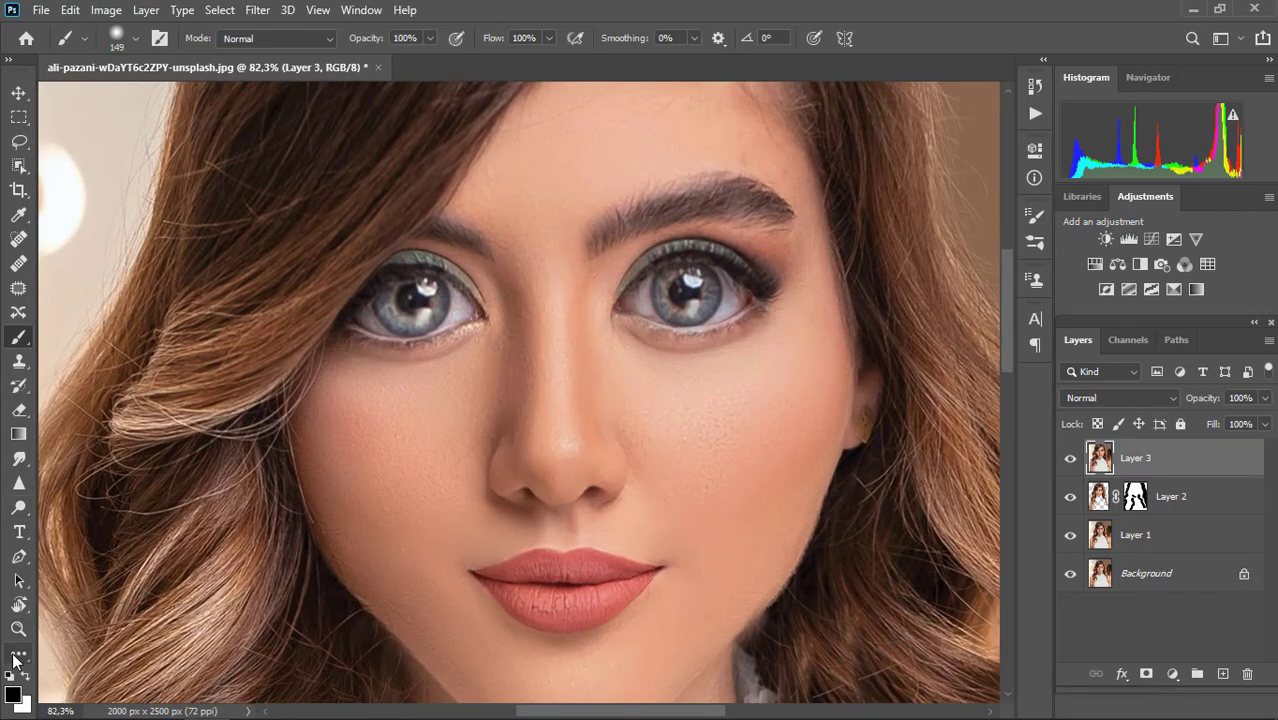
{"action": "key", "text": "shift+b"}
{"action": "left_click", "coordinate": [330, 38]}
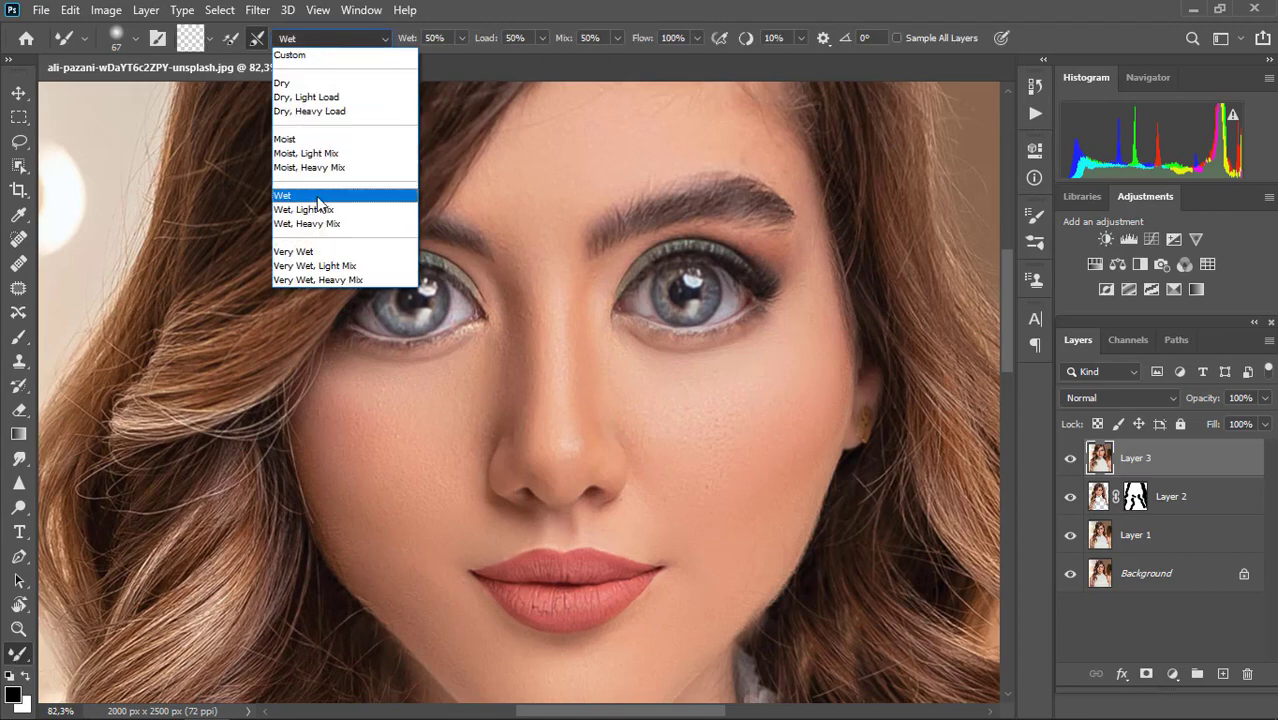
{"action": "left_click", "coordinate": [314, 194]}
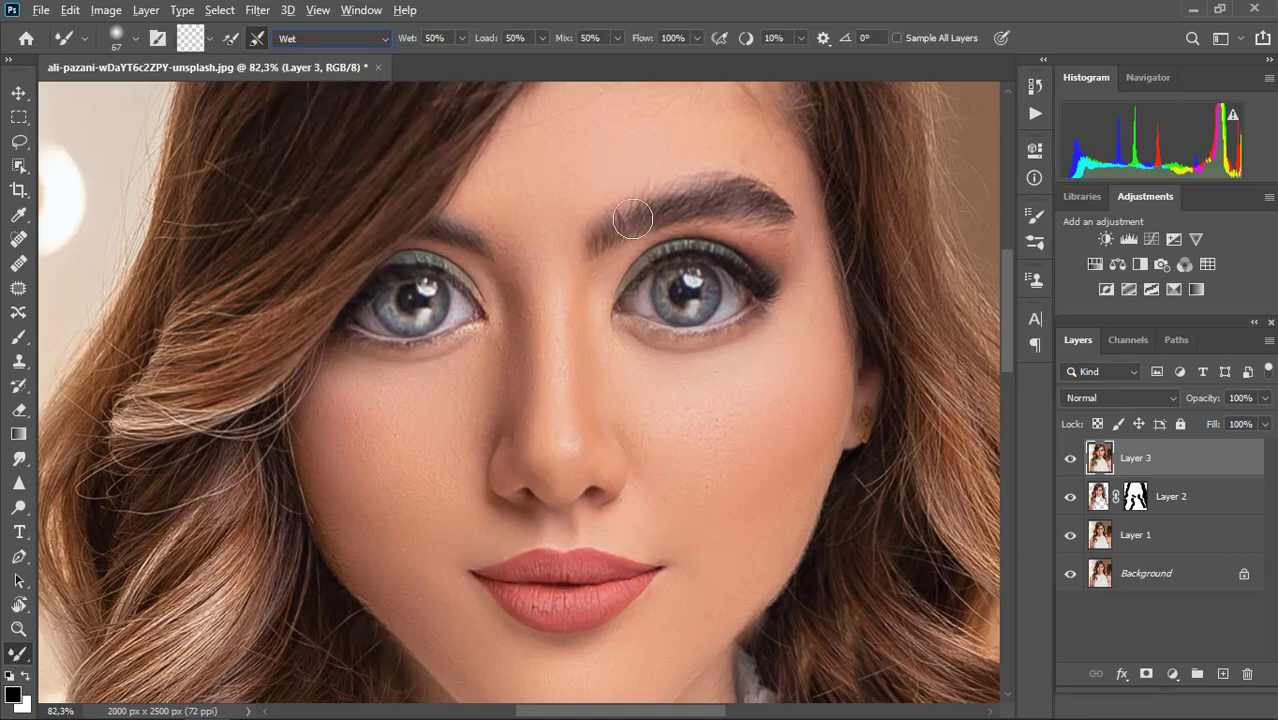
- Smooth the forehead and the cheek skin below both eyes on Layer 3 with the Mixer Brush, starting at size 136
{"action": "scroll", "coordinate": [633, 218], "scroll_direction": "up", "scroll_amount": 3}
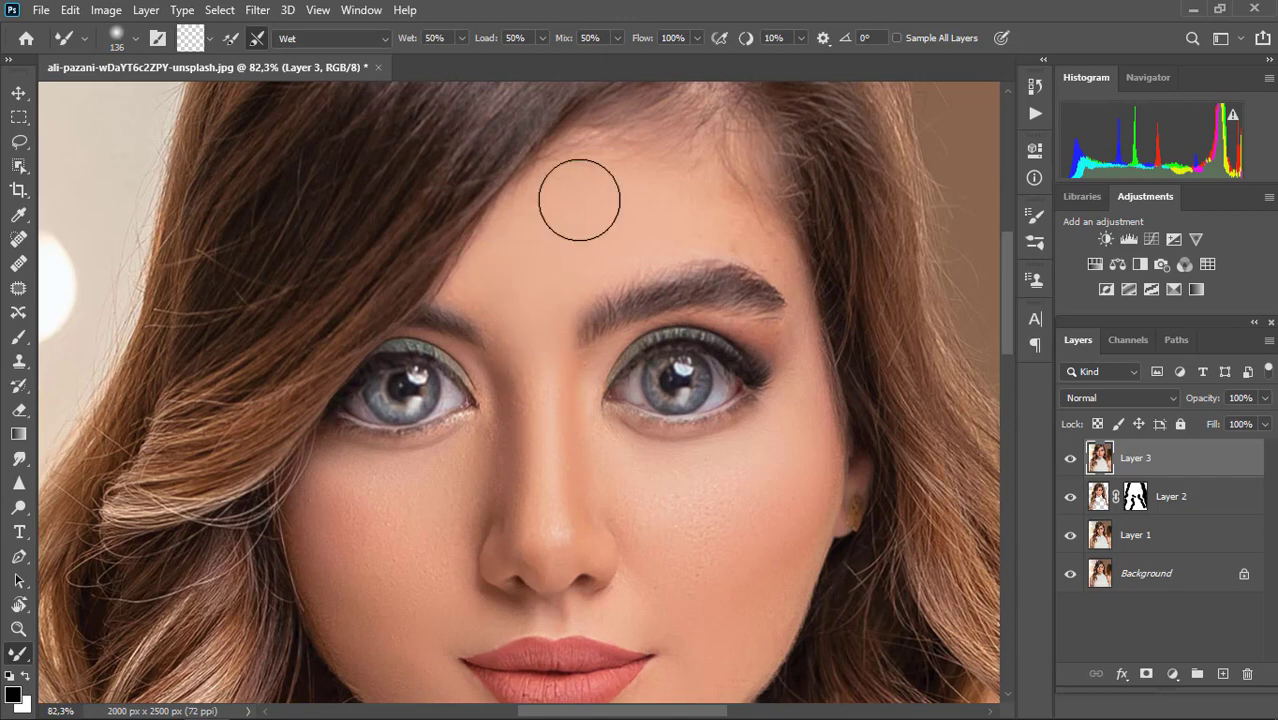
{"action": "left_click_drag", "start_coordinate": [478, 468], "coordinate": [489, 487]}
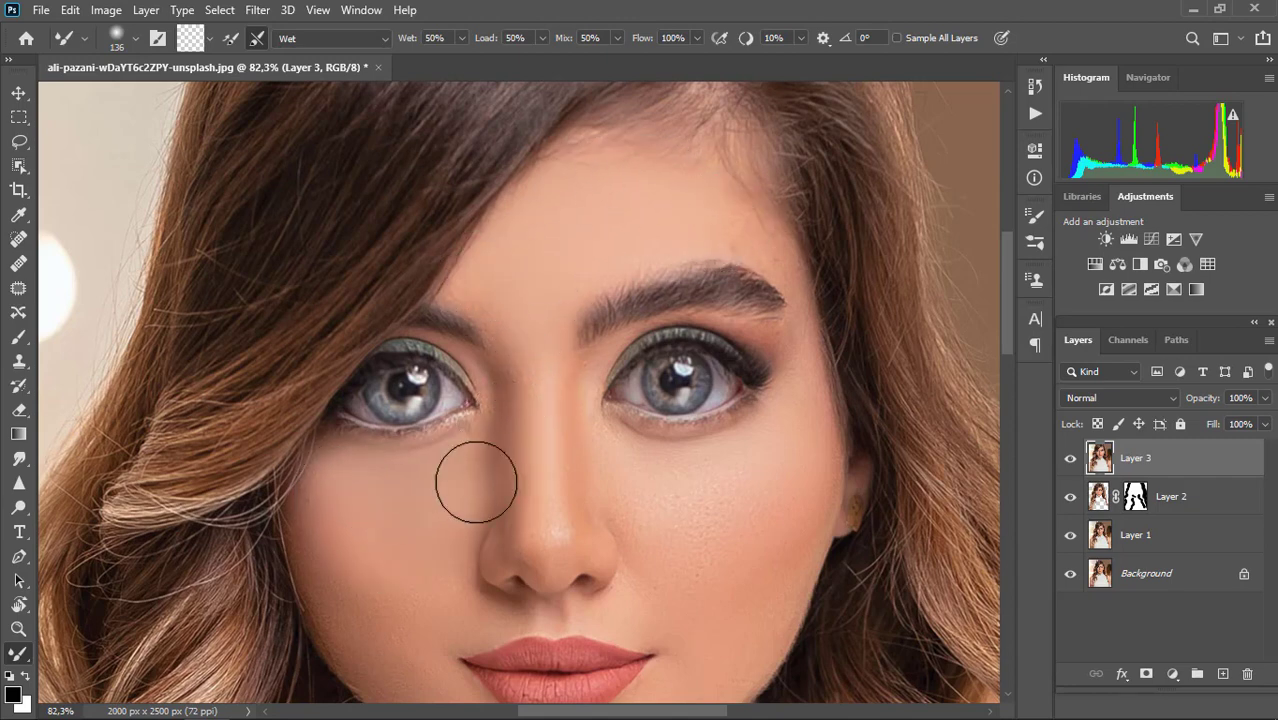
{"action": "scroll", "coordinate": [652, 372], "scroll_direction": "down", "scroll_amount": 3}
{"action": "mouse_move", "coordinate": [652, 372]}
{"action": "left_mouse_down"}
{"action": "mouse_move", "coordinate": [622, 352]}
{"action": "mouse_move", "coordinate": [688, 405]}
{"action": "mouse_move", "coordinate": [600, 362]}
{"action": "left_mouse_up"}
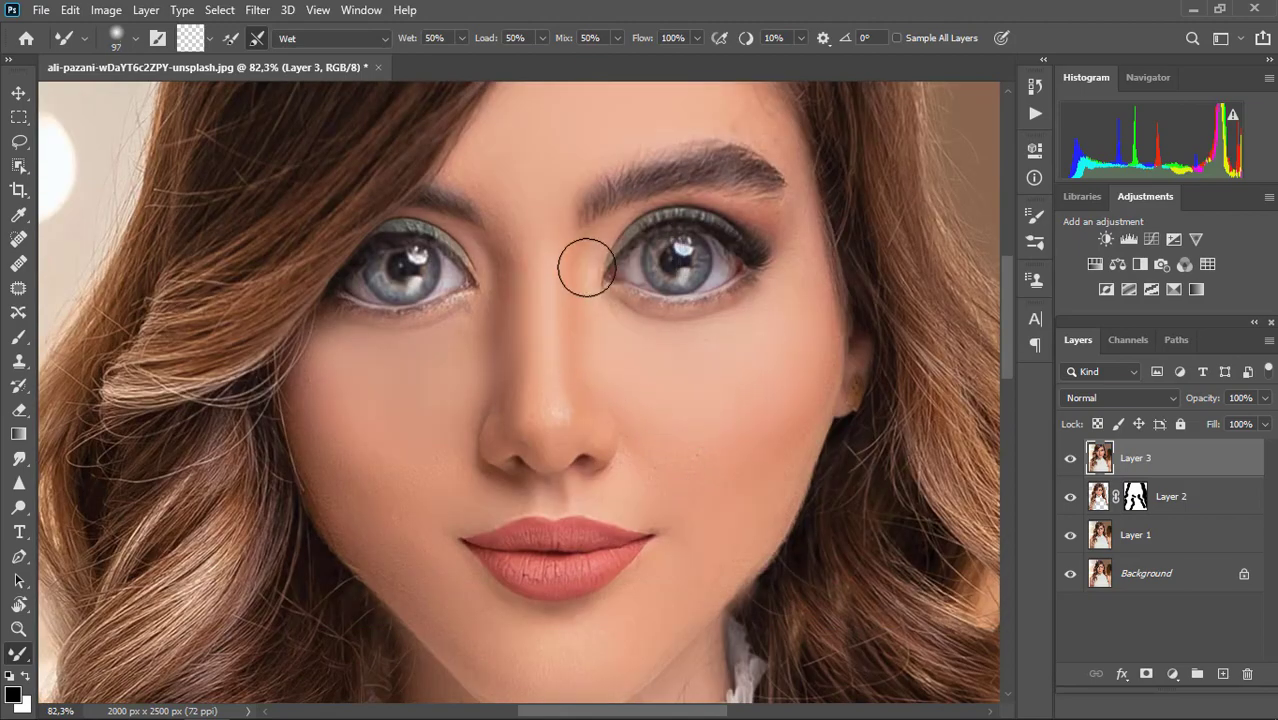
- Smooth the rest of the cheeks, the jawline and the chin with the Mixer Brush, working at sizes 41 and 82
{"action": "key", "text": "bracketleft"}
{"action": "key", "text": "bracketleft"}
{"action": "key", "text": "bracketleft"}
{"action": "key", "text": "bracketleft"}
{"action": "key", "text": "bracketleft"}
{"action": "key", "text": "bracketleft"}
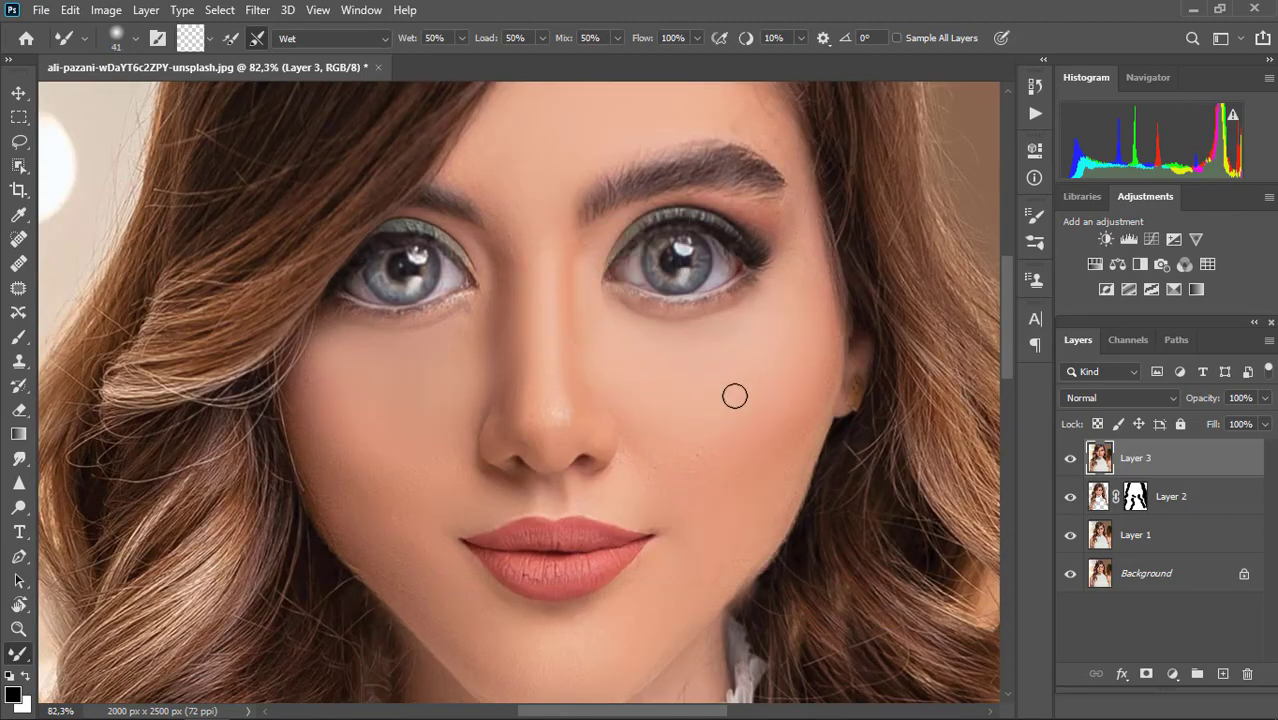
{"action": "left_click_drag", "start_coordinate": [775, 340], "coordinate": [812, 350]}
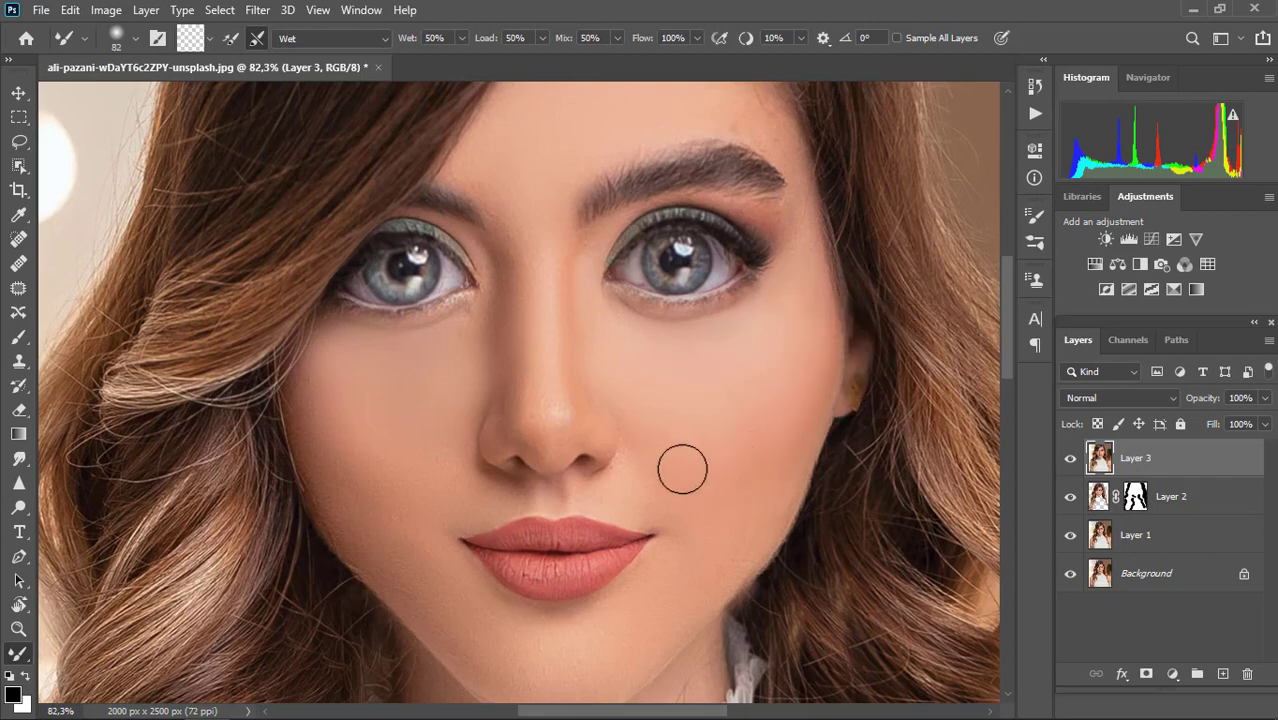
{"action": "scroll", "coordinate": [727, 514], "scroll_direction": "down", "scroll_amount": 2}
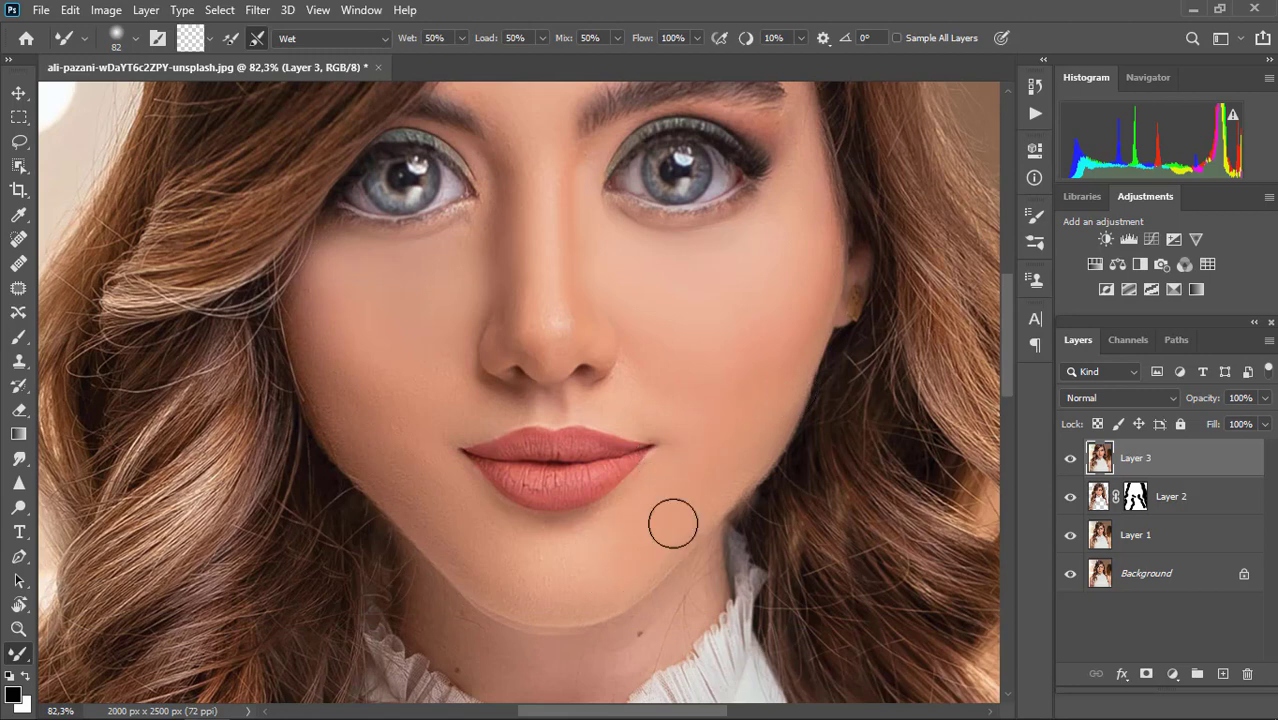
{"action": "left_click_drag", "start_coordinate": [486, 581], "coordinate": [552, 584]}
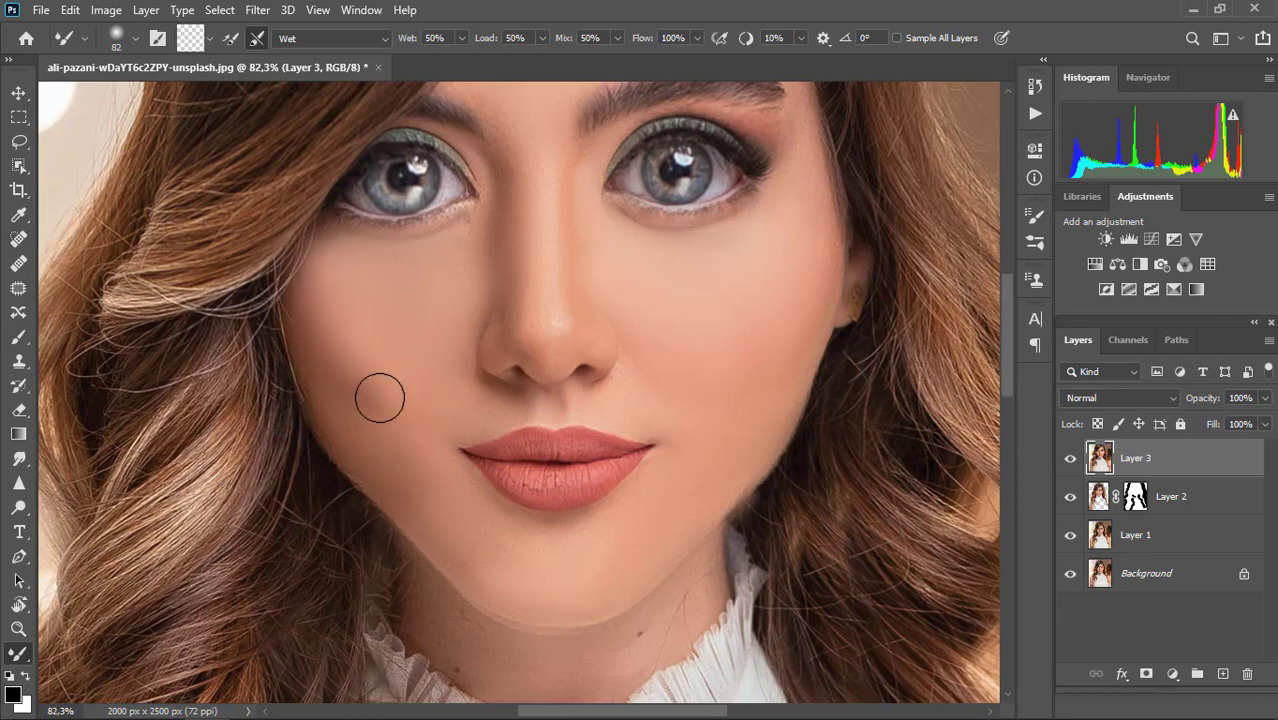
- Smooth the nose and the skin around the nostrils and upper lip with the Mixer Brush at size 43
{"action": "scroll", "coordinate": [505, 412], "scroll_direction": "up", "scroll_amount": 5}
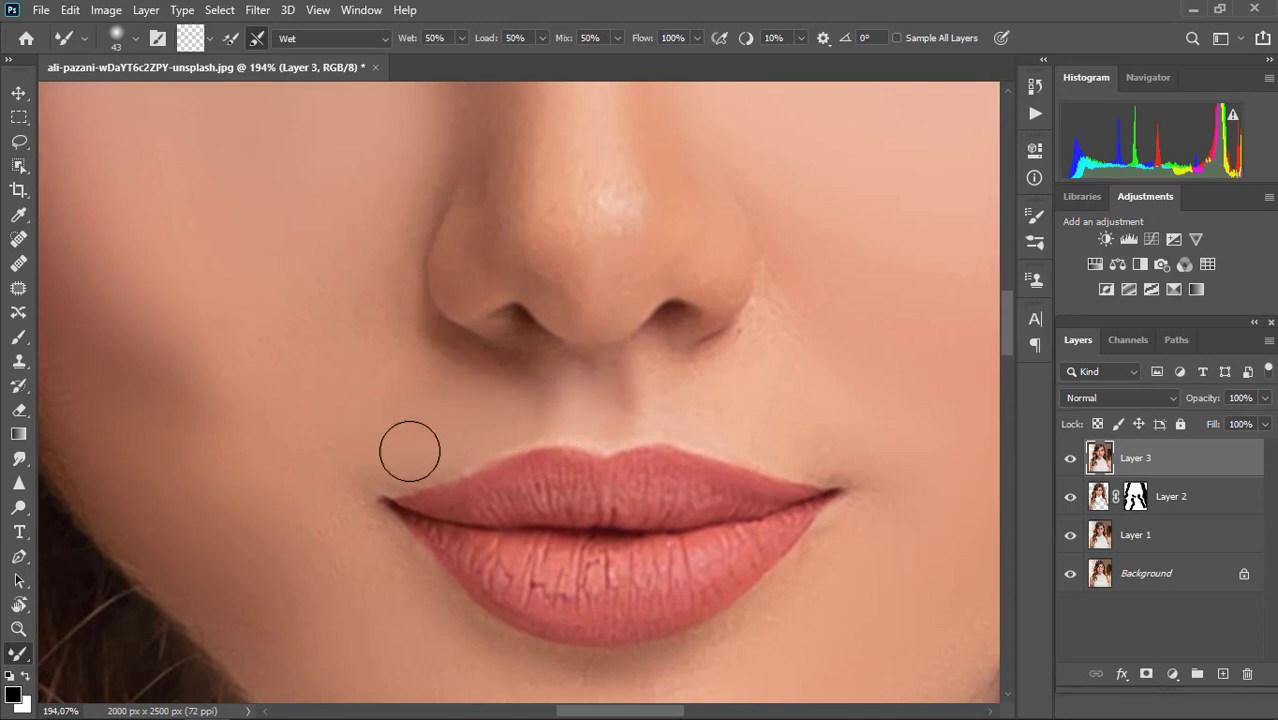
{"action": "scroll", "coordinate": [371, 535], "scroll_direction": "up", "scroll_amount": 2}
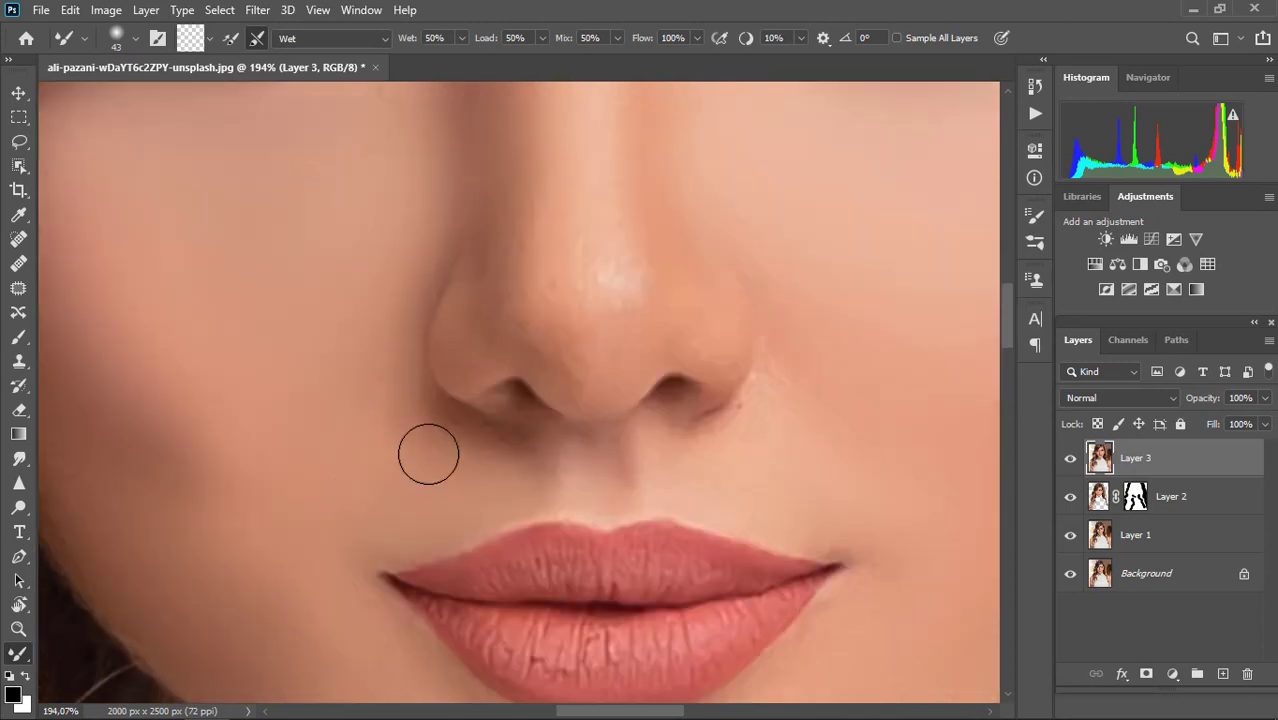
{"action": "scroll", "coordinate": [605, 277], "scroll_direction": "up", "scroll_amount": 1}
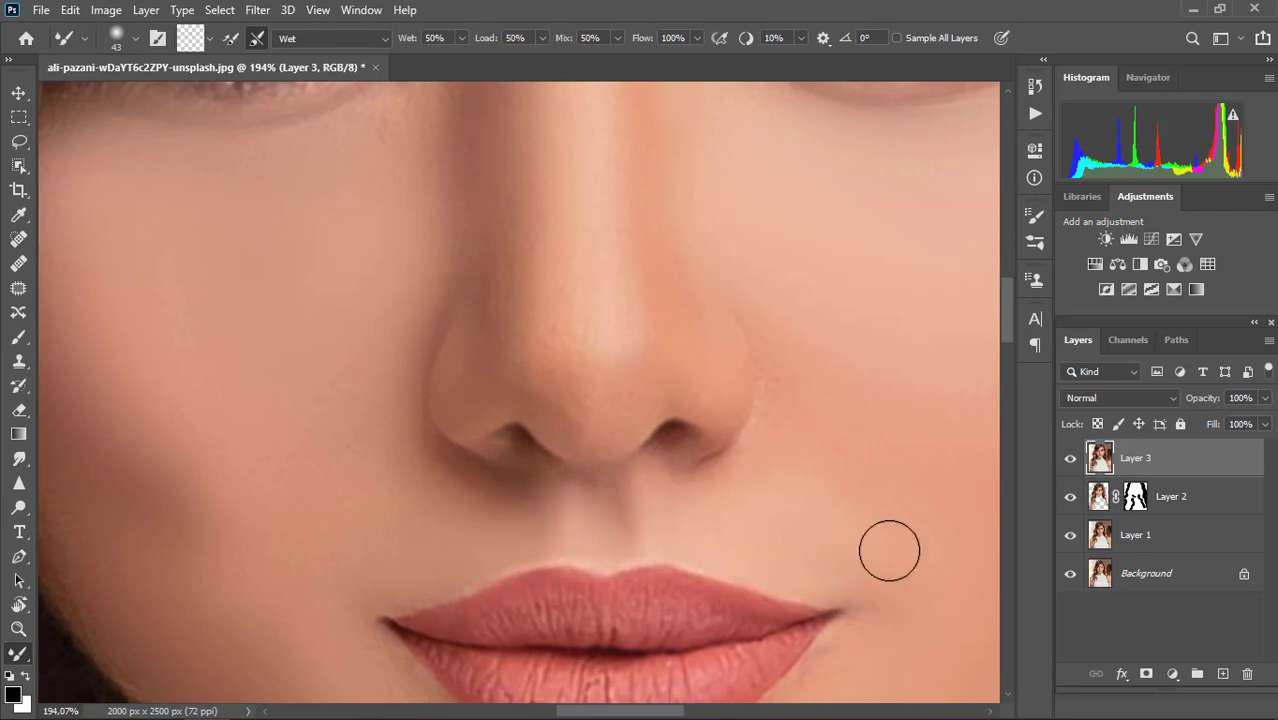
- Smooth the skin under the partly hair-covered eye and along the cheek's hair edge on Layer 3 with the Mixer Brush at size 49
{"action": "scroll", "coordinate": [889, 550], "scroll_direction": "up", "scroll_amount": 3}
{"action": "scroll", "coordinate": [545, 342], "scroll_direction": "up", "scroll_amount": 6}
{"action": "key", "text": "bracketright"}
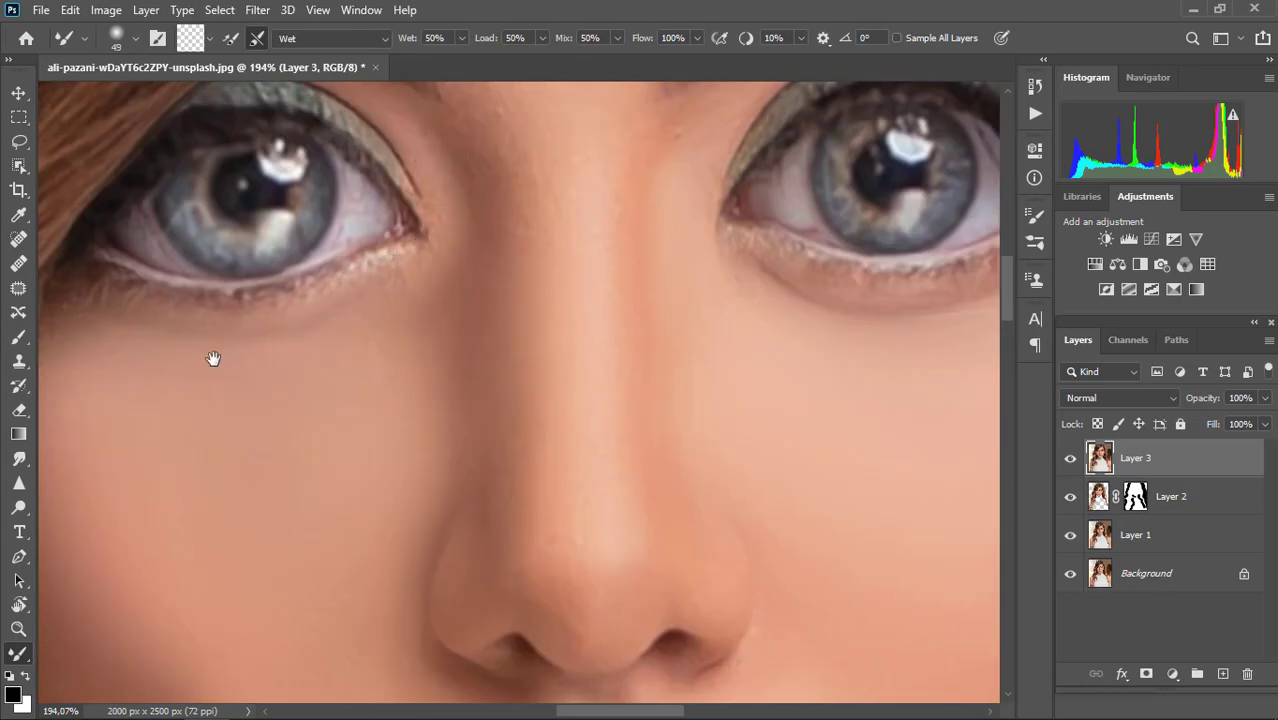
{"action": "left_click_drag", "start_coordinate": [214, 356], "coordinate": [376, 366]}
{"action": "left_click_drag", "start_coordinate": [319, 316], "coordinate": [434, 347]}
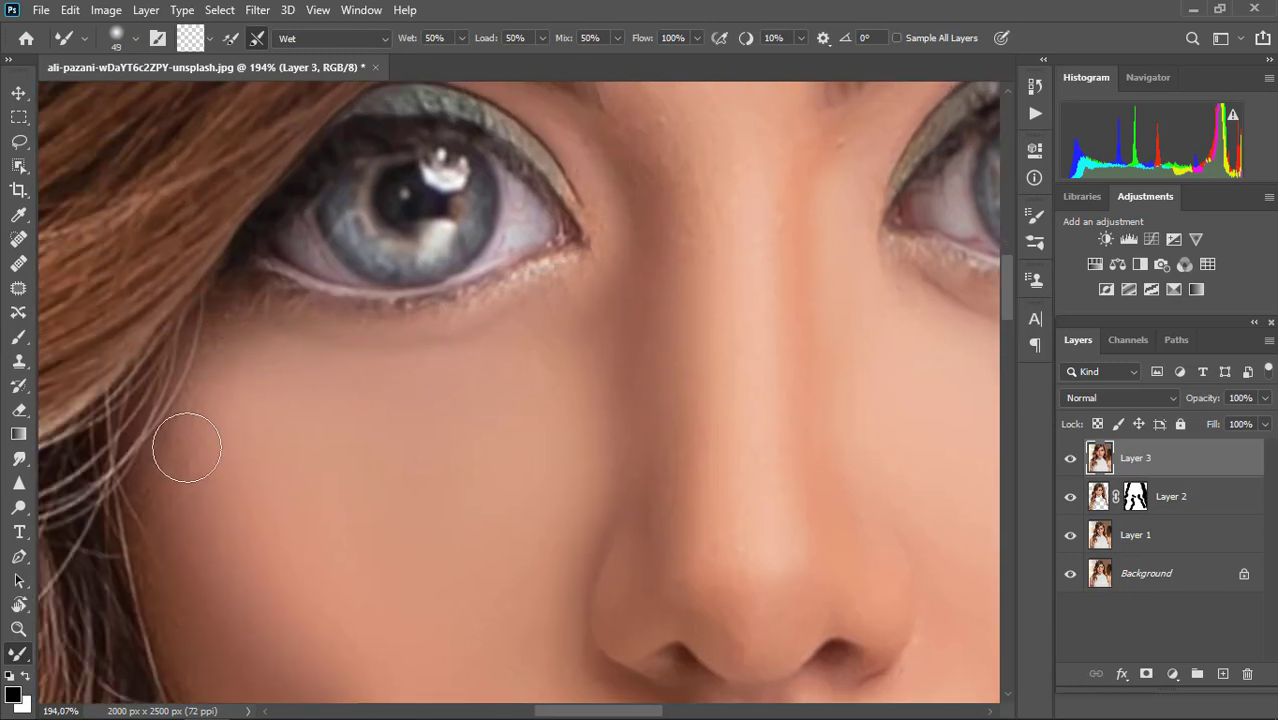
{"action": "mouse_move", "coordinate": [187, 448]}
{"action": "left_mouse_down"}
{"action": "mouse_move", "coordinate": [161, 493]}
{"action": "mouse_move", "coordinate": [172, 673]}
{"action": "mouse_move", "coordinate": [208, 580]}
{"action": "mouse_move", "coordinate": [128, 507]}
{"action": "left_mouse_up"}
{"action": "scroll", "coordinate": [212, 620], "scroll_direction": "down", "scroll_amount": 4}
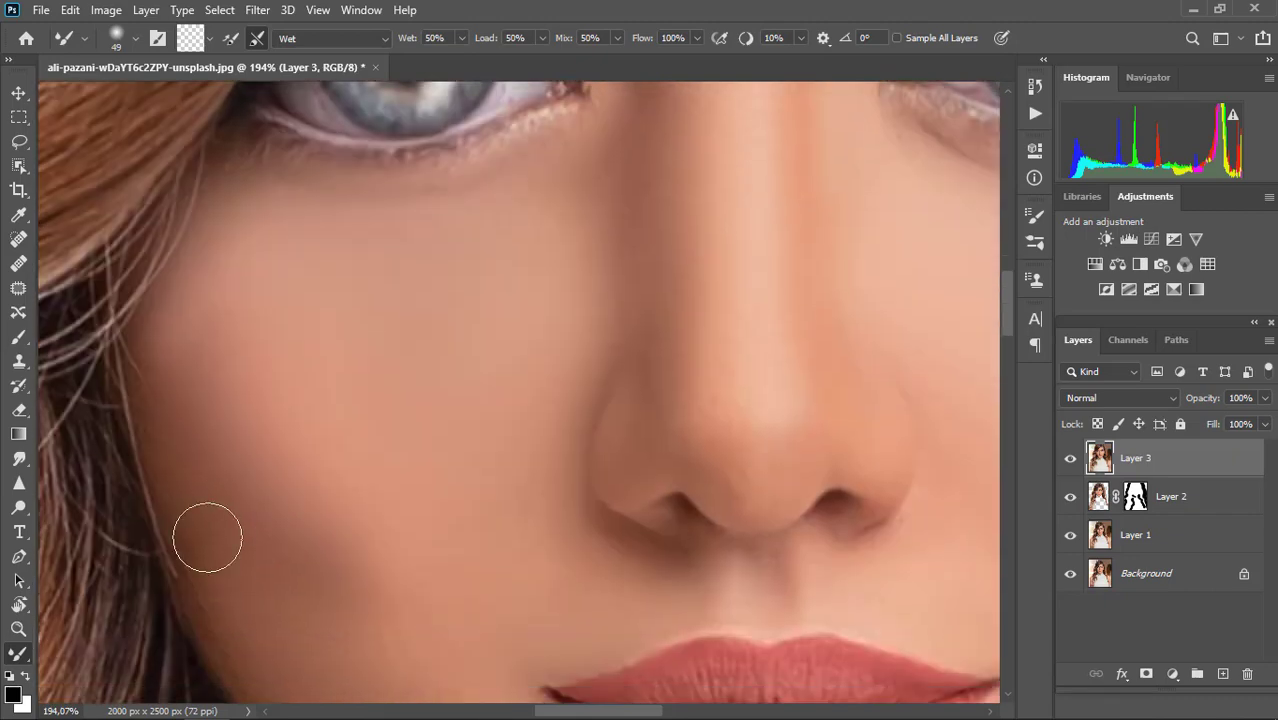
{"action": "scroll", "coordinate": [240, 555], "scroll_direction": "up", "scroll_amount": 4}
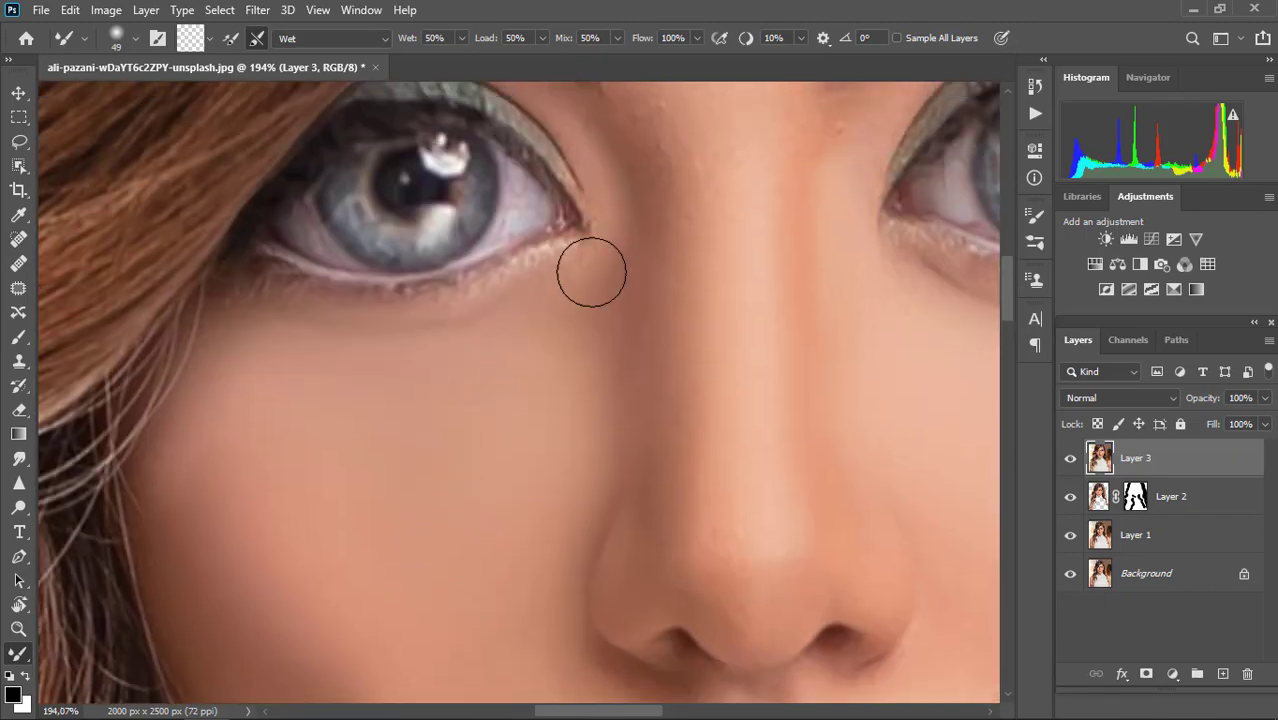
- Smooth the skin around the inner eye corners, nose bridge and brow area with the Mixer Brush at sizes 49 and 53
{"action": "scroll", "coordinate": [560, 280], "scroll_direction": "up", "scroll_amount": 1}
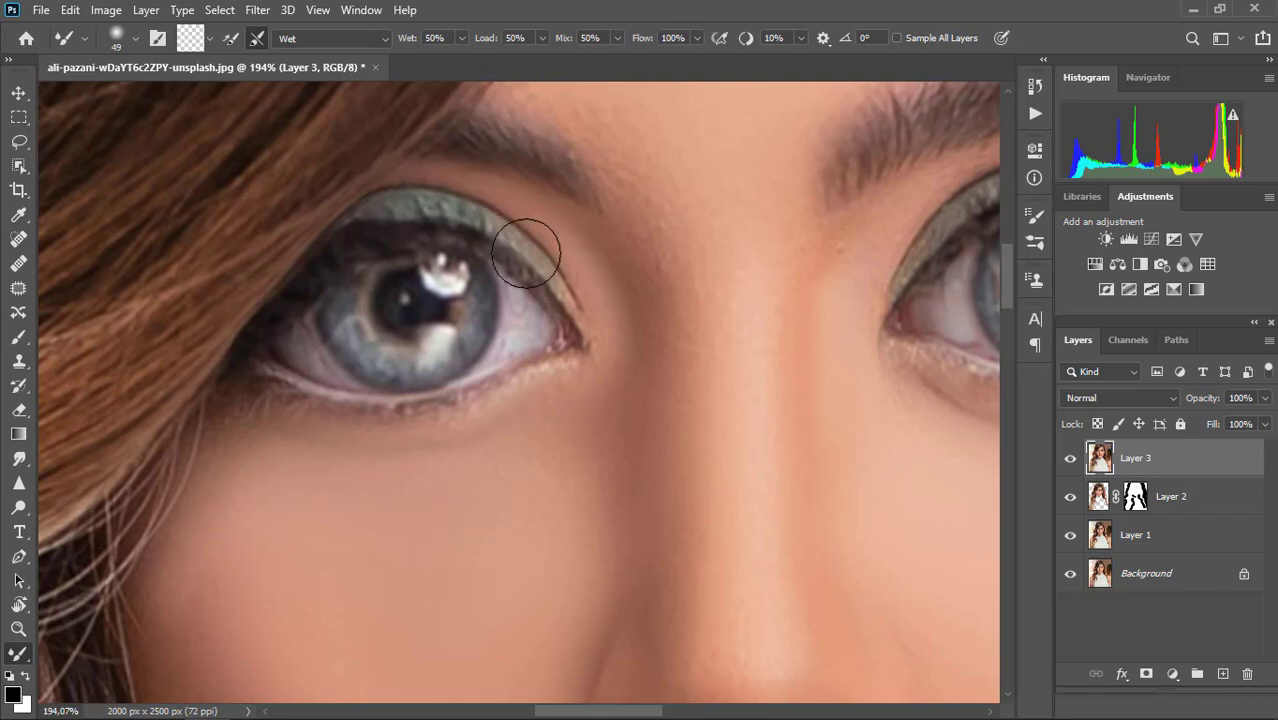
{"action": "scroll", "coordinate": [656, 294], "scroll_direction": "down", "scroll_amount": 3}
{"action": "left_click_drag", "start_coordinate": [781, 311], "coordinate": [707, 315]}
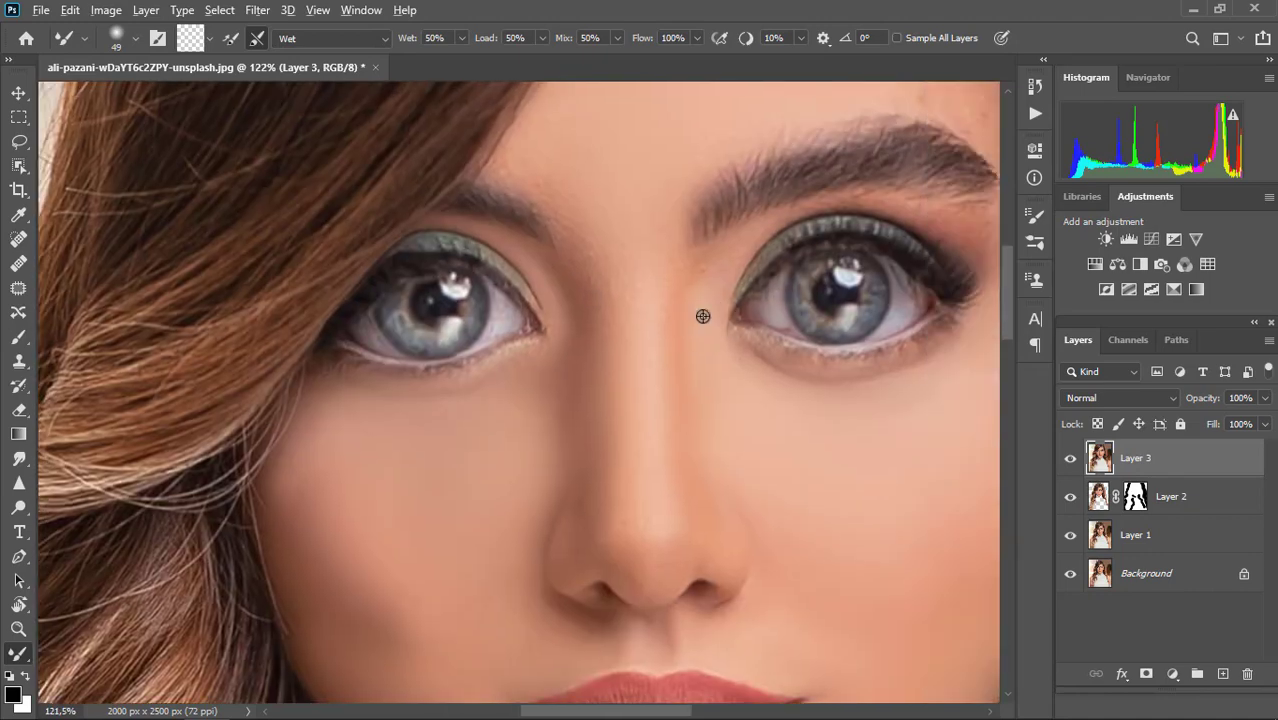
{"action": "scroll", "coordinate": [706, 315], "scroll_direction": "up", "scroll_amount": 2}
{"action": "left_click_drag", "start_coordinate": [593, 285], "coordinate": [630, 285]}
{"action": "scroll", "coordinate": [593, 341], "scroll_direction": "up", "scroll_amount": 2}
{"action": "left_click_drag", "start_coordinate": [494, 190], "coordinate": [453, 181]}
{"action": "scroll", "coordinate": [613, 342], "scroll_direction": "down", "scroll_amount": 2}
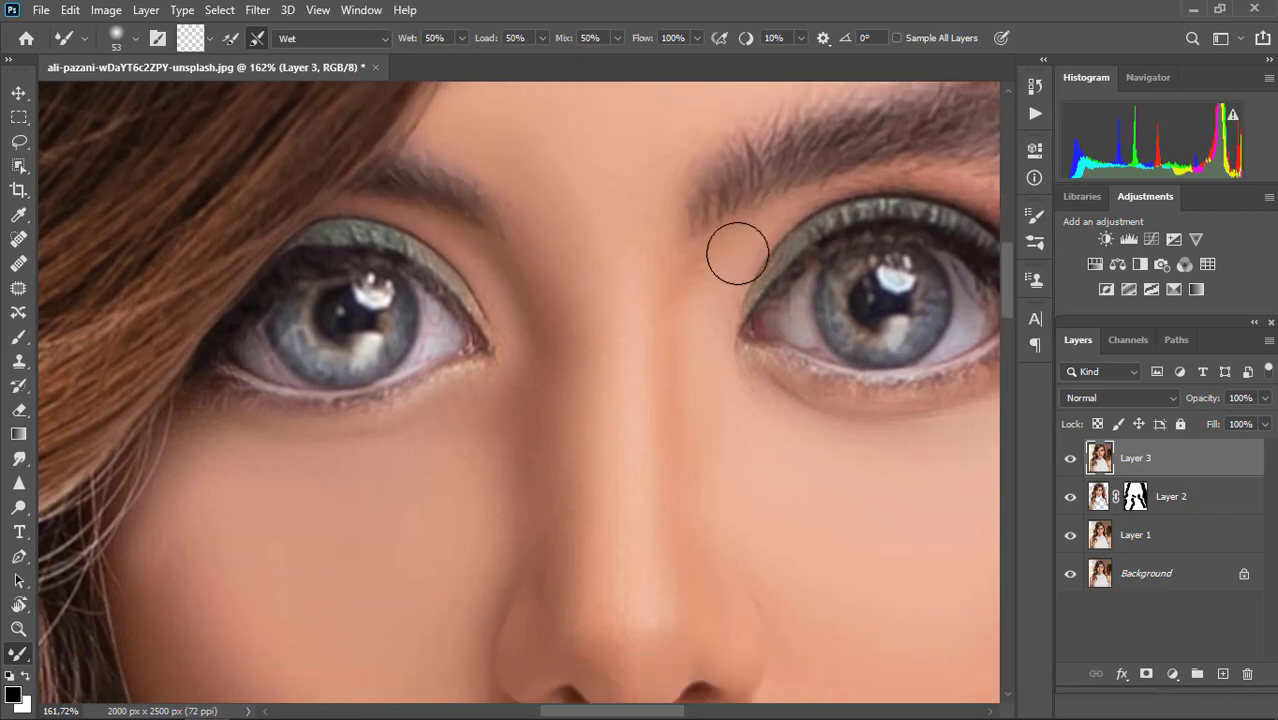
{"action": "scroll", "coordinate": [800, 220], "scroll_direction": "down", "scroll_amount": 3}
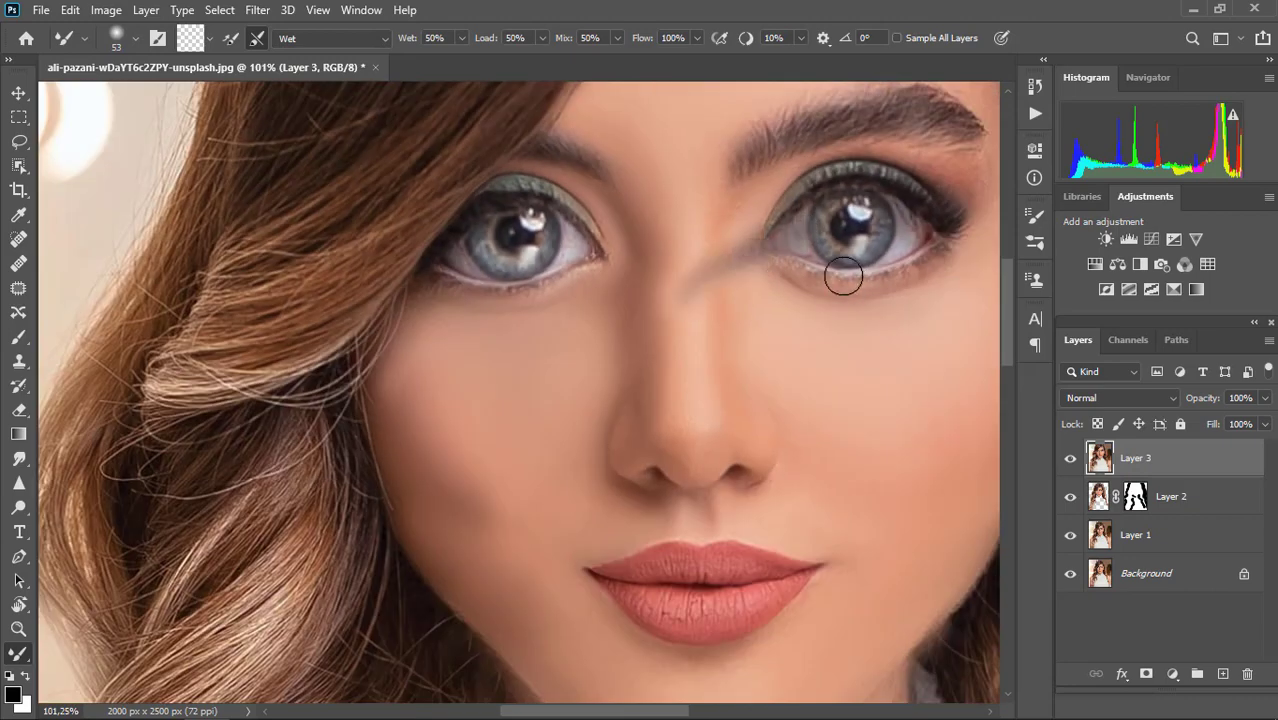
{"action": "left_click_drag", "start_coordinate": [845, 271], "coordinate": [599, 286]}
- Blend the jawline edge below the visible ear with the Mixer Brush at size 53
{"action": "scroll", "coordinate": [750, 425], "scroll_direction": "up", "scroll_amount": 4}
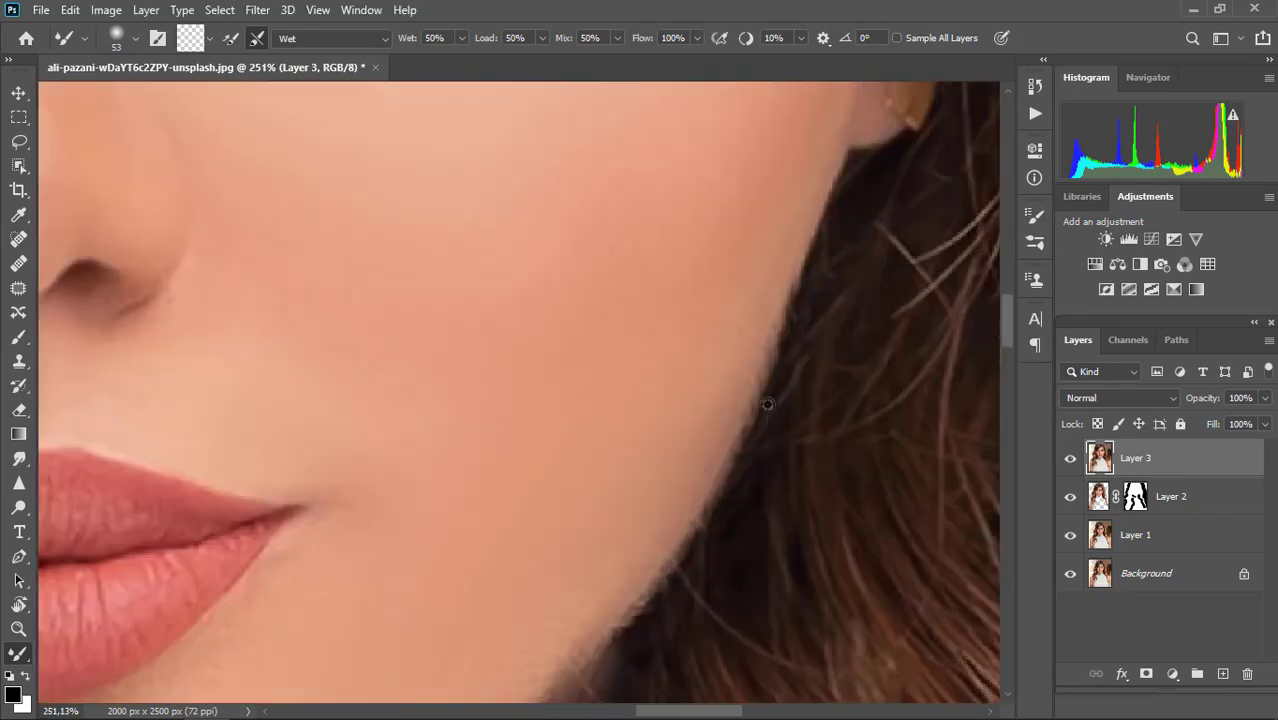
{"action": "scroll", "coordinate": [513, 442], "scroll_direction": "down", "scroll_amount": 3}
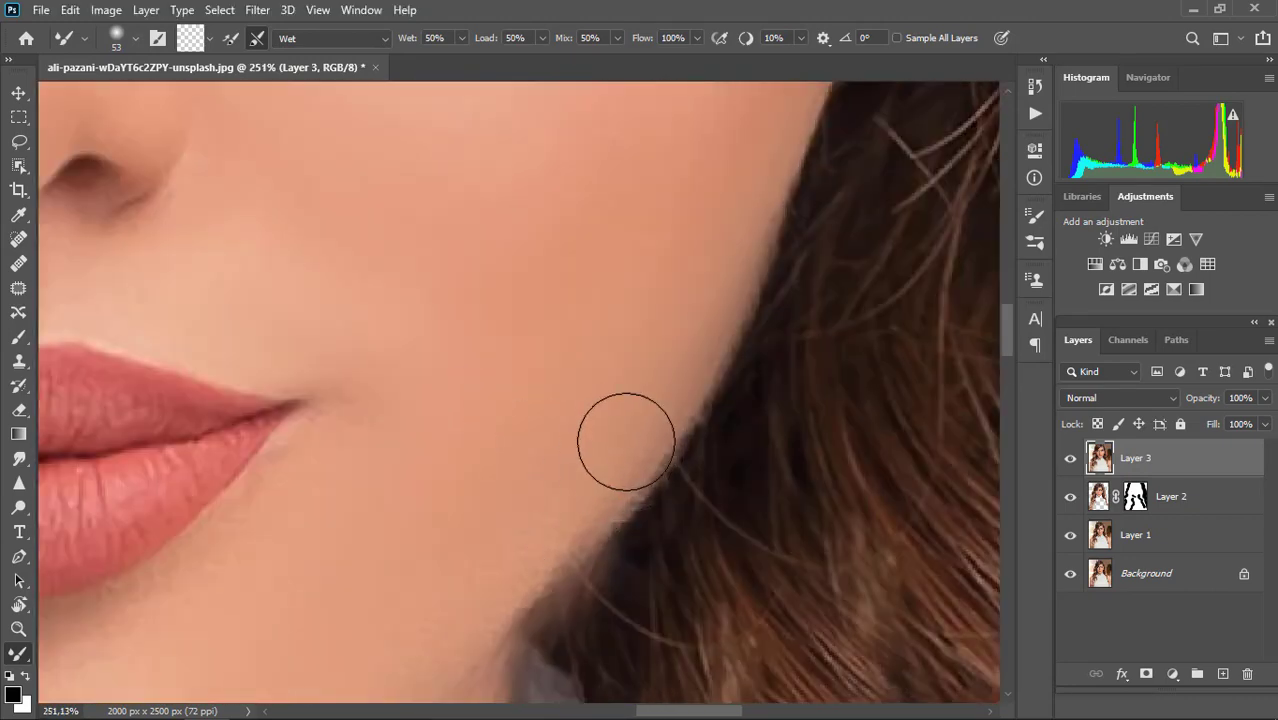
{"action": "scroll", "coordinate": [511, 243], "scroll_direction": "down", "scroll_amount": 3}
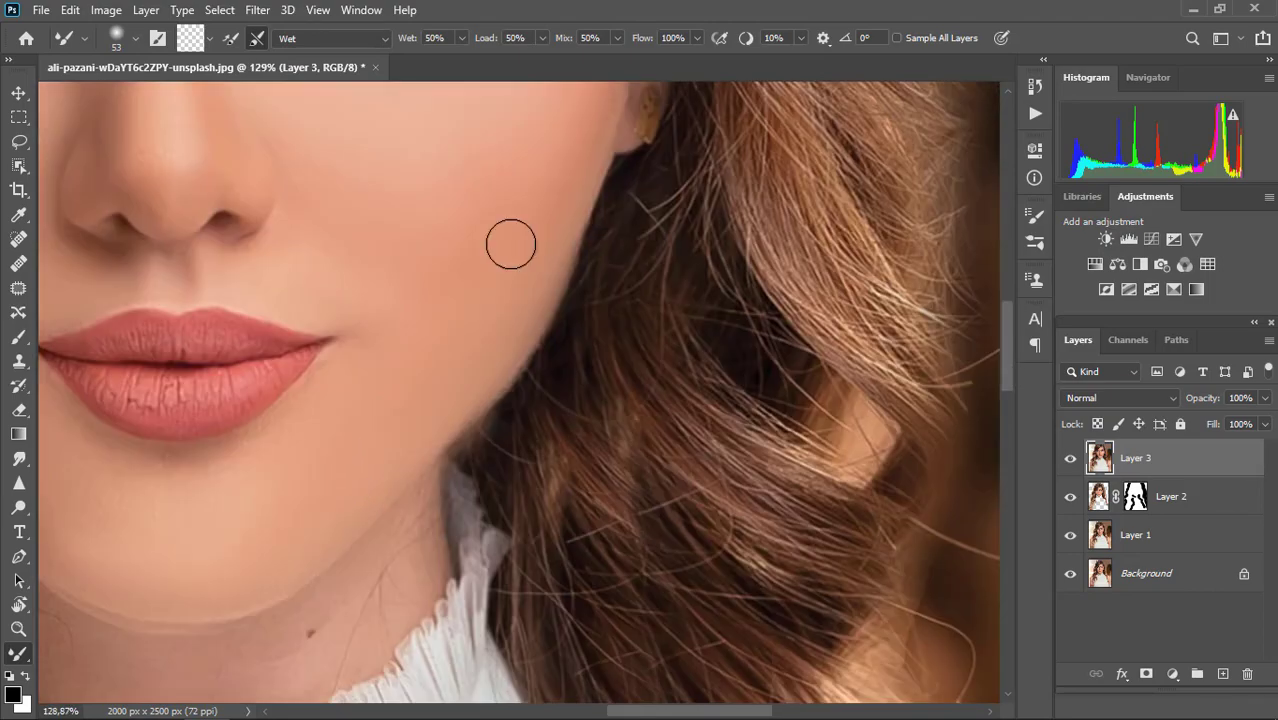
- Smooth the temple and forehead skin between the fully visible eyebrow and the hairline with the Mixer Brush at size 53
{"action": "scroll", "coordinate": [629, 328], "scroll_direction": "up", "scroll_amount": 2}
{"action": "scroll", "coordinate": [582, 294], "scroll_direction": "up", "scroll_amount": 4}
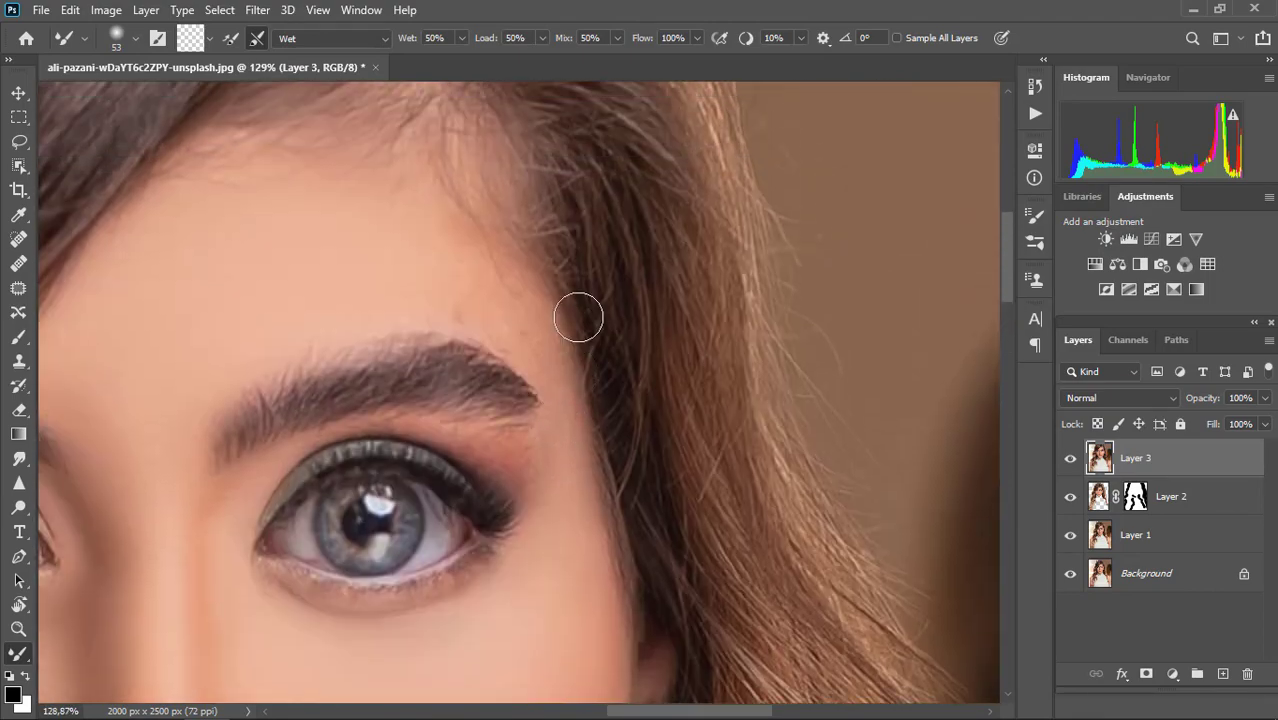
{"action": "scroll", "coordinate": [488, 322], "scroll_direction": "up", "scroll_amount": 3}
{"action": "scroll", "coordinate": [580, 420], "scroll_direction": "down", "scroll_amount": 1}
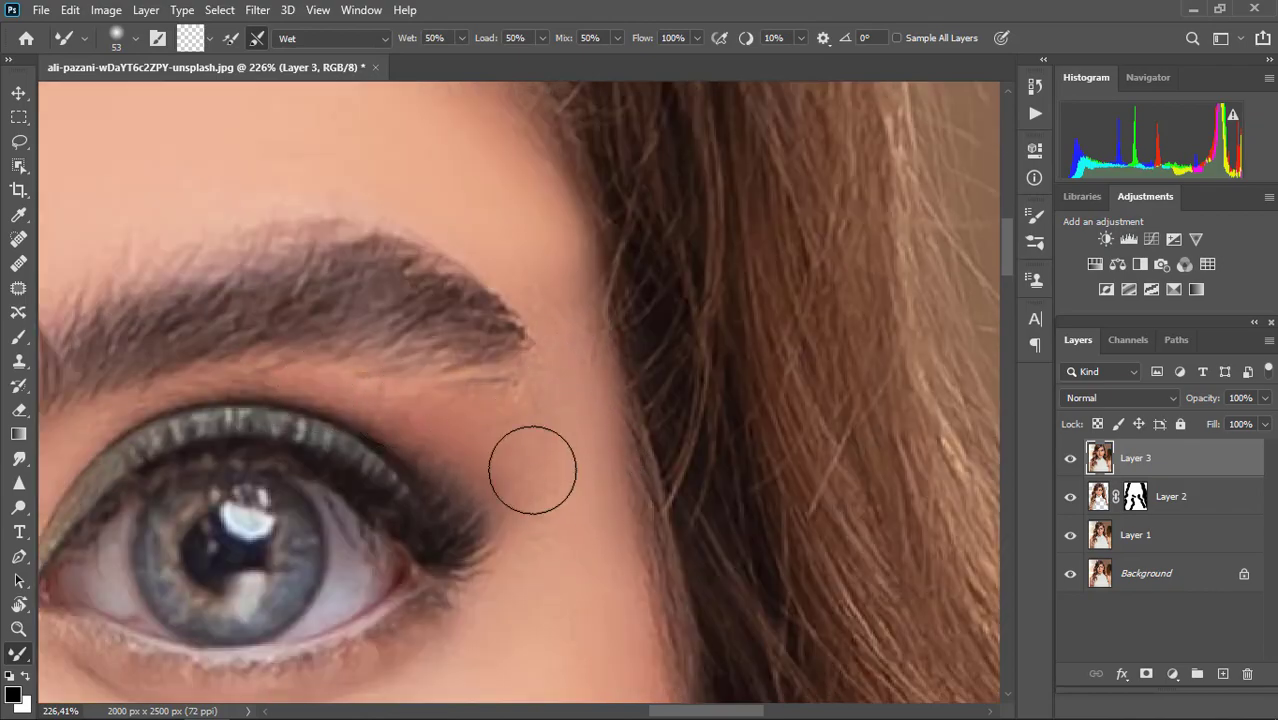
{"action": "scroll", "coordinate": [510, 460], "scroll_direction": "down", "scroll_amount": 6}
{"action": "scroll", "coordinate": [518, 452], "scroll_direction": "down", "scroll_amount": 3}
{"action": "scroll", "coordinate": [337, 428], "scroll_direction": "up", "scroll_amount": 1}
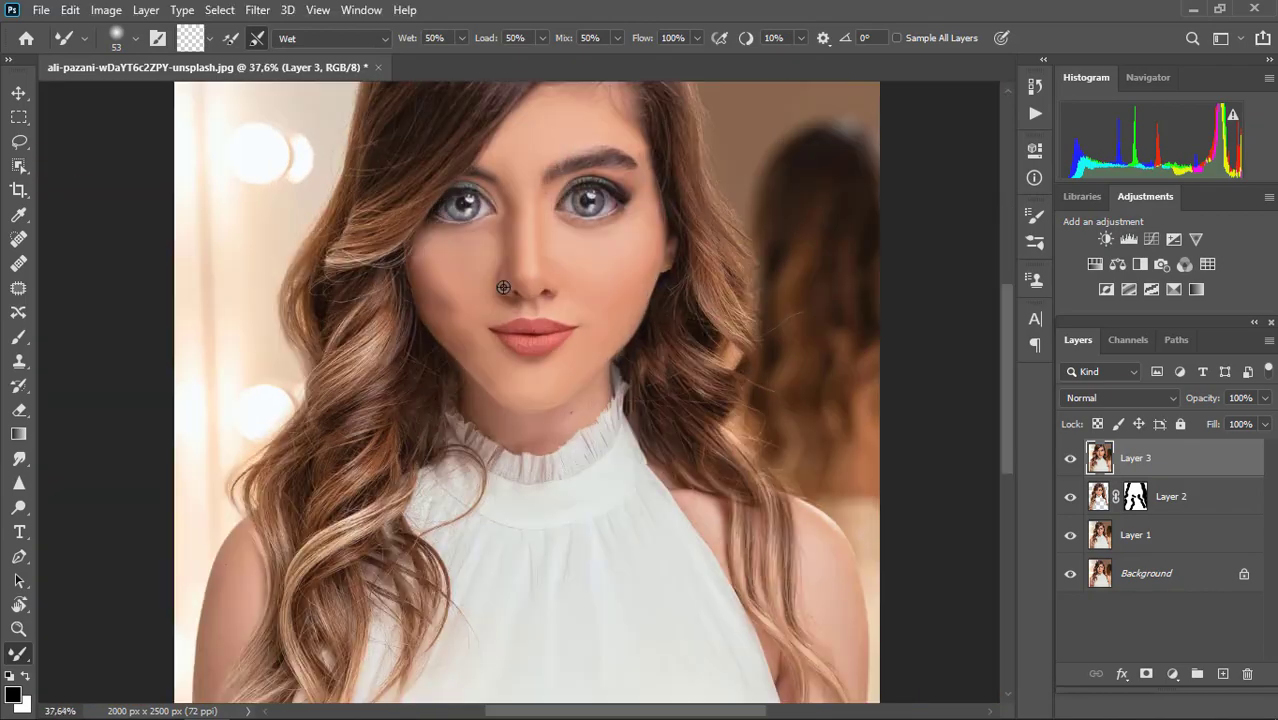
{"action": "scroll", "coordinate": [545, 234], "scroll_direction": "up", "scroll_amount": 1}
{"action": "scroll", "coordinate": [598, 202], "scroll_direction": "up", "scroll_amount": 1}
{"action": "scroll", "coordinate": [598, 202], "scroll_direction": "up", "scroll_amount": 3}
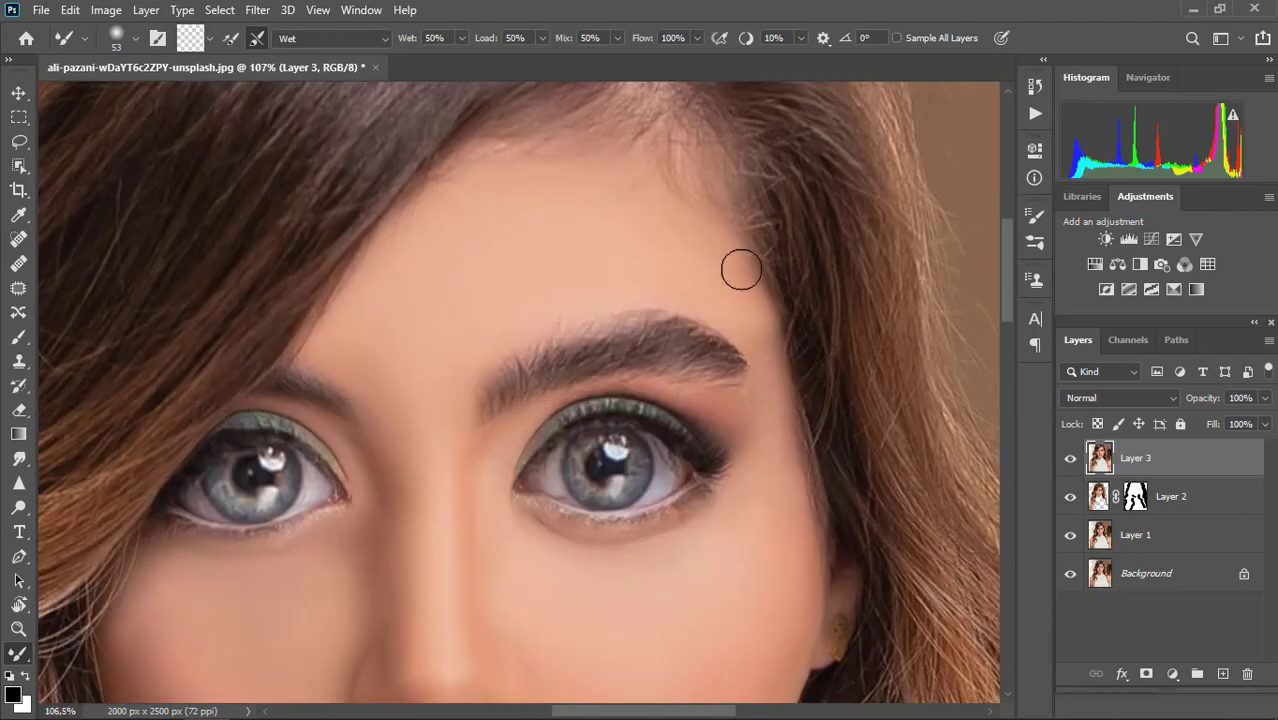
{"action": "scroll", "coordinate": [742, 280], "scroll_direction": "down", "scroll_amount": 2}
{"action": "scroll", "coordinate": [762, 359], "scroll_direction": "down", "scroll_amount": 3}
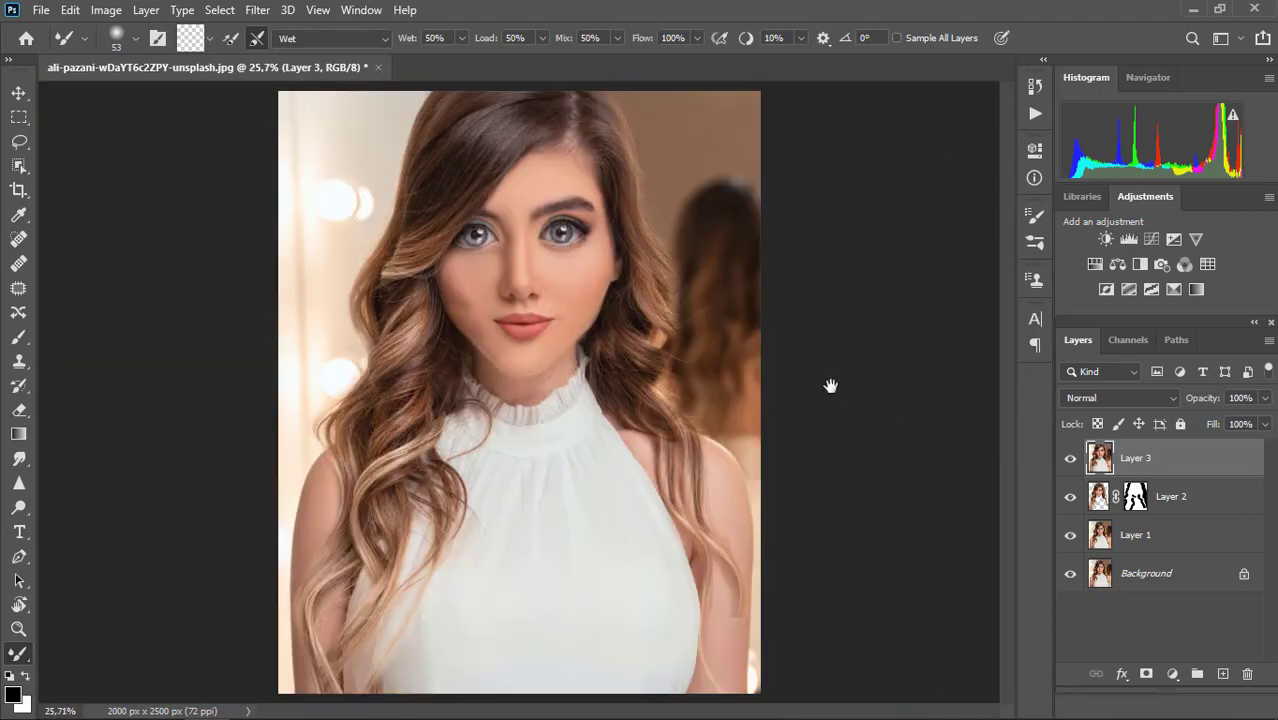
- Toggle the visibility of Layer 3 to compare the face before and after the smoothing
{"action": "left_click", "coordinate": [1070, 458]}
{"action": "left_click", "coordinate": [1070, 458]}
{"action": "left_click", "coordinate": [1070, 458]}
{"action": "left_click", "coordinate": [1070, 458]}
- Even out the remaining tone changes on the cheek, jaw and chin with the Mixer Brush at sizes 53 and 87
{"action": "scroll", "coordinate": [549, 351], "scroll_direction": "up", "scroll_amount": 4}
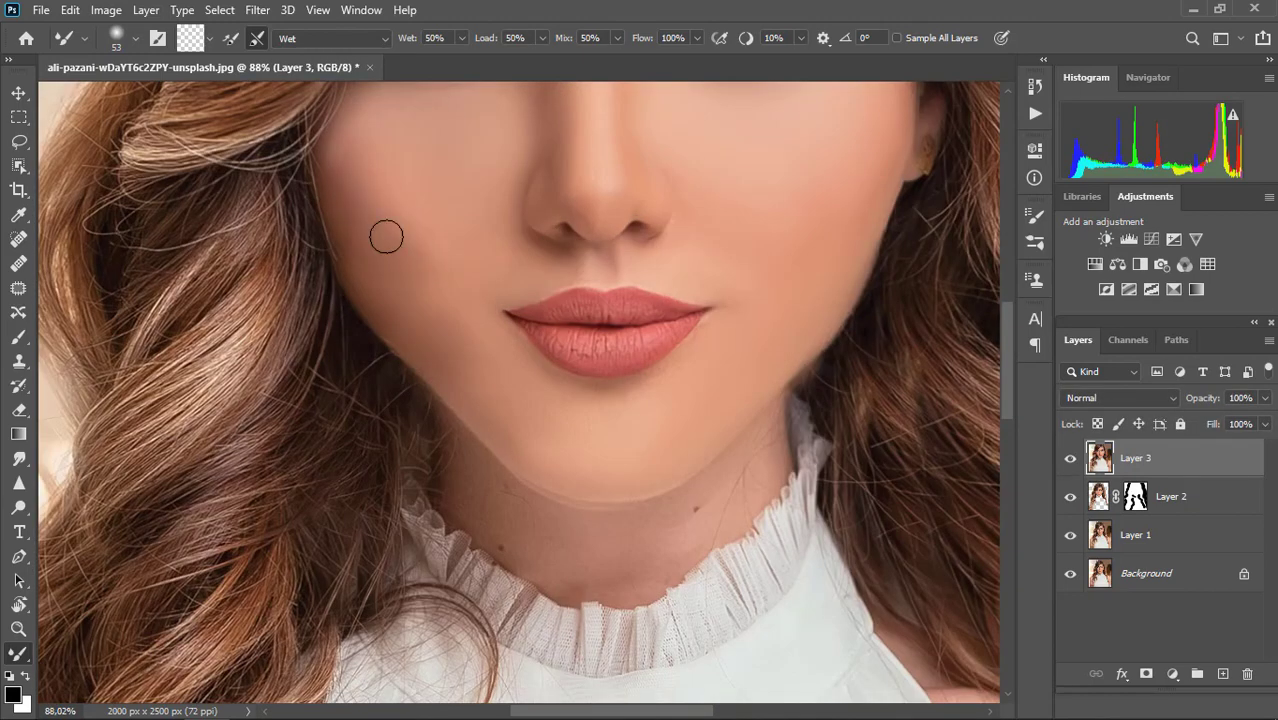
{"action": "scroll", "coordinate": [470, 300], "scroll_direction": "down", "scroll_amount": 1}
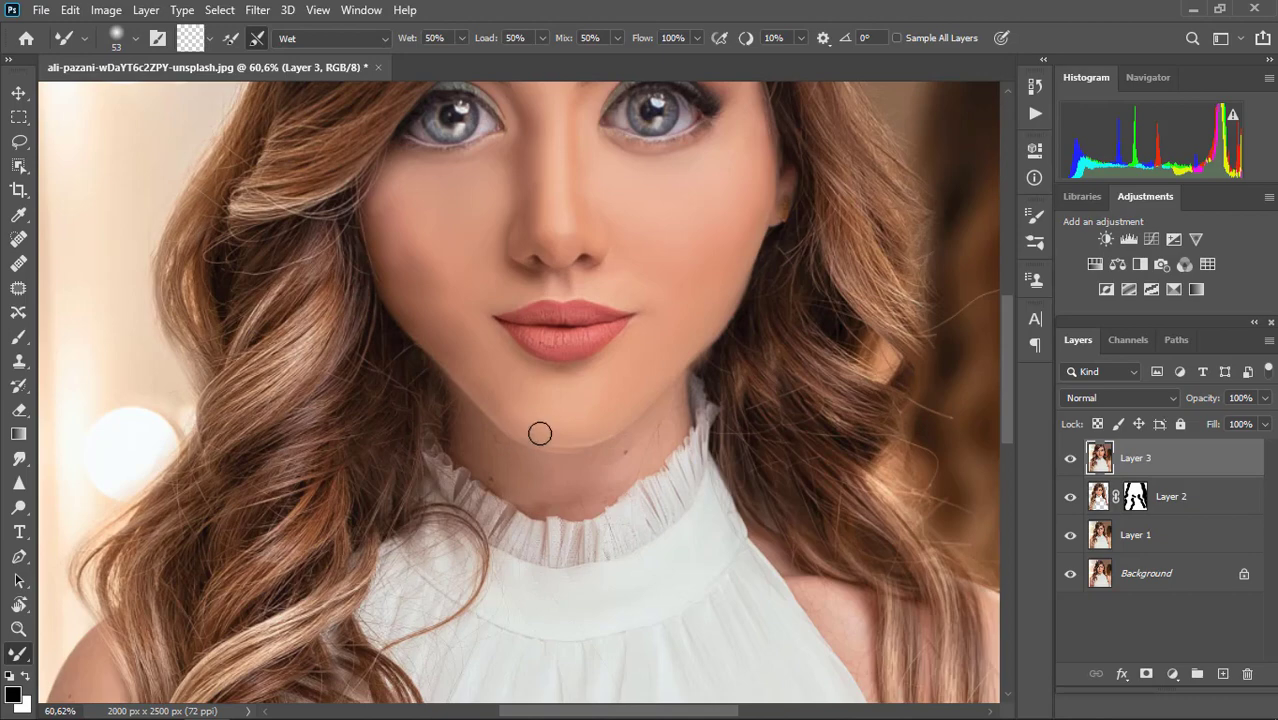
{"action": "scroll", "coordinate": [627, 420], "scroll_direction": "down", "scroll_amount": 2}
{"action": "scroll", "coordinate": [500, 310], "scroll_direction": "up", "scroll_amount": 5}
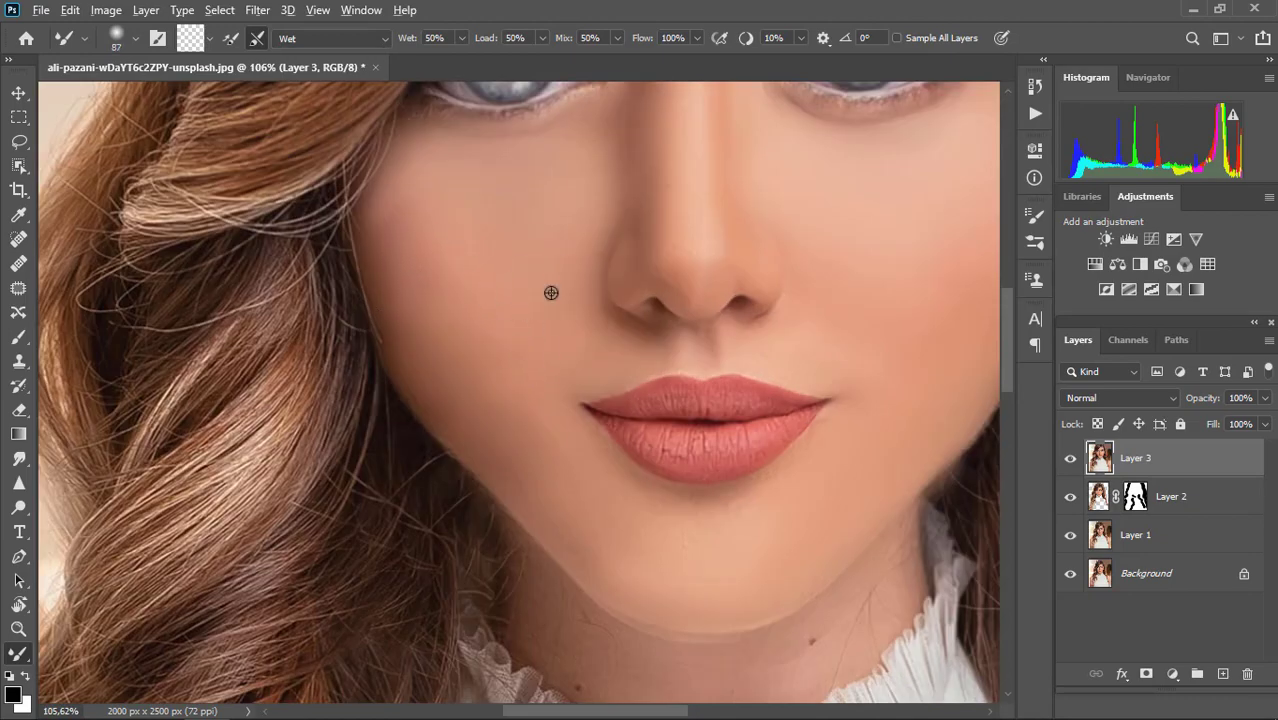
{"action": "scroll", "coordinate": [551, 292], "scroll_direction": "down", "scroll_amount": 5}
- Switch Layer 3 off and on again to check the retouched cheek and jaw against the layers below
{"action": "left_click", "coordinate": [1070, 458]}
{"action": "left_click", "coordinate": [1070, 458]}
{"action": "left_click", "coordinate": [1070, 458]}
{"action": "left_click", "coordinate": [1070, 458]}
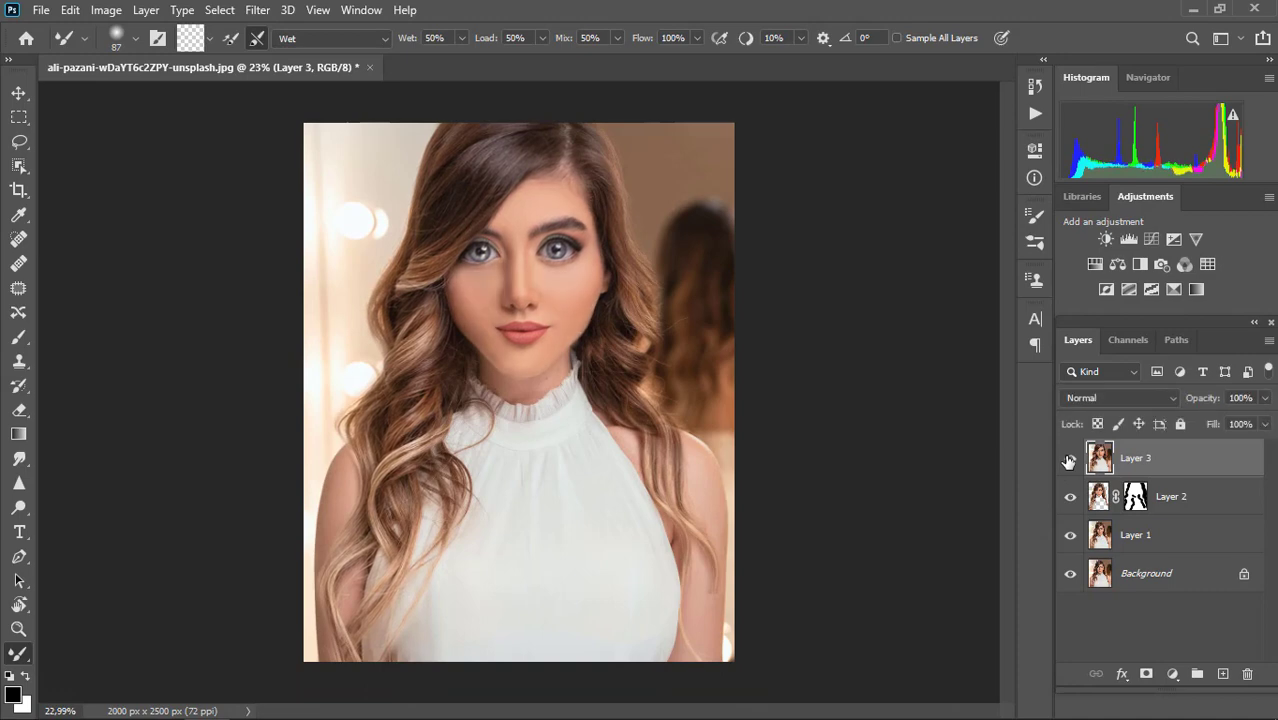
{"action": "left_click", "coordinate": [1070, 458]}
- Examine the smoothed face and the hair both close up and in the overall portrait
{"action": "scroll", "coordinate": [517, 248], "scroll_direction": "up", "scroll_amount": 5}
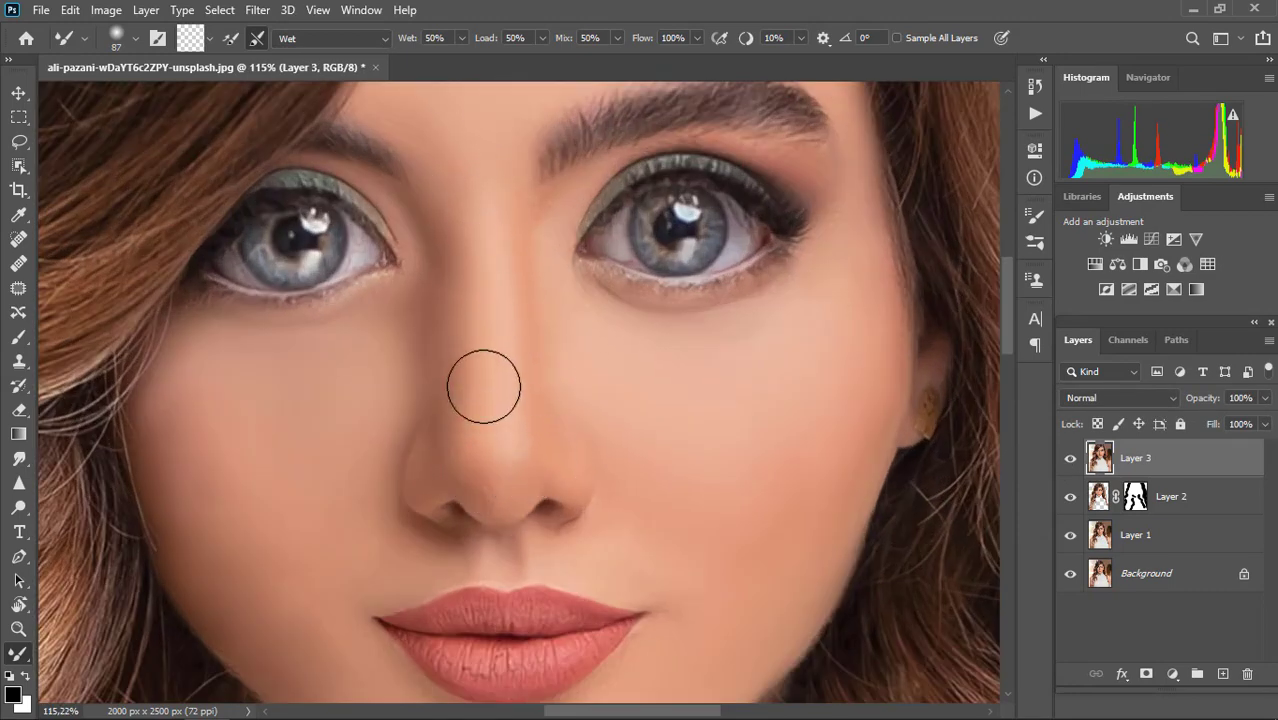
{"action": "scroll", "coordinate": [484, 386], "scroll_direction": "down", "scroll_amount": 4}
{"action": "scroll", "coordinate": [480, 380], "scroll_direction": "up", "scroll_amount": 2}
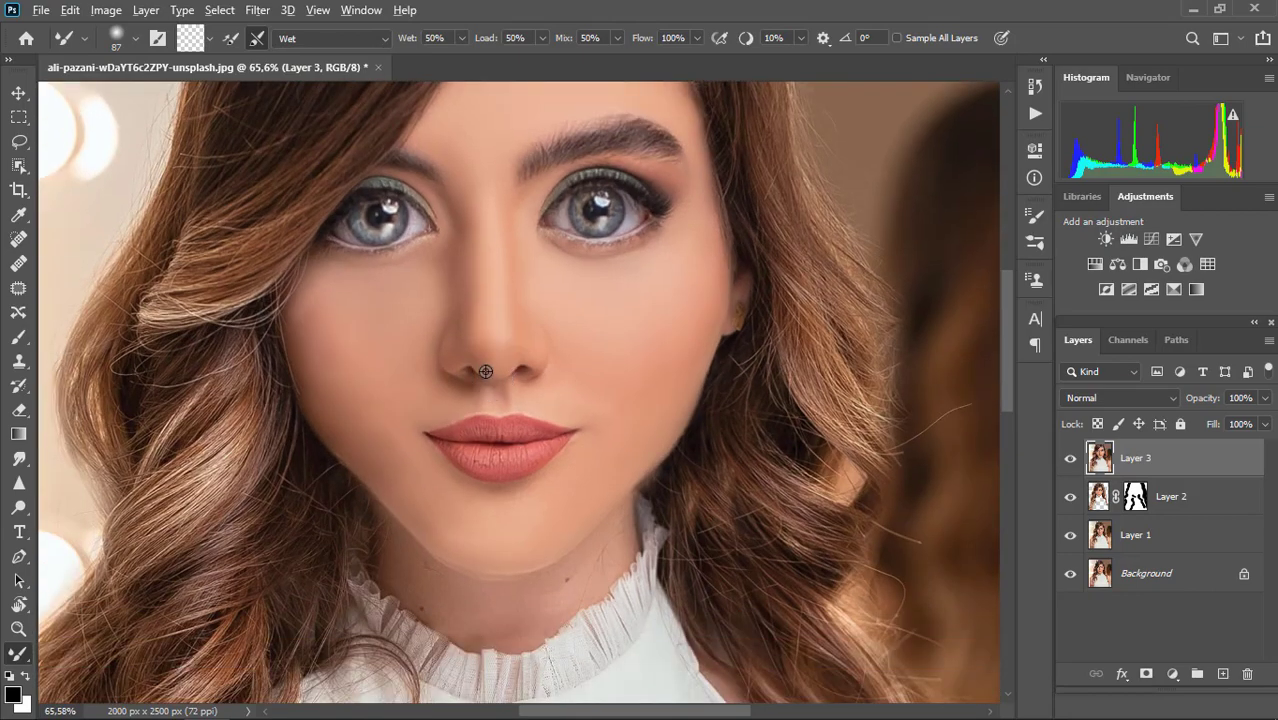
{"action": "scroll", "coordinate": [442, 342], "scroll_direction": "down", "scroll_amount": 3}
{"action": "scroll", "coordinate": [442, 342], "scroll_direction": "up", "scroll_amount": 4}
{"action": "scroll", "coordinate": [451, 372], "scroll_direction": "down", "scroll_amount": 2}
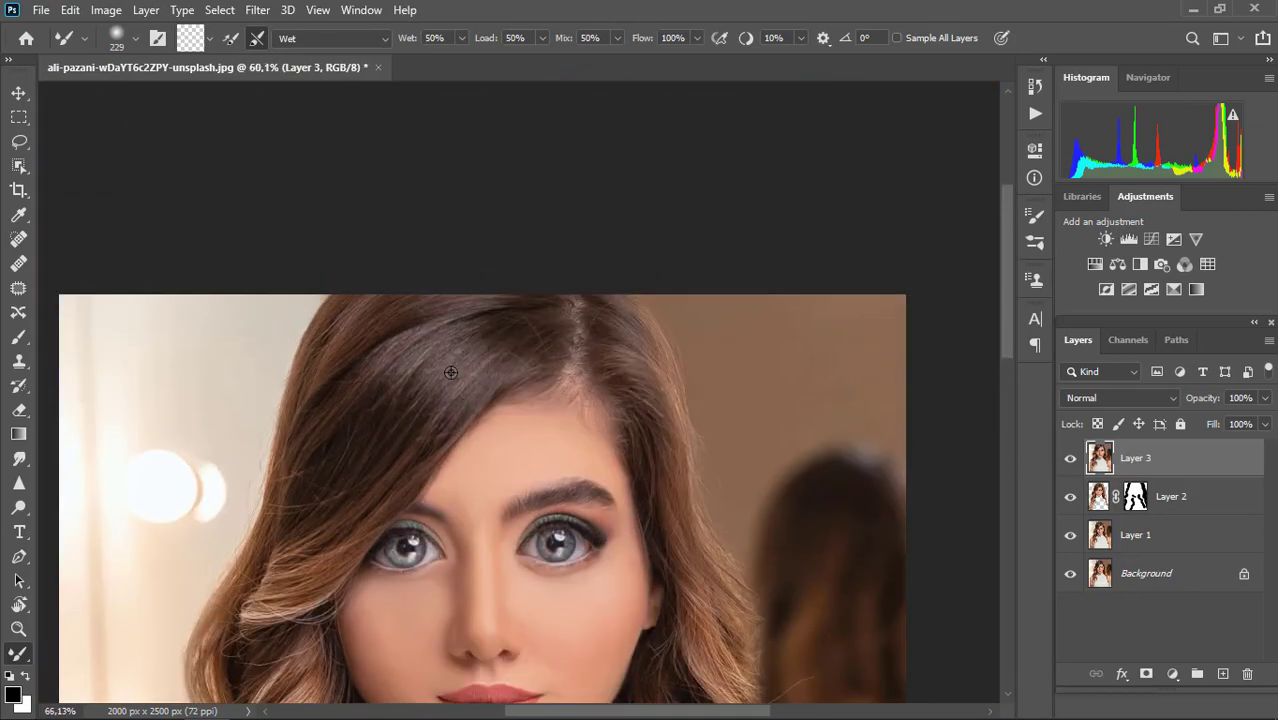
{"action": "scroll", "coordinate": [451, 372], "scroll_direction": "down", "scroll_amount": 3}
{"action": "scroll", "coordinate": [456, 408], "scroll_direction": "up", "scroll_amount": 1}
{"action": "scroll", "coordinate": [375, 355], "scroll_direction": "down", "scroll_amount": 1}
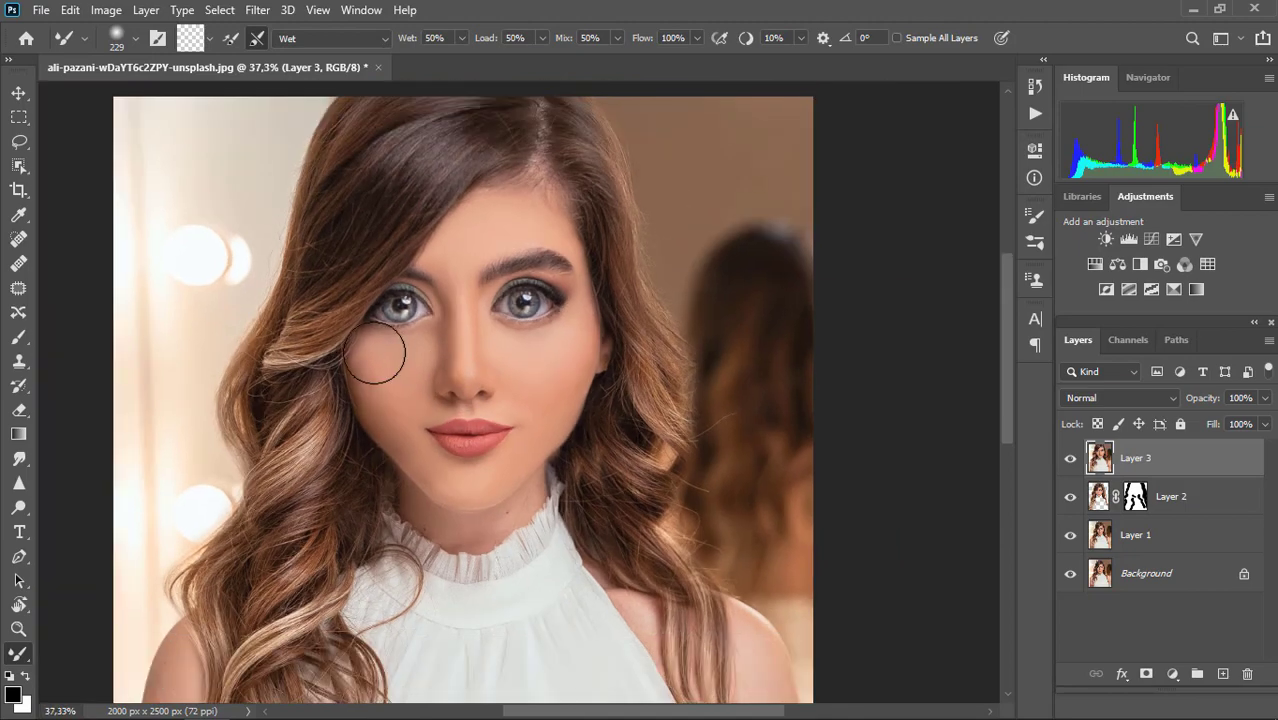
{"action": "scroll", "coordinate": [375, 355], "scroll_direction": "down", "scroll_amount": 1}
{"action": "left_click_drag", "start_coordinate": [385, 357], "coordinate": [427, 309]}
- Open Liquify on Layer 3 and slim the cheeks and jawline with Forward Warp at brush sizes 308 and 201
{"action": "left_click", "coordinate": [258, 10]}
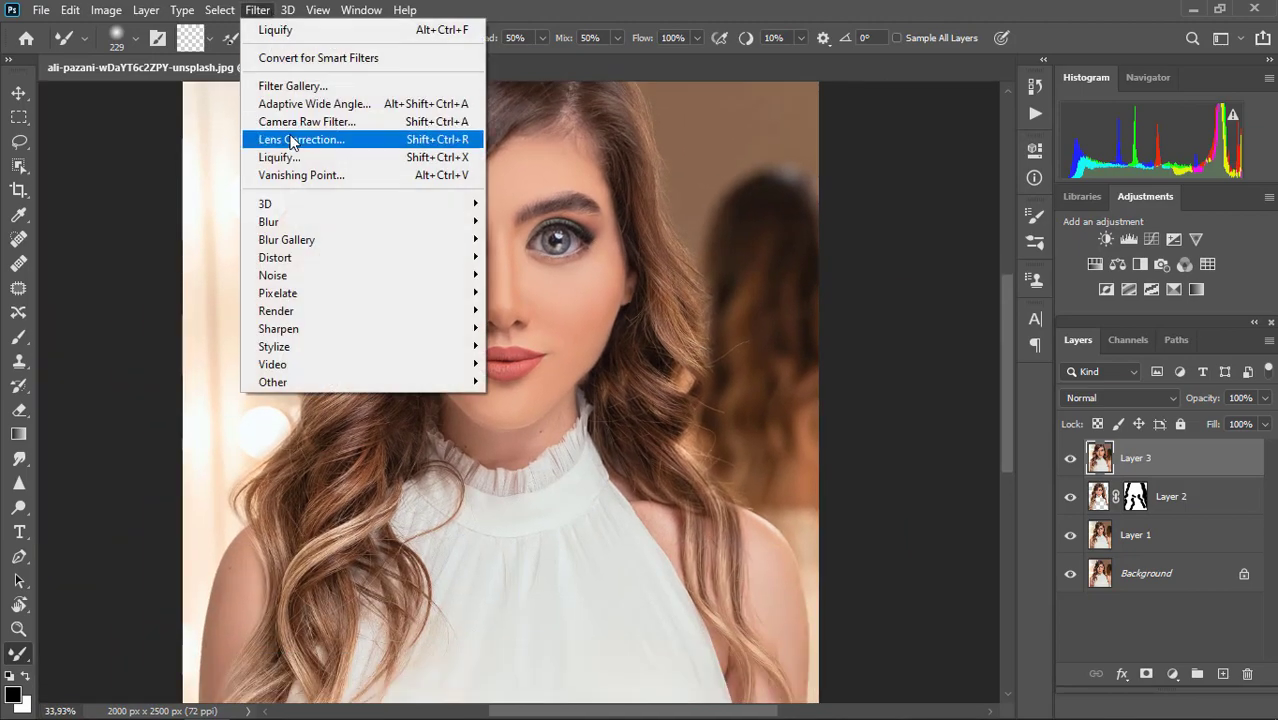
{"action": "left_click", "coordinate": [349, 157]}
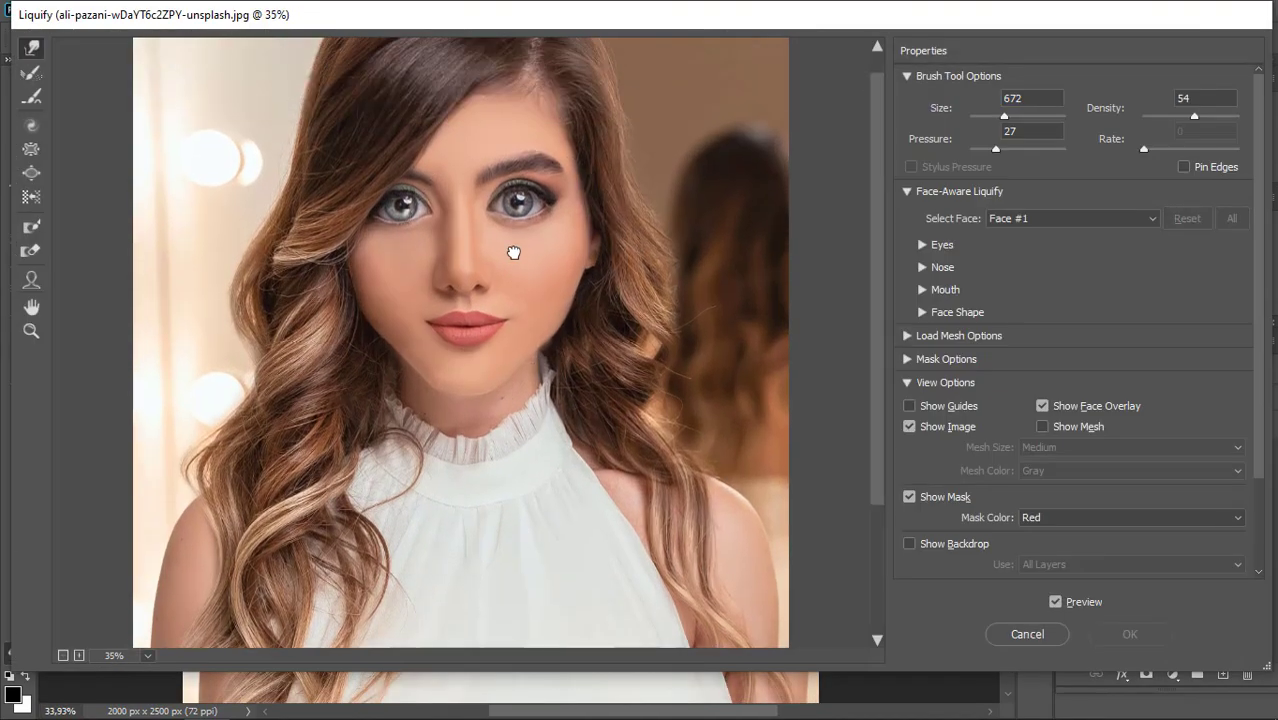
{"action": "scroll", "coordinate": [545, 255], "scroll_direction": "up", "scroll_amount": 2}
{"action": "scroll", "coordinate": [552, 230], "scroll_direction": "up", "scroll_amount": 1}
{"action": "left_click_drag", "start_coordinate": [590, 262], "coordinate": [502, 290]}
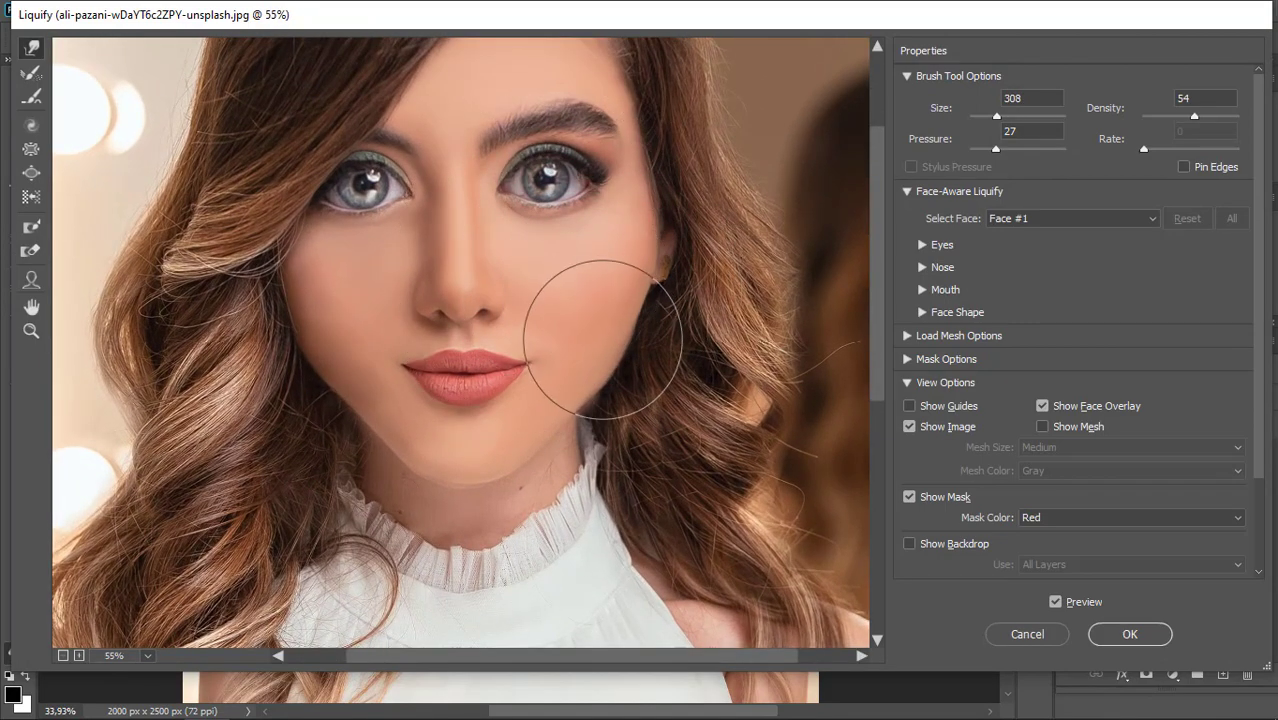
{"action": "key", "text": "ctrl+space"}
{"action": "left_click_drag", "start_coordinate": [522, 418], "coordinate": [522, 422]}
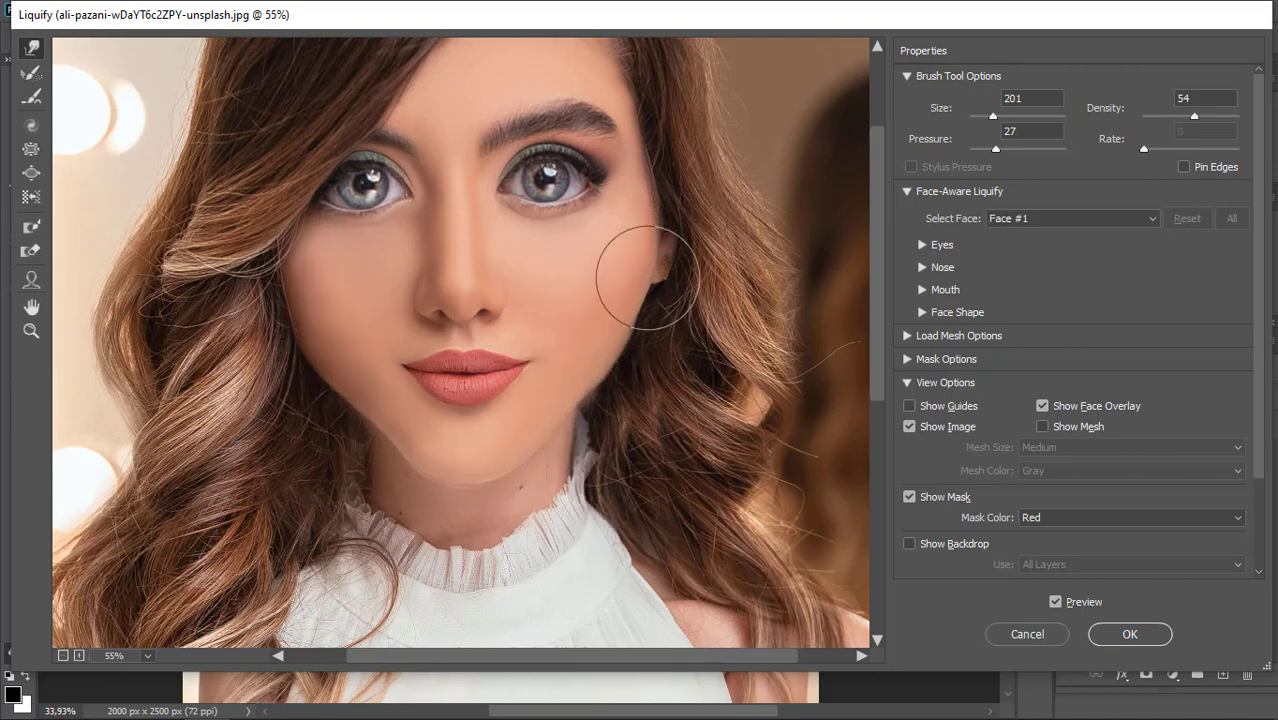
- Refine the nose bridge, tip and nostrils with Forward Warp, reducing the brush to sizes 90 and 123
{"action": "scroll", "coordinate": [448, 337], "scroll_direction": "up", "scroll_amount": 3}
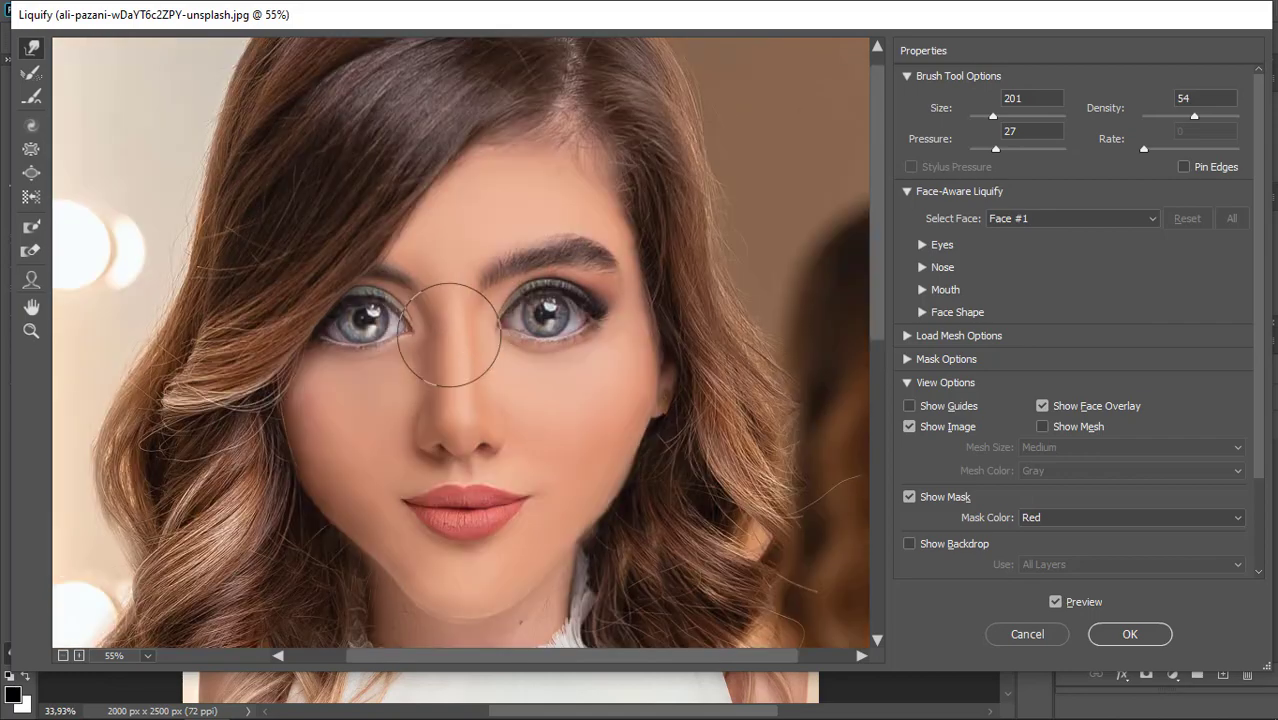
{"action": "left_click_drag", "start_coordinate": [489, 349], "coordinate": [467, 358]}
{"action": "left_click_drag", "start_coordinate": [441, 417], "coordinate": [360, 424]}
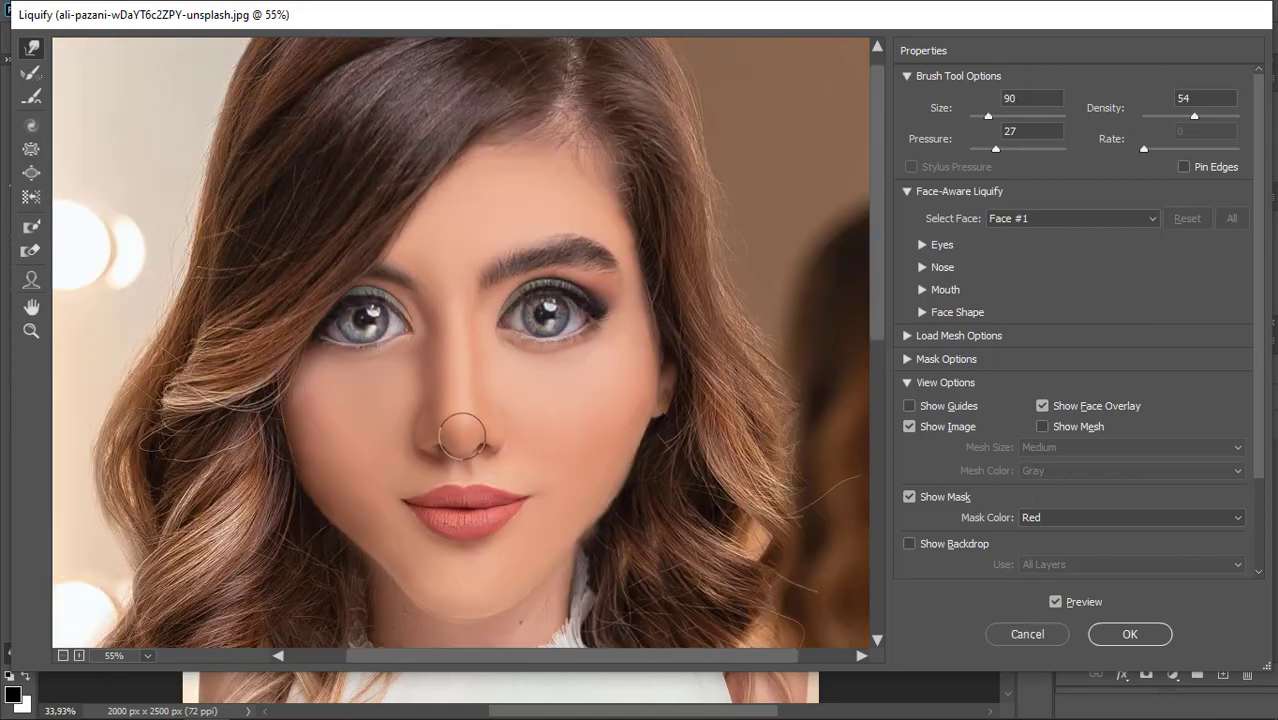
{"action": "left_click_drag", "start_coordinate": [451, 456], "coordinate": [466, 456]}
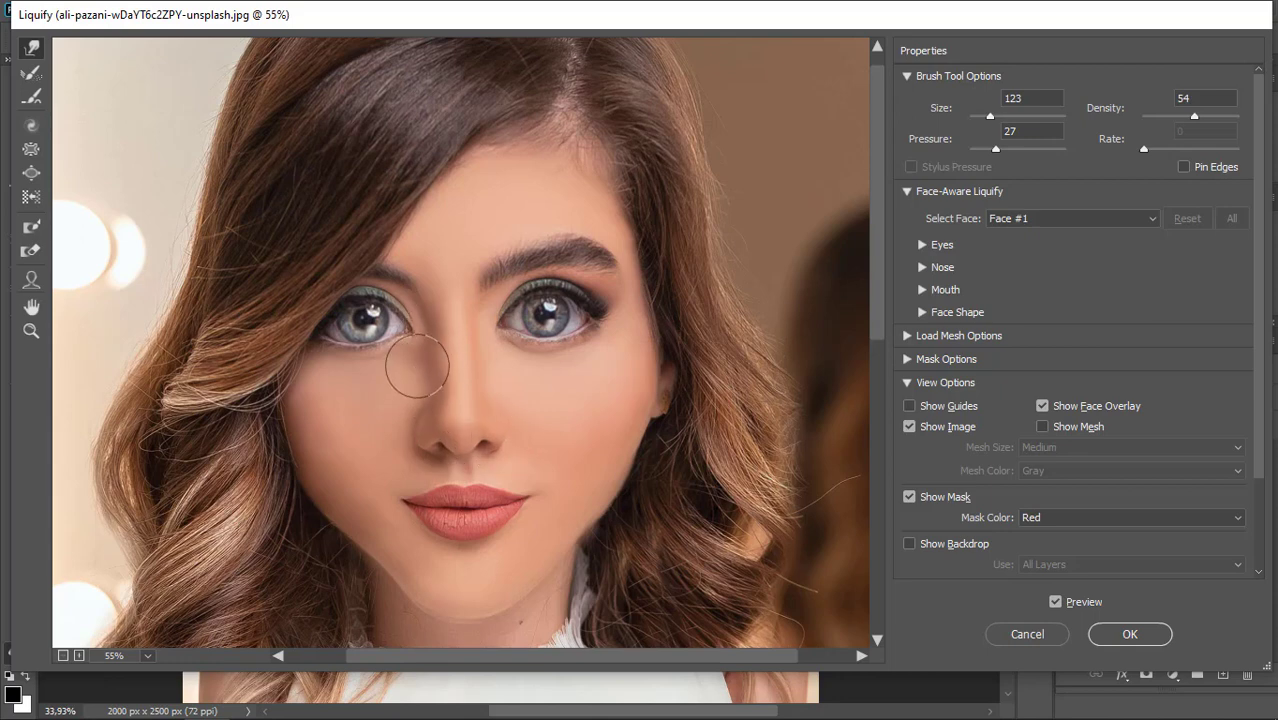
{"action": "key", "text": "ctrl+space"}
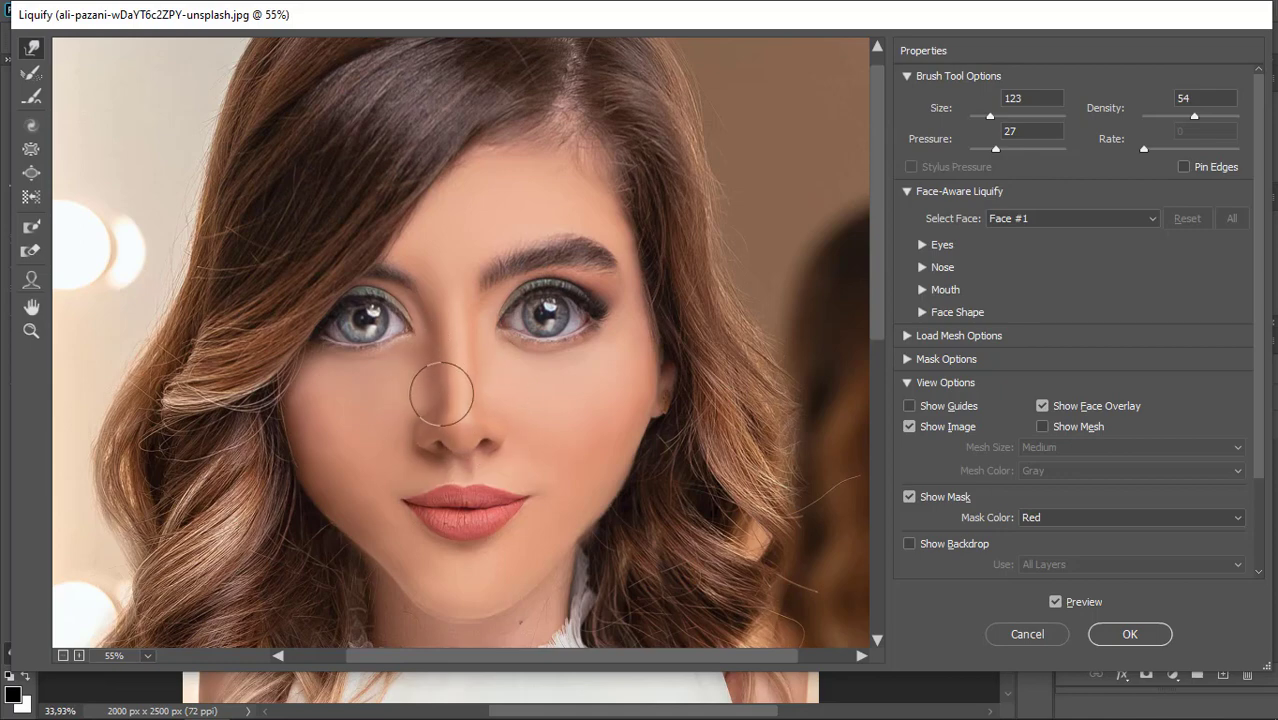
- Finish refining the brows, eyes and face contour with Forward Warp at brush size 123 and apply the Liquify changes
{"action": "scroll", "coordinate": [500, 358], "scroll_direction": "down", "scroll_amount": 3}
{"action": "scroll", "coordinate": [628, 281], "scroll_direction": "up", "scroll_amount": 3}
{"action": "scroll", "coordinate": [610, 235], "scroll_direction": "up", "scroll_amount": 3}
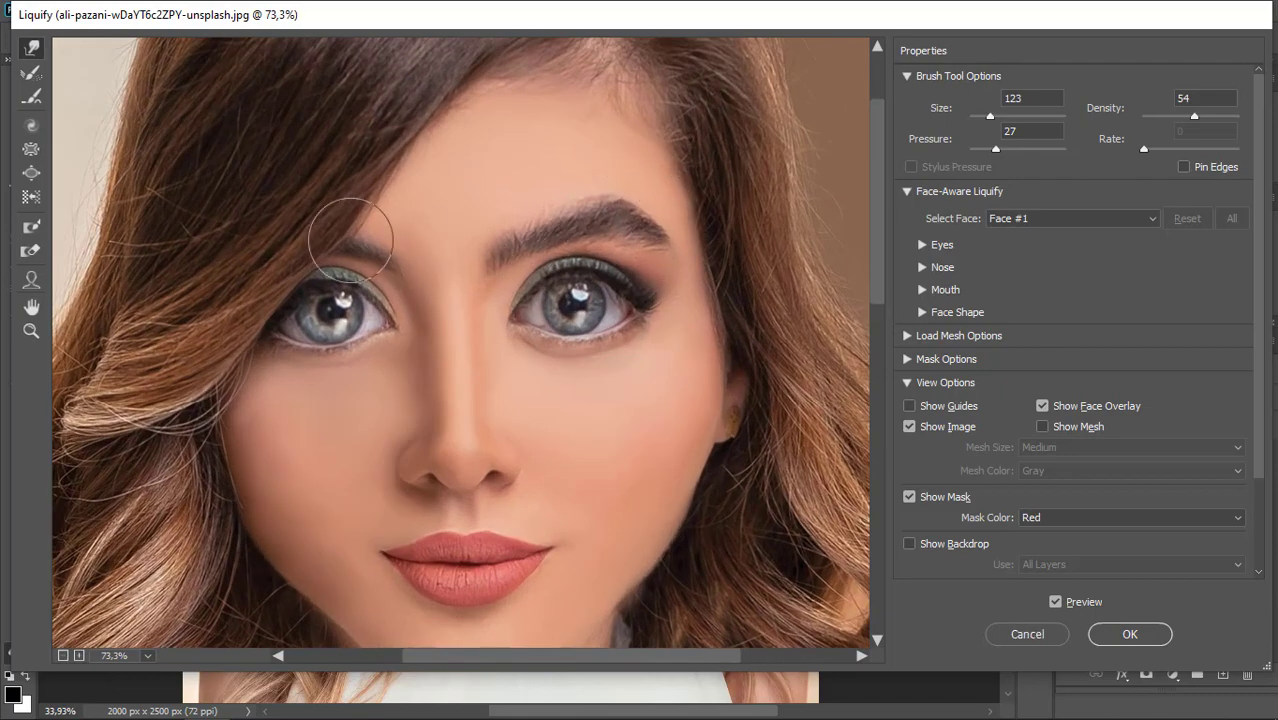
{"action": "scroll", "coordinate": [660, 216], "scroll_direction": "down", "scroll_amount": 1}
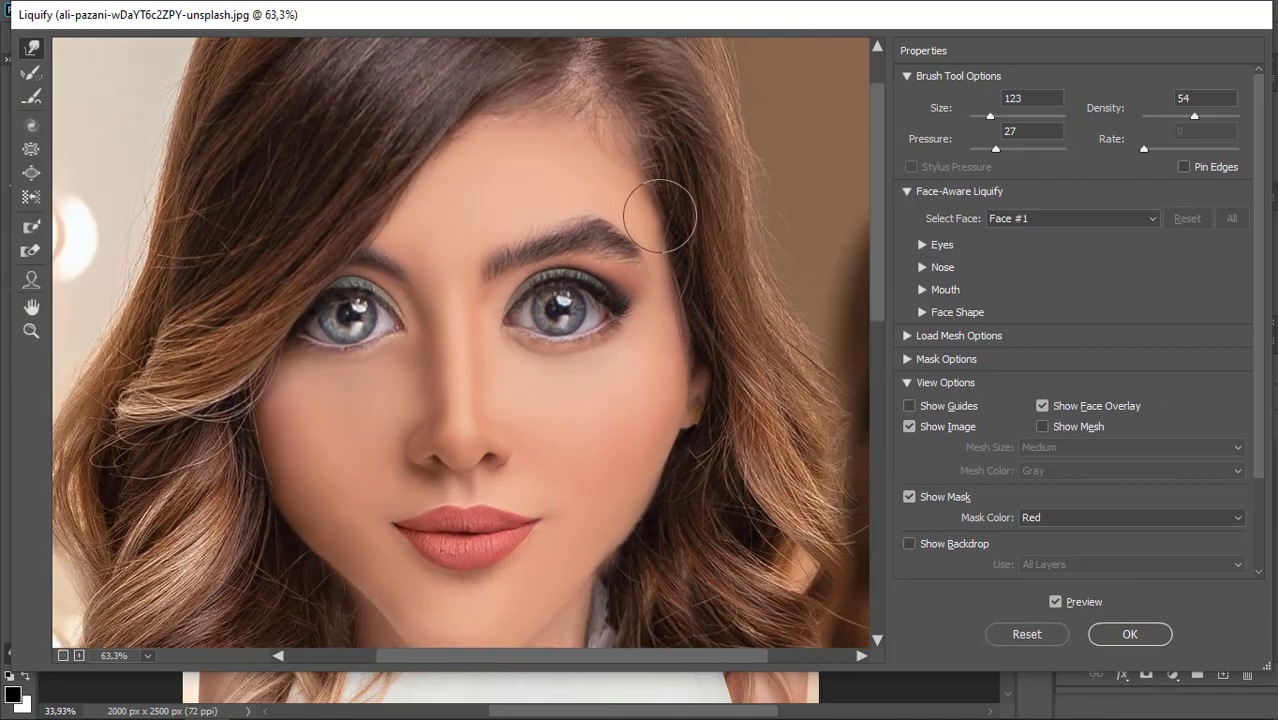
{"action": "scroll", "coordinate": [660, 216], "scroll_direction": "down", "scroll_amount": 2}
{"action": "scroll", "coordinate": [561, 230], "scroll_direction": "up", "scroll_amount": 2}
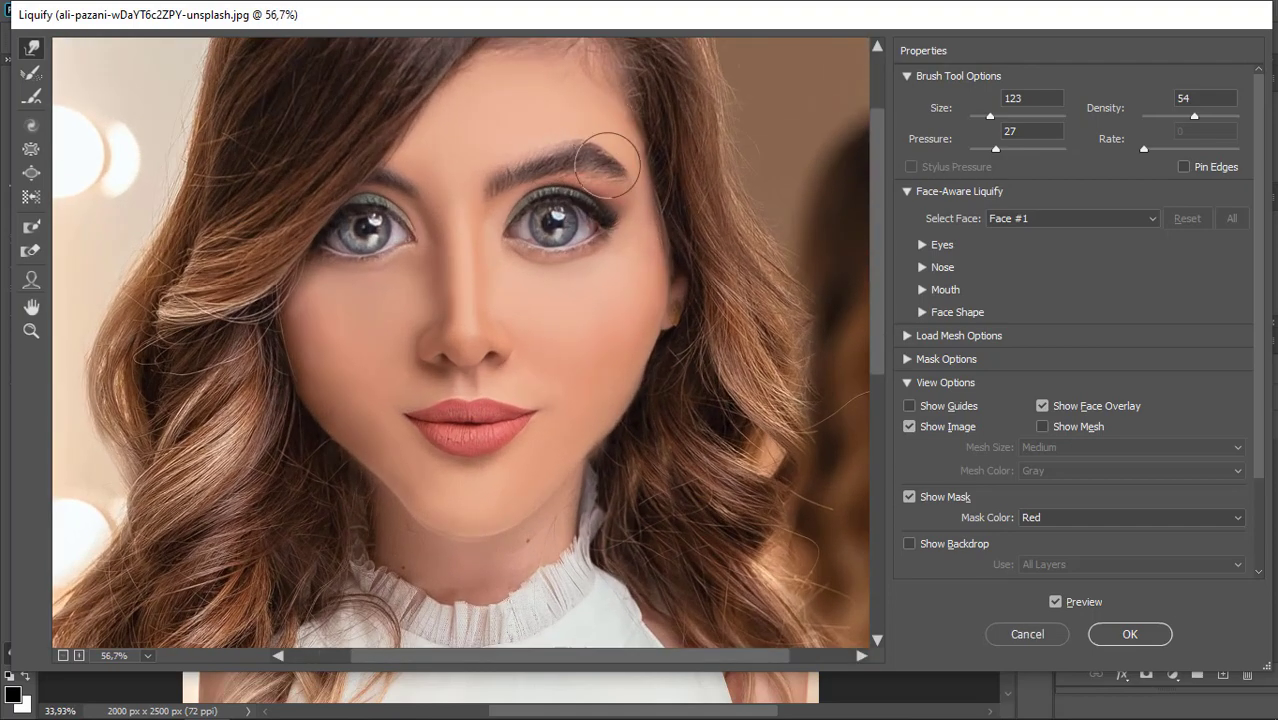
{"action": "scroll", "coordinate": [572, 133], "scroll_direction": "down", "scroll_amount": 1}
{"action": "scroll", "coordinate": [610, 230], "scroll_direction": "up", "scroll_amount": 2}
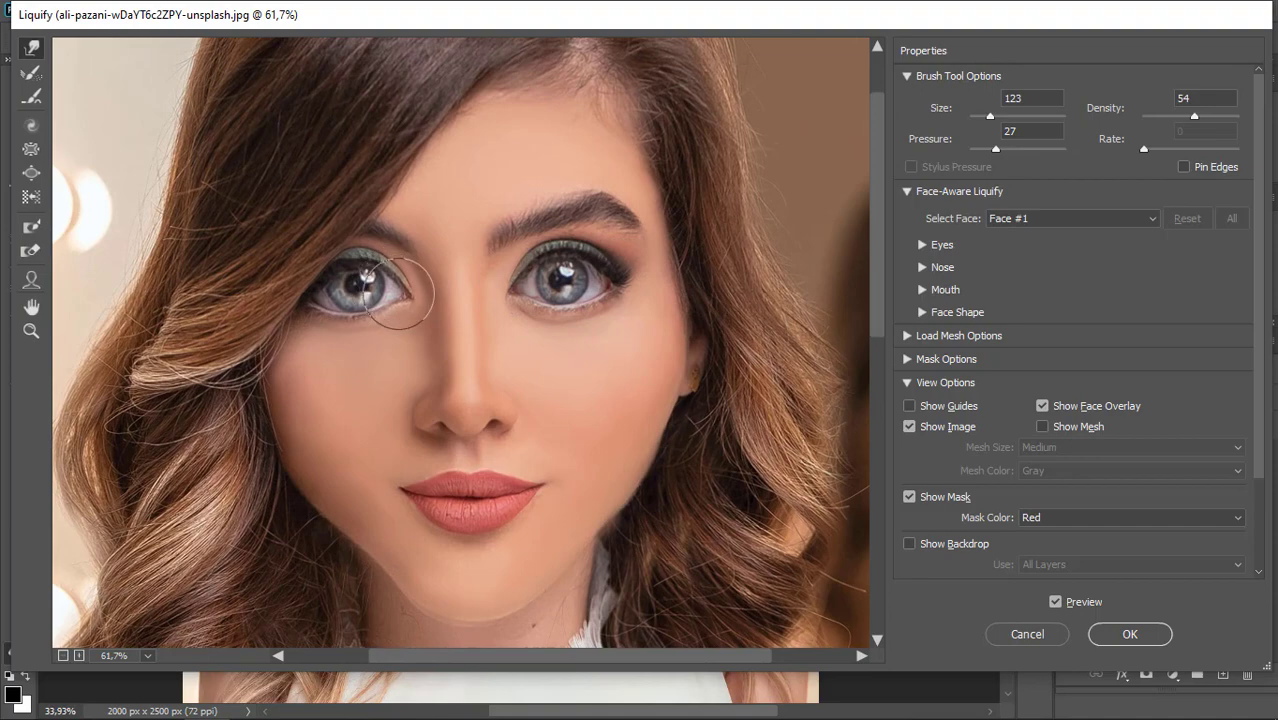
{"action": "scroll", "coordinate": [420, 291], "scroll_direction": "down", "scroll_amount": 2}
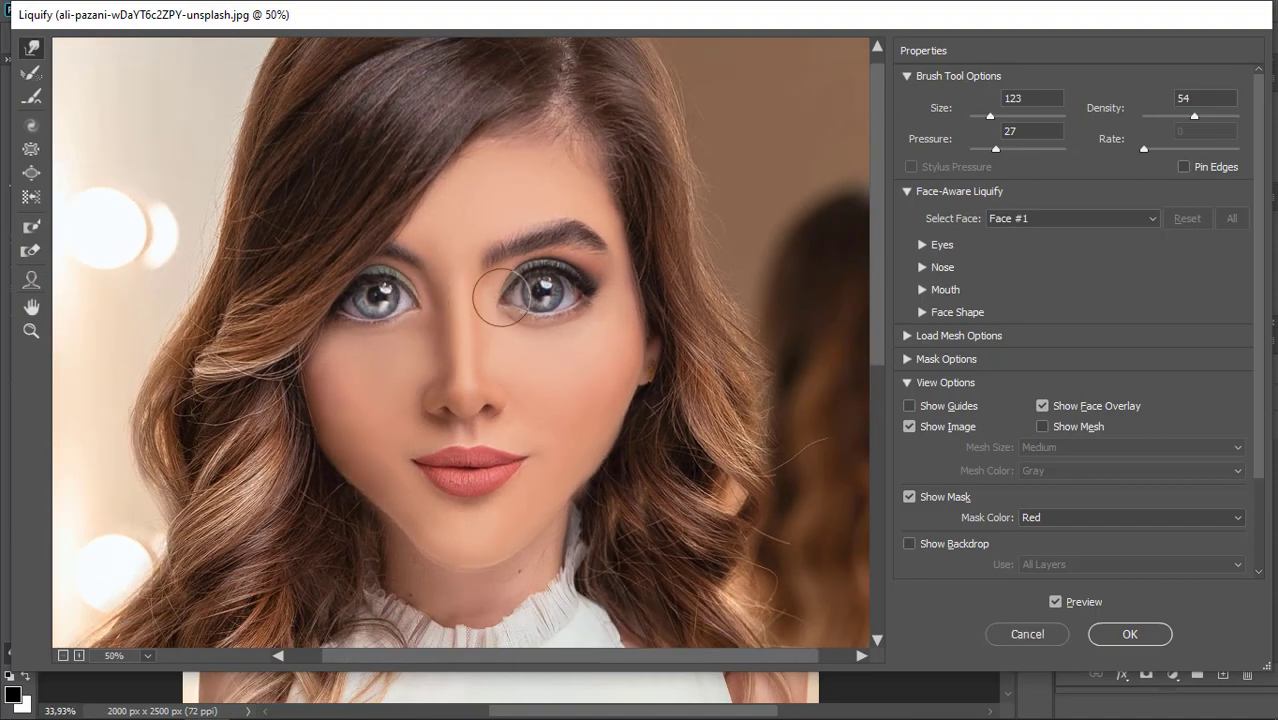
{"action": "scroll", "coordinate": [467, 342], "scroll_direction": "down", "scroll_amount": 4}
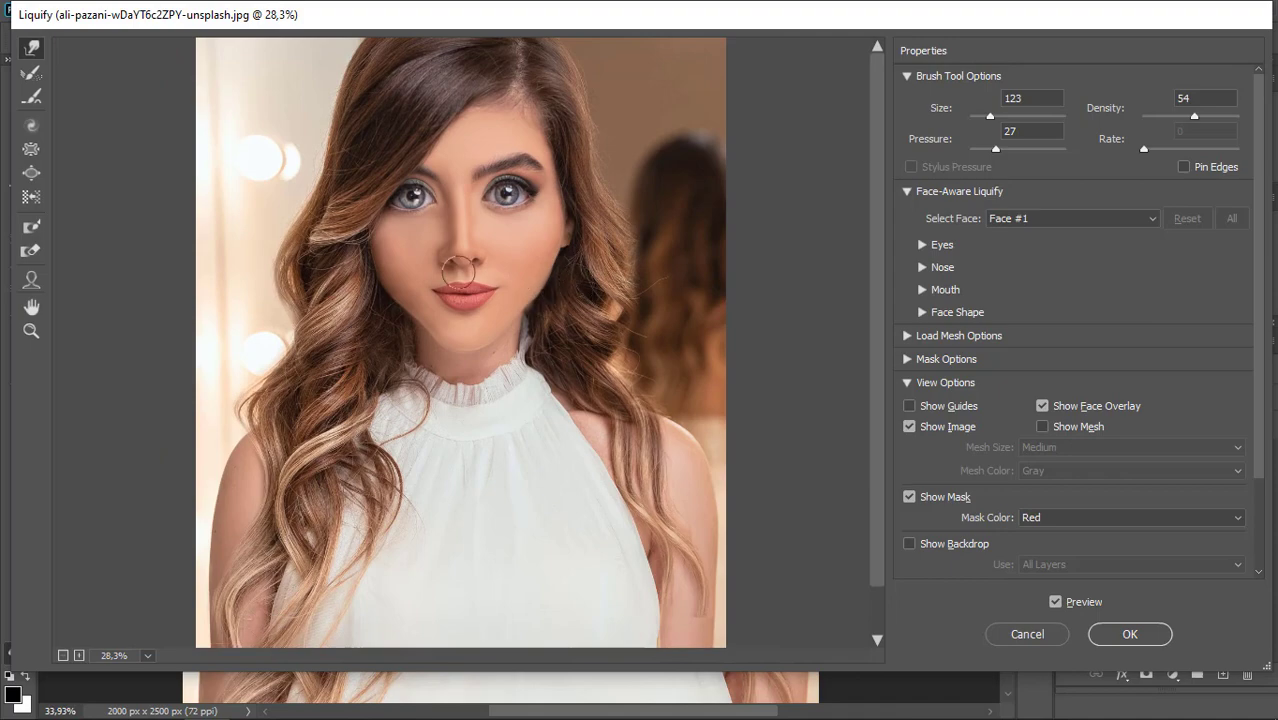
{"action": "scroll", "coordinate": [458, 270], "scroll_direction": "up", "scroll_amount": 5}
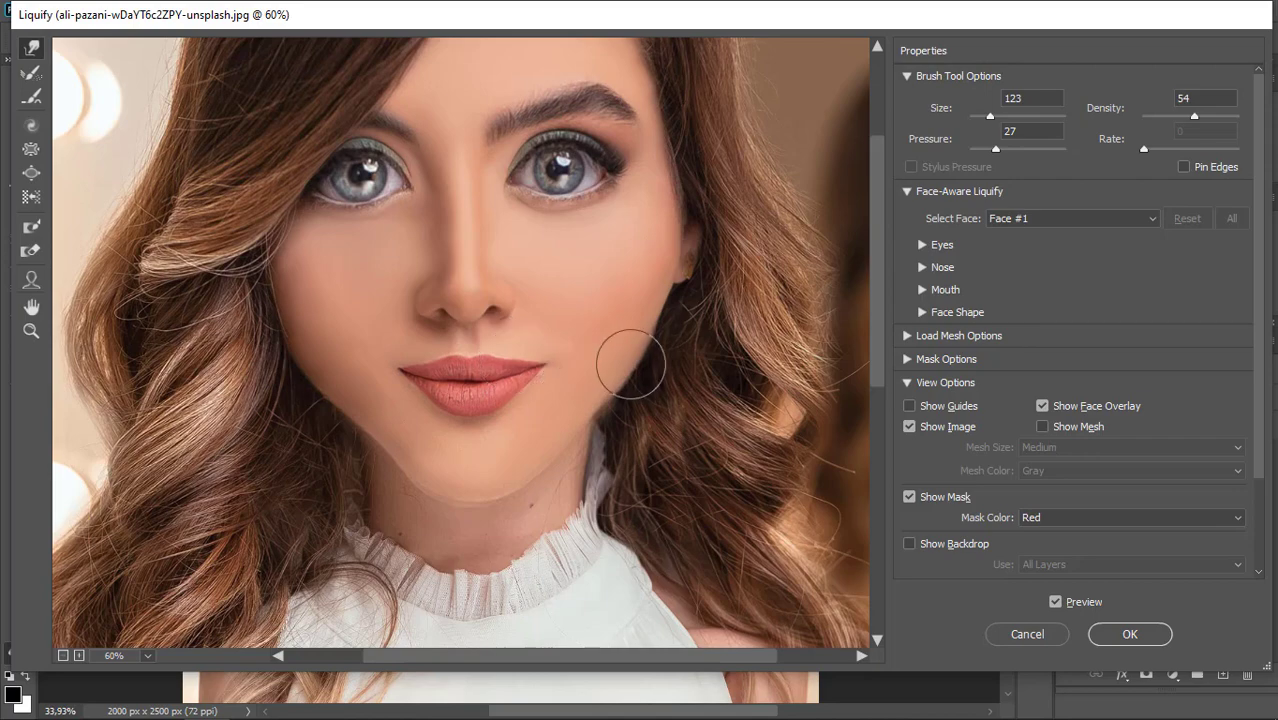
{"action": "scroll", "coordinate": [630, 365], "scroll_direction": "down", "scroll_amount": 4}
{"action": "key", "text": "Return"}
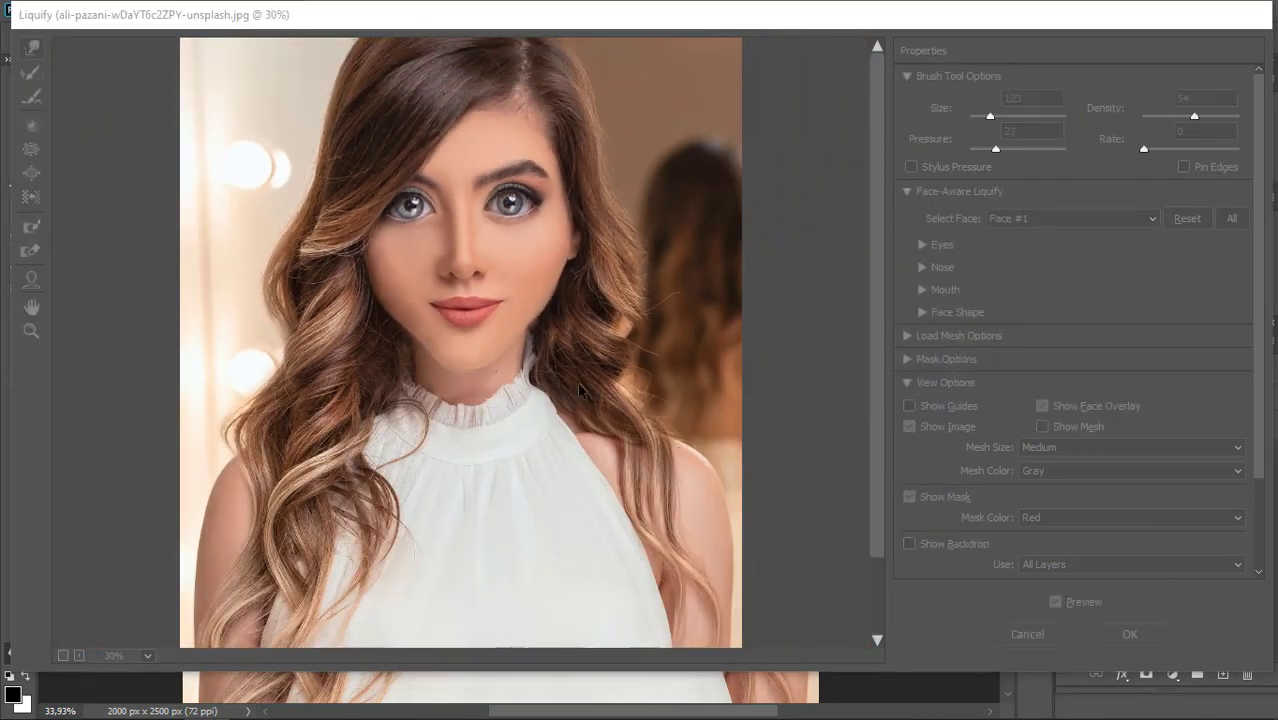
- Add a Curves adjustment above Layer 3 and raise the curve's midpoint to brighten the whole portrait strongly
{"action": "key", "text": "ctrl+0"}
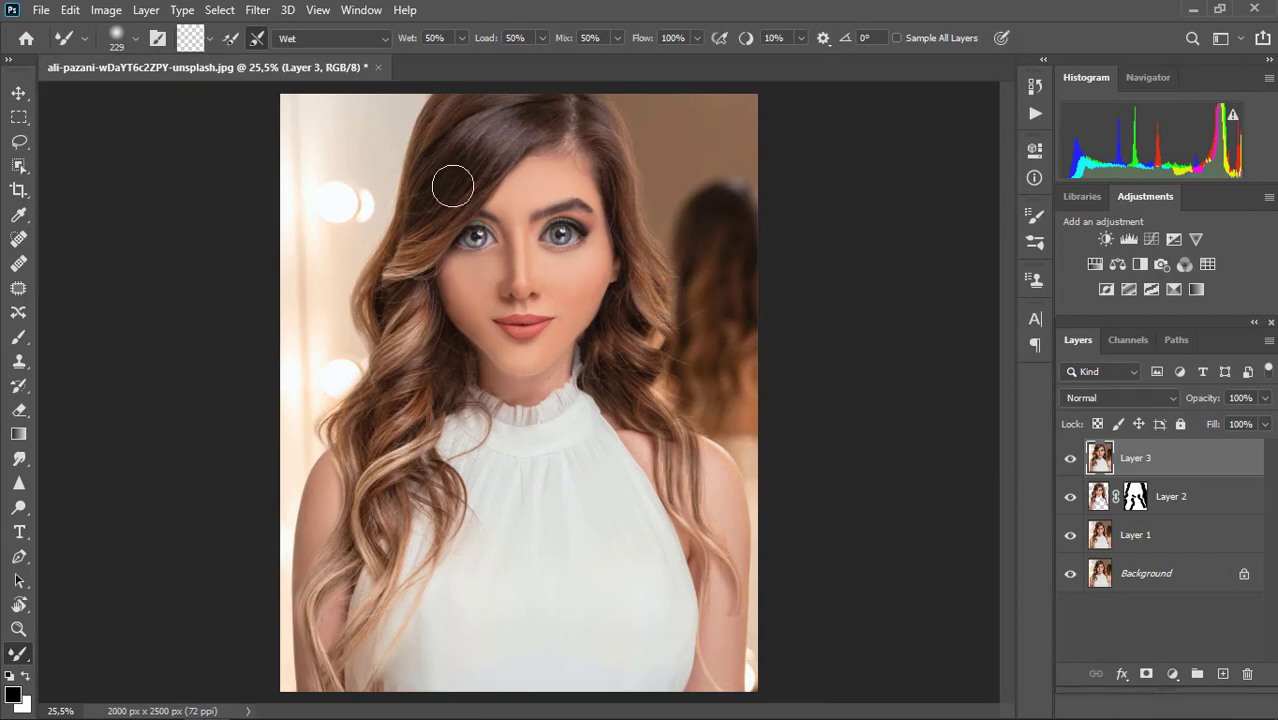
{"action": "scroll", "coordinate": [452, 186], "scroll_direction": "up", "scroll_amount": 2}
{"action": "scroll", "coordinate": [491, 183], "scroll_direction": "down", "scroll_amount": 3}
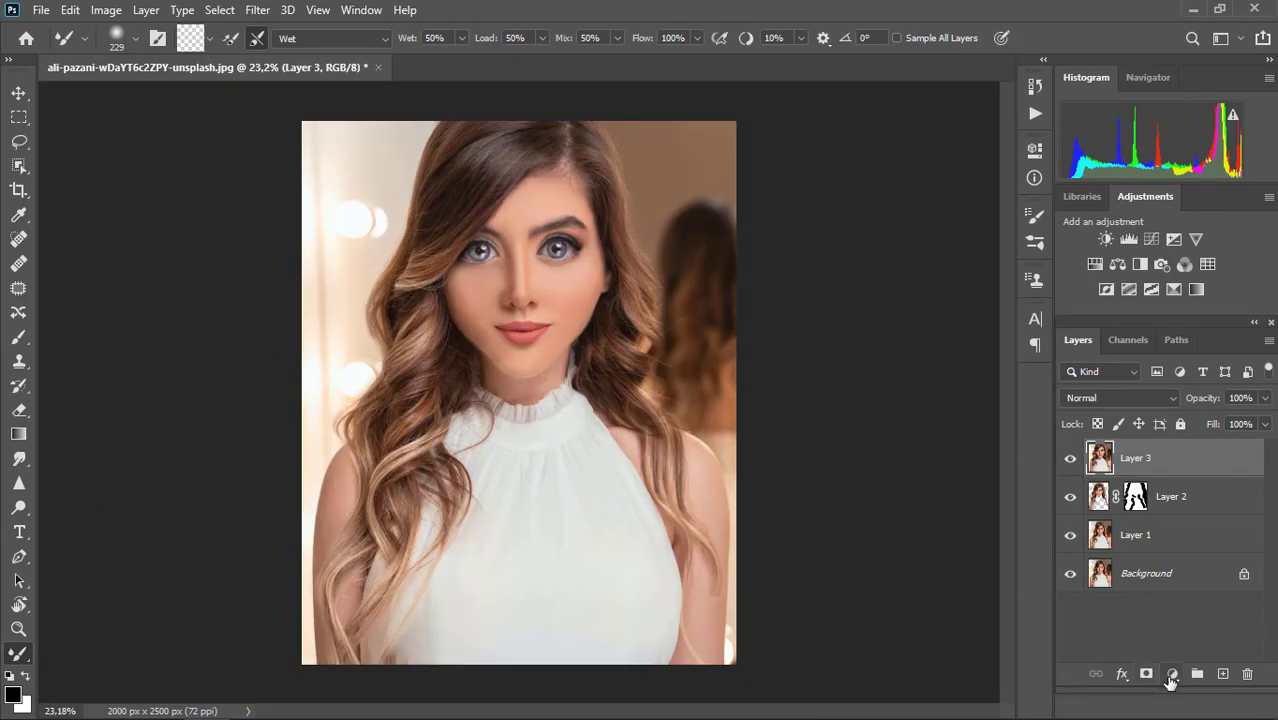
{"action": "left_click", "coordinate": [1171, 676]}
{"action": "left_click", "coordinate": [1140, 437]}
{"action": "left_click", "coordinate": [932, 302]}
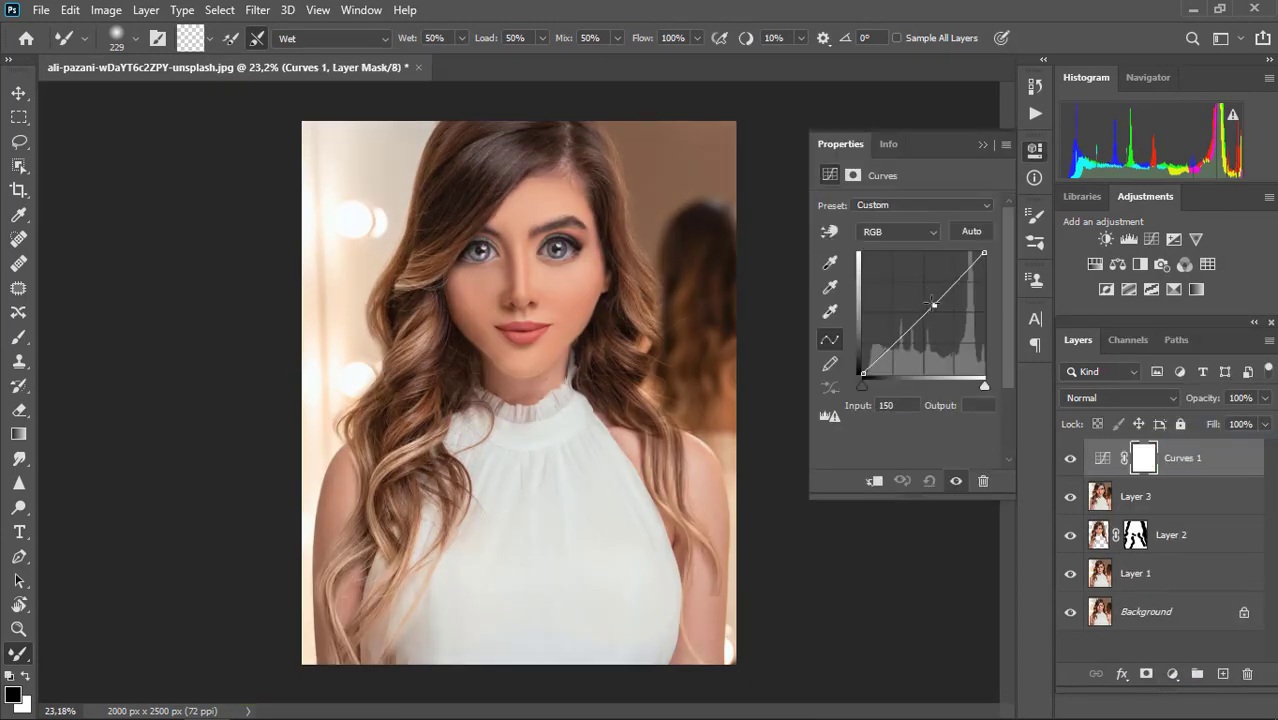
{"action": "left_click_drag", "start_coordinate": [932, 302], "coordinate": [905, 276]}
{"action": "left_click", "coordinate": [982, 145]}
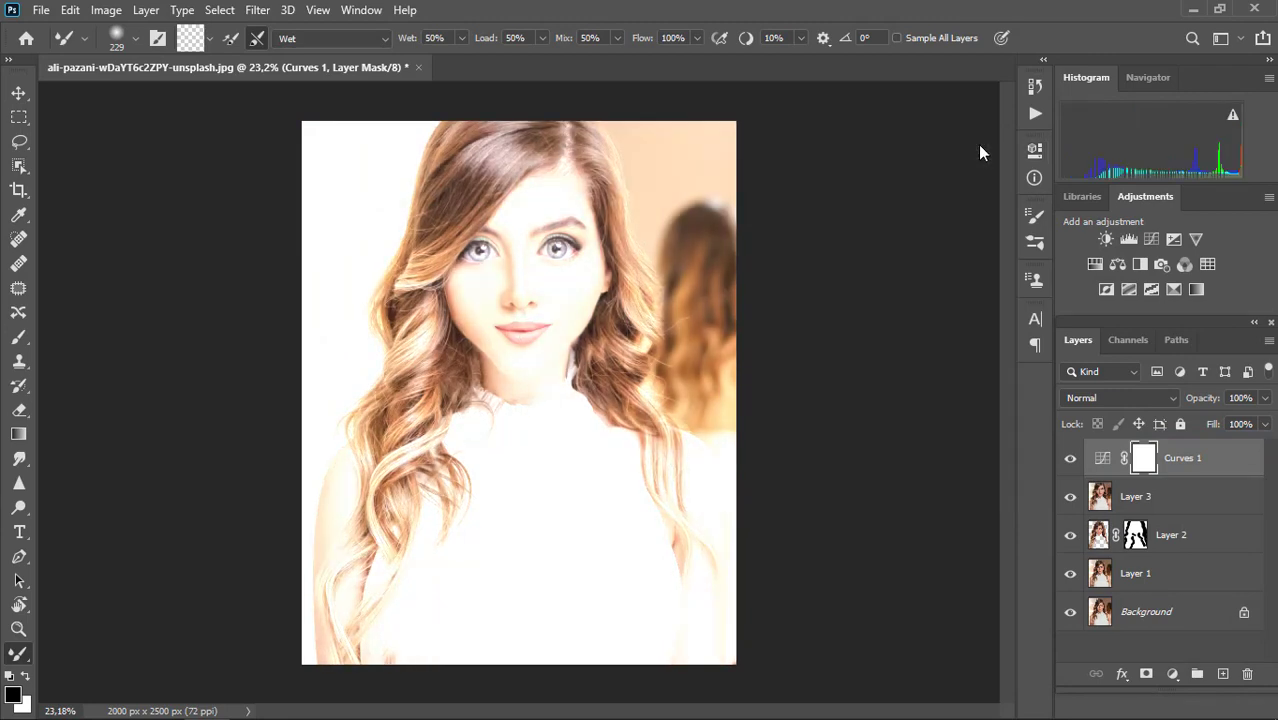
- Black out the brightening Curves layer's mask using a black Brush at size 2409
{"action": "left_click", "coordinate": [19, 339]}
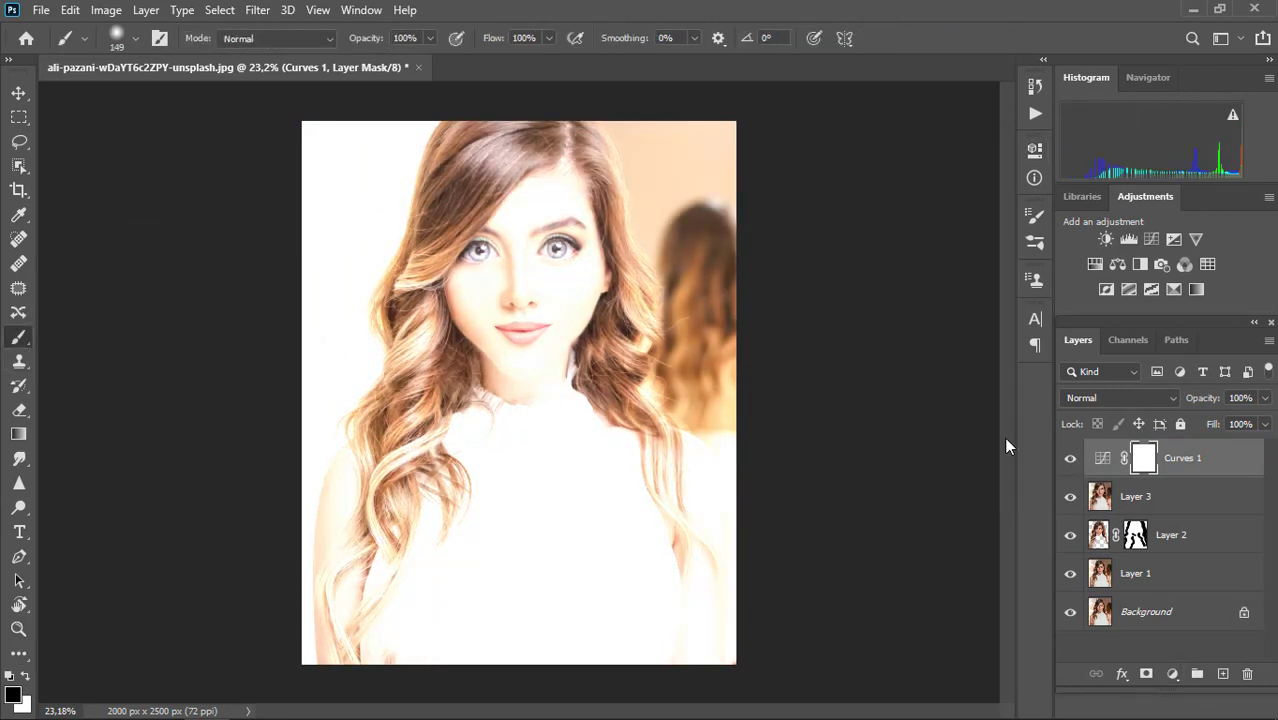
{"action": "mouse_move", "coordinate": [442, 300]}
{"action": "left_mouse_down"}
{"action": "mouse_move", "coordinate": [448, 613]}
{"action": "mouse_move", "coordinate": [513, 157]}
{"action": "left_mouse_up"}
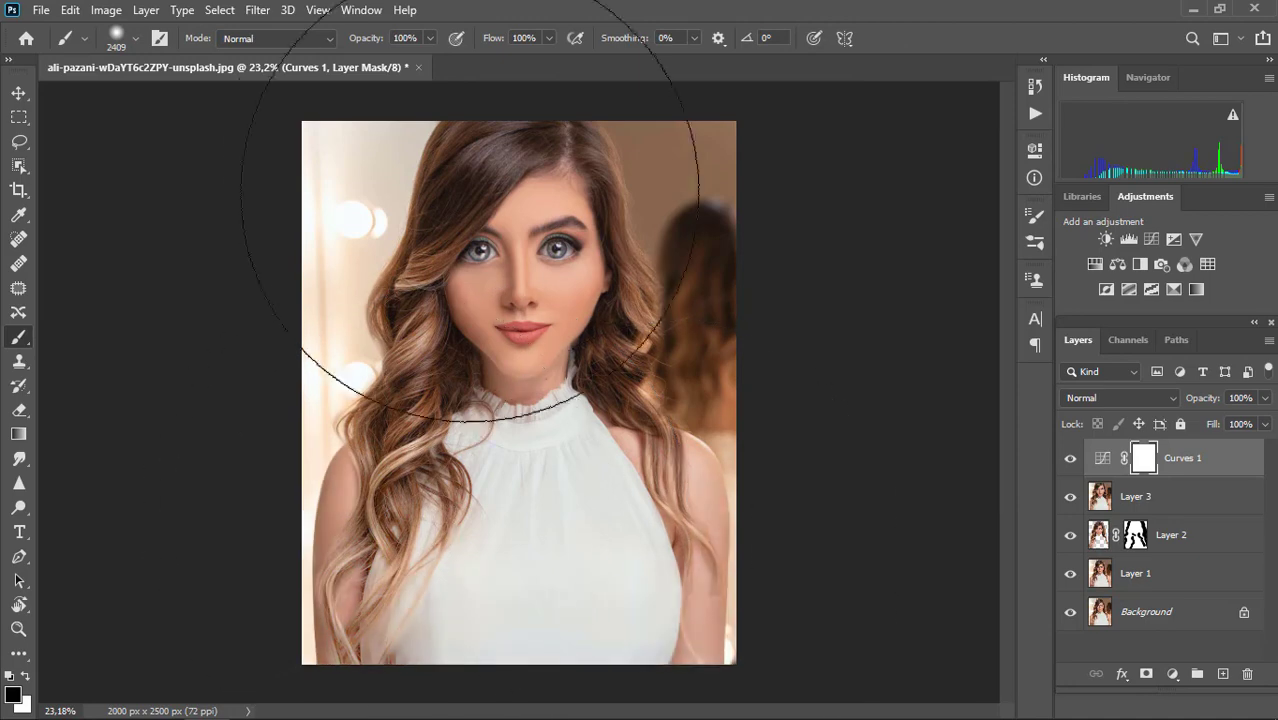
{"action": "mouse_move", "coordinate": [363, 411]}
{"action": "left_mouse_down"}
{"action": "mouse_move", "coordinate": [488, 257]}
{"action": "mouse_move", "coordinate": [522, 243]}
{"action": "mouse_move", "coordinate": [465, 305]}
{"action": "left_mouse_up"}
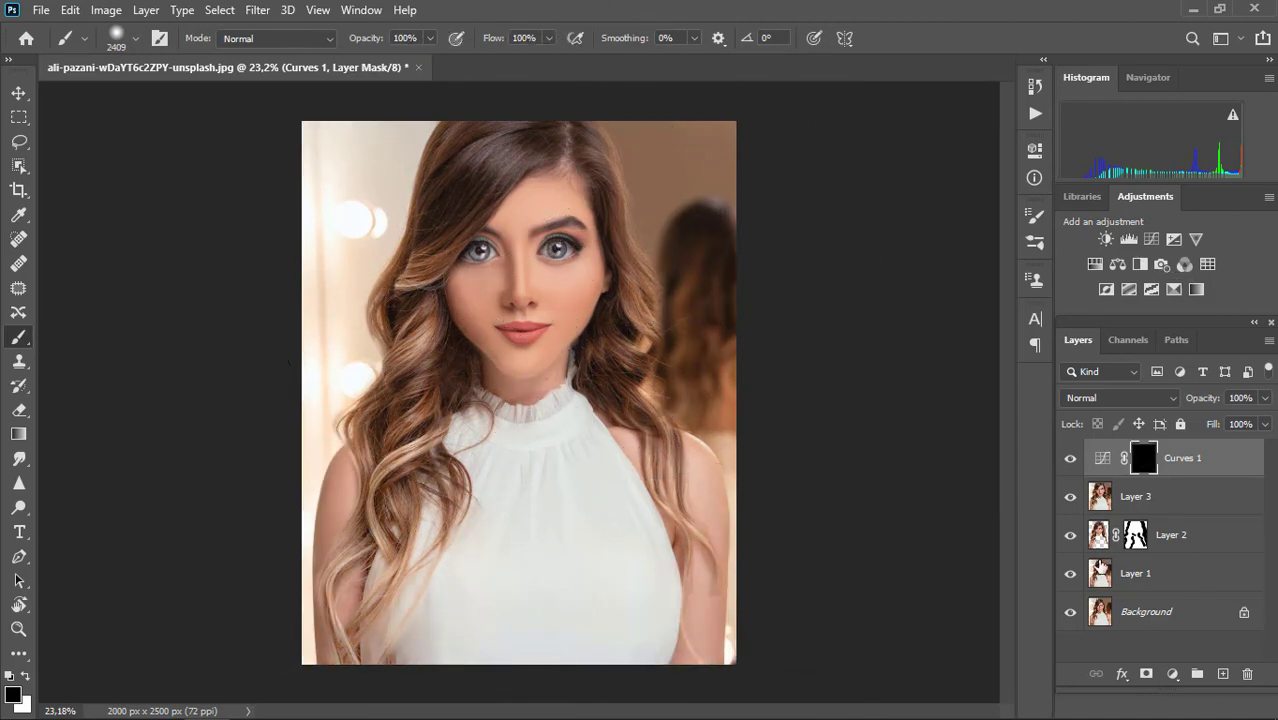
- Add a second Curves adjustment, pull its curve down to darken the portrait, and turn its mask black
{"action": "left_click", "coordinate": [1173, 673]}
{"action": "left_click", "coordinate": [1161, 432]}
{"action": "mouse_move", "coordinate": [923, 313]}
{"action": "left_mouse_down"}
{"action": "mouse_move", "coordinate": [955, 345]}
{"action": "mouse_move", "coordinate": [940, 305]}
{"action": "left_mouse_up"}
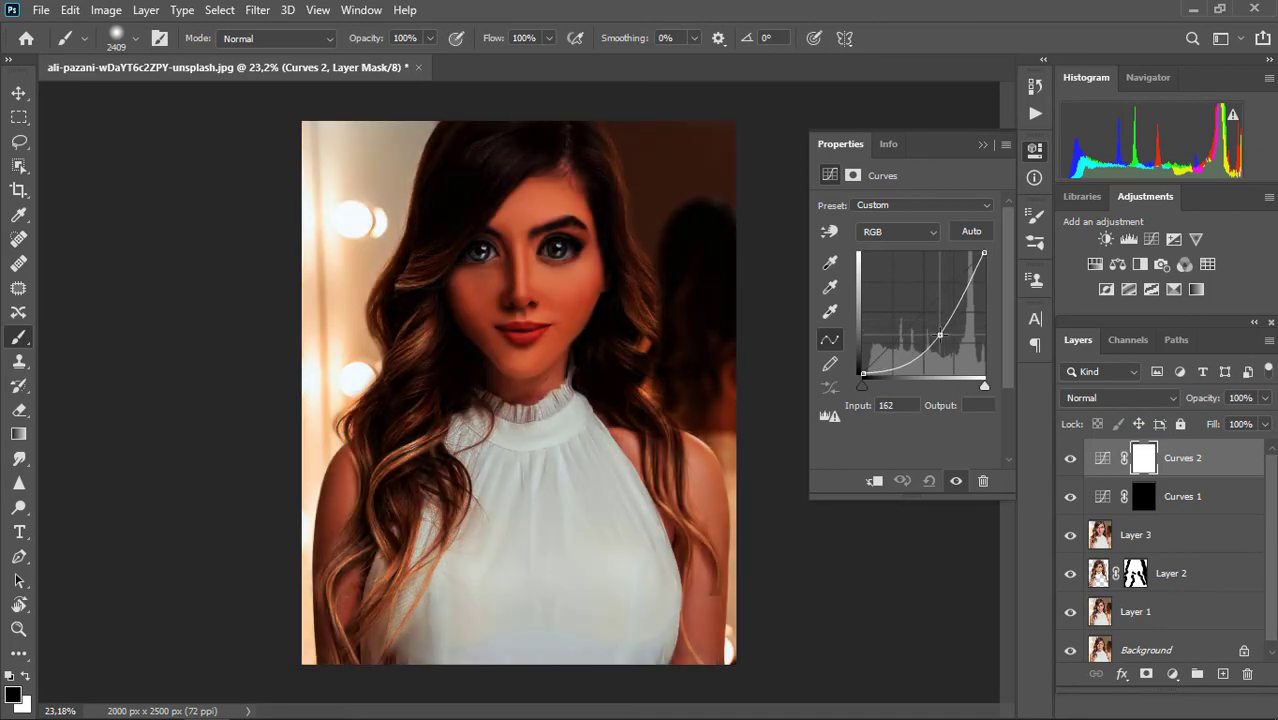
{"action": "left_click", "coordinate": [982, 144]}
{"action": "mouse_move", "coordinate": [528, 157]}
{"action": "left_mouse_down"}
{"action": "mouse_move", "coordinate": [314, 599]}
{"action": "mouse_move", "coordinate": [599, 685]}
{"action": "mouse_move", "coordinate": [626, 305]}
{"action": "left_mouse_up"}
{"action": "key", "text": "ctrl+i"}
- Target the brightening Curves layer's mask and set the Brush to size 839, 37% opacity and 2% flow
{"action": "left_click", "coordinate": [1143, 496]}
{"action": "mouse_move", "coordinate": [442, 234]}
{"action": "left_mouse_down"}
{"action": "mouse_move", "coordinate": [357, 294]}
{"action": "mouse_move", "coordinate": [330, 296]}
{"action": "left_mouse_up"}
{"action": "type", "text": "2"}
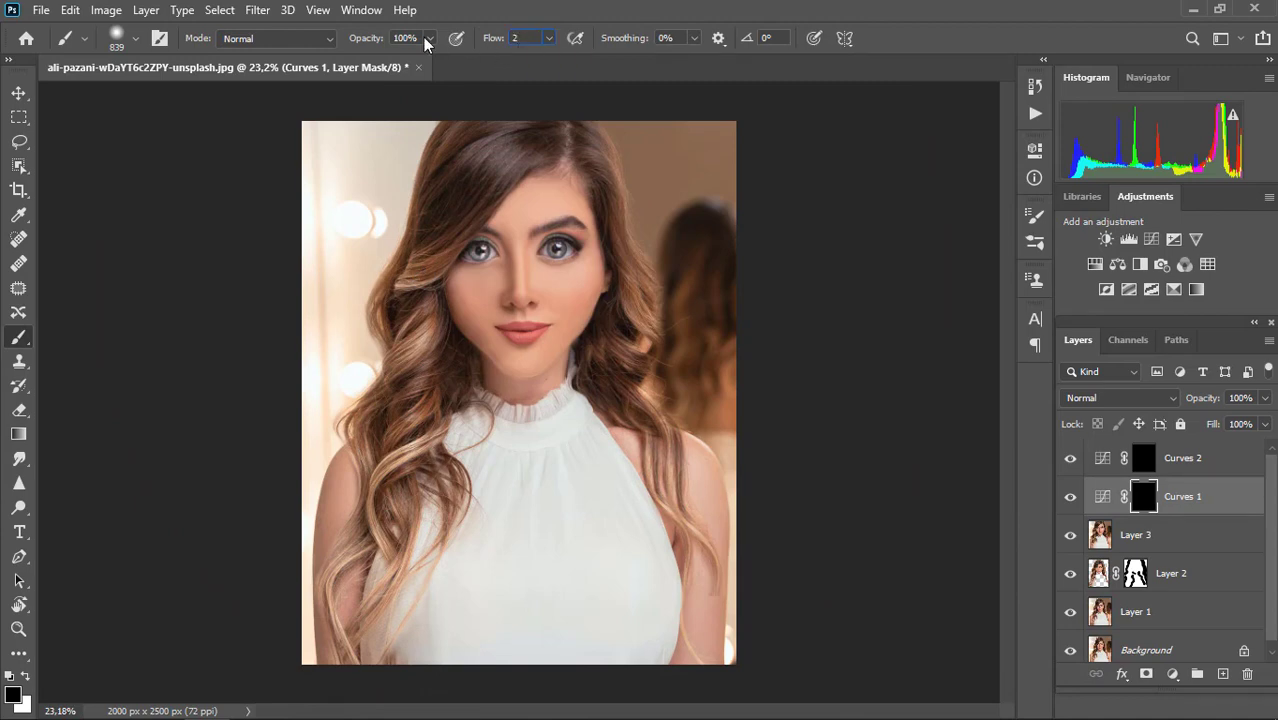
{"action": "left_click", "coordinate": [430, 38]}
{"action": "left_click_drag", "start_coordinate": [433, 60], "coordinate": [375, 60]}
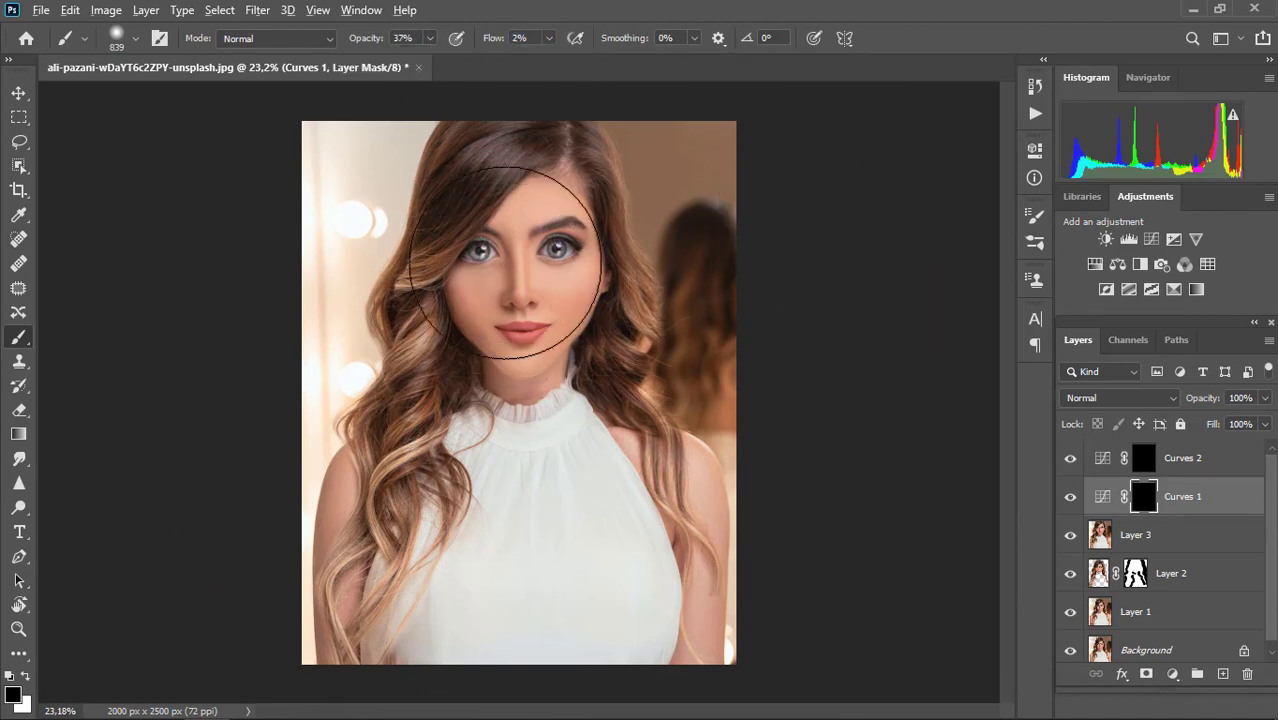
- Lighten the irises of both eyes by painting white on the brightening Curves mask at brush sizes 35 and 40
{"action": "scroll", "coordinate": [547, 248], "scroll_direction": "up", "scroll_amount": 5}
{"action": "mouse_move", "coordinate": [640, 267]}
{"action": "left_mouse_down"}
{"action": "mouse_move", "coordinate": [513, 283]}
{"action": "mouse_move", "coordinate": [570, 265]}
{"action": "mouse_move", "coordinate": [559, 253]}
{"action": "left_mouse_up"}
{"action": "scroll", "coordinate": [579, 250], "scroll_direction": "up", "scroll_amount": 4}
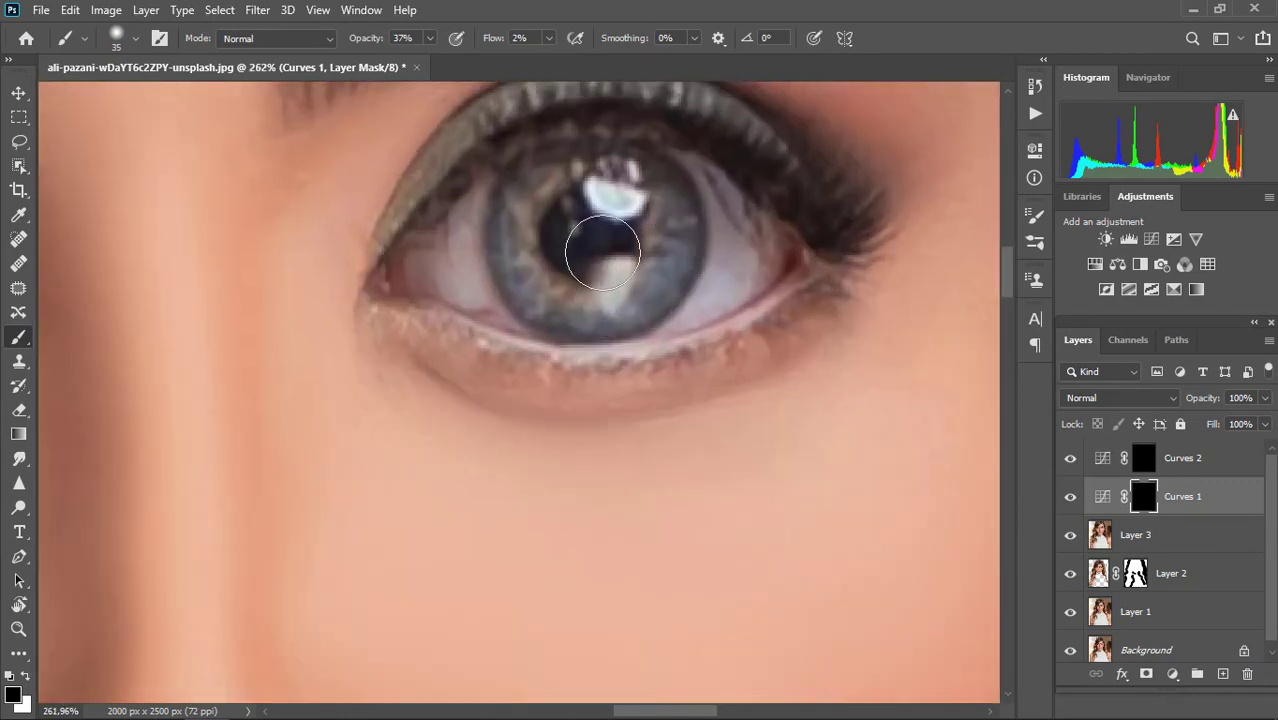
{"action": "key", "text": "x"}
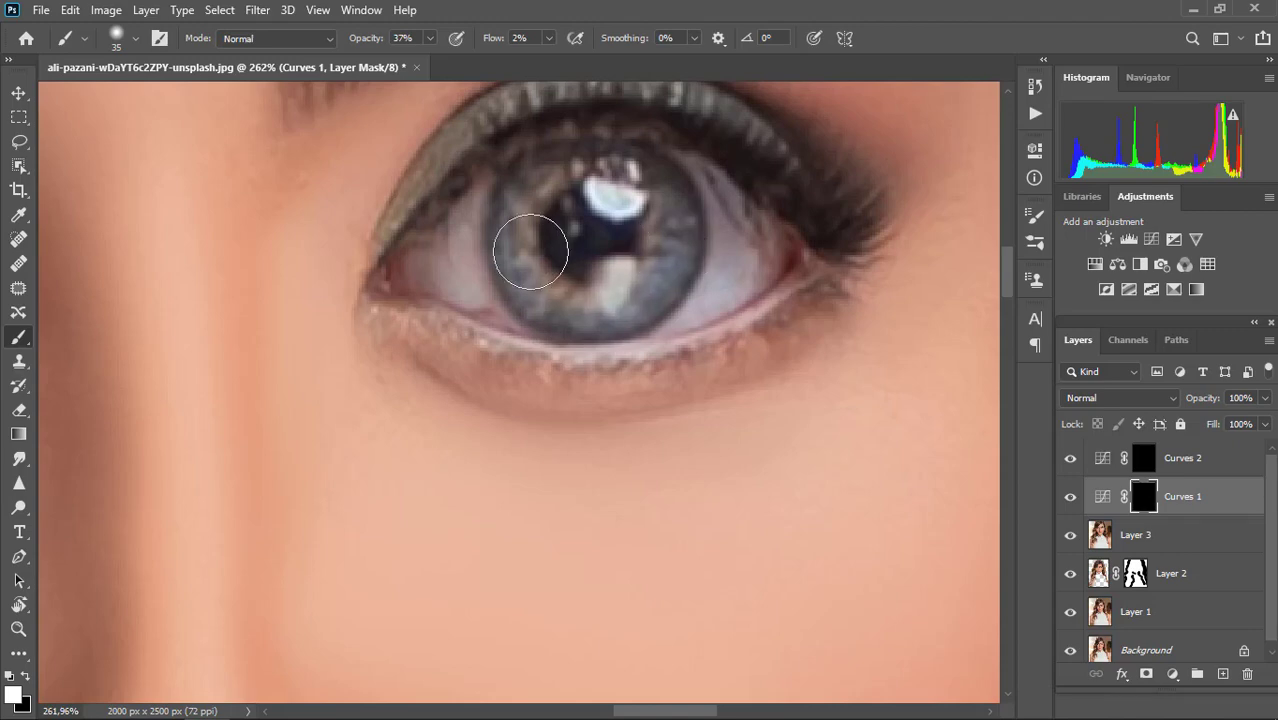
{"action": "scroll", "coordinate": [685, 240], "scroll_direction": "down", "scroll_amount": 3}
{"action": "scroll", "coordinate": [302, 261], "scroll_direction": "left", "scroll_amount": 1}
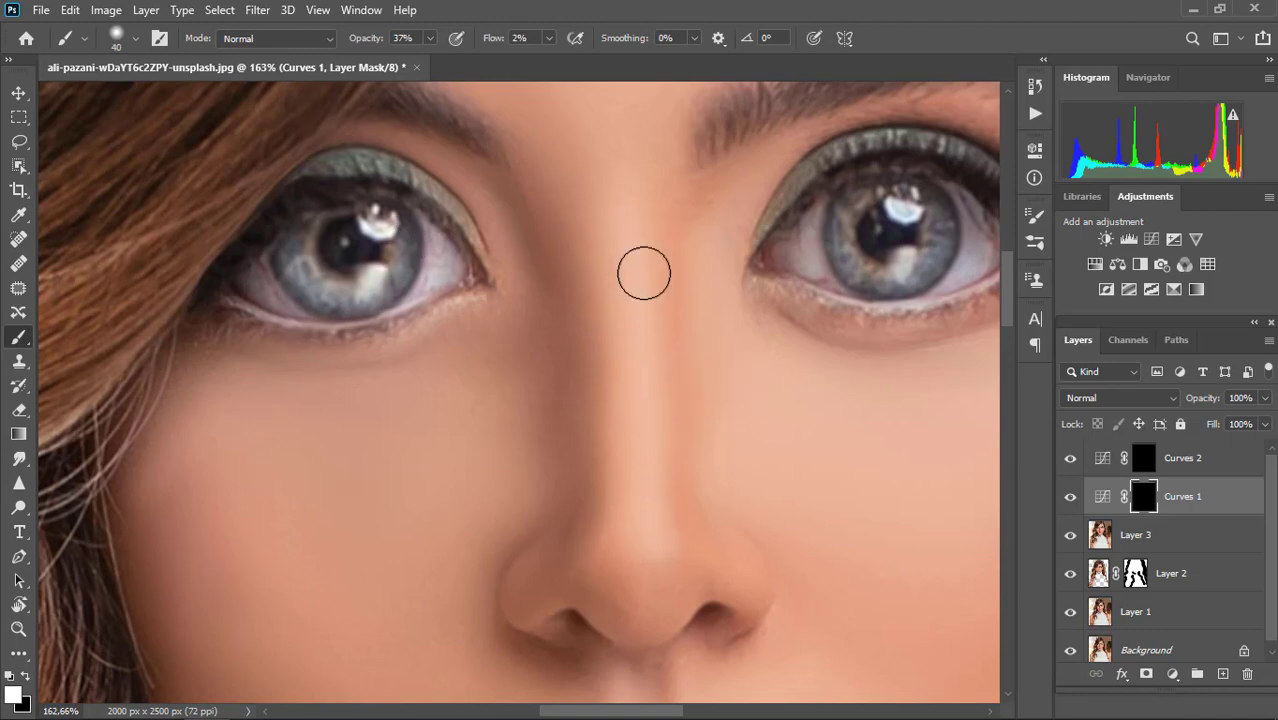
- Highlight the nose bridge and forehead on the brightening Curves mask with white at brush sizes 40 and 240
{"action": "scroll", "coordinate": [612, 137], "scroll_direction": "down", "scroll_amount": 3}
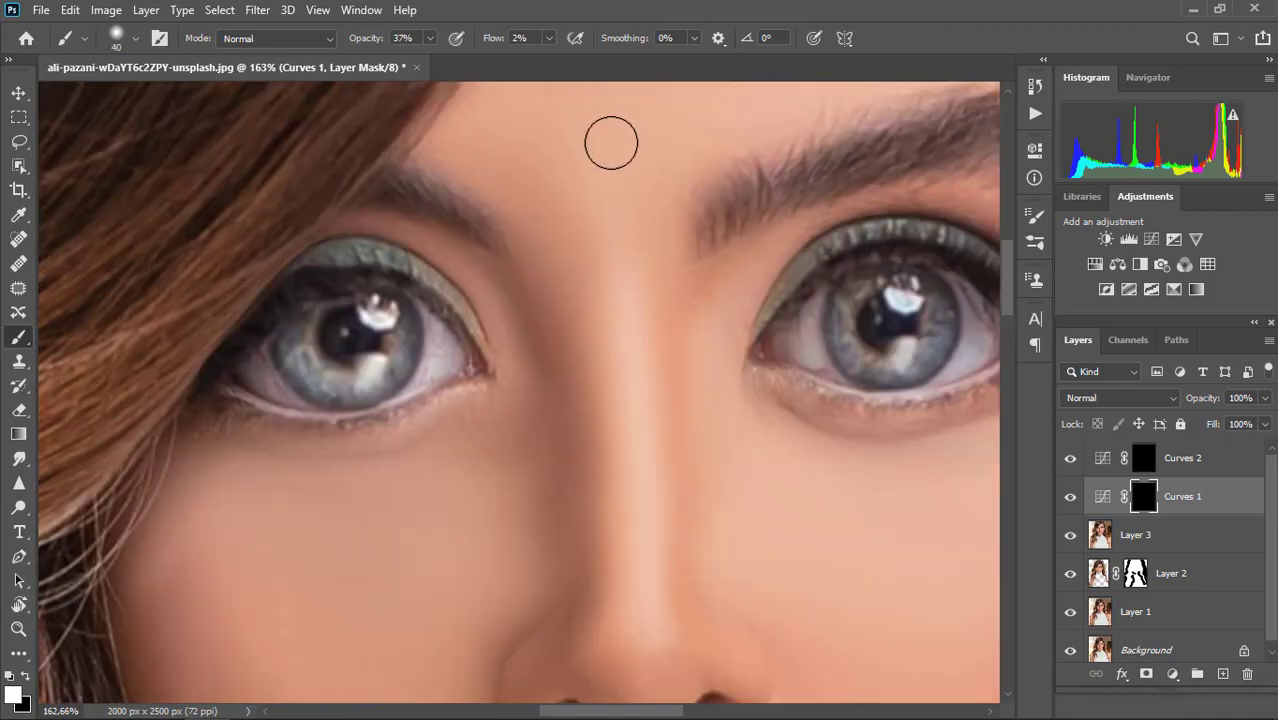
{"action": "scroll", "coordinate": [612, 340], "scroll_direction": "up", "scroll_amount": 2}
{"action": "right_click", "coordinate": [582, 279], "text": "alt"}
{"action": "left_click_drag", "start_coordinate": [575, 307], "coordinate": [657, 302]}
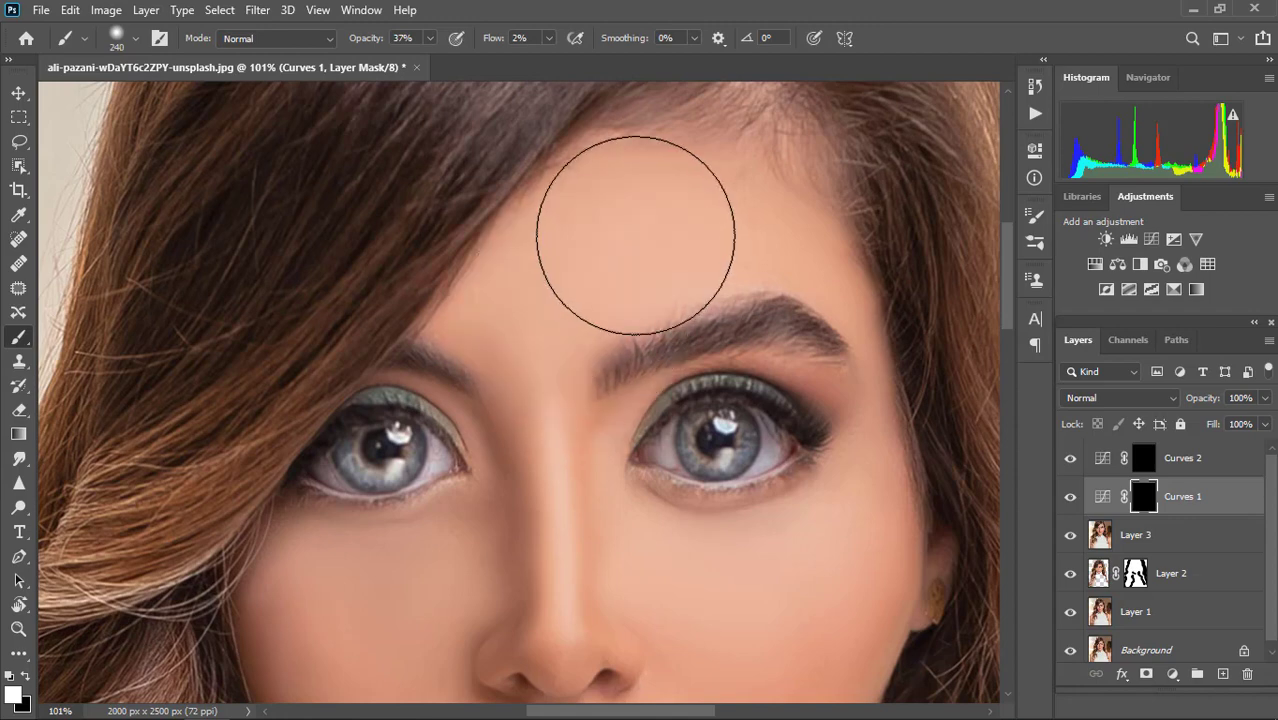
{"action": "mouse_move", "coordinate": [634, 234]}
{"action": "left_mouse_down"}
{"action": "mouse_move", "coordinate": [637, 261]}
{"action": "mouse_move", "coordinate": [699, 239]}
{"action": "left_mouse_up"}
- Highlight the under-eye areas and upper cheeks at brush size 141, raising the brush opacity to 48%
{"action": "left_click_drag", "start_coordinate": [650, 231], "coordinate": [608, 245]}
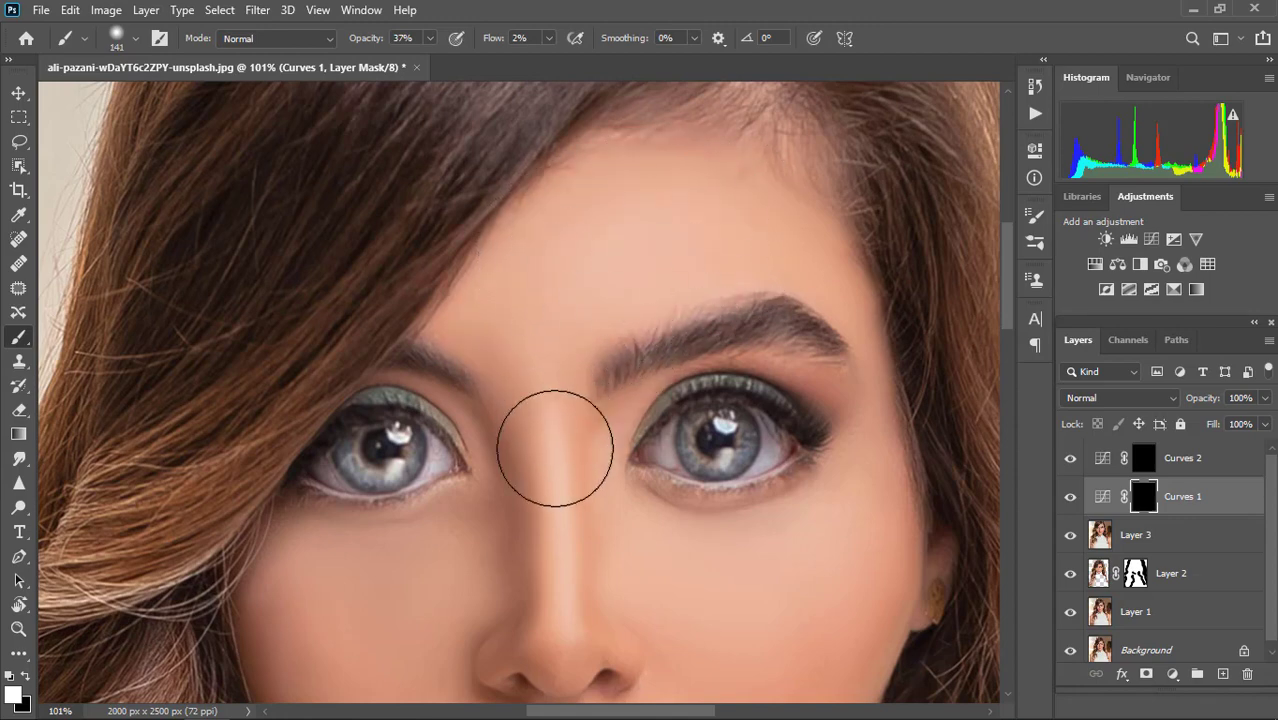
{"action": "scroll", "coordinate": [593, 388], "scroll_direction": "down", "scroll_amount": 1}
{"action": "scroll", "coordinate": [758, 388], "scroll_direction": "down", "scroll_amount": 1}
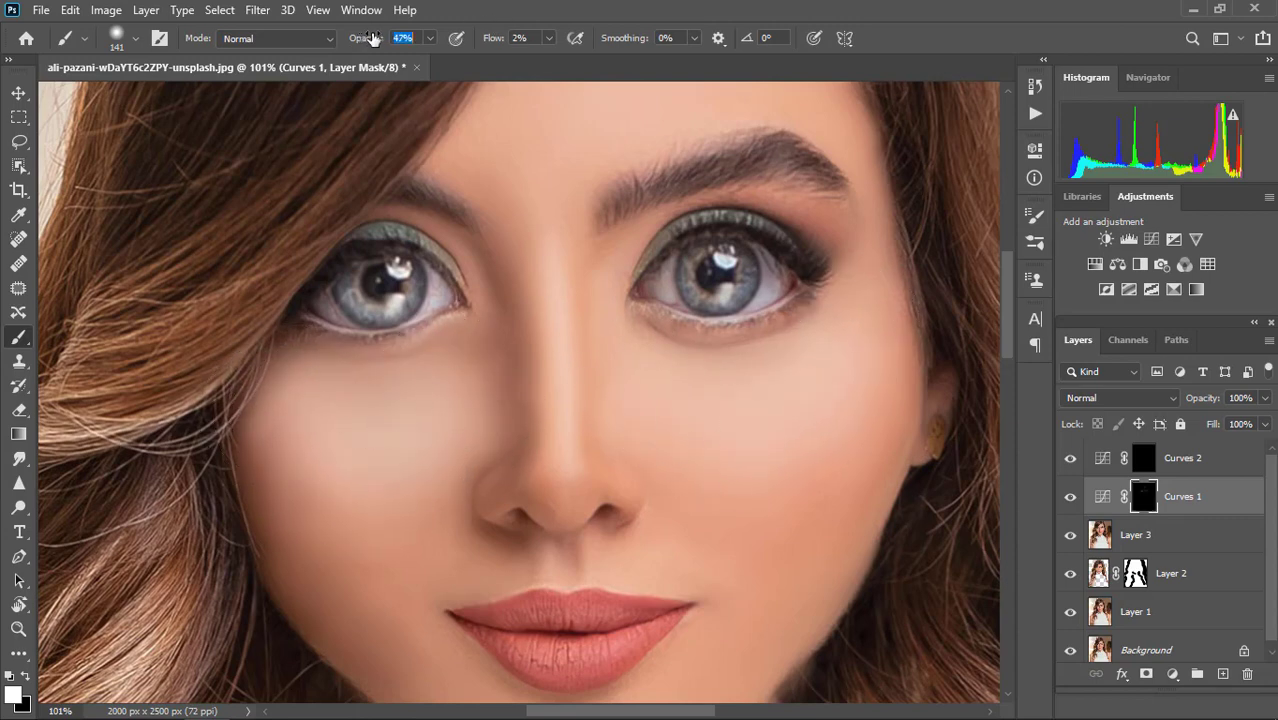
{"action": "left_click_drag", "start_coordinate": [371, 38], "coordinate": [373, 38]}
{"action": "left_click_drag", "start_coordinate": [314, 400], "coordinate": [445, 400]}
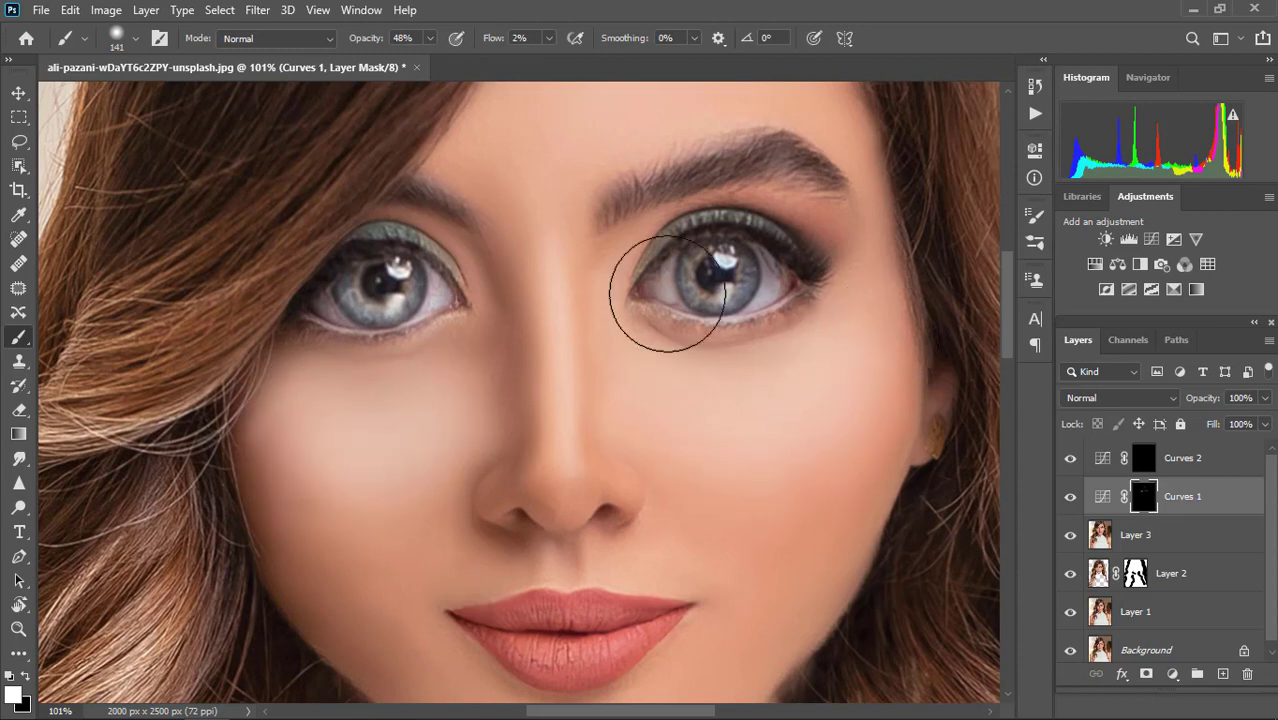
- Add highlights on the forehead above the brow and along the upper lip's edge at brush size 89
{"action": "key", "text": "bracketleft"}
{"action": "key", "text": "bracketleft"}
{"action": "key", "text": "bracketleft"}
{"action": "key", "text": "bracketleft"}
{"action": "scroll", "coordinate": [790, 240], "scroll_direction": "up", "scroll_amount": 3}
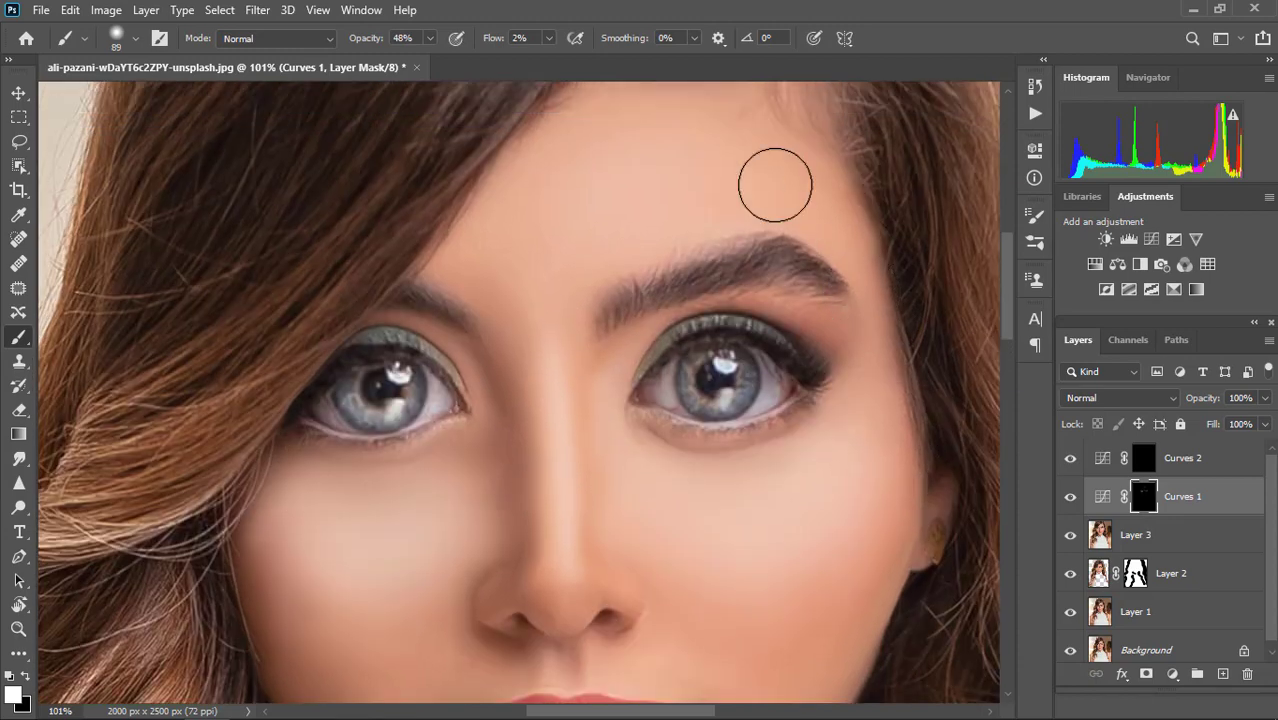
{"action": "scroll", "coordinate": [560, 416], "scroll_direction": "down", "scroll_amount": 6}
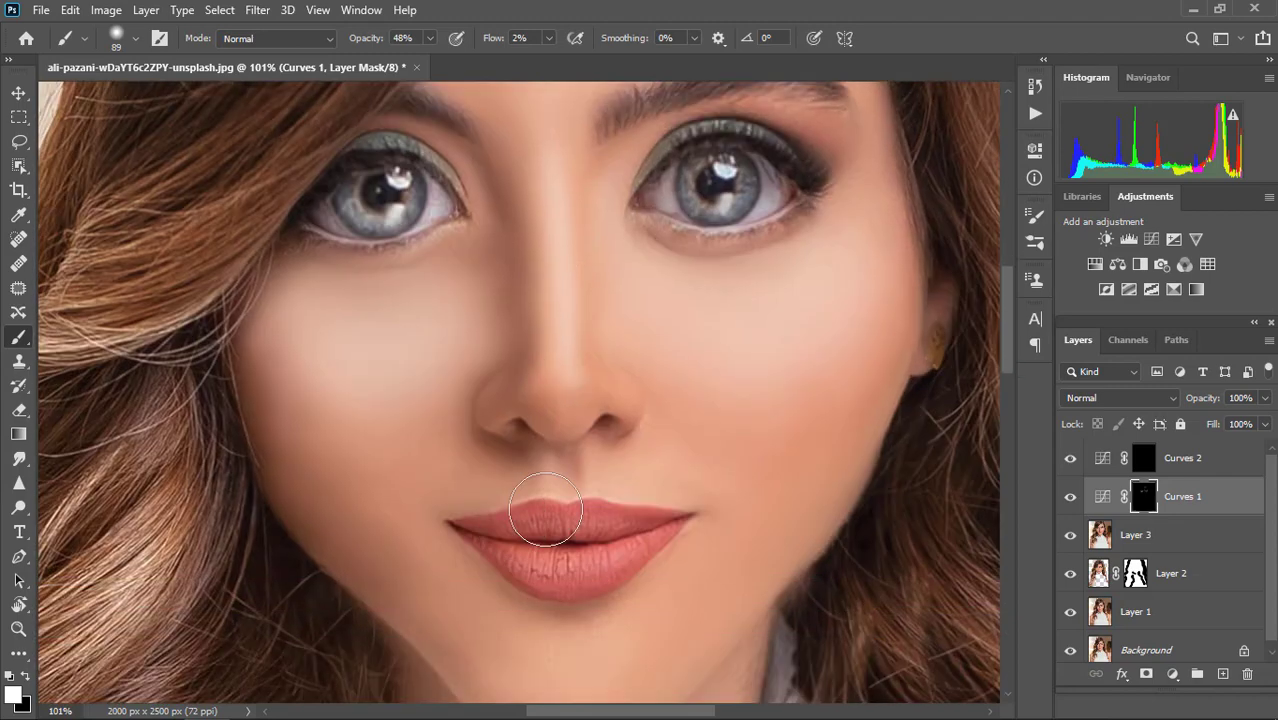
{"action": "left_click_drag", "start_coordinate": [545, 510], "coordinate": [562, 502]}
- Highlight the chin below the lower lip on the brightening Curves mask at brush size 82
{"action": "scroll", "coordinate": [557, 490], "scroll_direction": "down", "scroll_amount": 4}
{"action": "key", "text": "bracketright"}
{"action": "key", "text": "bracketright"}
{"action": "key", "text": "bracketright"}
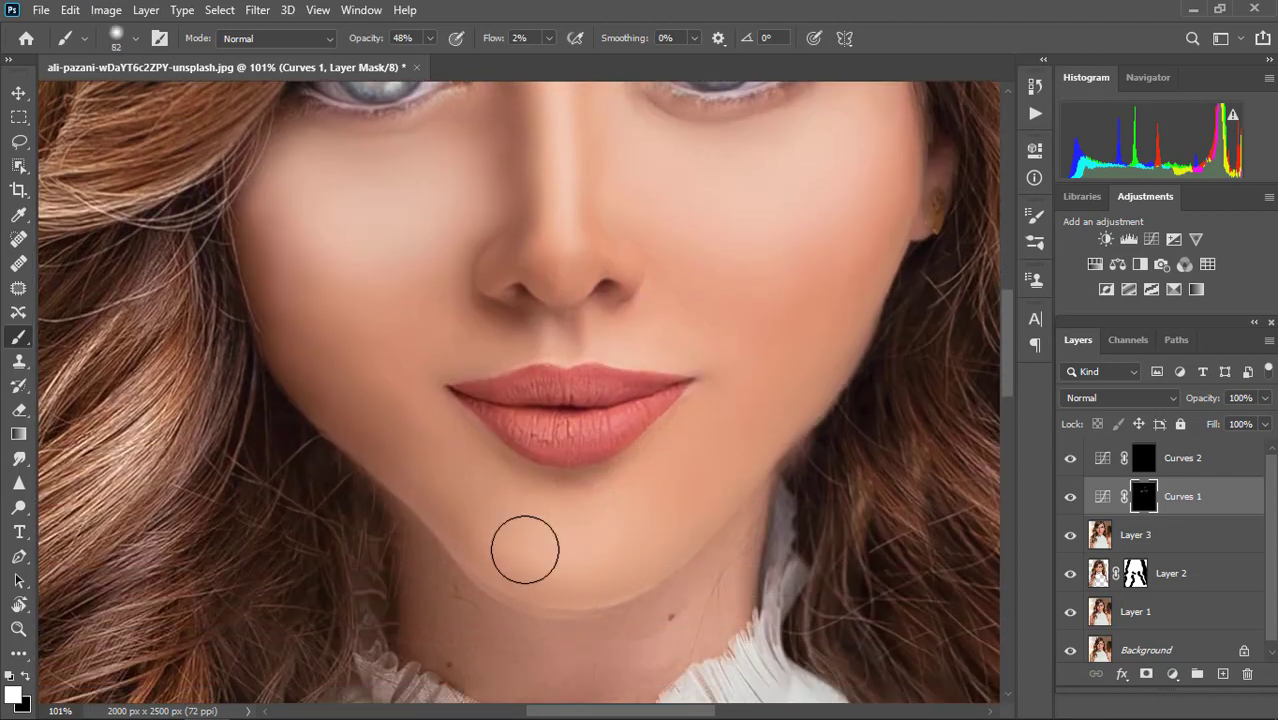
{"action": "mouse_move", "coordinate": [525, 549]}
{"action": "left_mouse_down"}
{"action": "mouse_move", "coordinate": [542, 510]}
{"action": "mouse_move", "coordinate": [573, 531]}
{"action": "mouse_move", "coordinate": [558, 505]}
{"action": "mouse_move", "coordinate": [596, 475]}
{"action": "mouse_move", "coordinate": [469, 464]}
{"action": "mouse_move", "coordinate": [632, 458]}
{"action": "mouse_move", "coordinate": [535, 518]}
{"action": "mouse_move", "coordinate": [508, 501]}
{"action": "left_mouse_up"}
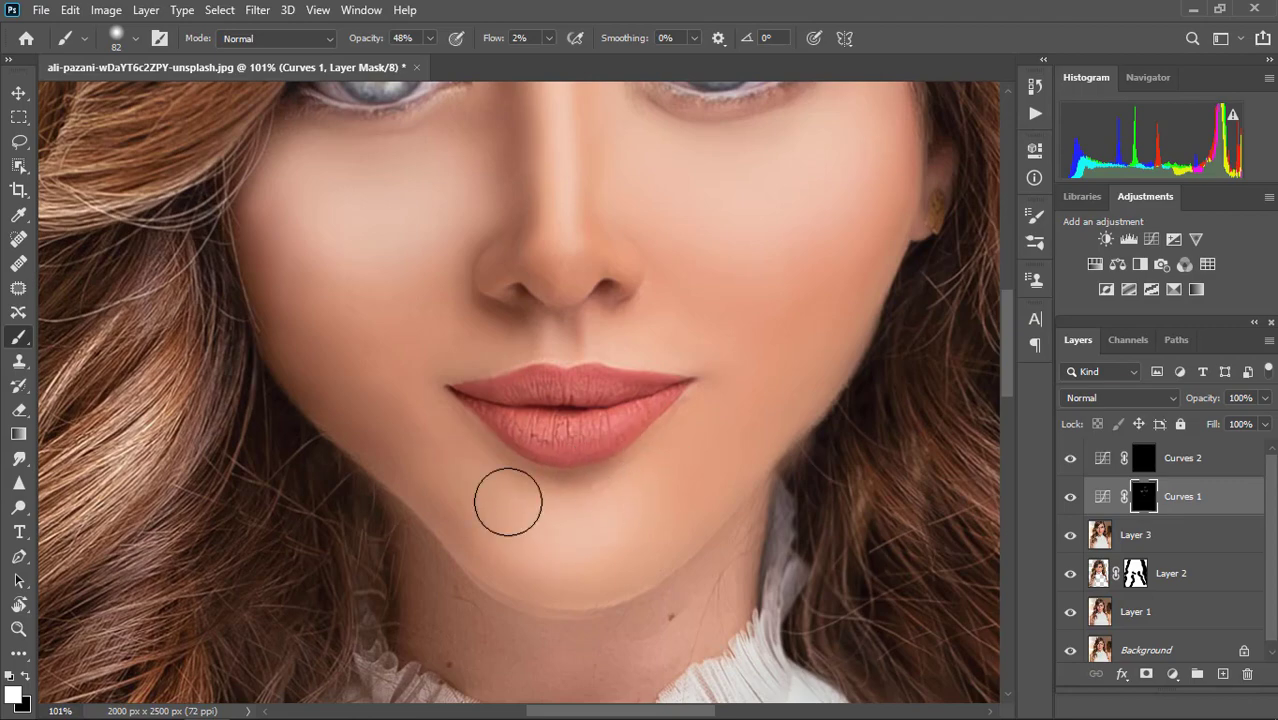
- Switch the brightening Curves layer off and on to compare the painted highlights in the full portrait
{"action": "key", "text": "ctrl+0"}
{"action": "left_click", "coordinate": [1070, 497]}
{"action": "left_click", "coordinate": [1070, 497]}
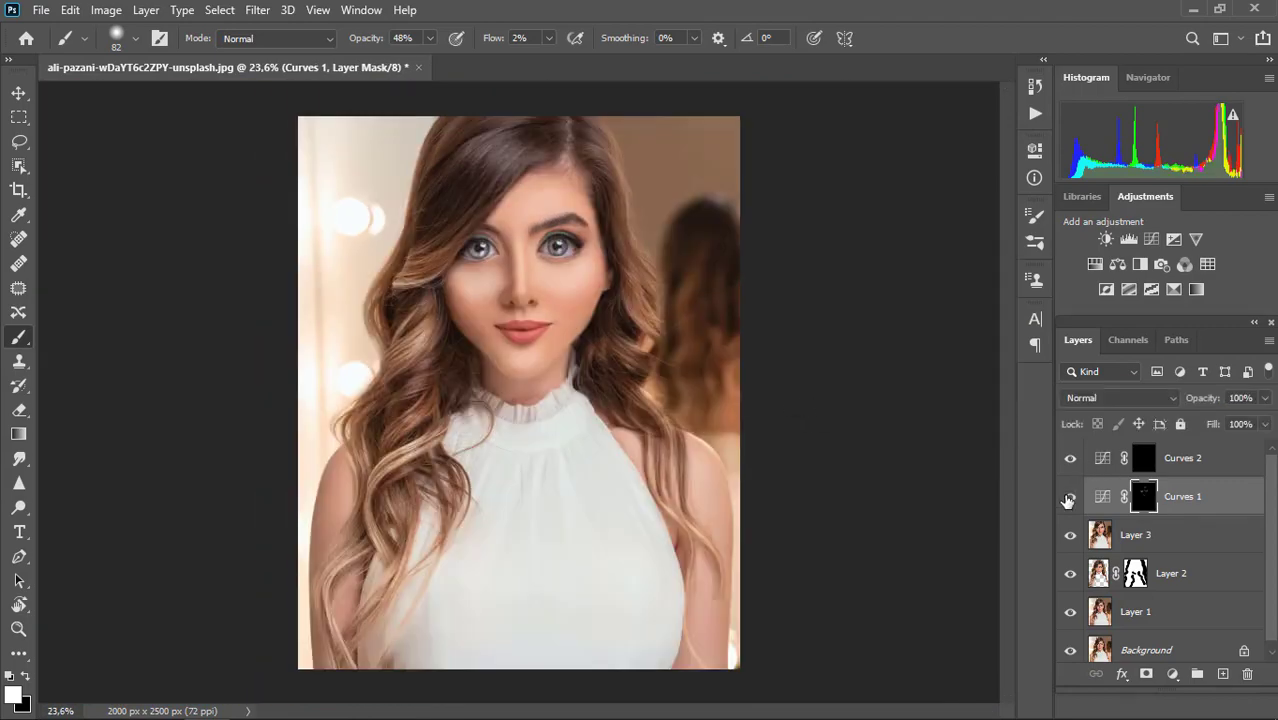
- Brighten the irises and whites of both eyes further on the brightening Curves mask at brush size 28
{"action": "scroll", "coordinate": [556, 271], "scroll_direction": "up", "scroll_amount": 6}
{"action": "scroll", "coordinate": [557, 407], "scroll_direction": "up", "scroll_amount": 1}
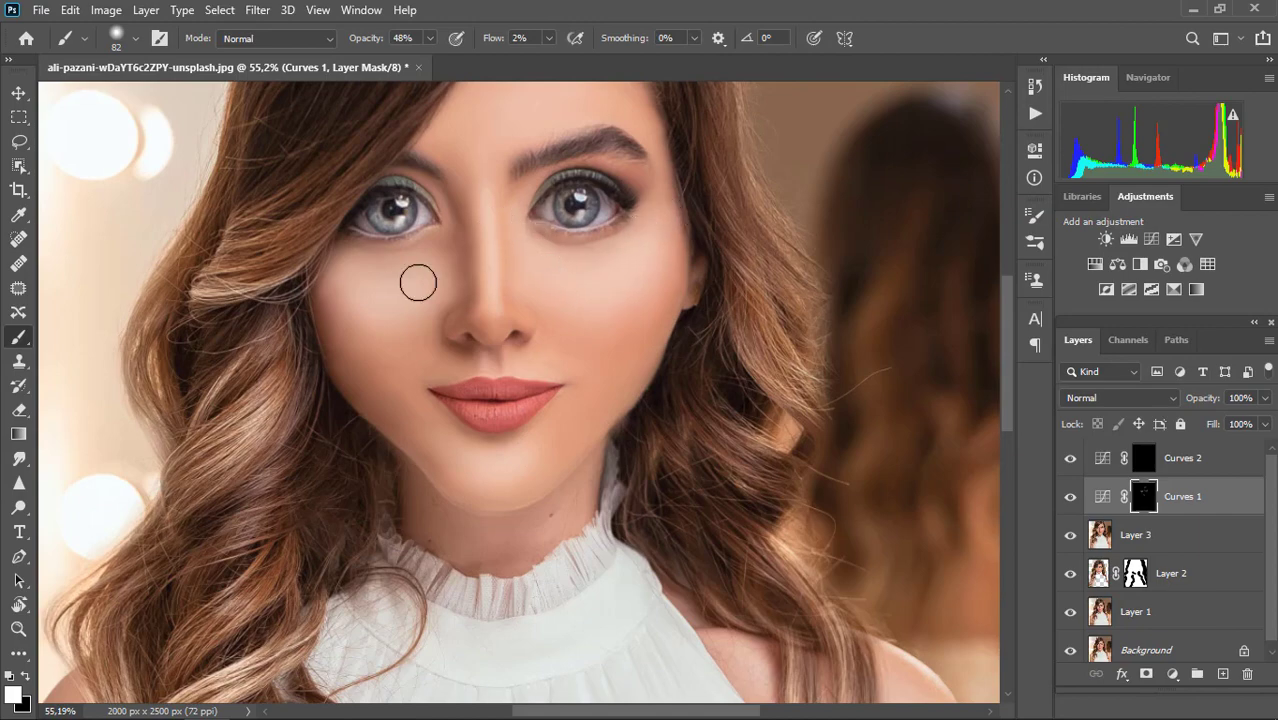
{"action": "scroll", "coordinate": [600, 190], "scroll_direction": "up", "scroll_amount": 7}
{"action": "right_click", "coordinate": [501, 258], "text": "alt"}
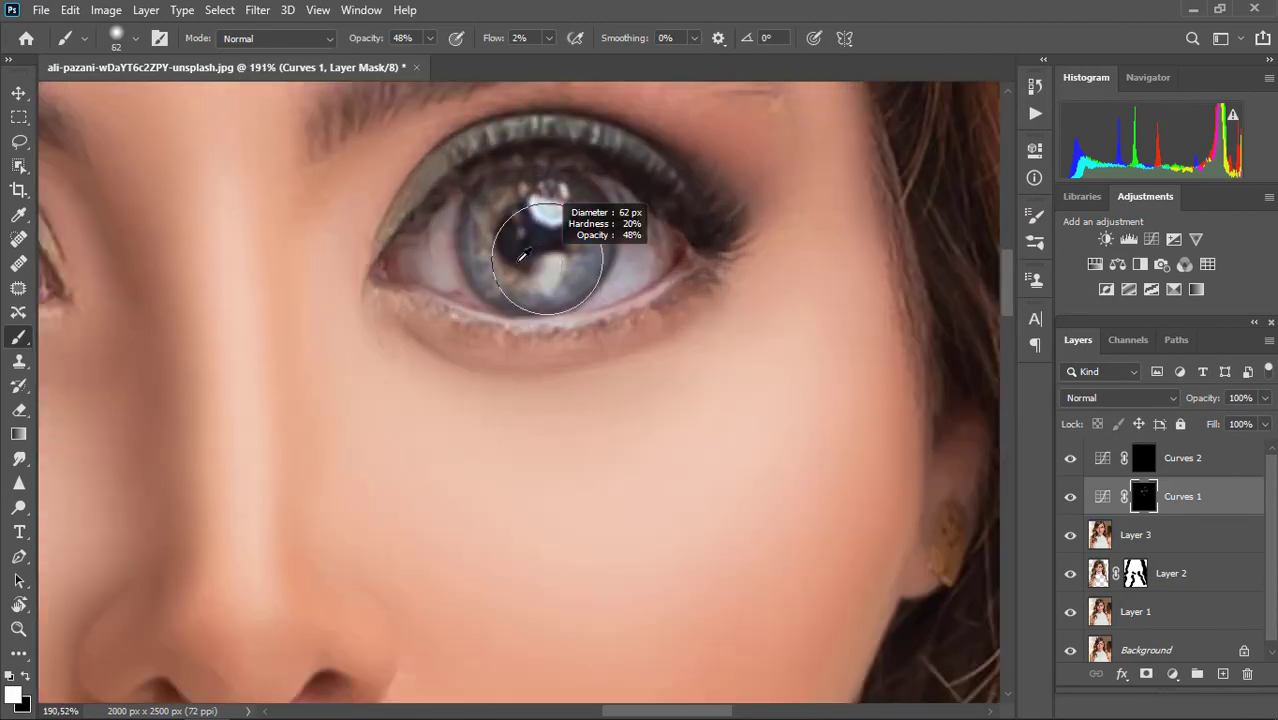
{"action": "mouse_move", "coordinate": [503, 265]}
{"action": "left_mouse_down"}
{"action": "mouse_move", "coordinate": [472, 245]}
{"action": "mouse_move", "coordinate": [708, 237]}
{"action": "left_mouse_up"}
{"action": "scroll", "coordinate": [352, 250], "scroll_direction": "down", "scroll_amount": 3}
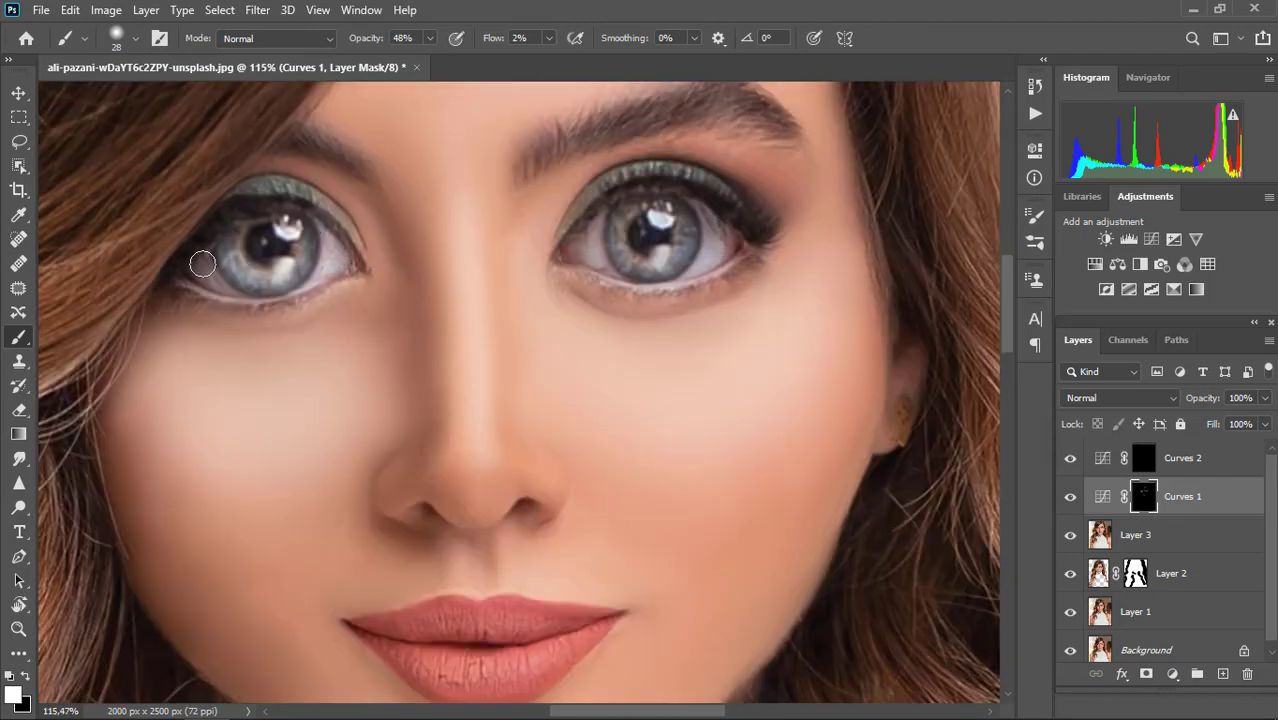
{"action": "scroll", "coordinate": [367, 245], "scroll_direction": "down", "scroll_amount": 2}
{"action": "scroll", "coordinate": [572, 272], "scroll_direction": "down", "scroll_amount": 3}
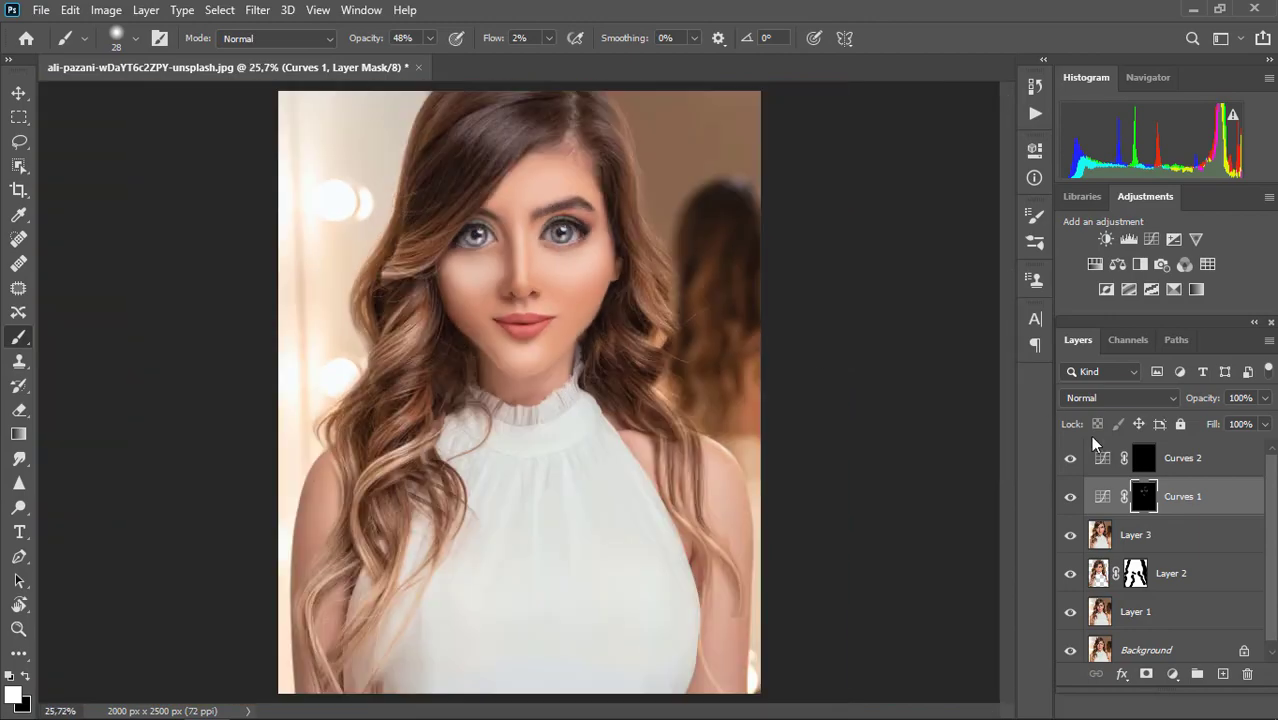
- Switch the brightening Curves layer off and on to compare the brightened eyes in the full portrait
{"action": "left_click", "coordinate": [1070, 497]}
{"action": "left_click", "coordinate": [1070, 497]}
{"action": "left_click", "coordinate": [1070, 497]}
{"action": "left_click", "coordinate": [1070, 497]}
- Darken the outer cheeks and jawline on the darkening Curves mask with a white brush at size 110
{"action": "left_click", "coordinate": [1143, 458]}
{"action": "scroll", "coordinate": [608, 148], "scroll_direction": "up", "scroll_amount": 5}
{"action": "key", "text": "bracketright"}
{"action": "key", "text": "bracketright"}
{"action": "key", "text": "bracketright"}
{"action": "key", "text": "bracketright"}
{"action": "key", "text": "bracketright"}
{"action": "key", "text": "bracketright"}
{"action": "key", "text": "bracketright"}
{"action": "key", "text": "bracketright"}
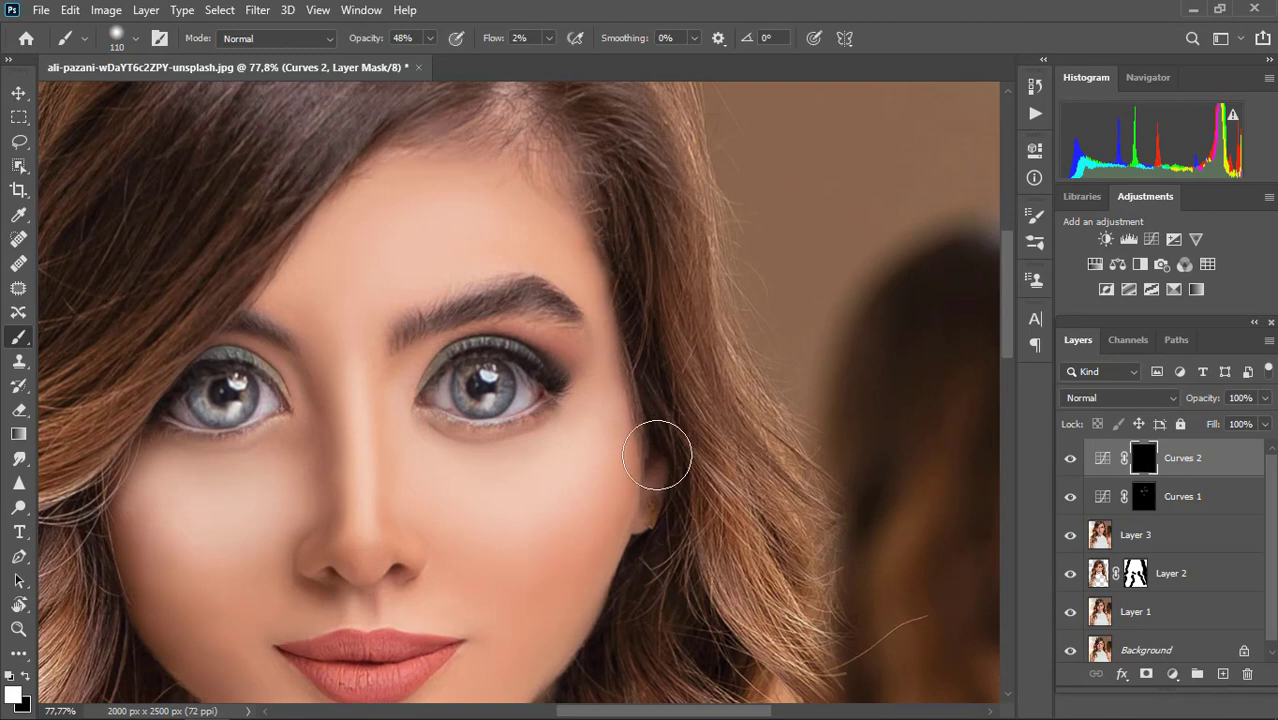
{"action": "scroll", "coordinate": [656, 456], "scroll_direction": "down", "scroll_amount": 2}
{"action": "scroll", "coordinate": [590, 500], "scroll_direction": "down", "scroll_amount": 2}
{"action": "mouse_move", "coordinate": [494, 513]}
{"action": "left_mouse_down"}
{"action": "mouse_move", "coordinate": [378, 609]}
{"action": "mouse_move", "coordinate": [281, 581]}
{"action": "mouse_move", "coordinate": [203, 516]}
{"action": "left_mouse_up"}
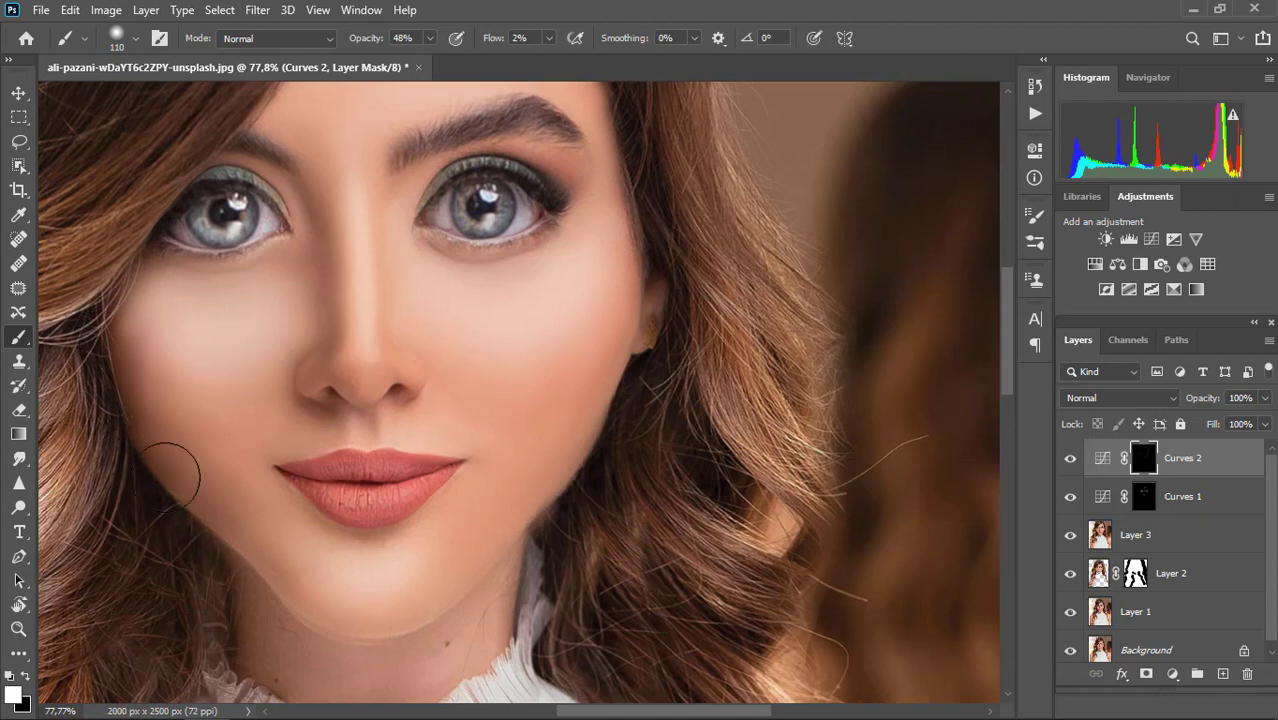
- Deepen the shading on the upper eyelids and the nose's shadowed side, using brush size 40 around the nostrils
{"action": "scroll", "coordinate": [639, 171], "scroll_direction": "up", "scroll_amount": 3}
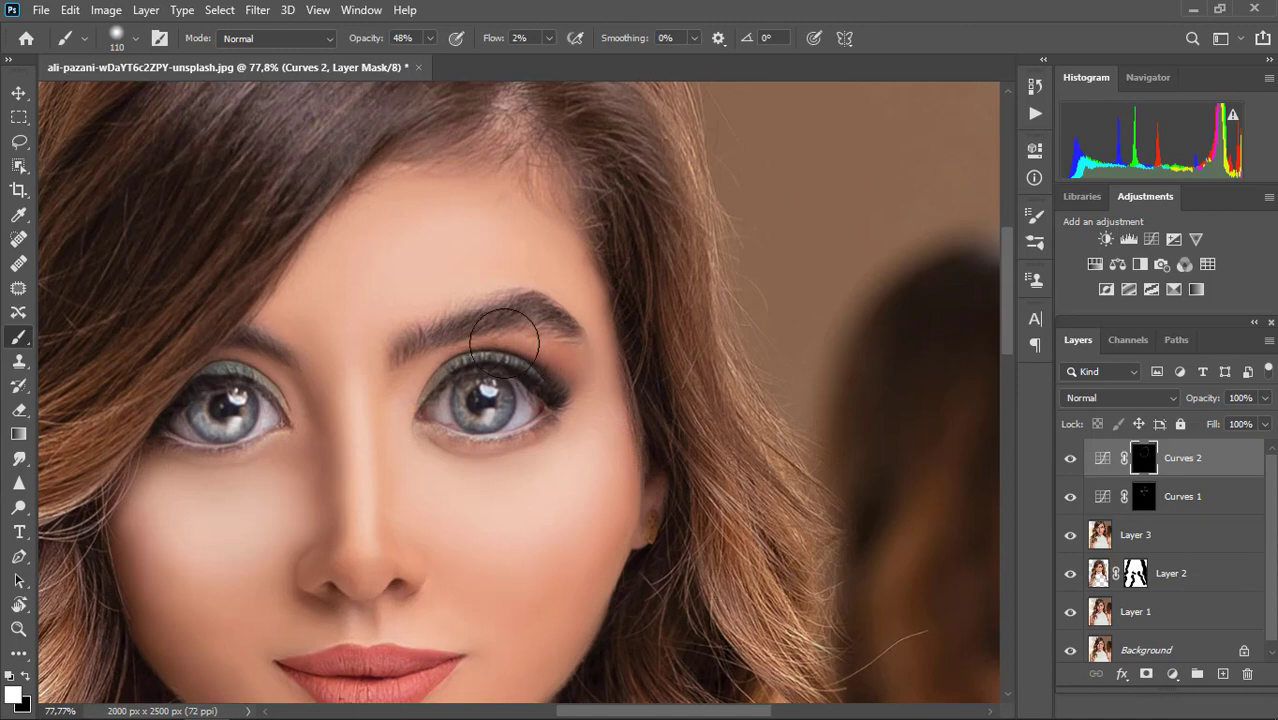
{"action": "scroll", "coordinate": [333, 342], "scroll_direction": "down", "scroll_amount": 1}
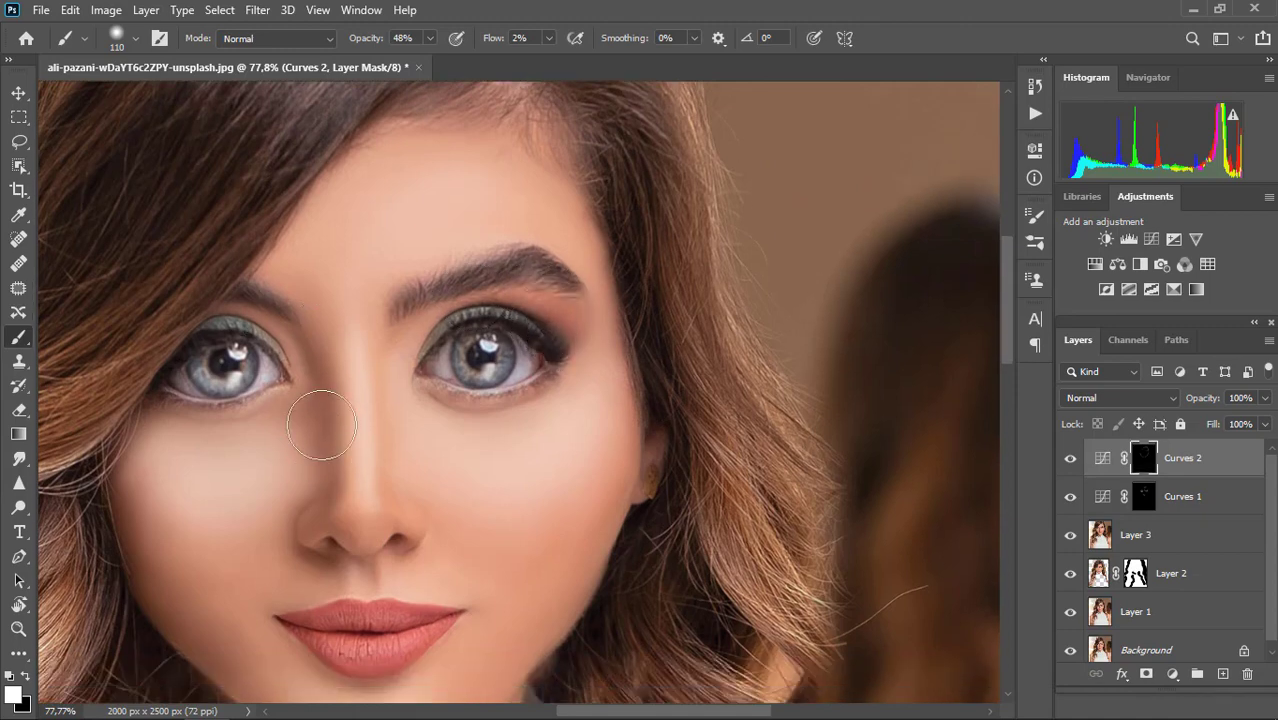
{"action": "scroll", "coordinate": [340, 420], "scroll_direction": "down", "scroll_amount": 2}
{"action": "left_click_drag", "start_coordinate": [305, 476], "coordinate": [270, 476]}
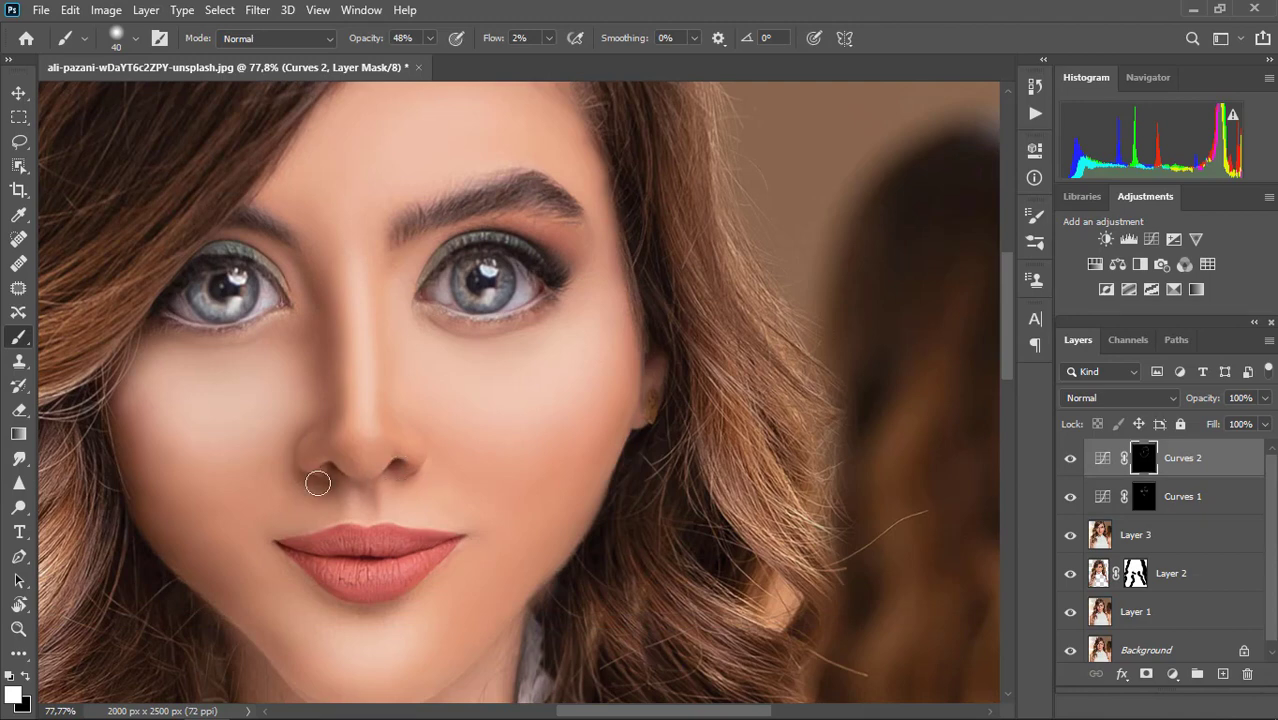
{"action": "scroll", "coordinate": [276, 587], "scroll_direction": "down", "scroll_amount": 1}
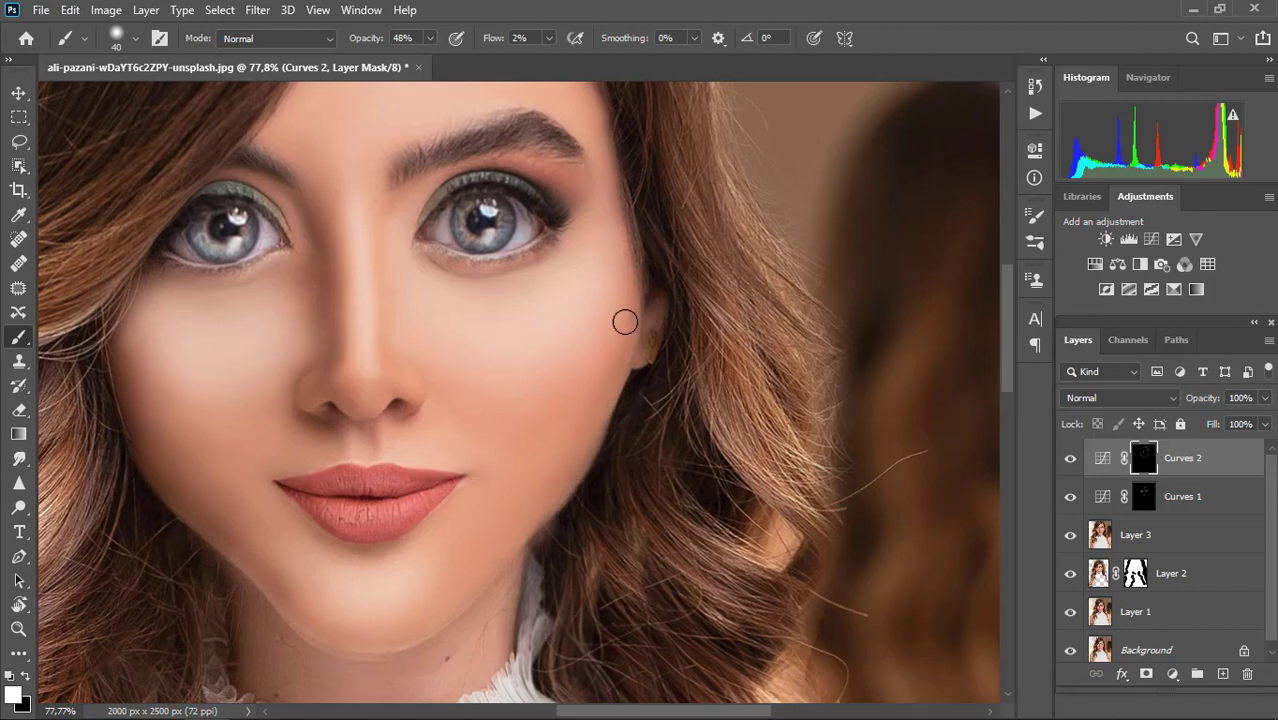
- Switch the darkening Curves layer off and on to compare the painted shadows on the face
{"action": "scroll", "coordinate": [625, 321], "scroll_direction": "up", "scroll_amount": 2}
{"action": "scroll", "coordinate": [436, 135], "scroll_direction": "down", "scroll_amount": 5, "text": "alt"}
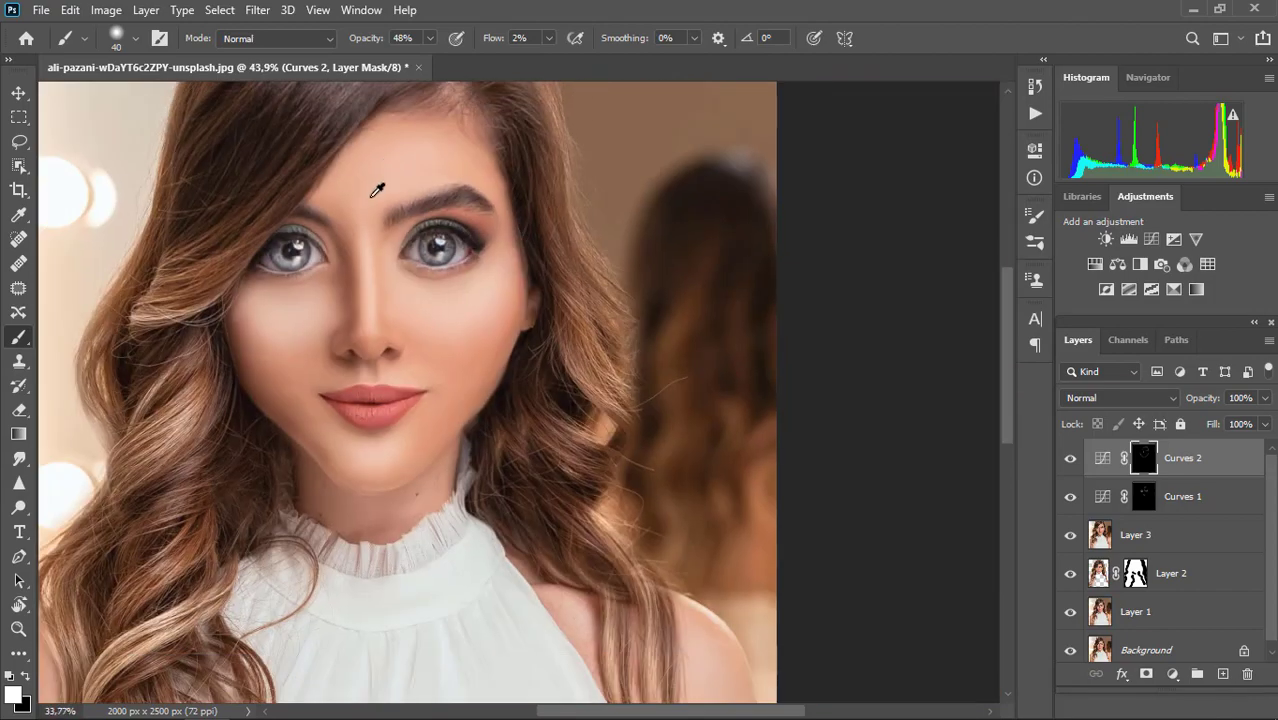
{"action": "left_click", "coordinate": [1070, 458]}
{"action": "left_click", "coordinate": [1070, 458]}
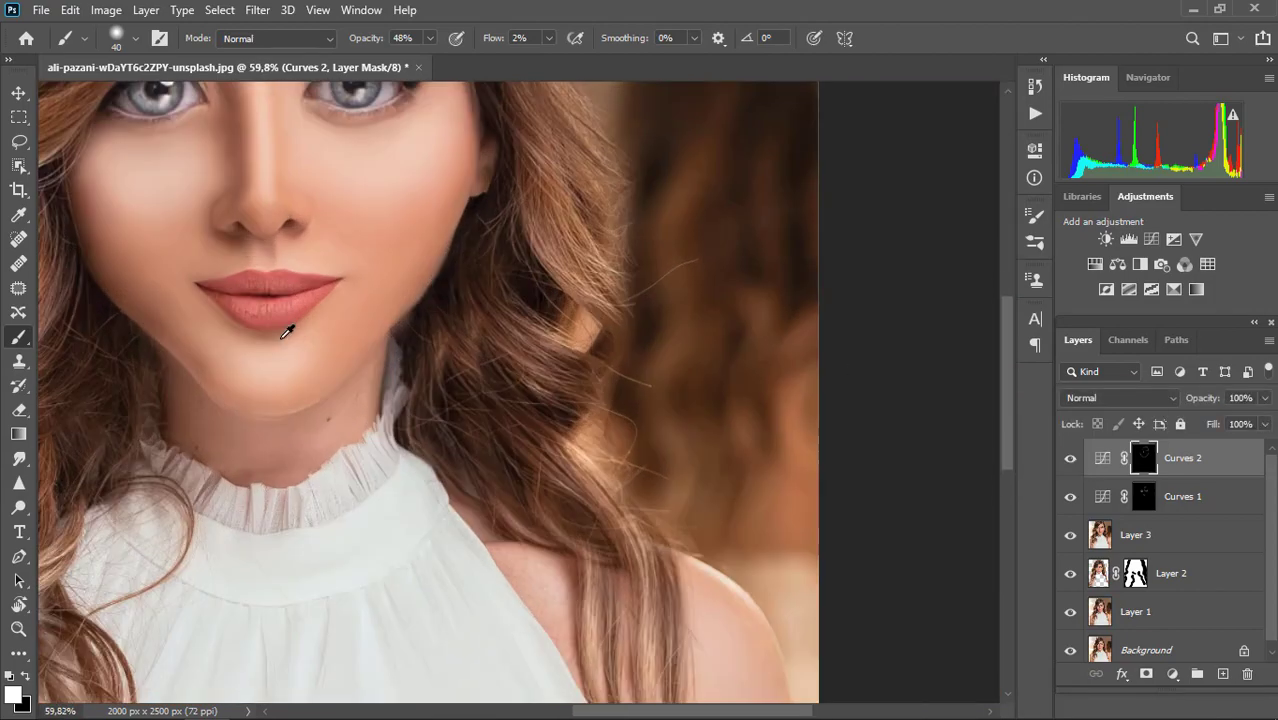
- Deepen the shadow along the jaw and cheek edge on the darkening Curves mask at brush size 81 and 69% opacity
{"action": "scroll", "coordinate": [285, 330], "scroll_direction": "up", "scroll_amount": 8}
{"action": "key", "text": "bracketleft"}
{"action": "key", "text": "bracketleft"}
{"action": "key", "text": "bracketleft"}
{"action": "key", "text": "bracketleft"}
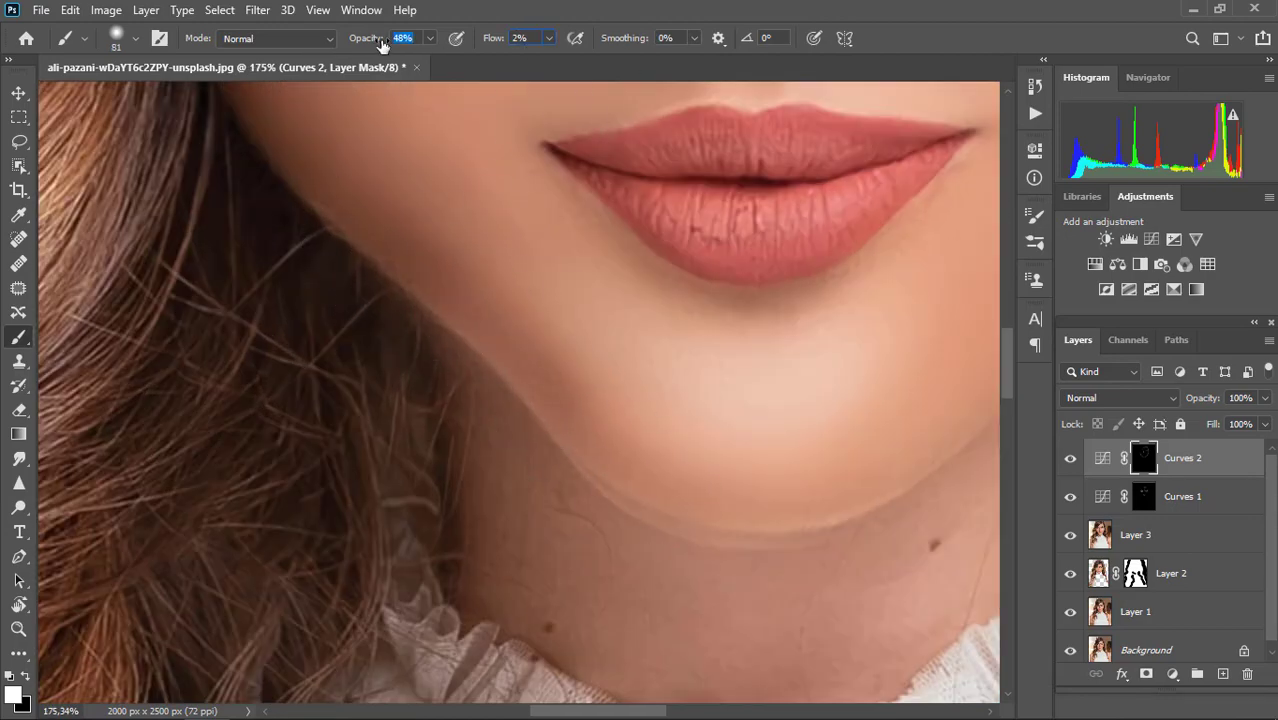
{"action": "left_click_drag", "start_coordinate": [381, 45], "coordinate": [402, 45]}
{"action": "scroll", "coordinate": [455, 230], "scroll_direction": "down", "scroll_amount": 1, "text": "alt"}
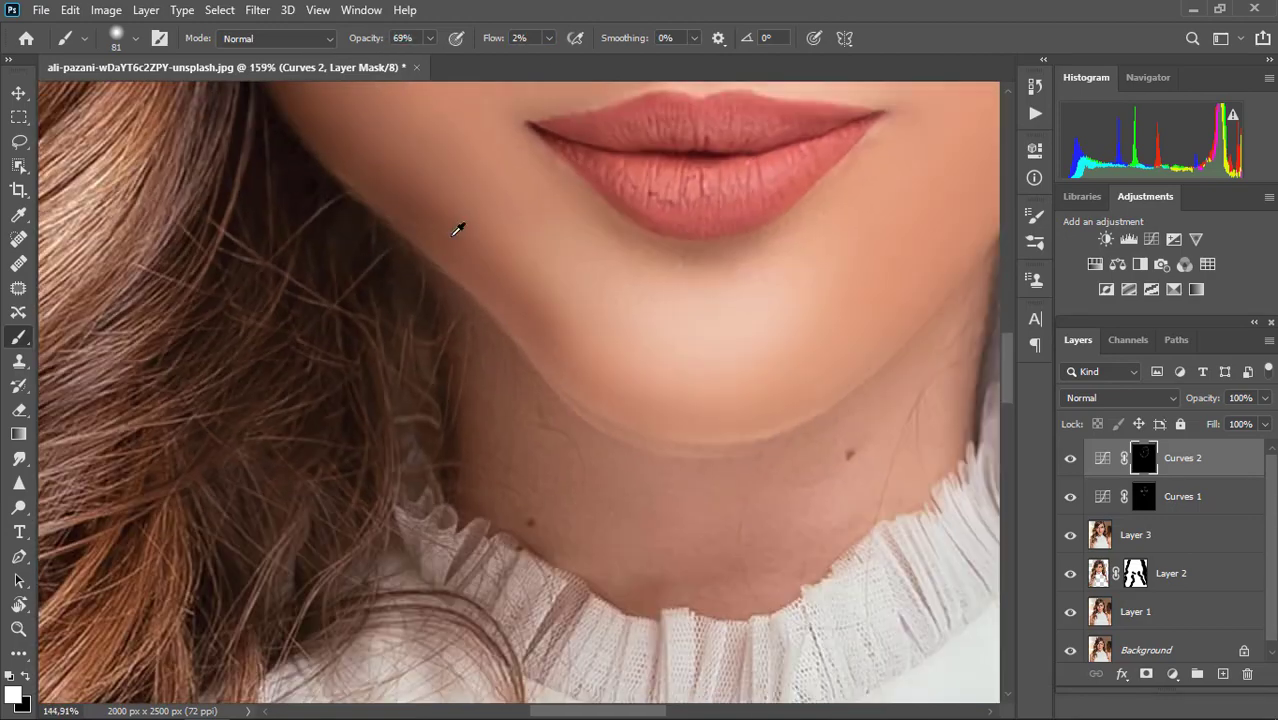
{"action": "scroll", "coordinate": [455, 230], "scroll_direction": "down", "scroll_amount": 1, "text": "alt"}
{"action": "scroll", "coordinate": [302, 251], "scroll_direction": "up", "scroll_amount": 5}
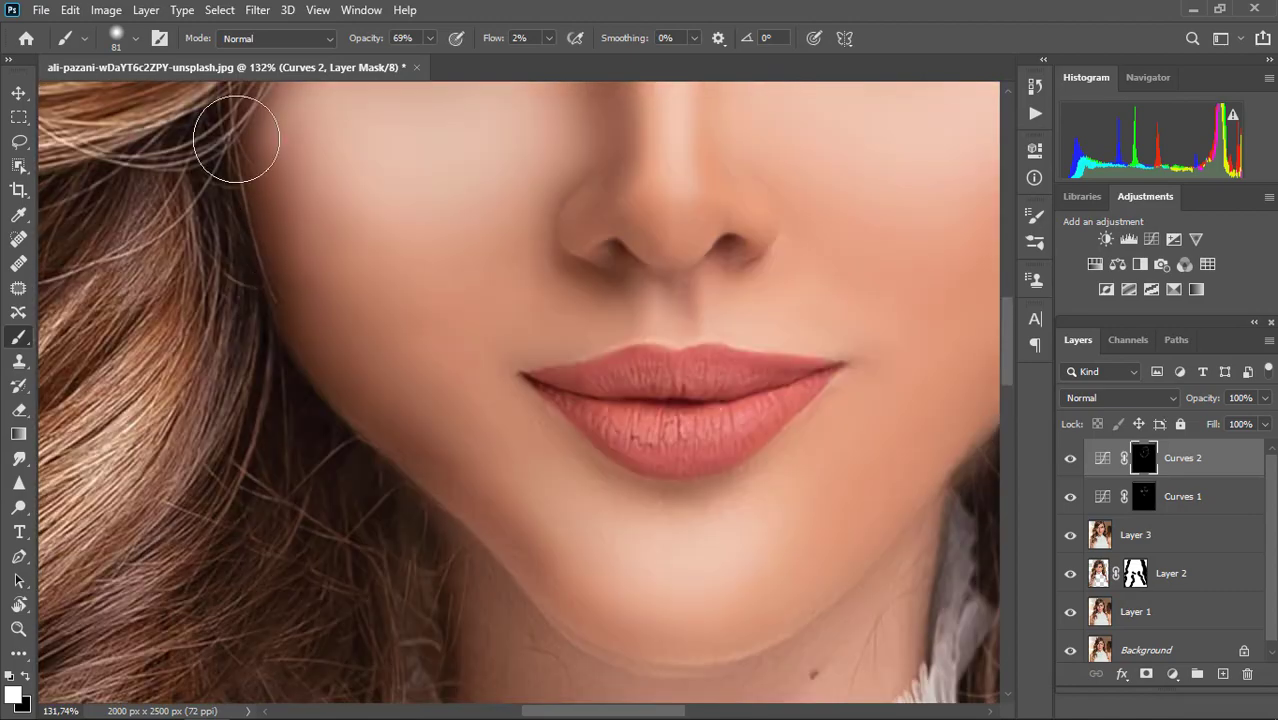
- Darken the other jaw edge and the forehead hairline, plus the outer eye corner at brush size 67
{"action": "scroll", "coordinate": [451, 394], "scroll_direction": "down", "scroll_amount": 4, "text": "alt"}
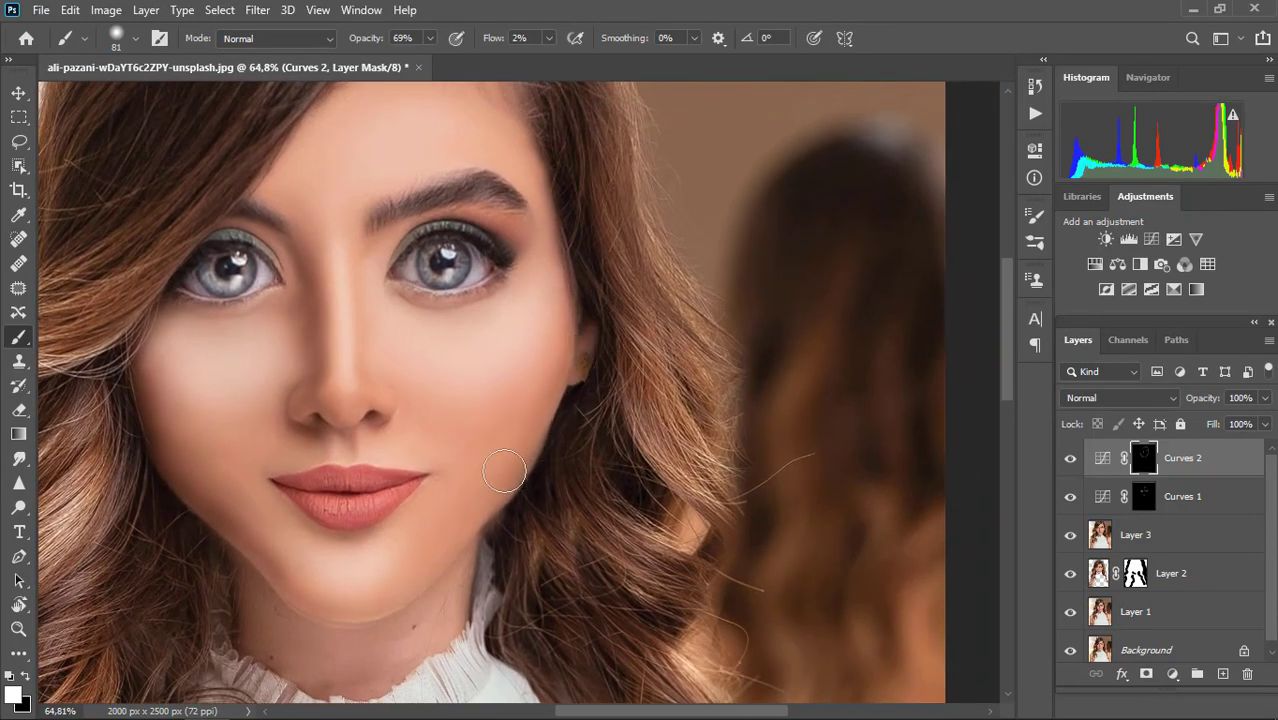
{"action": "scroll", "coordinate": [412, 591], "scroll_direction": "up", "scroll_amount": 3}
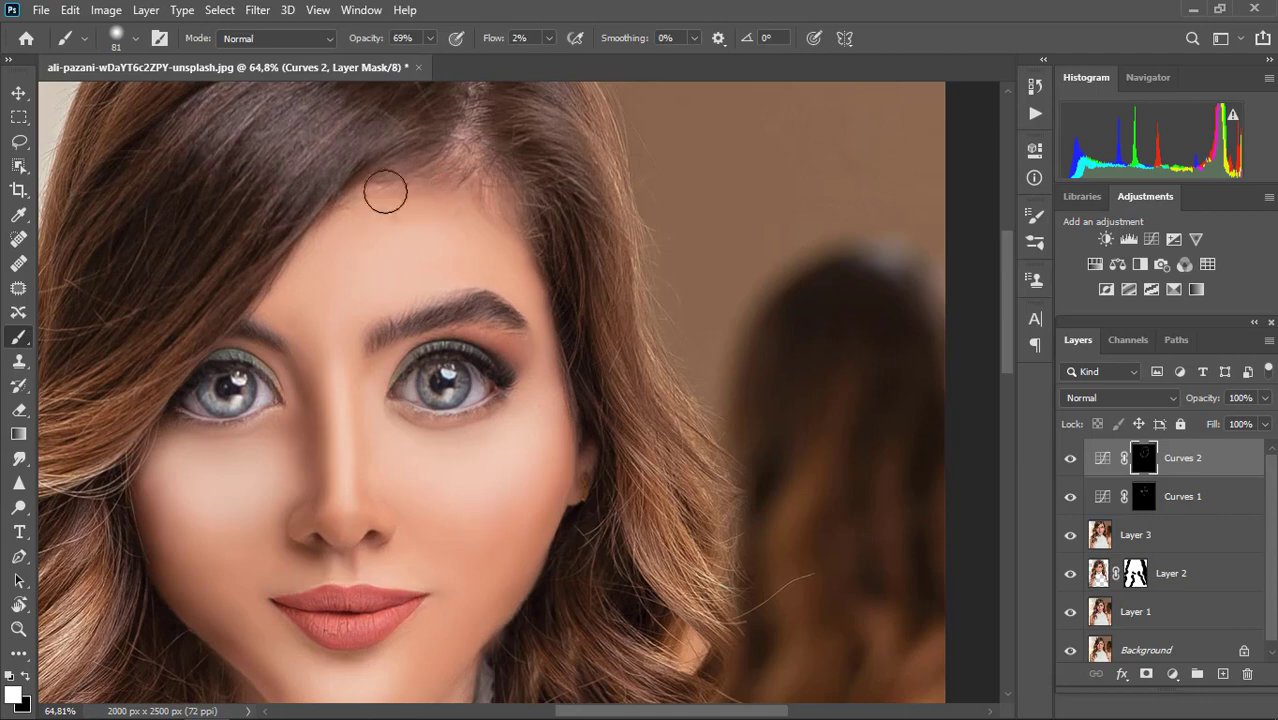
{"action": "scroll", "coordinate": [519, 409], "scroll_direction": "down", "scroll_amount": 3, "text": "alt"}
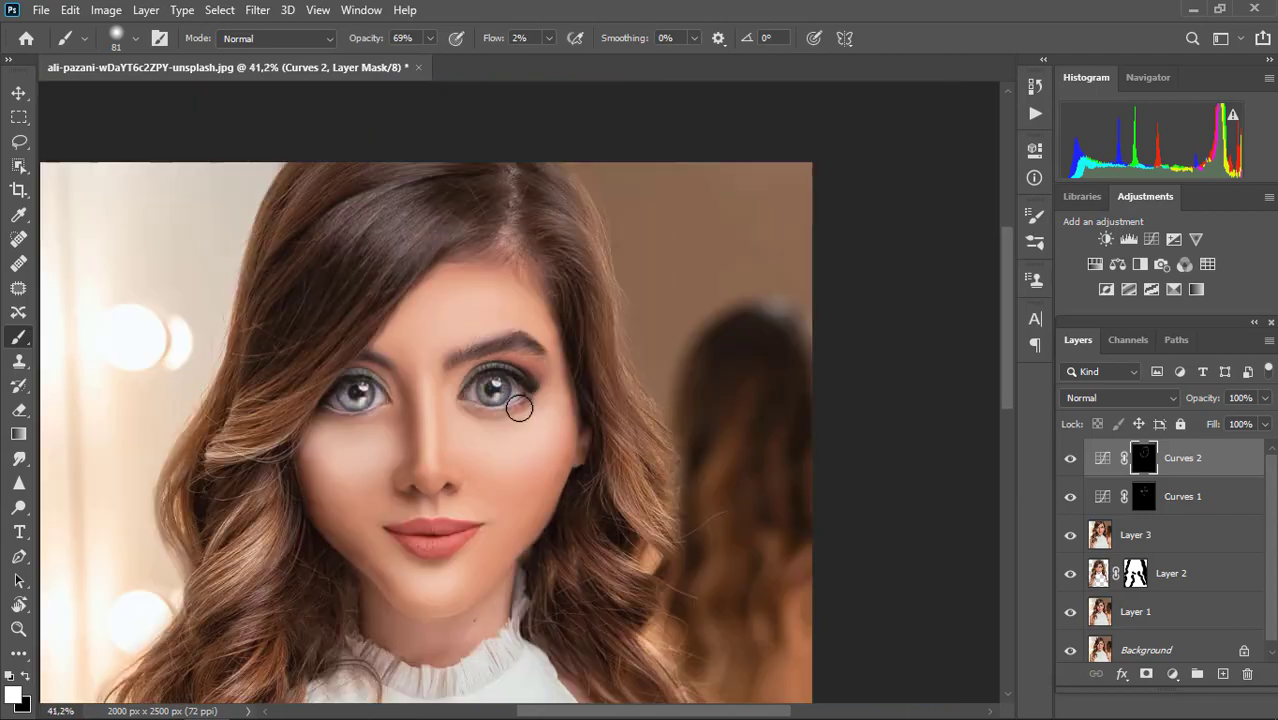
{"action": "scroll", "coordinate": [437, 446], "scroll_direction": "up", "scroll_amount": 4, "text": "alt"}
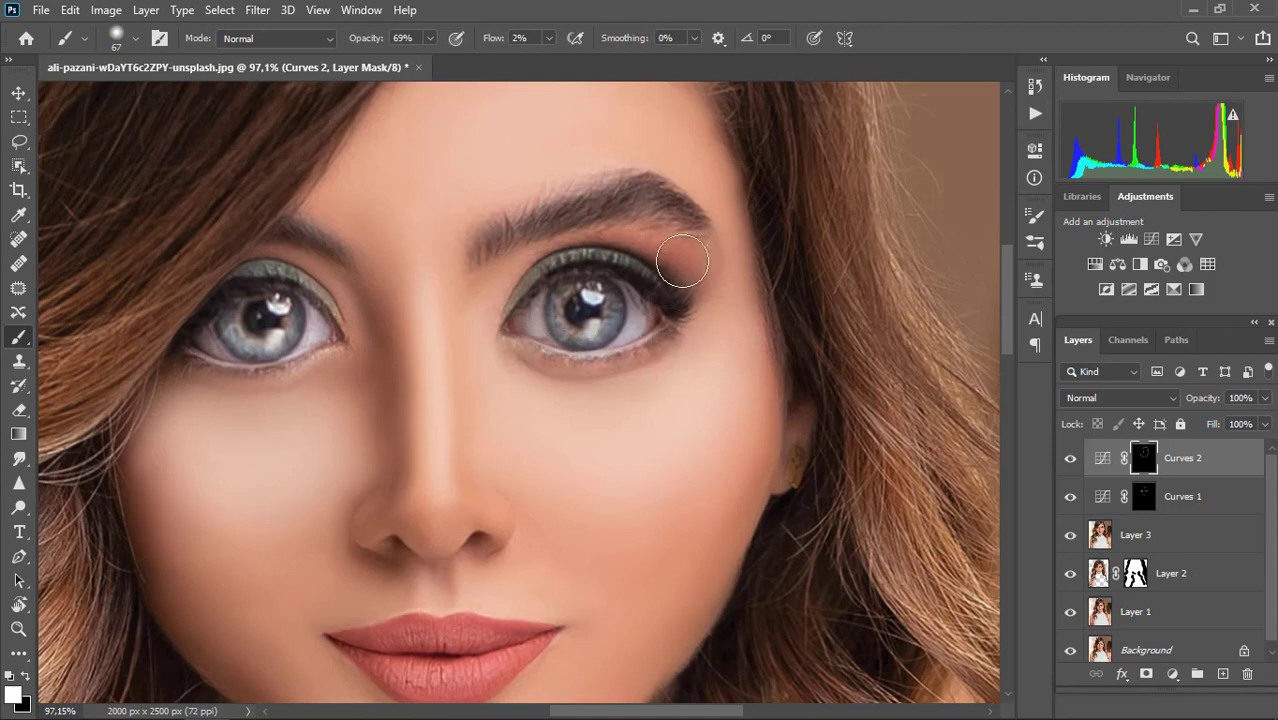
- Switch both Curves layers off and on to compare the dodge-and-burn effect in the full portrait
{"action": "scroll", "coordinate": [427, 321], "scroll_direction": "down", "scroll_amount": 8, "text": "alt"}
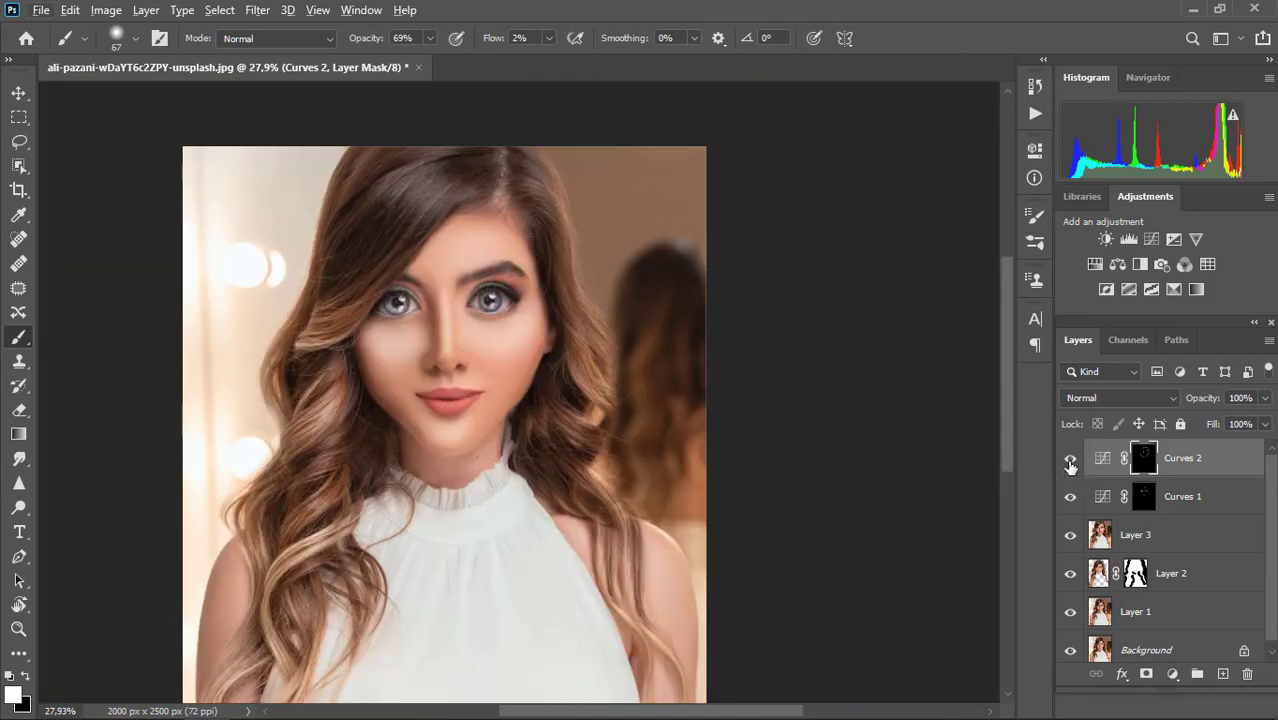
{"action": "left_click", "coordinate": [1070, 458]}
{"action": "left_click", "coordinate": [1070, 497]}
{"action": "left_click", "coordinate": [1070, 497]}
{"action": "left_click", "coordinate": [1070, 458]}
{"action": "key", "text": "ctrl+shift+alt+e"}
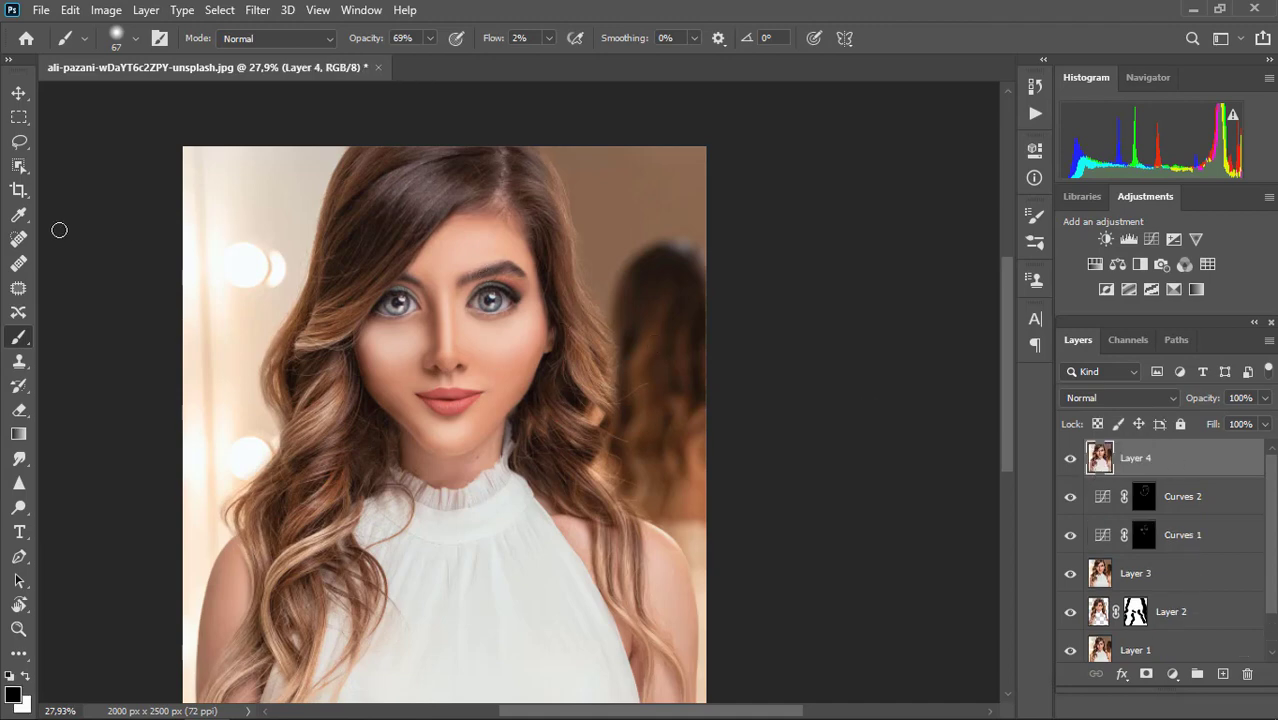
{"action": "left_click", "coordinate": [25, 652]}
{"action": "scroll", "coordinate": [373, 212], "scroll_direction": "up", "scroll_amount": 3}
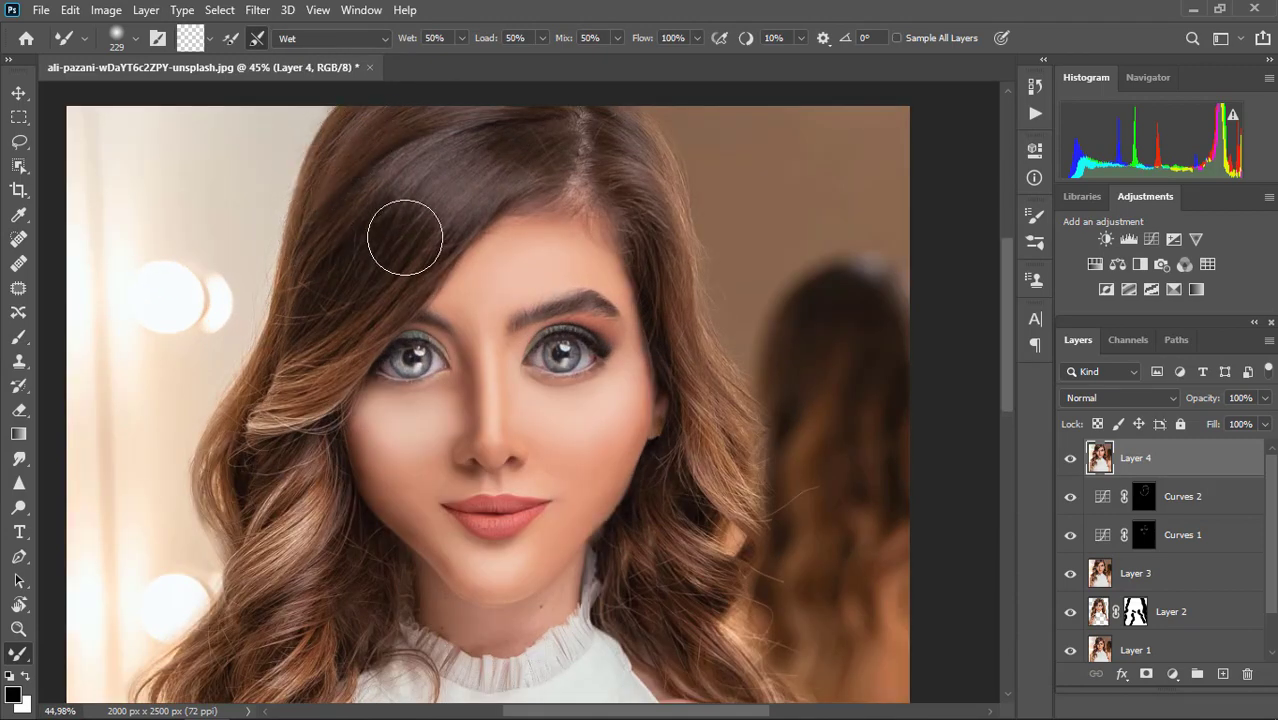
{"action": "scroll", "coordinate": [288, 380], "scroll_direction": "down", "scroll_amount": 2}
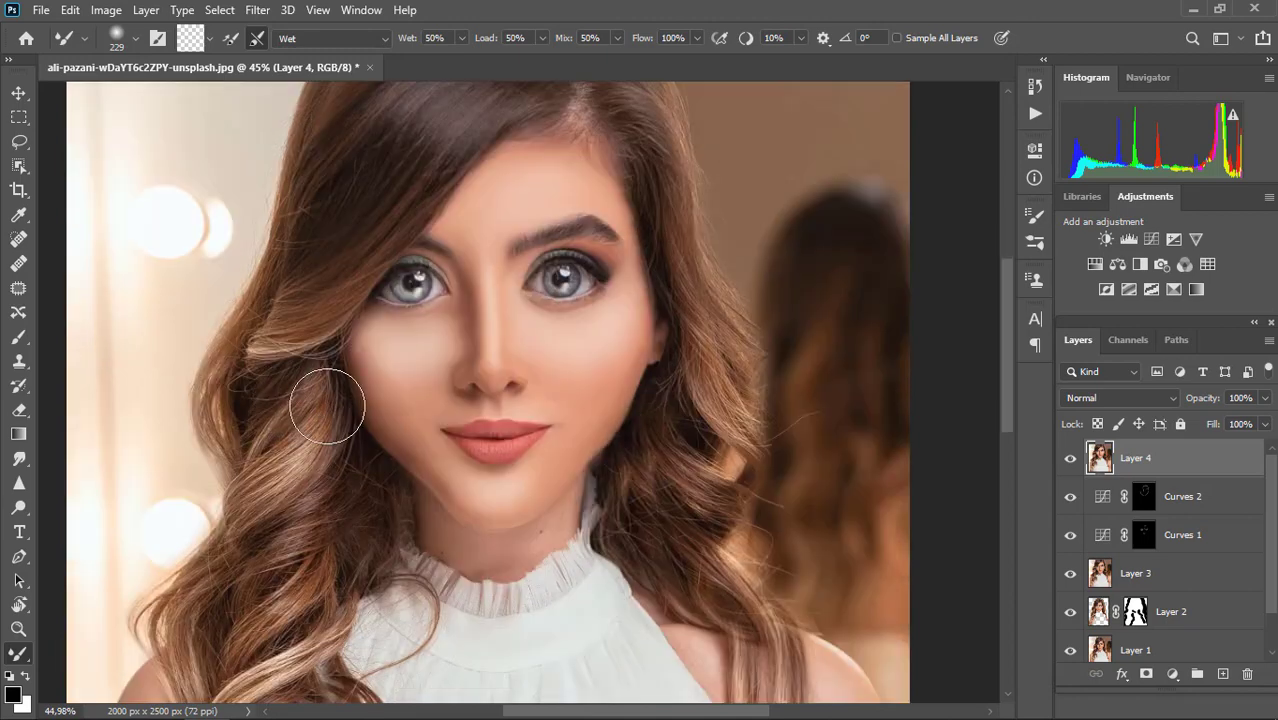
{"action": "scroll", "coordinate": [524, 249], "scroll_direction": "up", "scroll_amount": 2}
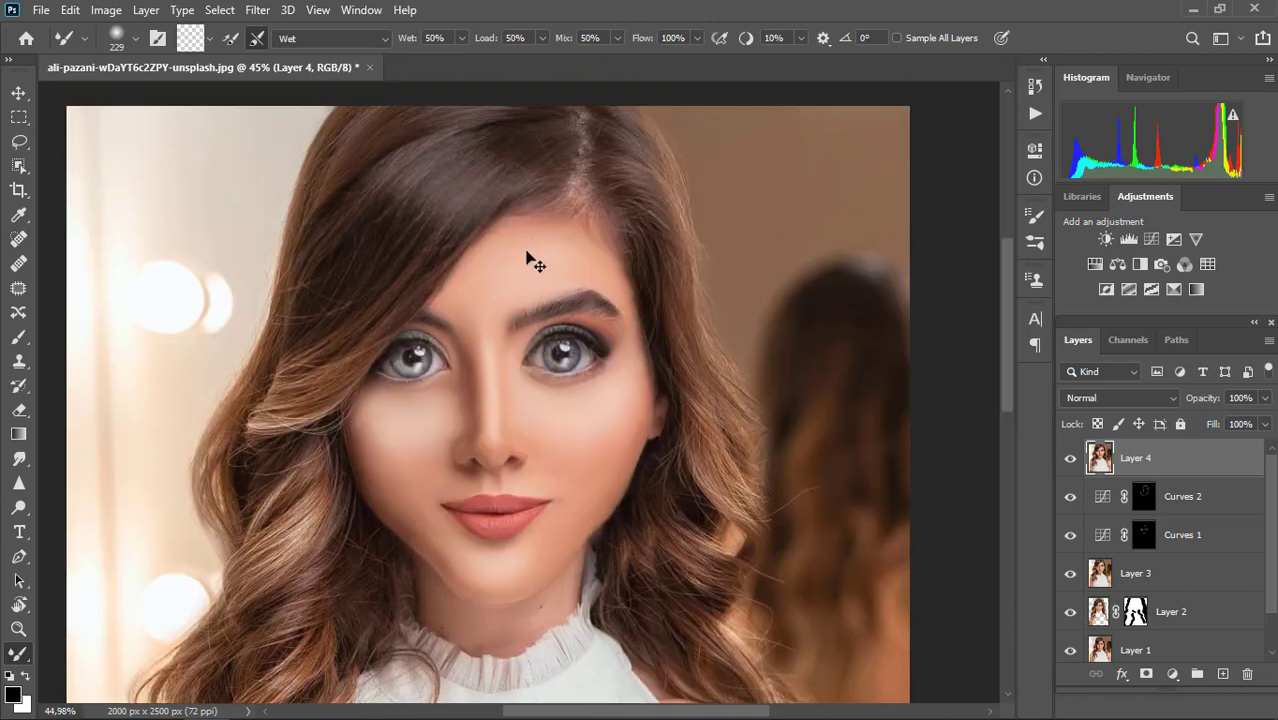
{"action": "key", "text": "Delete"}
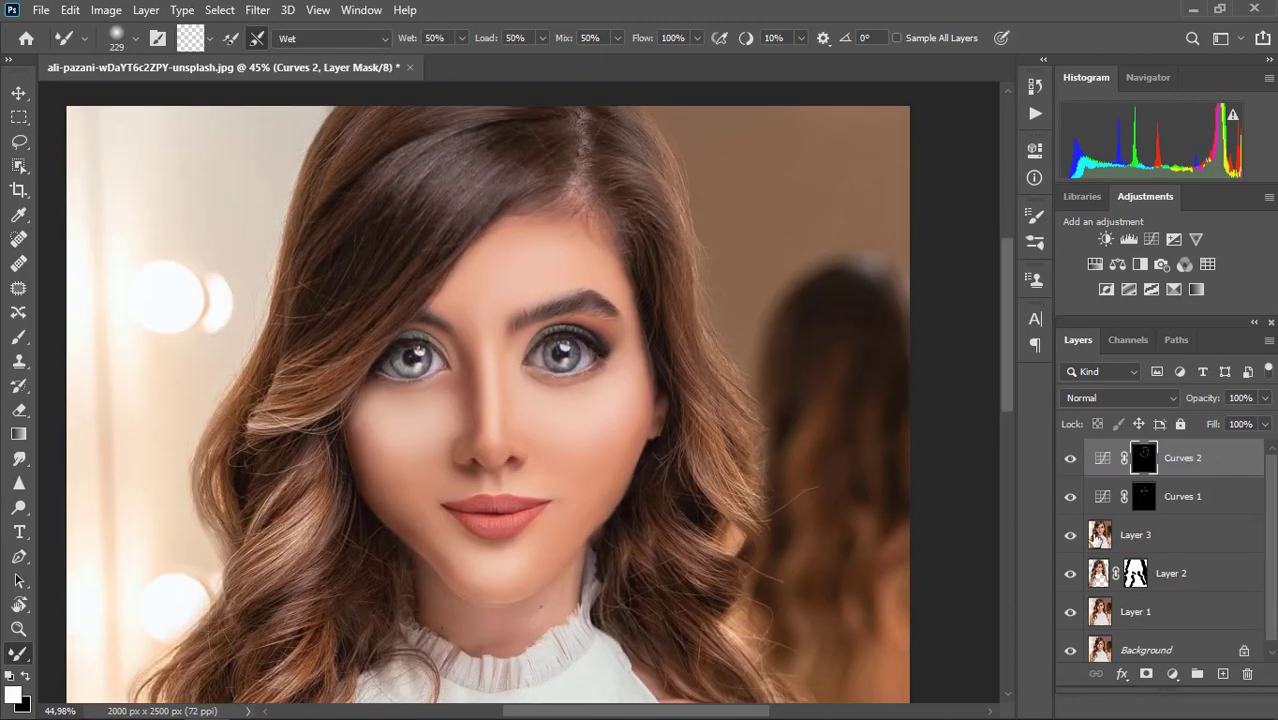
- Brighten the crown and the long curls on the lamps' side on the brightening Curves mask at brush size 236 and 69% opacity
{"action": "left_click", "coordinate": [1100, 530]}
{"action": "scroll", "coordinate": [160, 302], "scroll_direction": "up", "scroll_amount": 1}
{"action": "left_click", "coordinate": [1144, 490]}
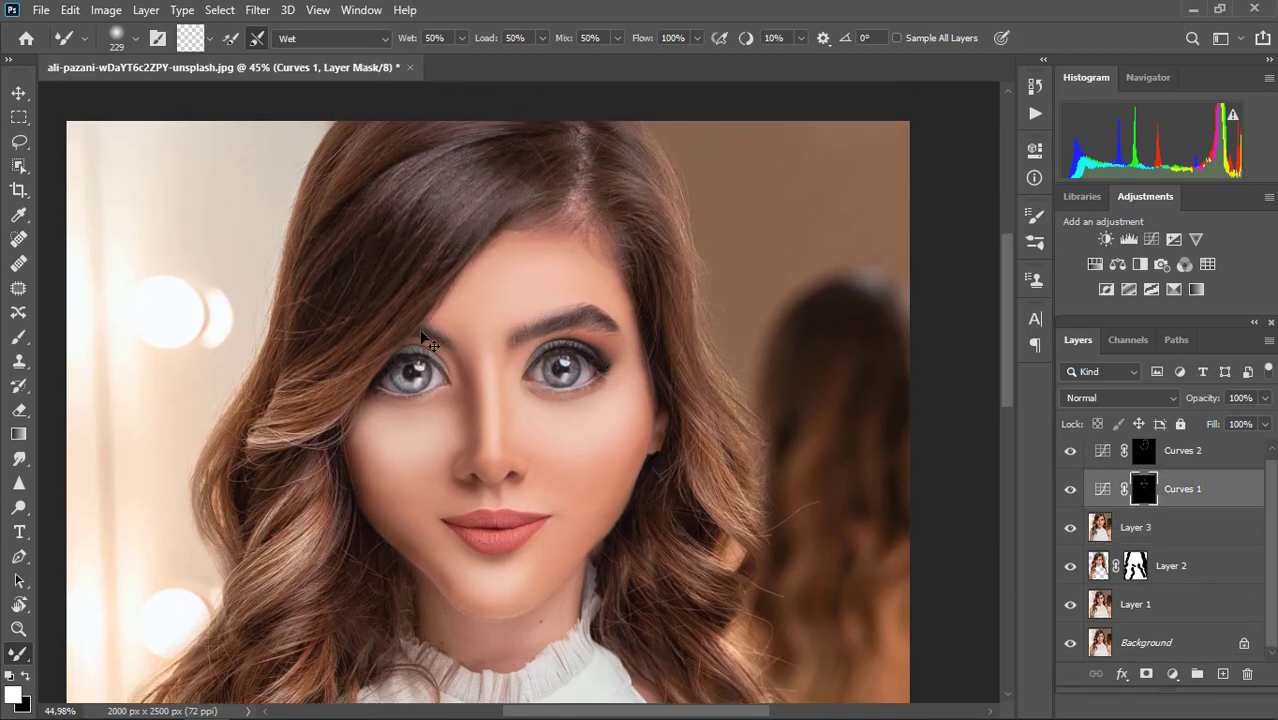
{"action": "left_click", "coordinate": [18, 337]}
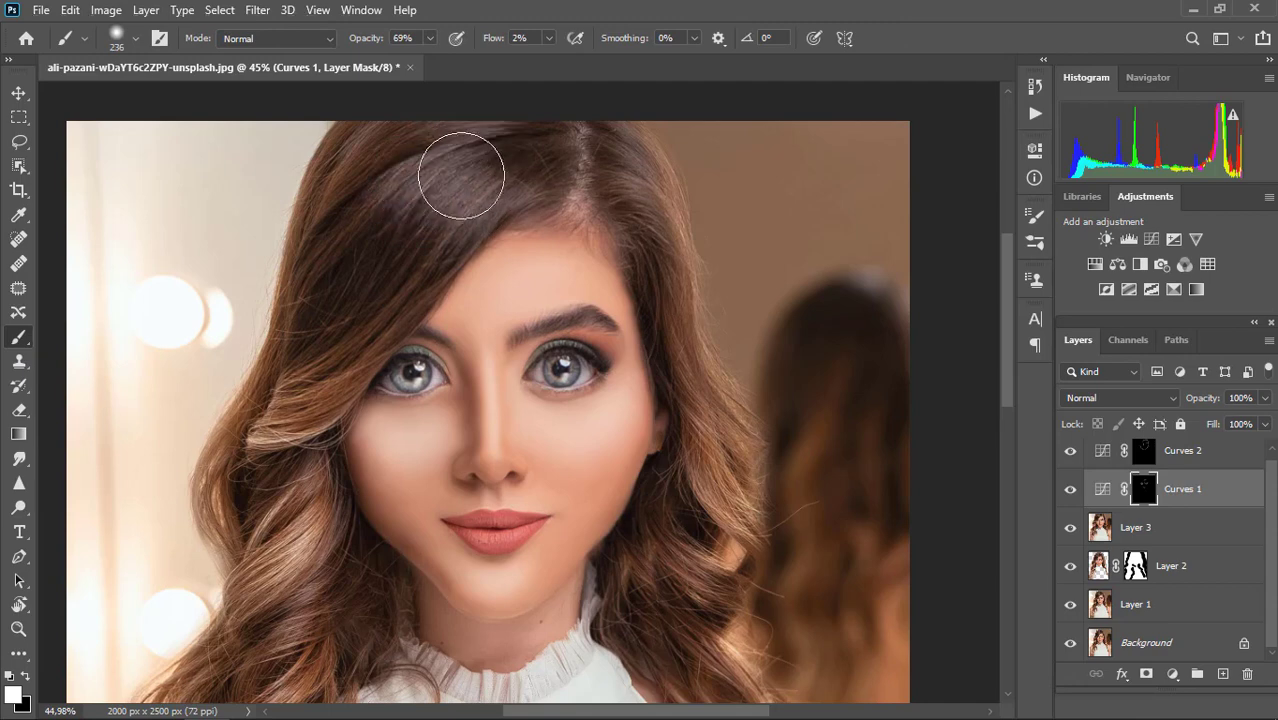
{"action": "scroll", "coordinate": [428, 163], "scroll_direction": "down", "scroll_amount": 1}
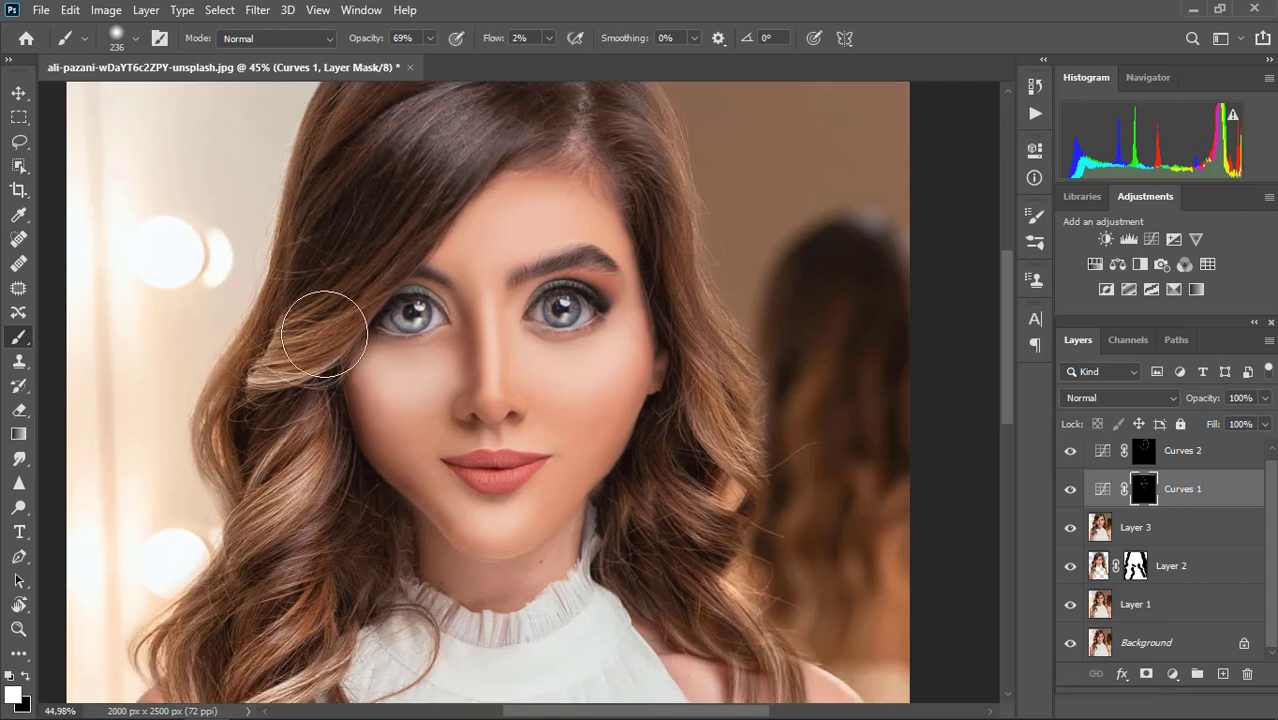
{"action": "scroll", "coordinate": [324, 335], "scroll_direction": "down", "scroll_amount": 1}
{"action": "scroll", "coordinate": [305, 445], "scroll_direction": "down", "scroll_amount": 1}
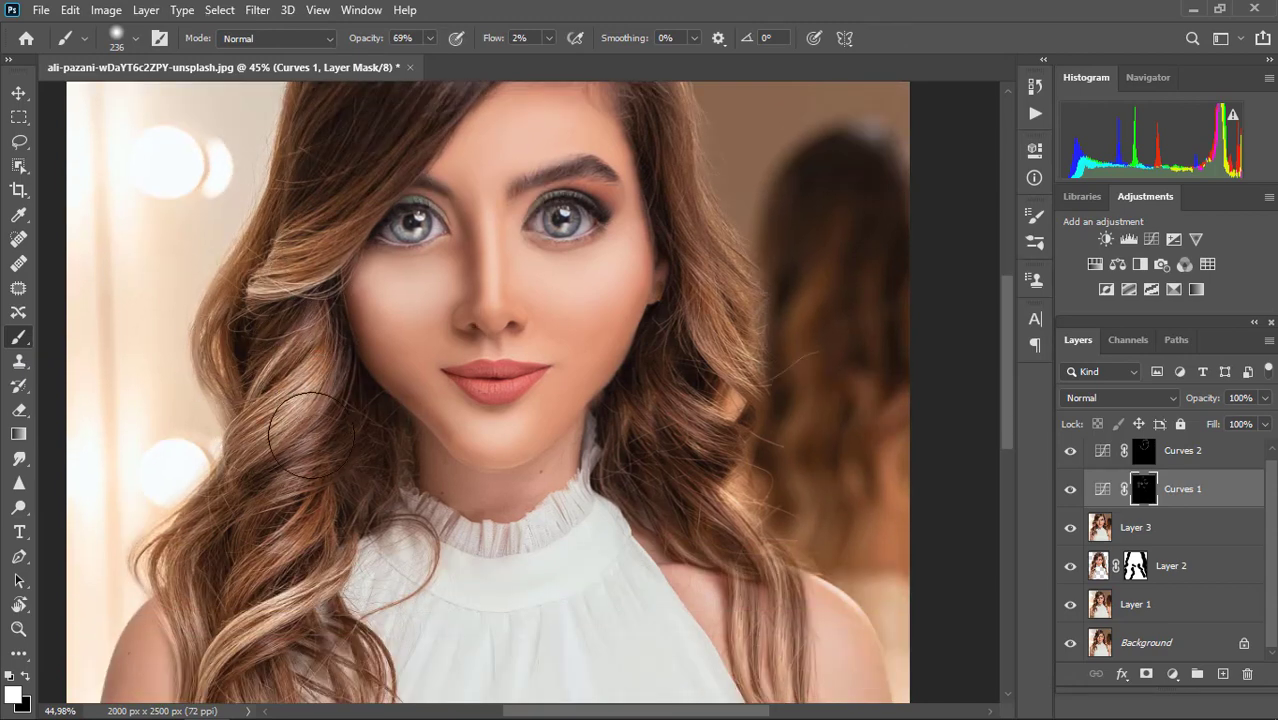
{"action": "scroll", "coordinate": [285, 448], "scroll_direction": "down", "scroll_amount": 1}
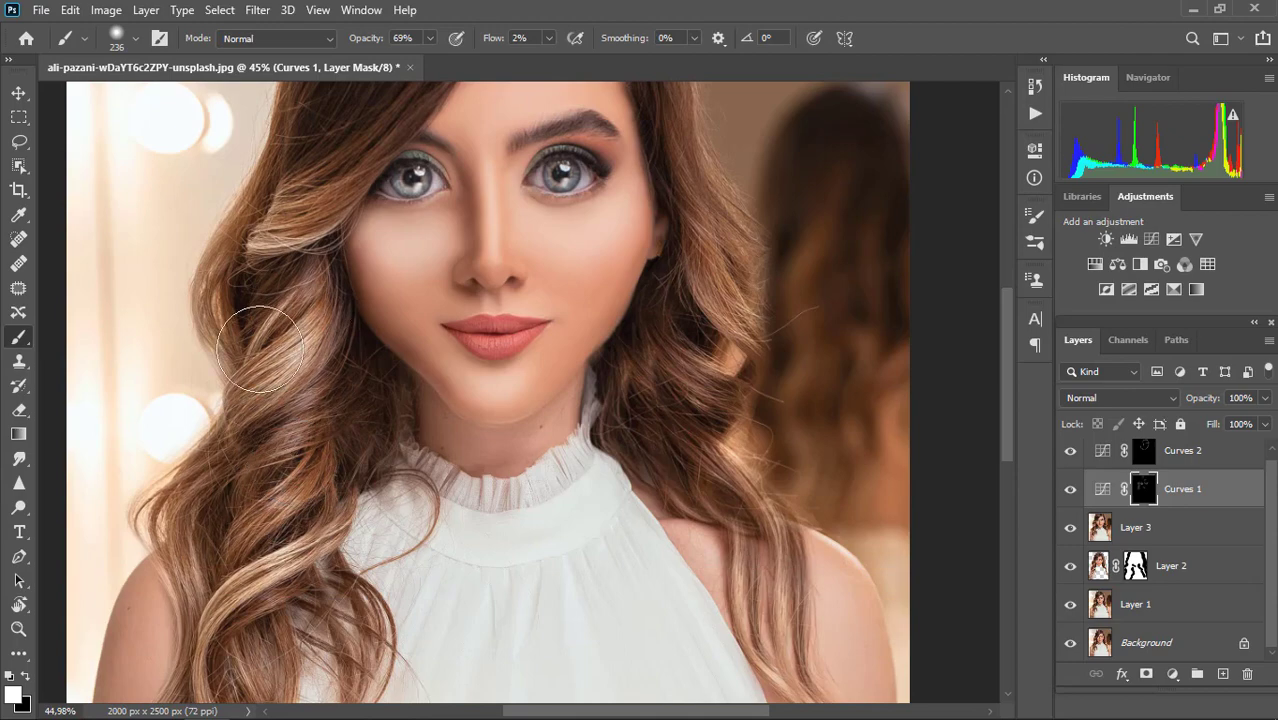
{"action": "scroll", "coordinate": [230, 420], "scroll_direction": "down", "scroll_amount": 3}
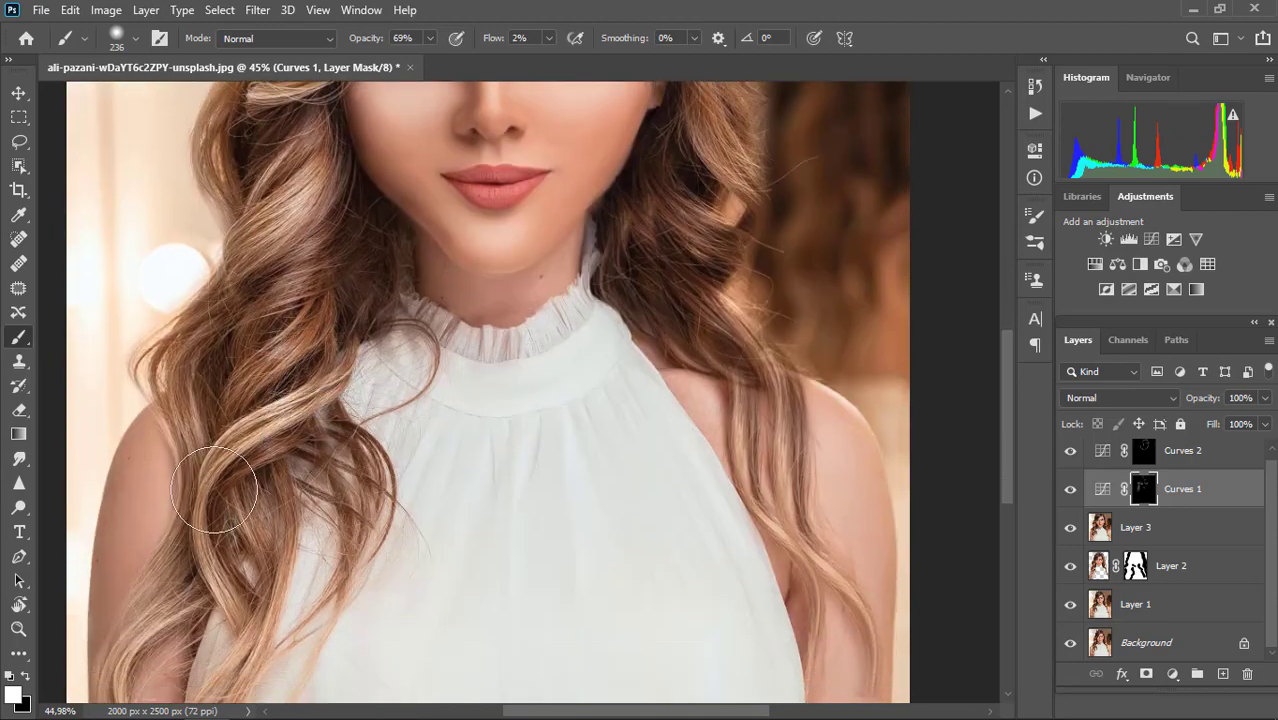
{"action": "scroll", "coordinate": [762, 394], "scroll_direction": "down", "scroll_amount": 1}
- Brighten the hair on the mirror reflection's side up to the crown, and compare with the brightening Curves layer hidden and shown
{"action": "scroll", "coordinate": [662, 294], "scroll_direction": "up", "scroll_amount": 3}
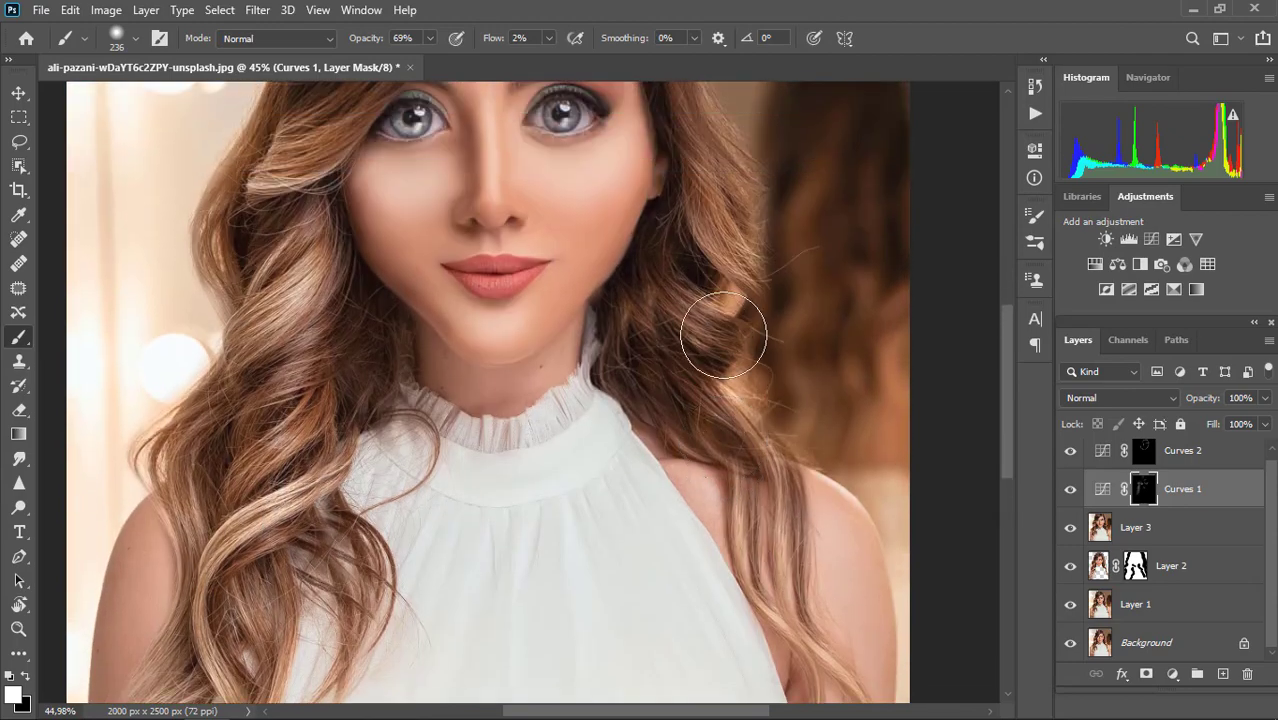
{"action": "scroll", "coordinate": [723, 335], "scroll_direction": "up", "scroll_amount": 2}
{"action": "scroll", "coordinate": [716, 240], "scroll_direction": "up", "scroll_amount": 1}
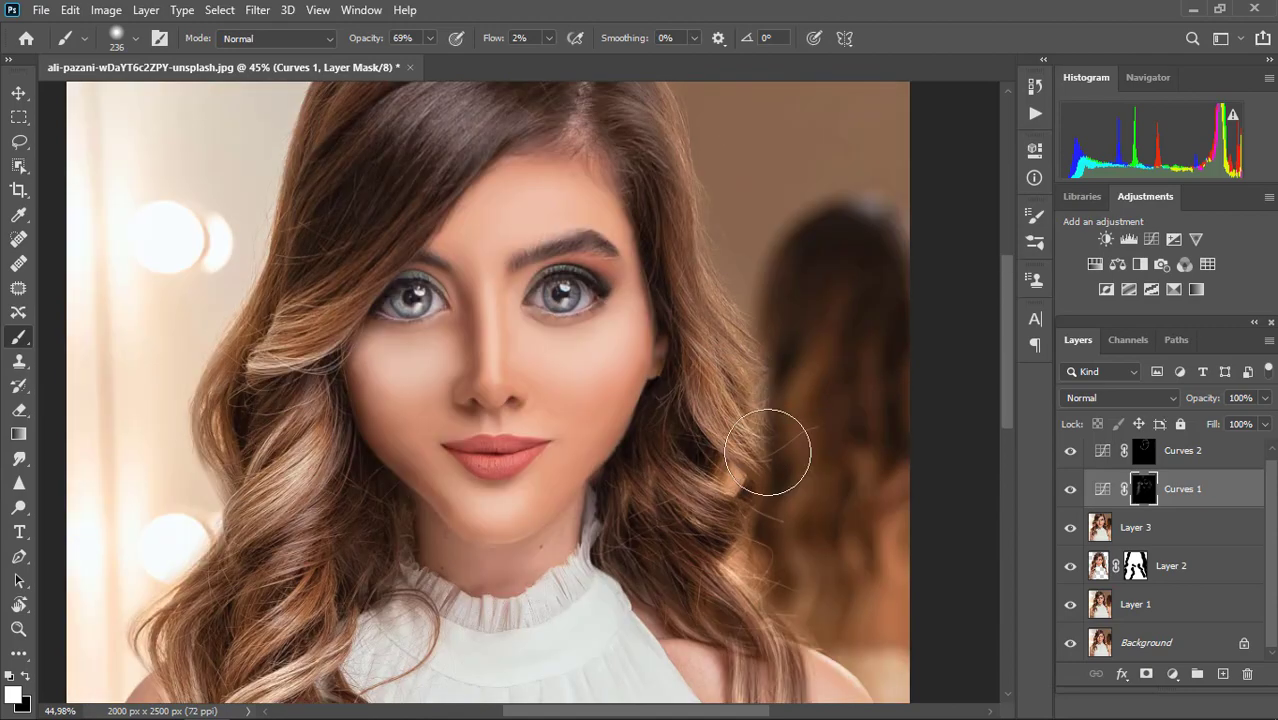
{"action": "scroll", "coordinate": [720, 395], "scroll_direction": "up", "scroll_amount": 1}
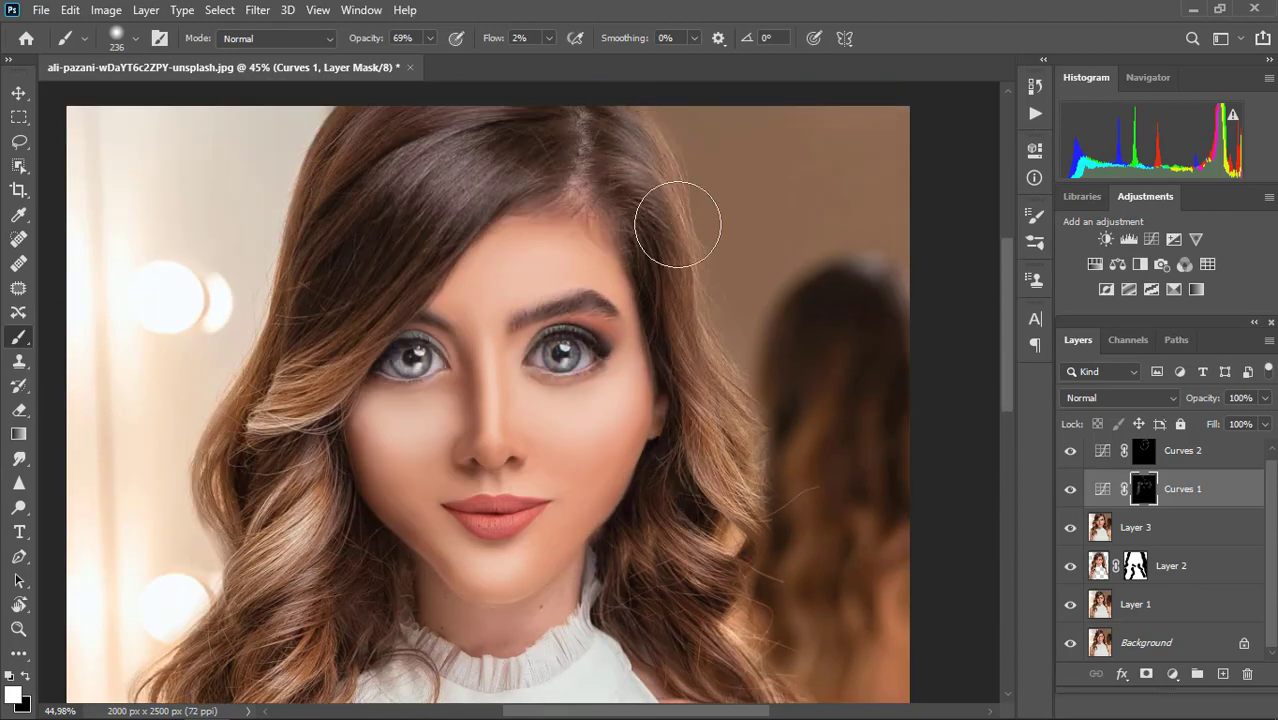
{"action": "scroll", "coordinate": [677, 224], "scroll_direction": "down", "scroll_amount": 2}
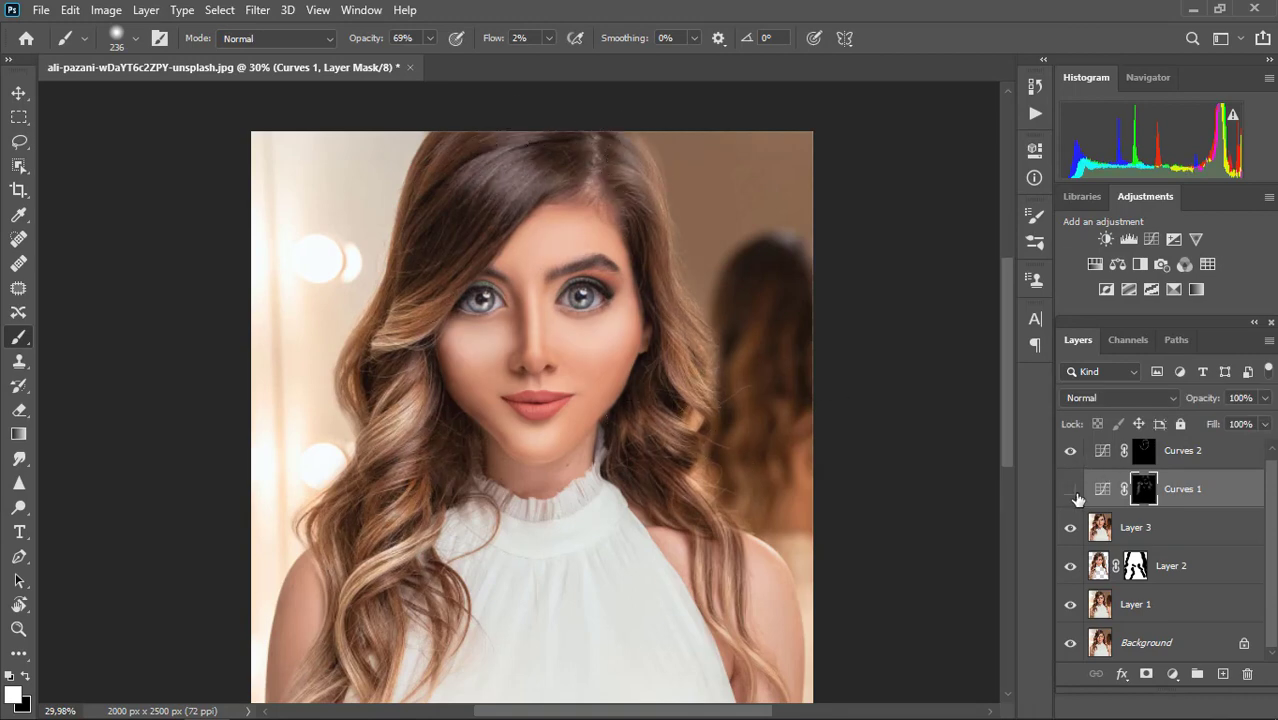
{"action": "left_click", "coordinate": [1074, 492]}
- Stamp all visible layers into a new top layer and smooth the crown hair with the Mixer Brush at size 229
{"action": "key", "text": "ctrl+alt+shift+e"}
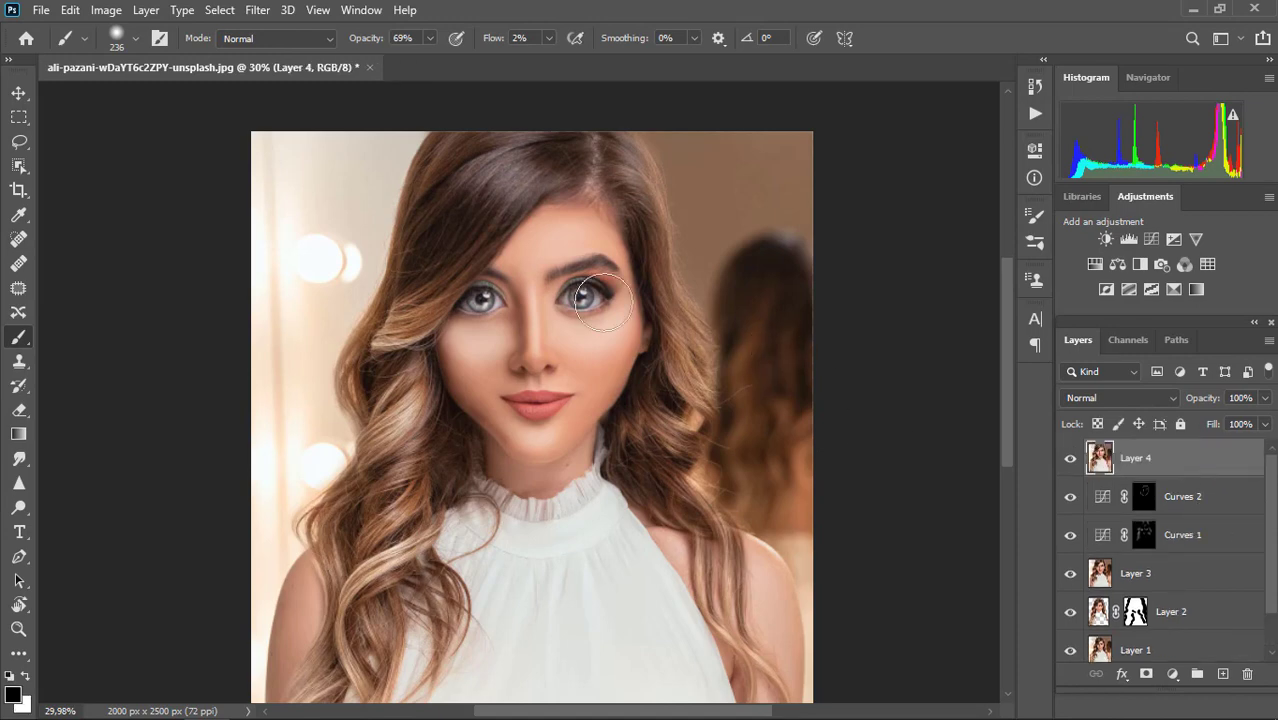
{"action": "scroll", "coordinate": [131, 366], "scroll_direction": "up", "scroll_amount": 1}
{"action": "left_click", "coordinate": [18, 653]}
{"action": "scroll", "coordinate": [476, 194], "scroll_direction": "up", "scroll_amount": 1}
{"action": "scroll", "coordinate": [535, 251], "scroll_direction": "up", "scroll_amount": 3}
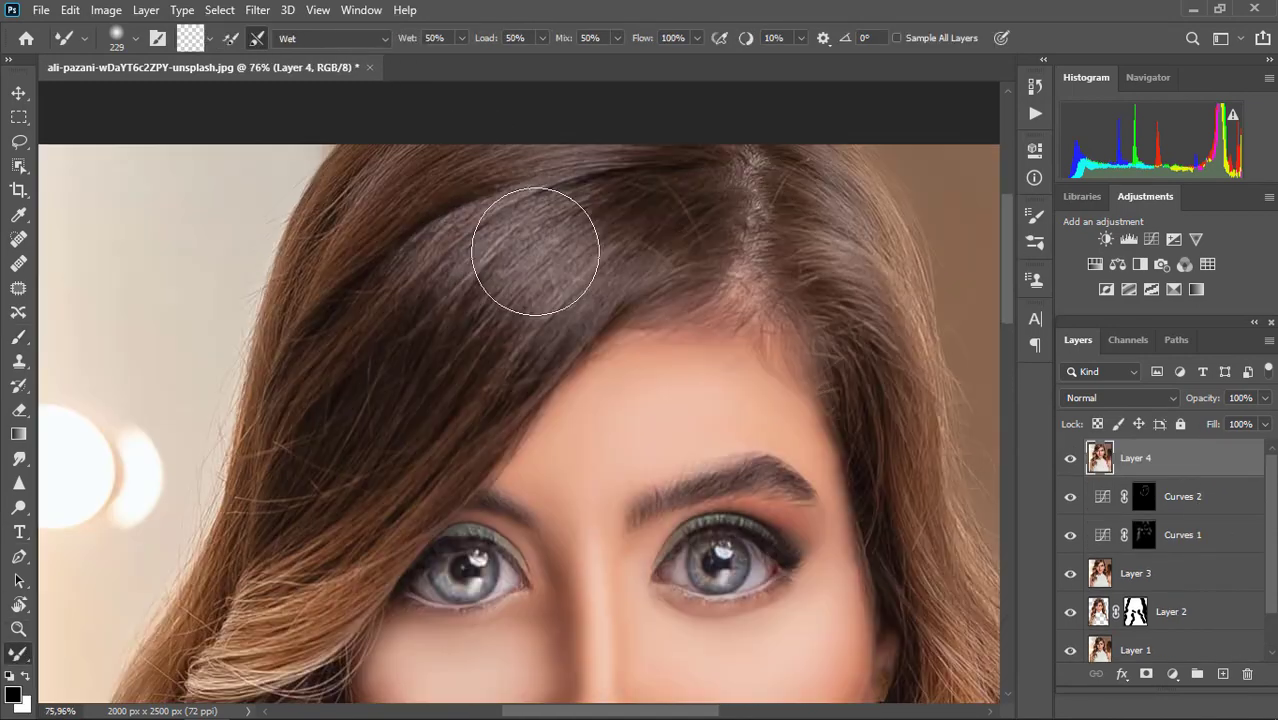
{"action": "mouse_move", "coordinate": [535, 251]}
{"action": "left_mouse_down"}
{"action": "mouse_move", "coordinate": [566, 263]}
{"action": "mouse_move", "coordinate": [517, 201]}
{"action": "mouse_move", "coordinate": [551, 175]}
{"action": "mouse_move", "coordinate": [619, 205]}
{"action": "mouse_move", "coordinate": [699, 198]}
{"action": "mouse_move", "coordinate": [655, 235]}
{"action": "left_mouse_up"}
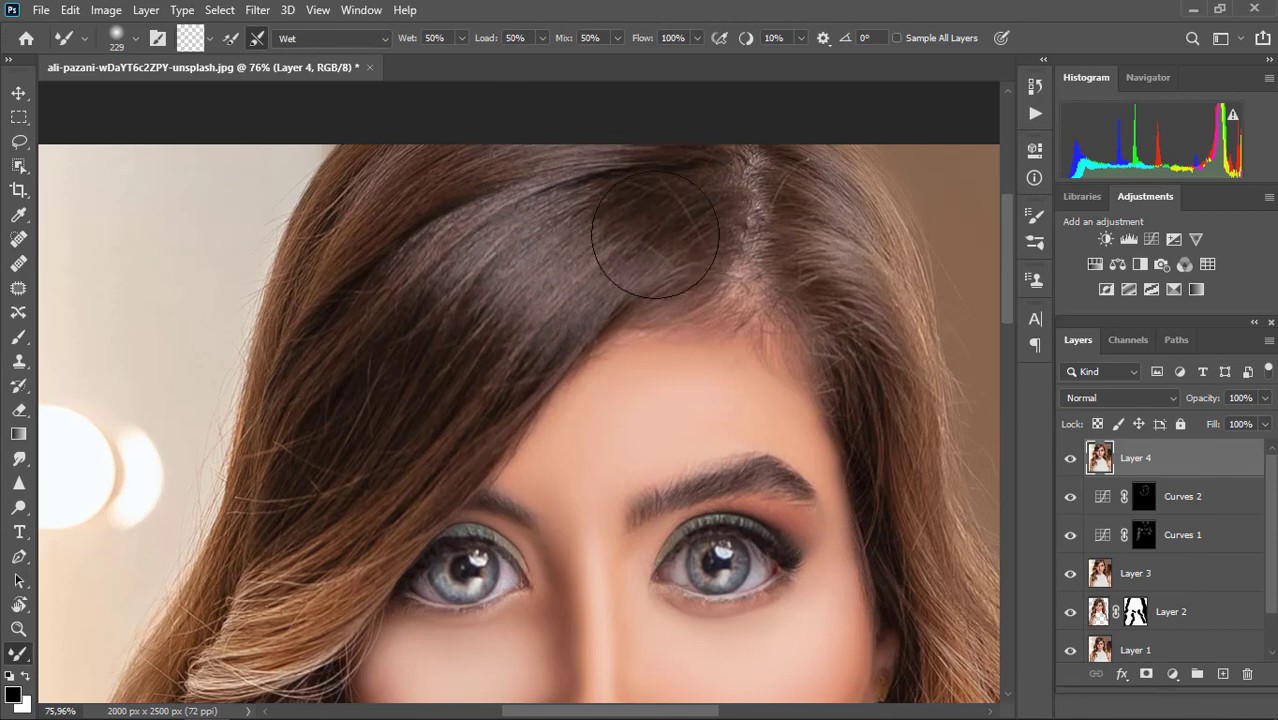
- Smooth the swept hair beside the eye on the lamps' side with the Mixer Brush at size 229
{"action": "scroll", "coordinate": [330, 320], "scroll_direction": "down", "scroll_amount": 2}
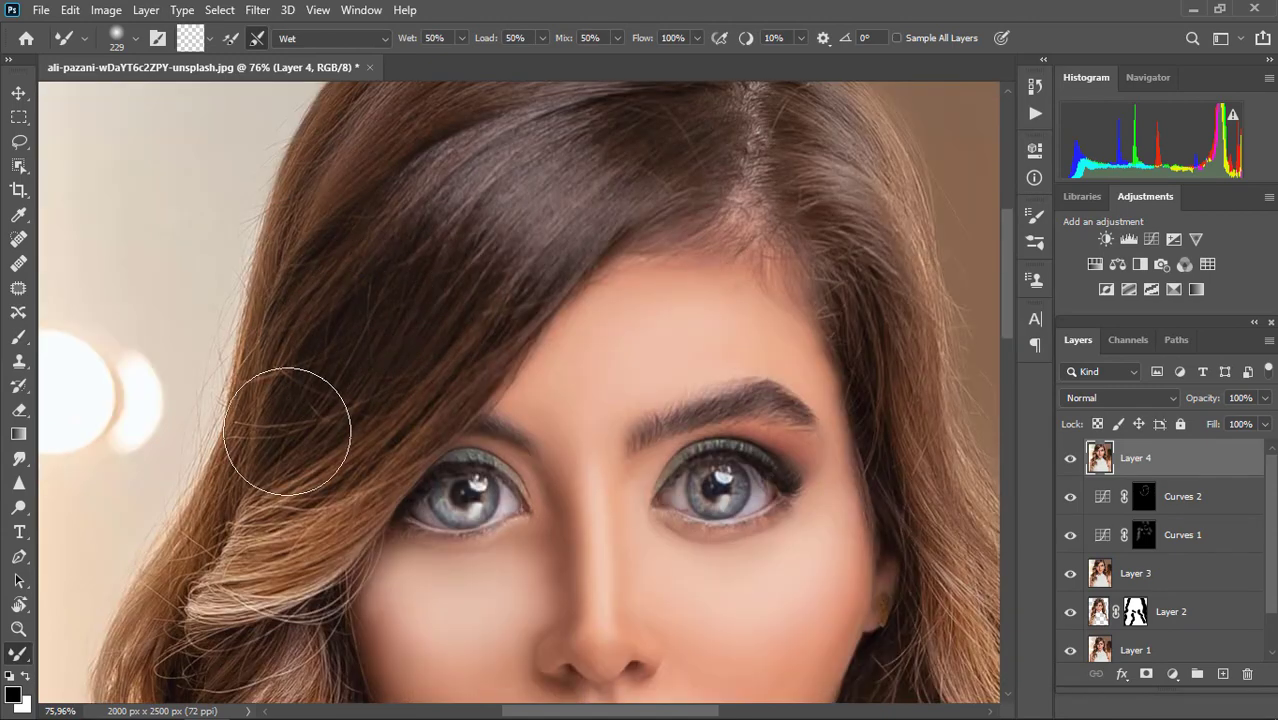
{"action": "scroll", "coordinate": [330, 395], "scroll_direction": "down", "scroll_amount": 2}
{"action": "mouse_move", "coordinate": [300, 399]}
{"action": "left_mouse_down"}
{"action": "mouse_move", "coordinate": [250, 494]}
{"action": "mouse_move", "coordinate": [346, 404]}
{"action": "left_mouse_up"}
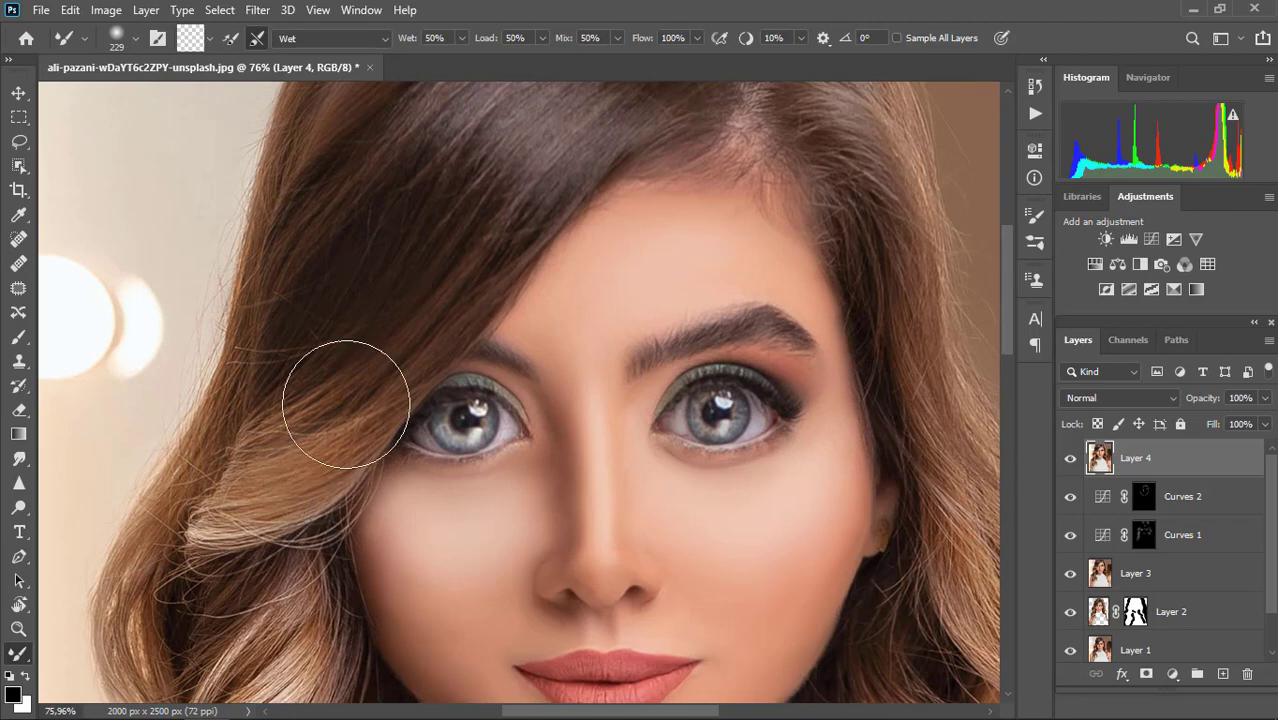
- Reduce the Mixer Brush to size 139 and smooth the curls along the cheek and jaw on the lamps' side
{"action": "scroll", "coordinate": [346, 404], "scroll_direction": "down", "scroll_amount": 2}
{"action": "key", "text": "bracketleft"}
{"action": "key", "text": "bracketleft"}
{"action": "key", "text": "bracketleft"}
{"action": "key", "text": "bracketleft"}
{"action": "key", "text": "bracketleft"}
{"action": "key", "text": "bracketleft"}
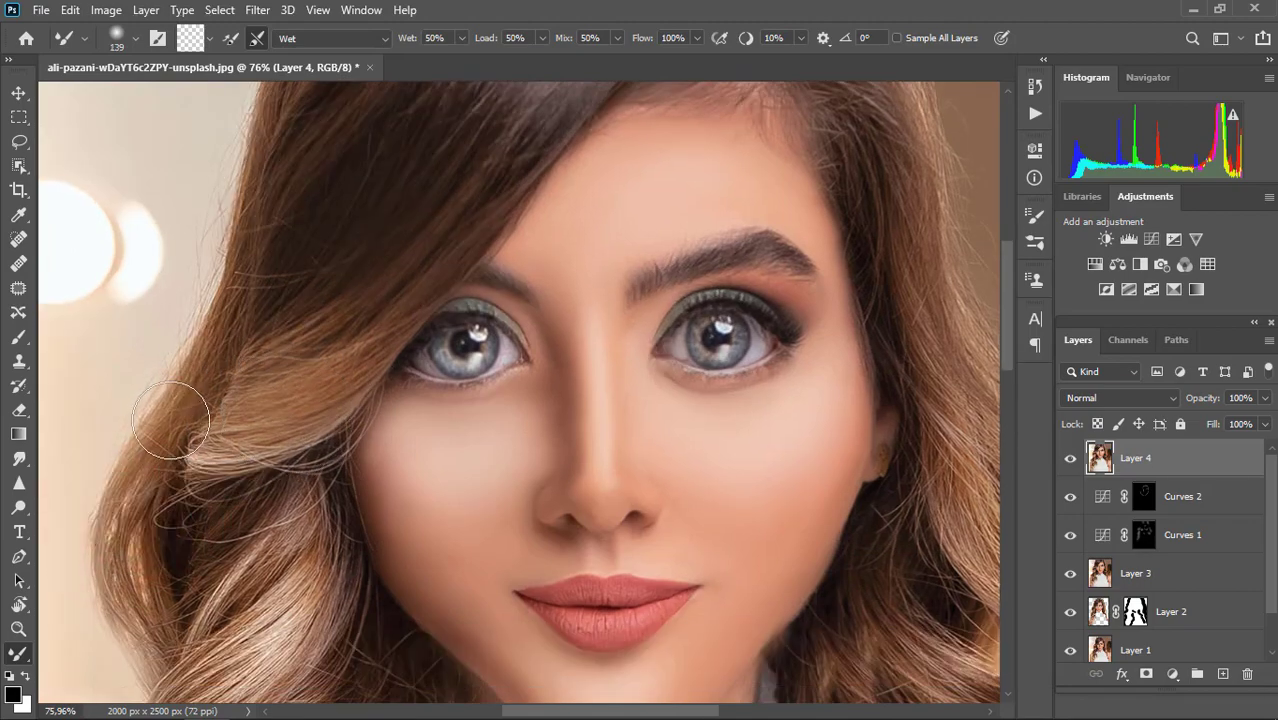
{"action": "scroll", "coordinate": [160, 600], "scroll_direction": "down", "scroll_amount": 2}
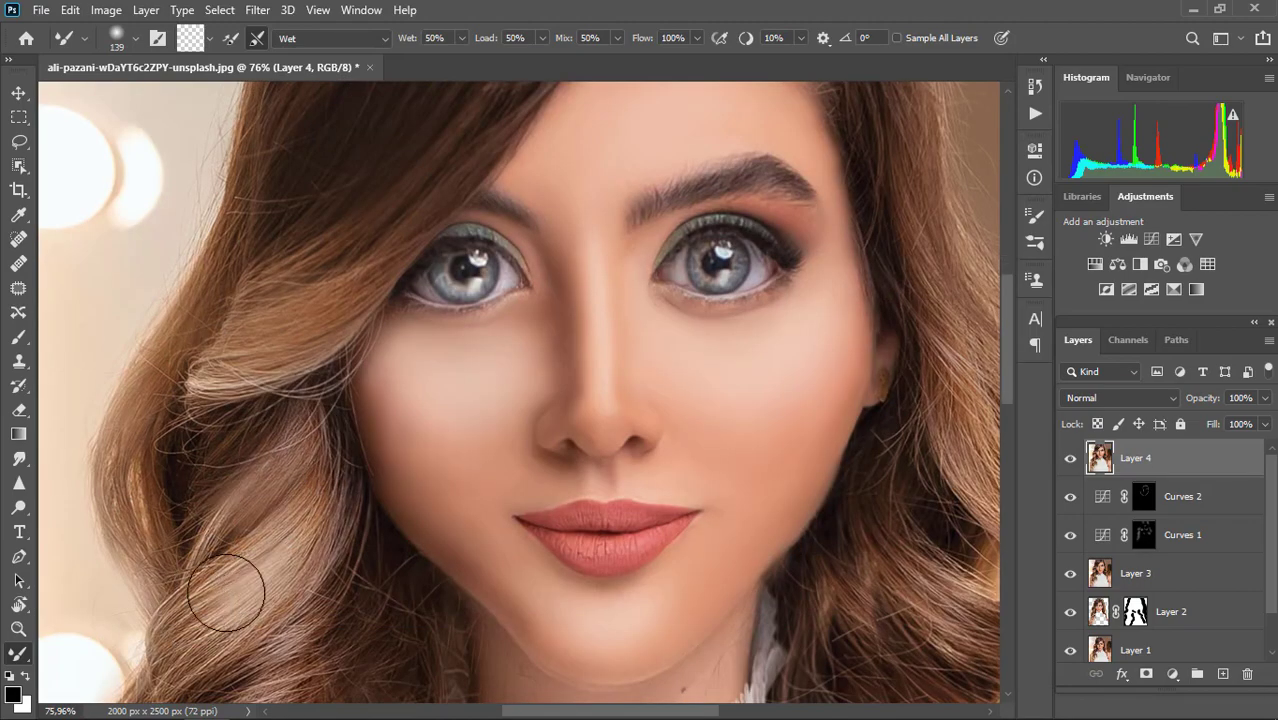
{"action": "scroll", "coordinate": [226, 592], "scroll_direction": "down", "scroll_amount": 4}
{"action": "scroll", "coordinate": [234, 513], "scroll_direction": "down", "scroll_amount": 1}
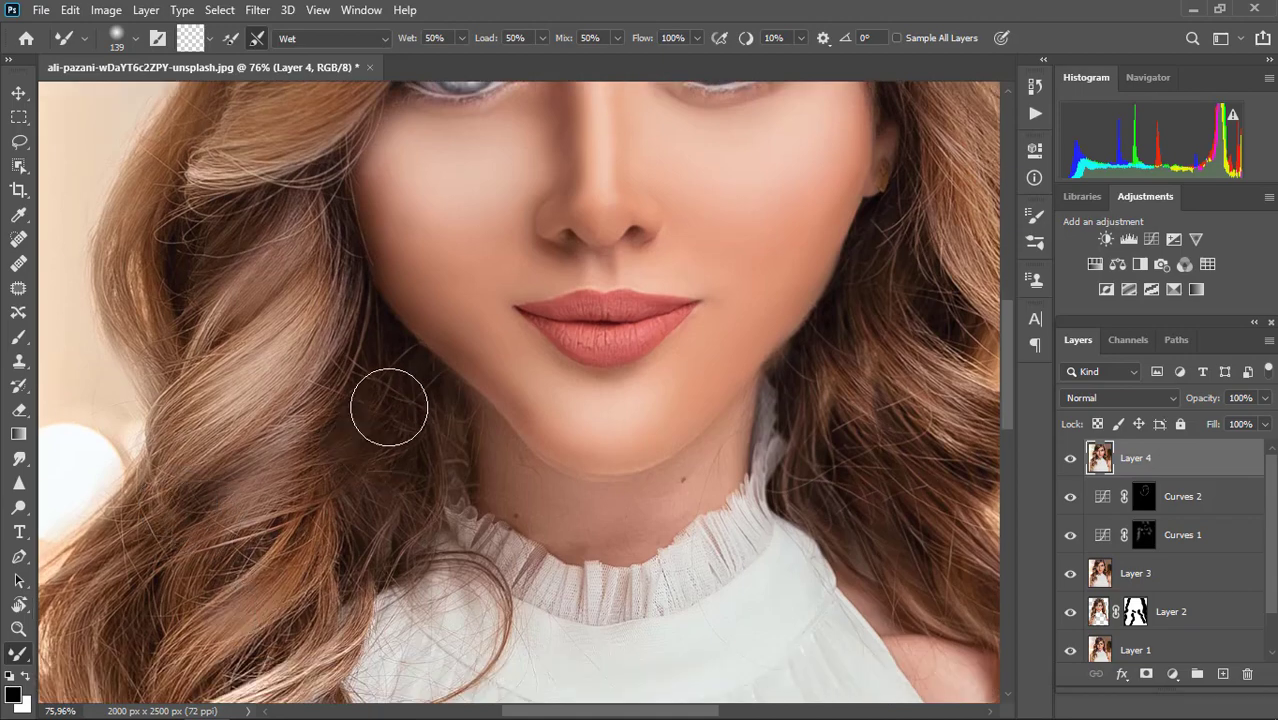
- Smooth the curls falling over the shoulder on the lamps' side, following the direction of the strands
{"action": "scroll", "coordinate": [389, 407], "scroll_direction": "down", "scroll_amount": 2}
{"action": "scroll", "coordinate": [300, 450], "scroll_direction": "left", "scroll_amount": 2}
{"action": "scroll", "coordinate": [300, 450], "scroll_direction": "down", "scroll_amount": 1}
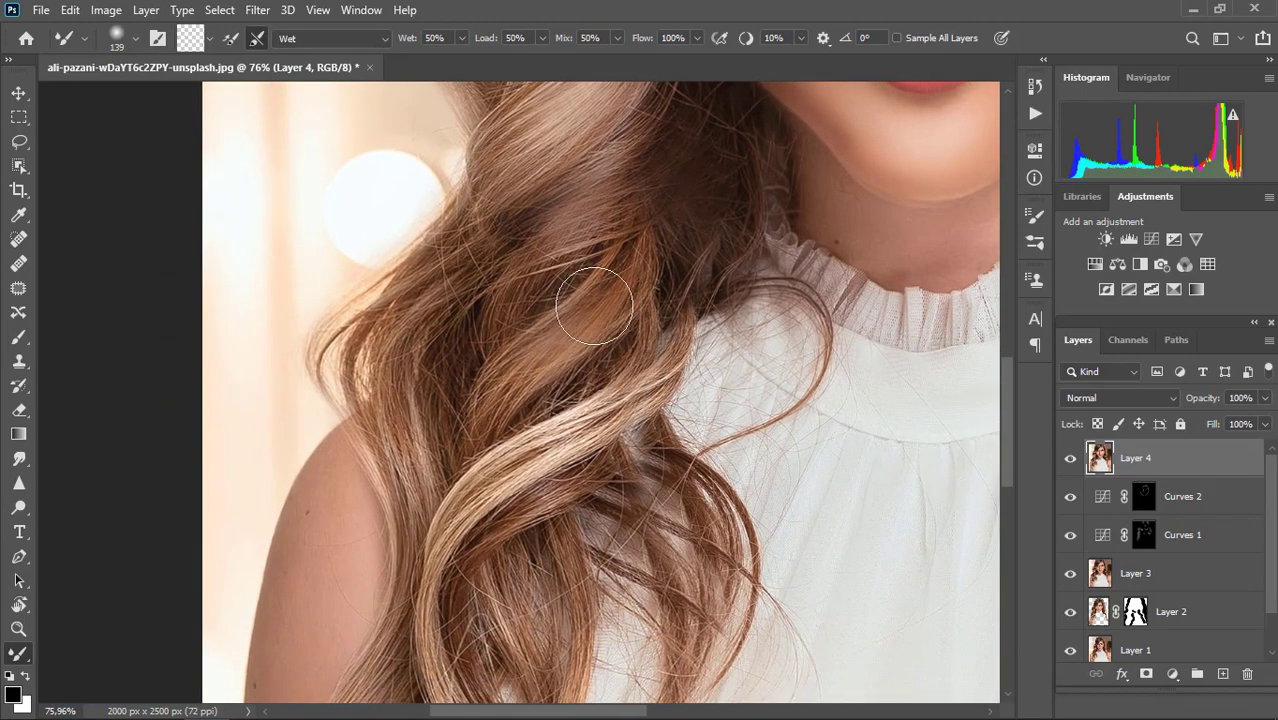
{"action": "left_click_drag", "start_coordinate": [442, 308], "coordinate": [405, 490]}
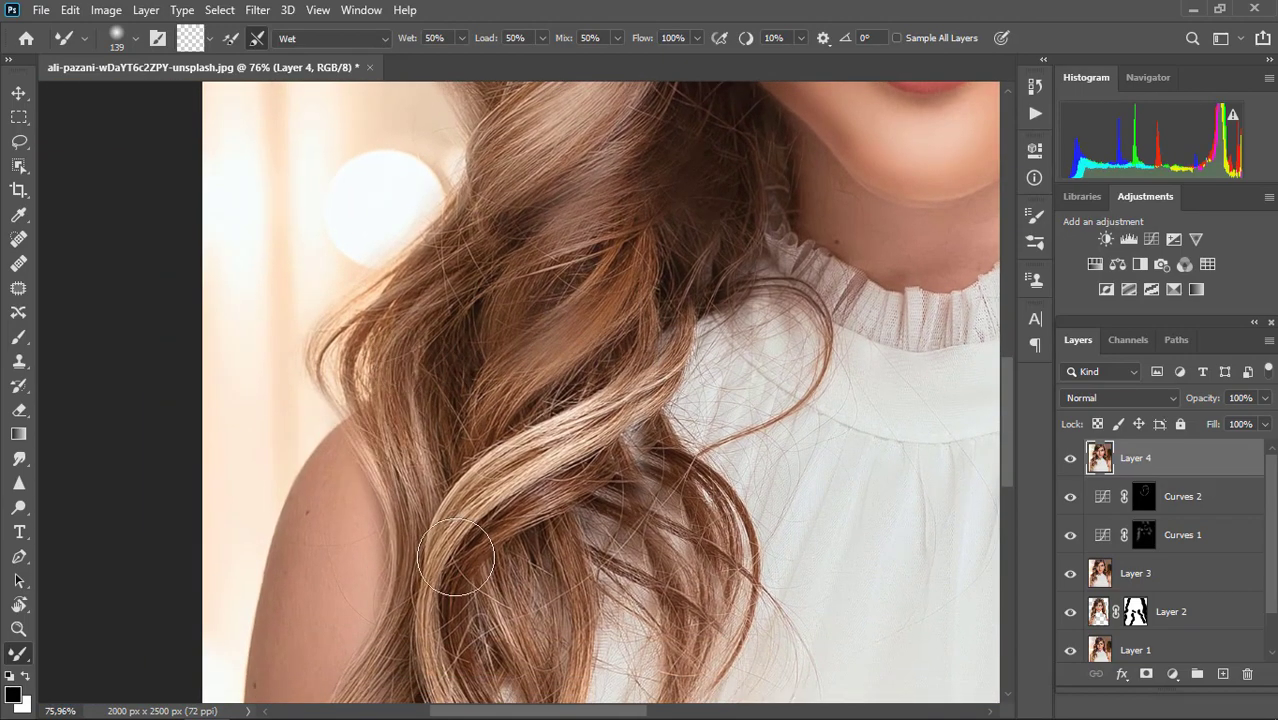
{"action": "mouse_move", "coordinate": [456, 558]}
{"action": "left_mouse_down"}
{"action": "mouse_move", "coordinate": [420, 521]}
{"action": "mouse_move", "coordinate": [408, 370]}
{"action": "mouse_move", "coordinate": [443, 308]}
{"action": "mouse_move", "coordinate": [410, 322]}
{"action": "mouse_move", "coordinate": [462, 262]}
{"action": "left_mouse_up"}
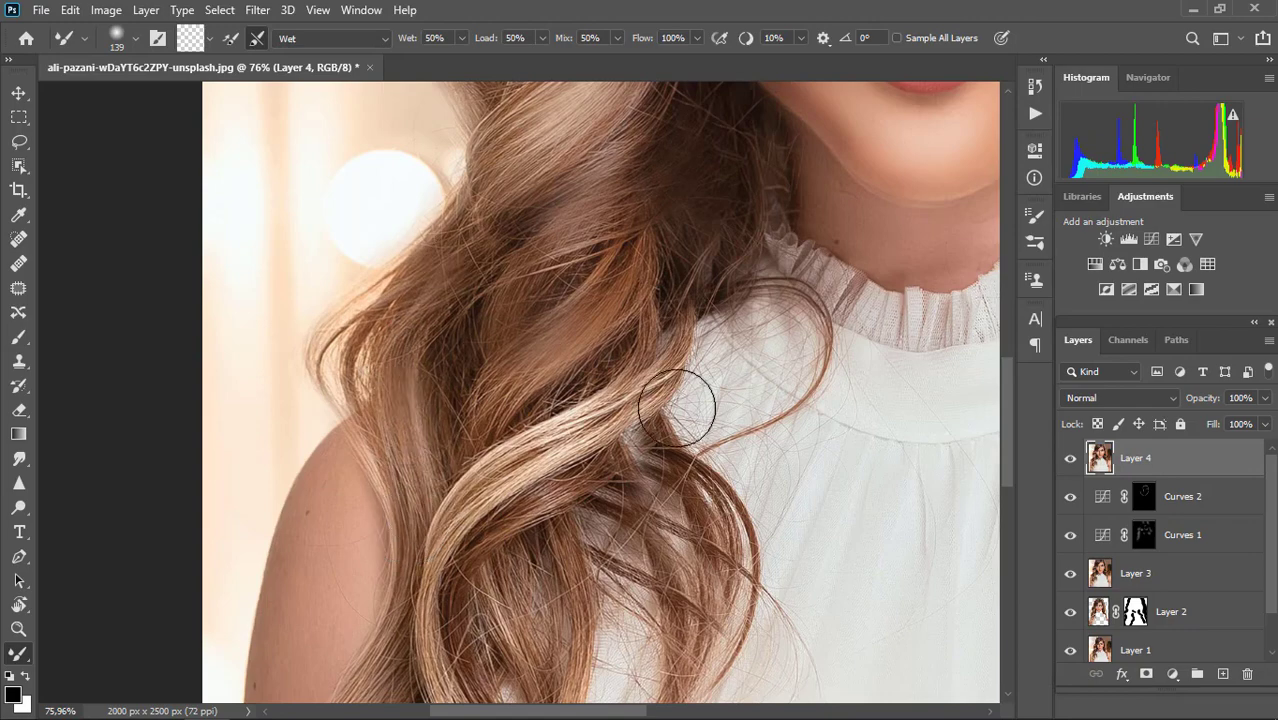
- Smooth the lower curls and loose hair ends over the arm and dress on the lamps' side
{"action": "scroll", "coordinate": [677, 409], "scroll_direction": "down", "scroll_amount": 4}
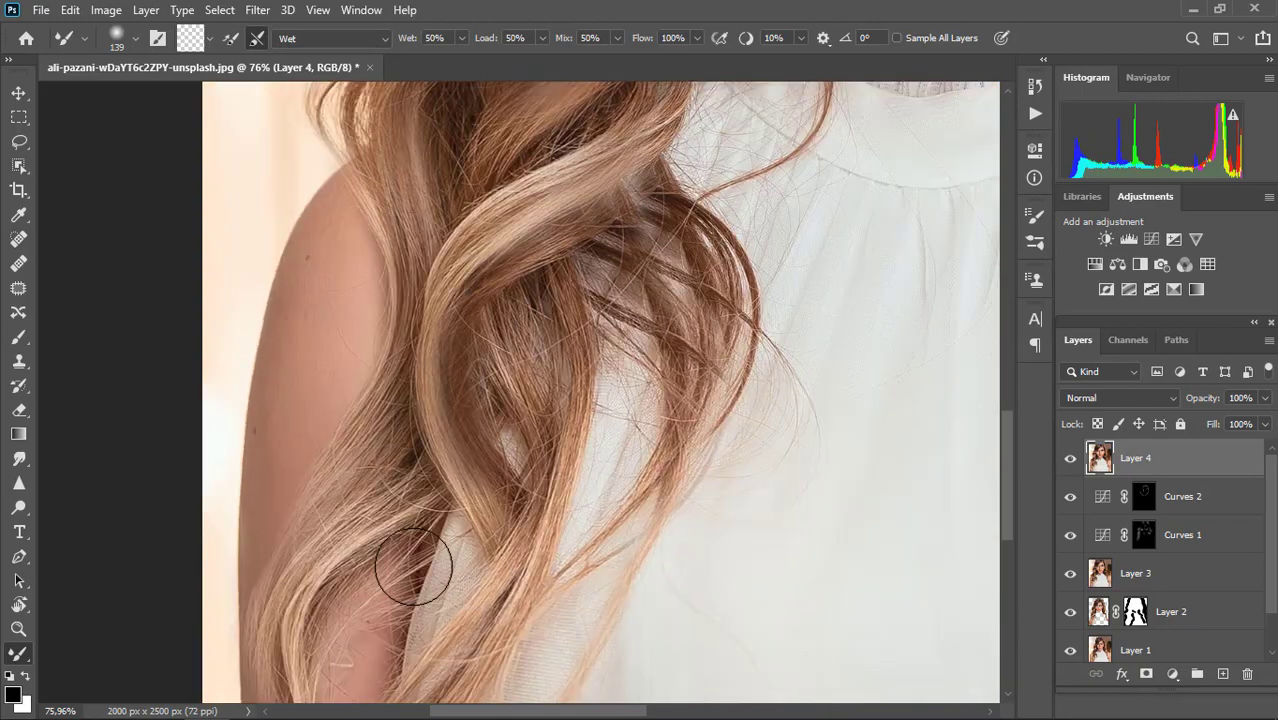
{"action": "left_click_drag", "start_coordinate": [414, 566], "coordinate": [368, 499]}
{"action": "scroll", "coordinate": [522, 514], "scroll_direction": "down", "scroll_amount": 2}
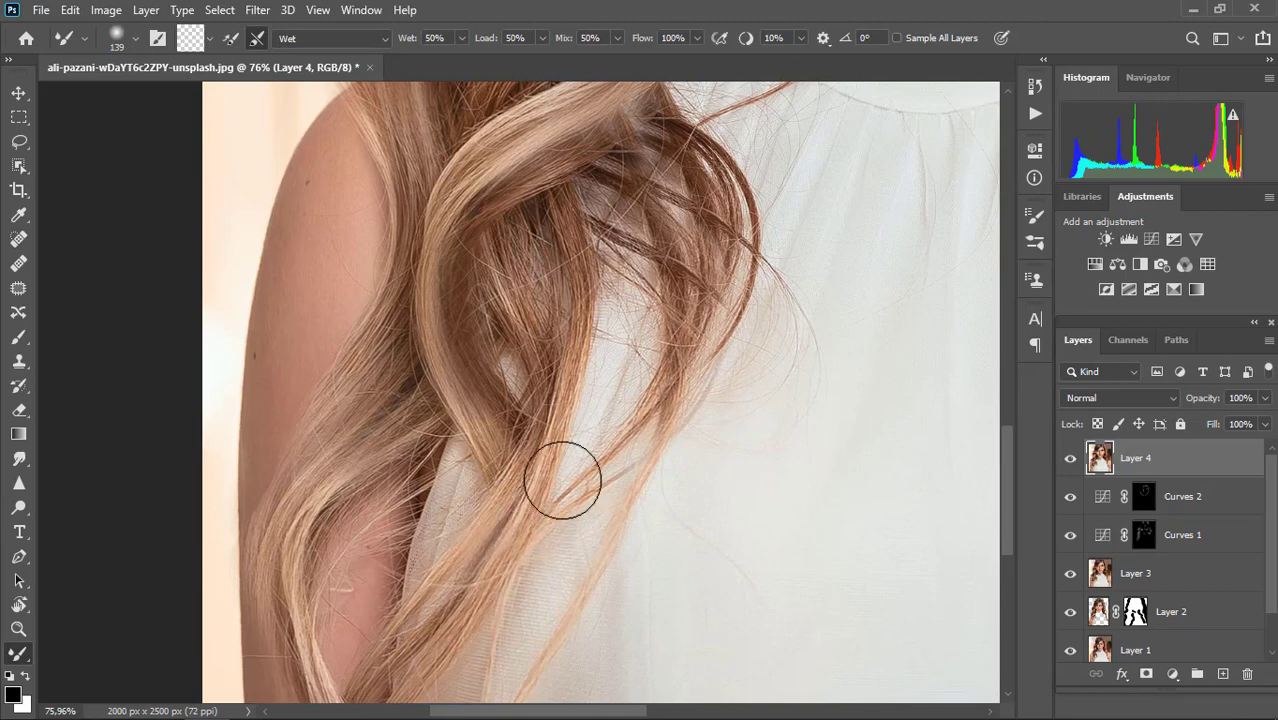
{"action": "scroll", "coordinate": [620, 400], "scroll_direction": "down", "scroll_amount": 2}
{"action": "scroll", "coordinate": [735, 260], "scroll_direction": "down", "scroll_amount": 2}
{"action": "left_click_drag", "start_coordinate": [735, 260], "coordinate": [669, 443]}
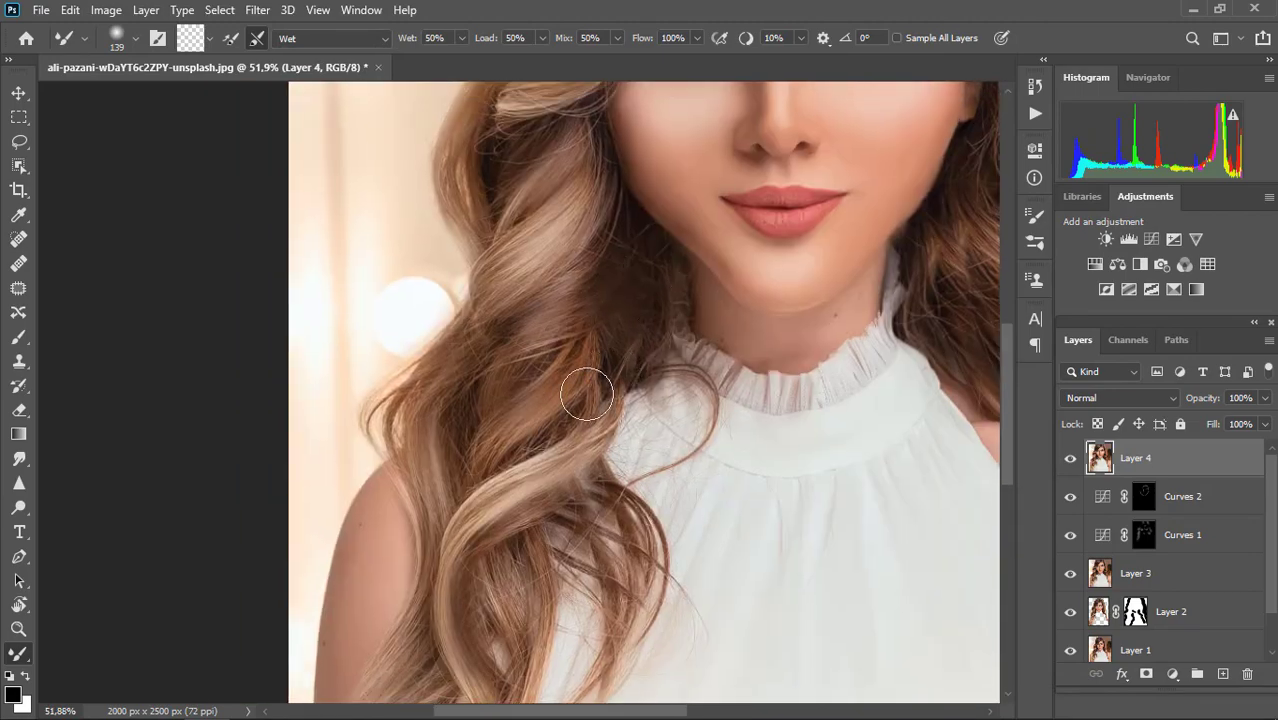
- Refine the smoothing on the upper curls beside the neck and cheek on the lamps' side
{"action": "left_click_drag", "start_coordinate": [587, 395], "coordinate": [475, 412]}
{"action": "scroll", "coordinate": [530, 337], "scroll_direction": "up", "scroll_amount": 2}
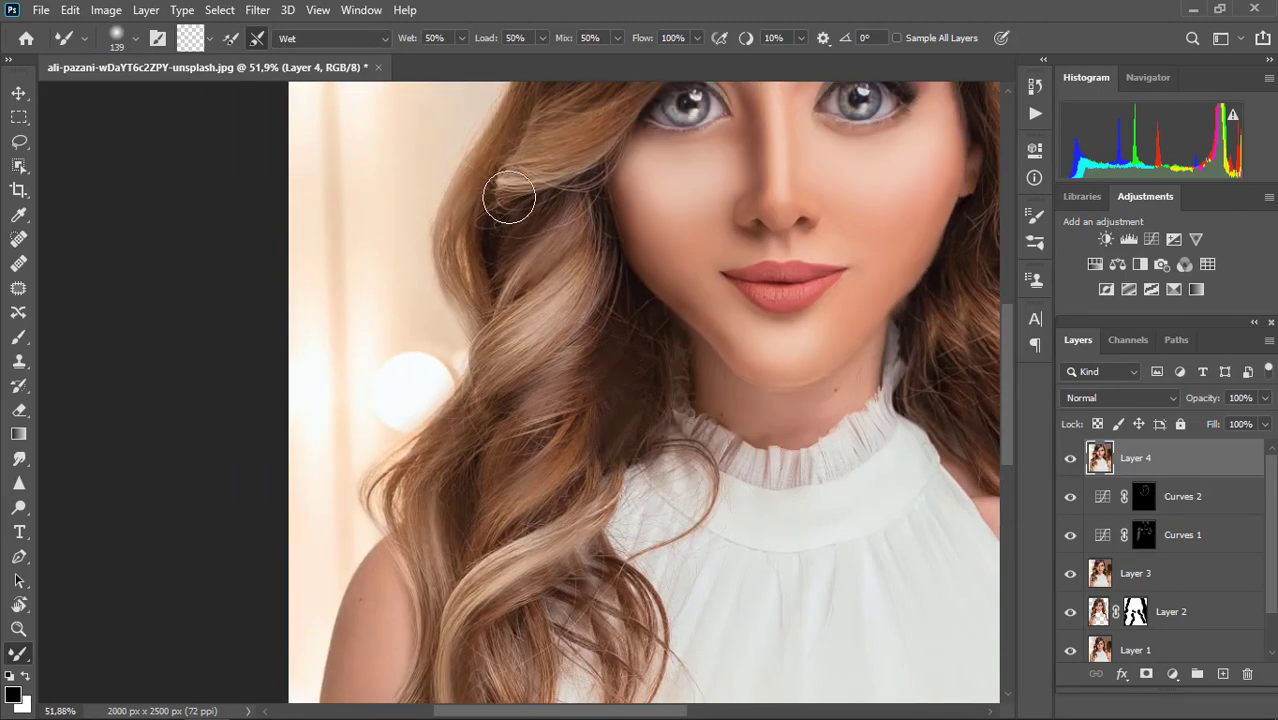
{"action": "scroll", "coordinate": [509, 198], "scroll_direction": "down", "scroll_amount": 3}
- Smooth the curls beside the neck and the strands over the shoulder on the mirror reflection's side
{"action": "scroll", "coordinate": [576, 316], "scroll_direction": "up", "scroll_amount": 5}
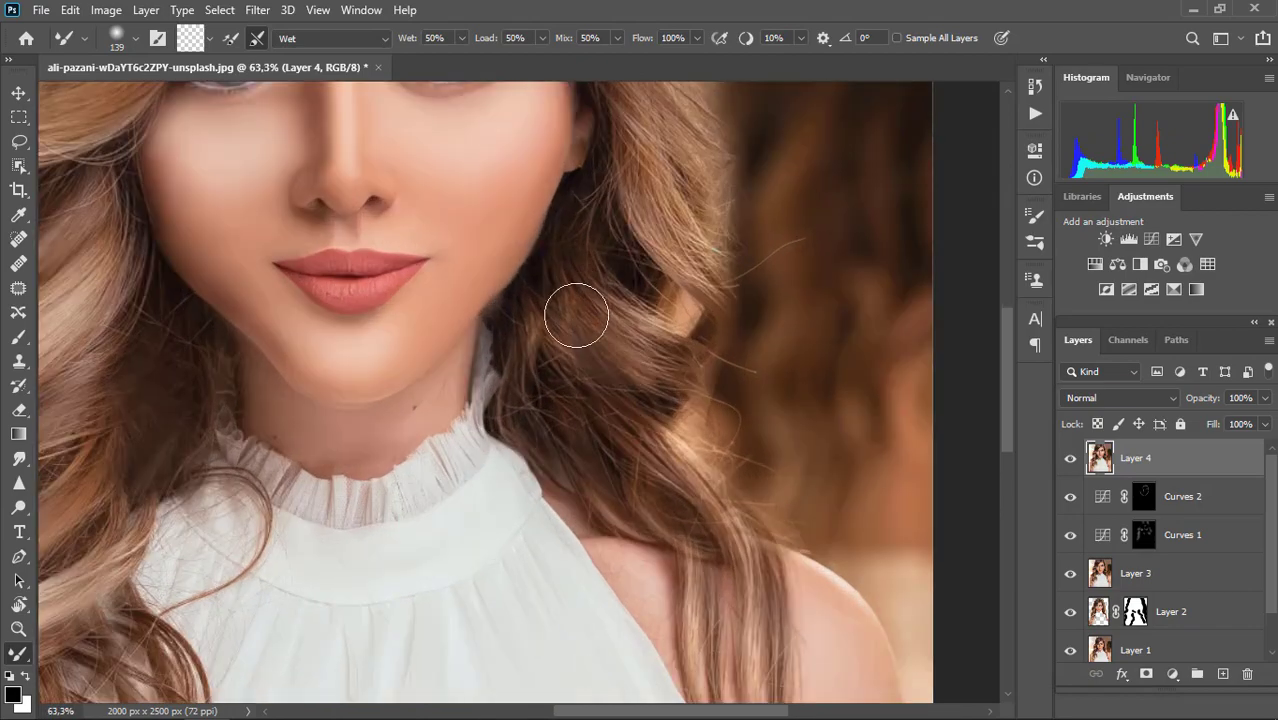
{"action": "scroll", "coordinate": [758, 558], "scroll_direction": "down", "scroll_amount": 4}
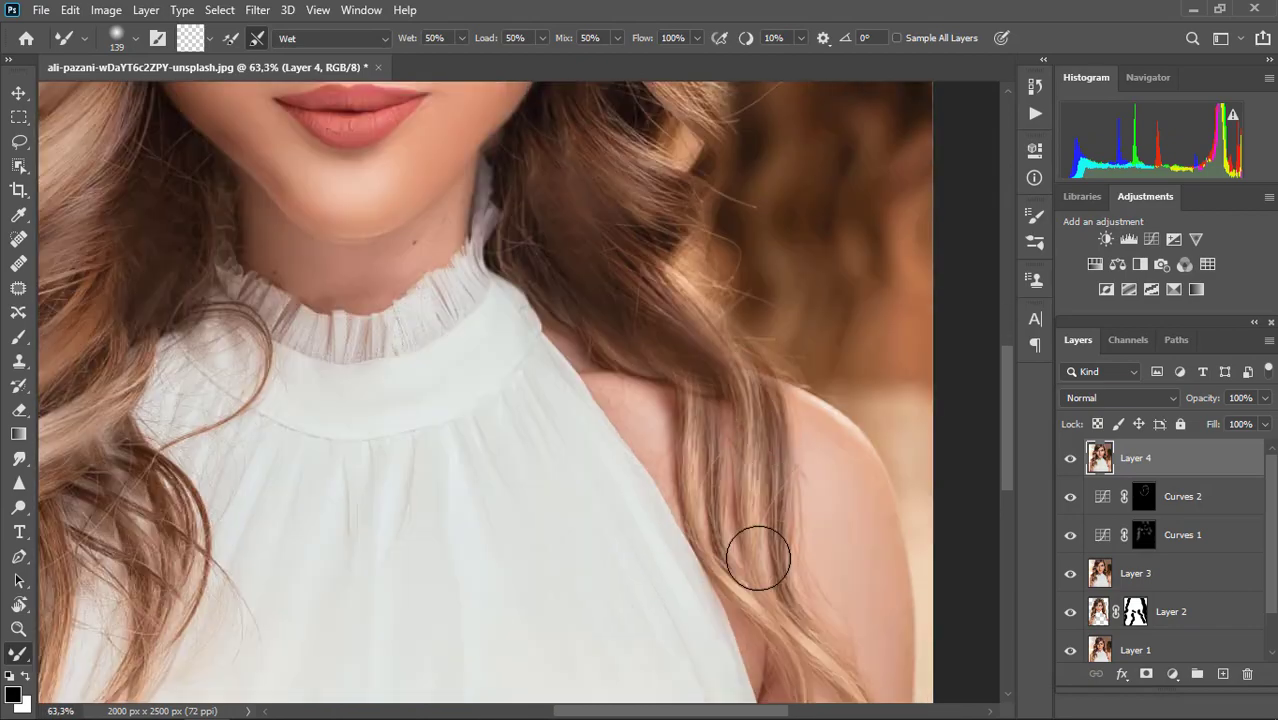
{"action": "scroll", "coordinate": [819, 559], "scroll_direction": "down", "scroll_amount": 2}
- Smooth the hair along the face up to the crown on the mirror reflection's side
{"action": "scroll", "coordinate": [571, 437], "scroll_direction": "up", "scroll_amount": 8}
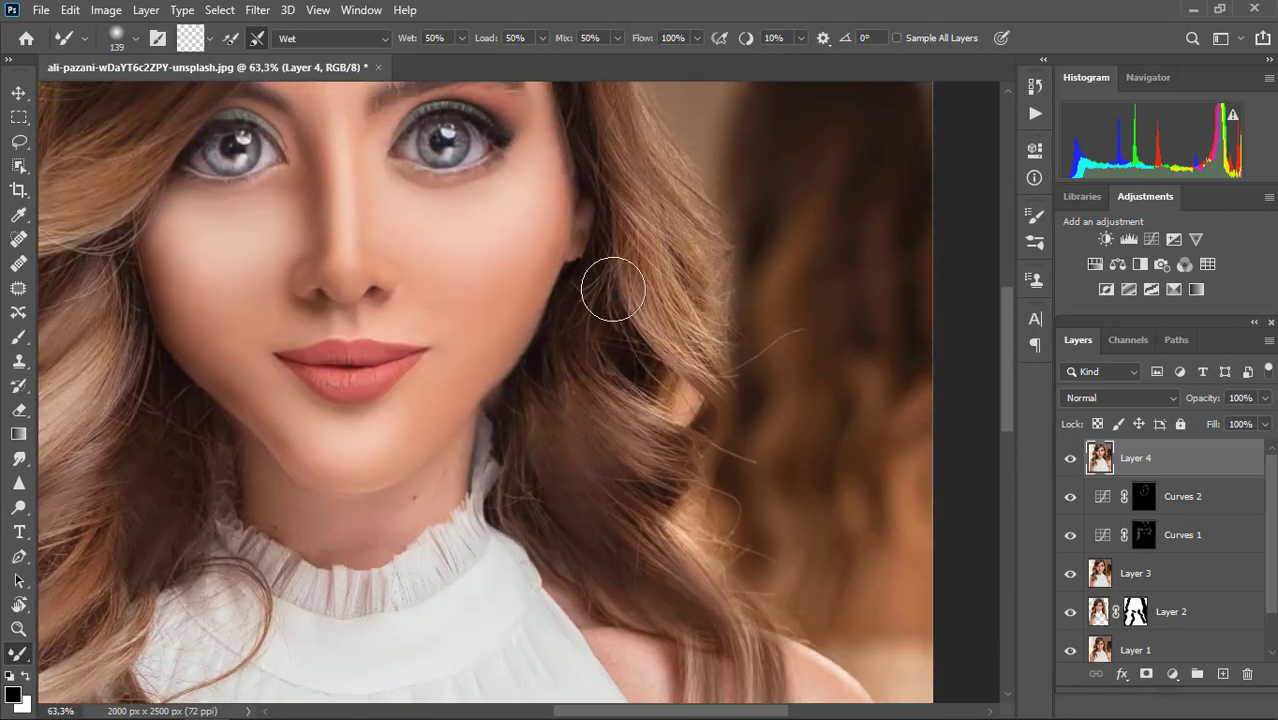
{"action": "scroll", "coordinate": [680, 304], "scroll_direction": "up", "scroll_amount": 2}
{"action": "scroll", "coordinate": [659, 282], "scroll_direction": "up", "scroll_amount": 5}
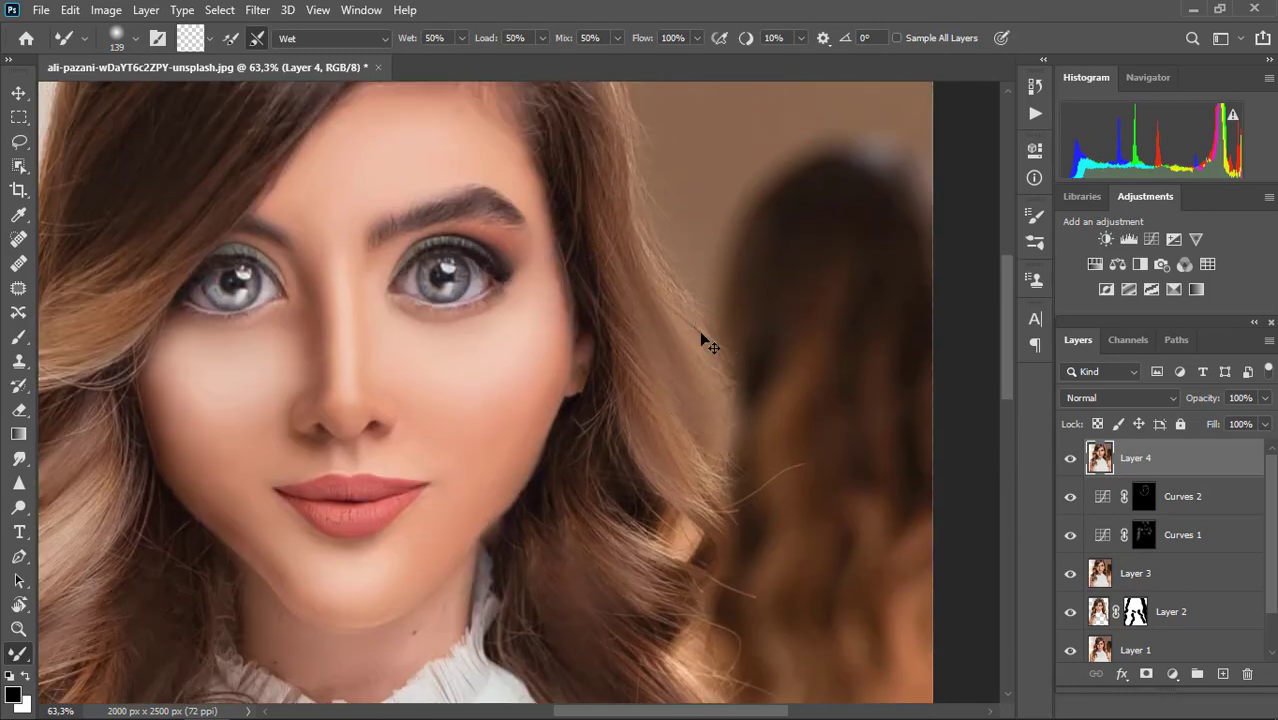
{"action": "scroll", "coordinate": [564, 316], "scroll_direction": "up", "scroll_amount": 1}
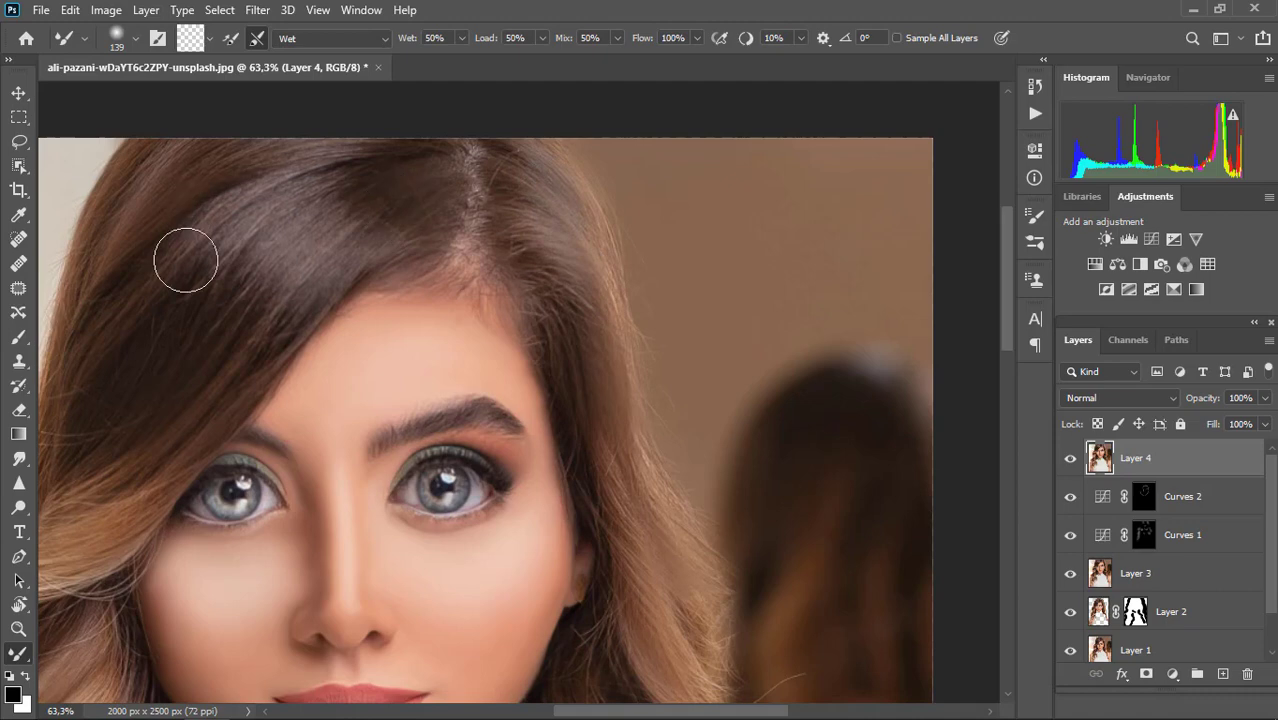
- Compare the full portrait with the smoothed-hair layer hidden and shown
{"action": "scroll", "coordinate": [607, 425], "scroll_direction": "down", "scroll_amount": 5, "text": "alt"}
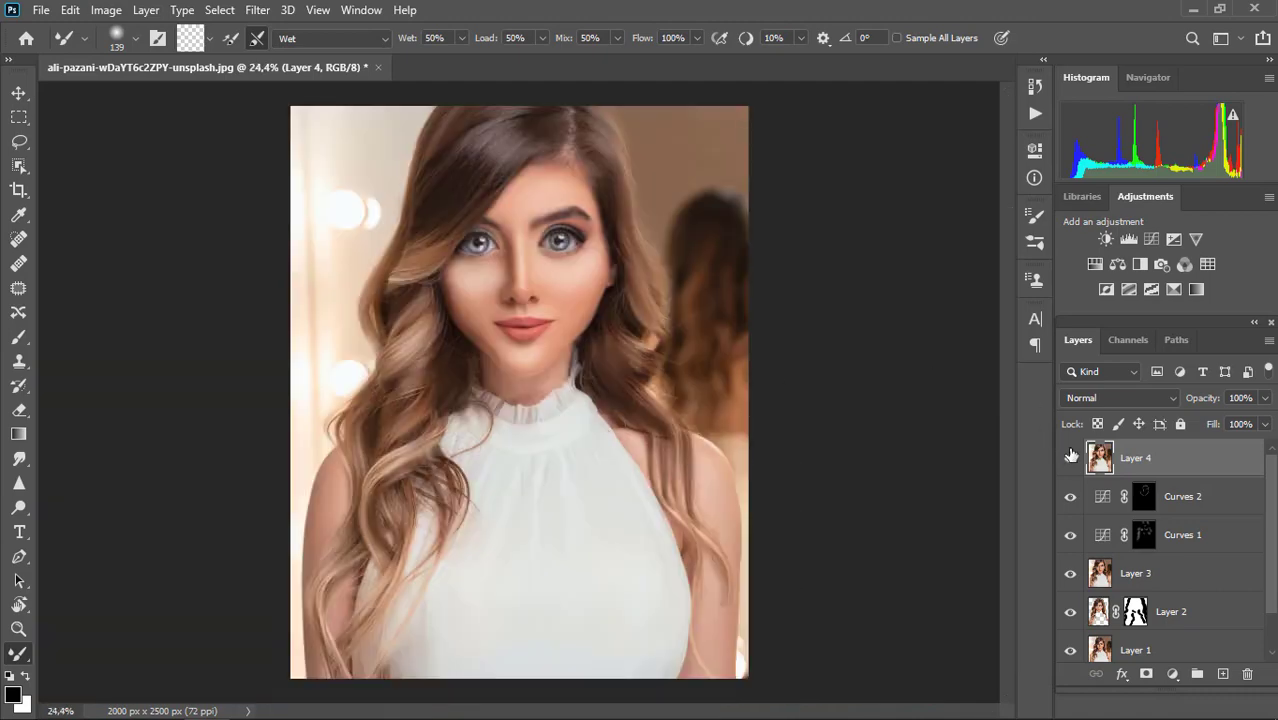
{"action": "left_click", "coordinate": [1070, 456]}
{"action": "left_click", "coordinate": [1070, 458]}
{"action": "scroll", "coordinate": [522, 371], "scroll_direction": "down", "scroll_amount": 2}
{"action": "scroll", "coordinate": [532, 383], "scroll_direction": "up", "scroll_amount": 1}
{"action": "scroll", "coordinate": [430, 200], "scroll_direction": "up", "scroll_amount": 1}
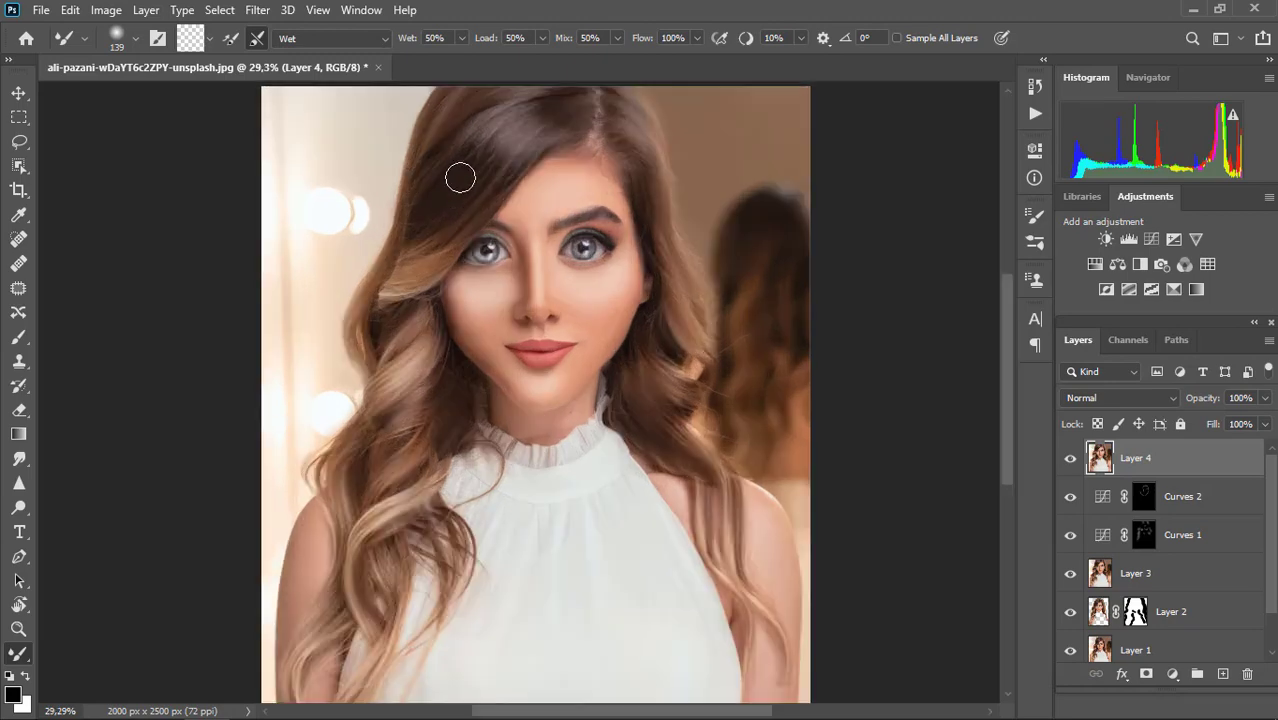
- Add a mask to Layer 4 and paint out the smoothing on the curls beside the mirror reflection at 69% opacity and 40% flow
{"action": "left_click", "coordinate": [1146, 674]}
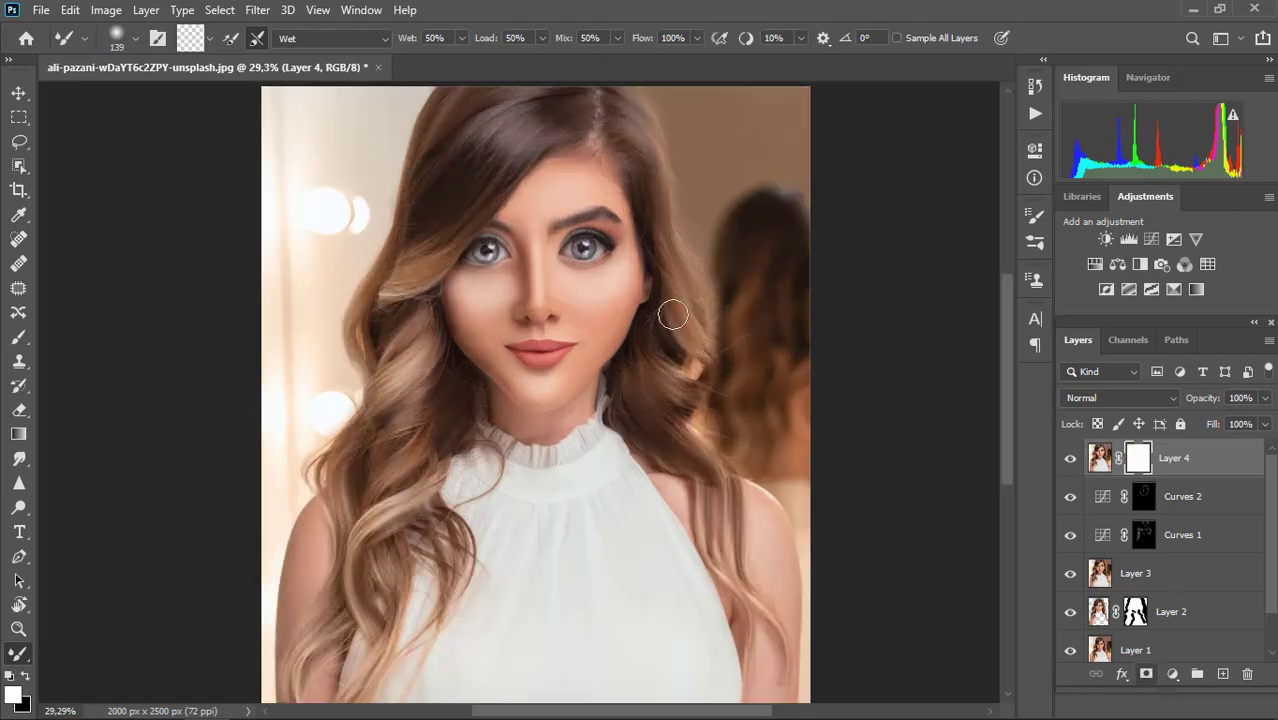
{"action": "key", "text": "b"}
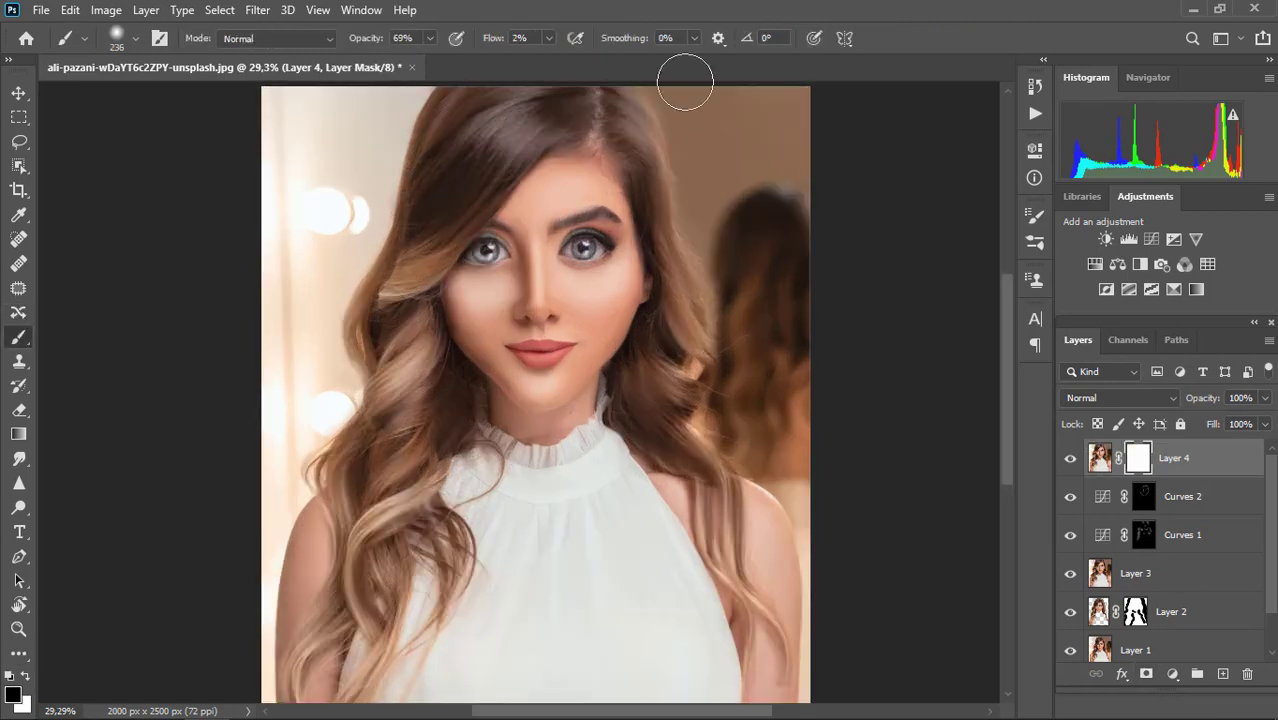
{"action": "scroll", "coordinate": [412, 368], "scroll_direction": "down", "scroll_amount": 3}
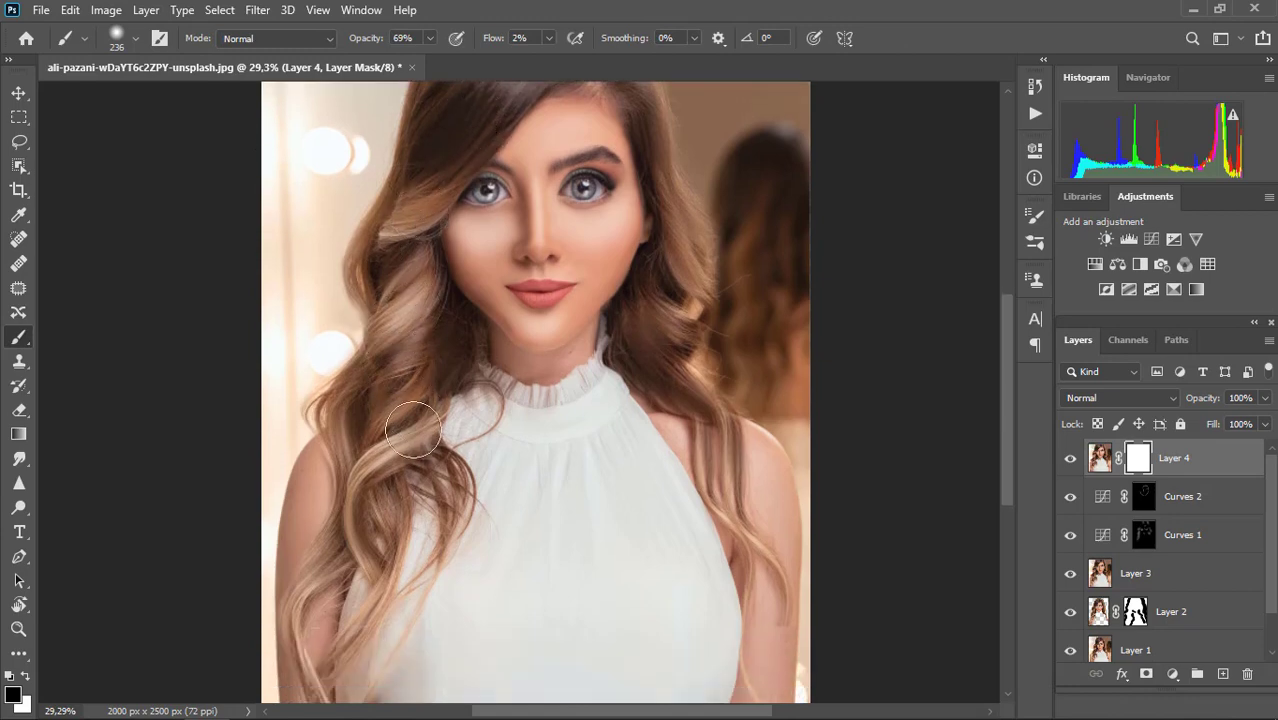
{"action": "scroll", "coordinate": [629, 302], "scroll_direction": "up", "scroll_amount": 1}
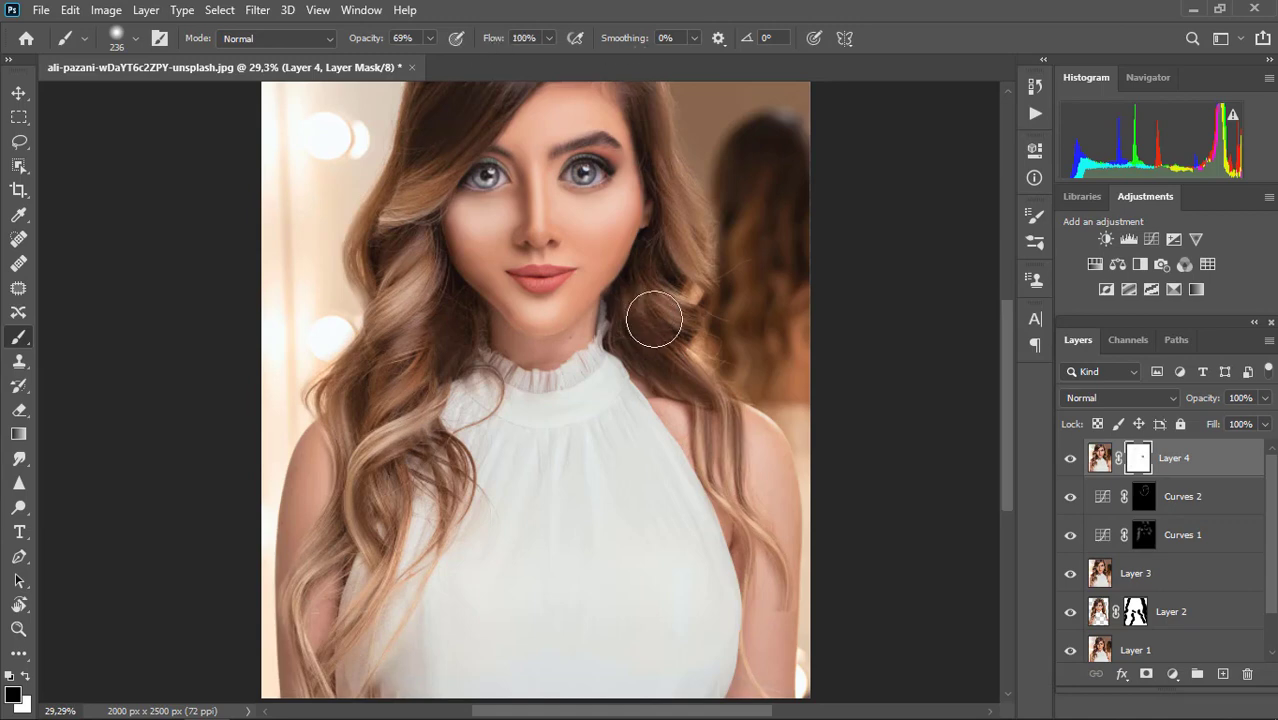
{"action": "scroll", "coordinate": [565, 300], "scroll_direction": "up", "scroll_amount": 4}
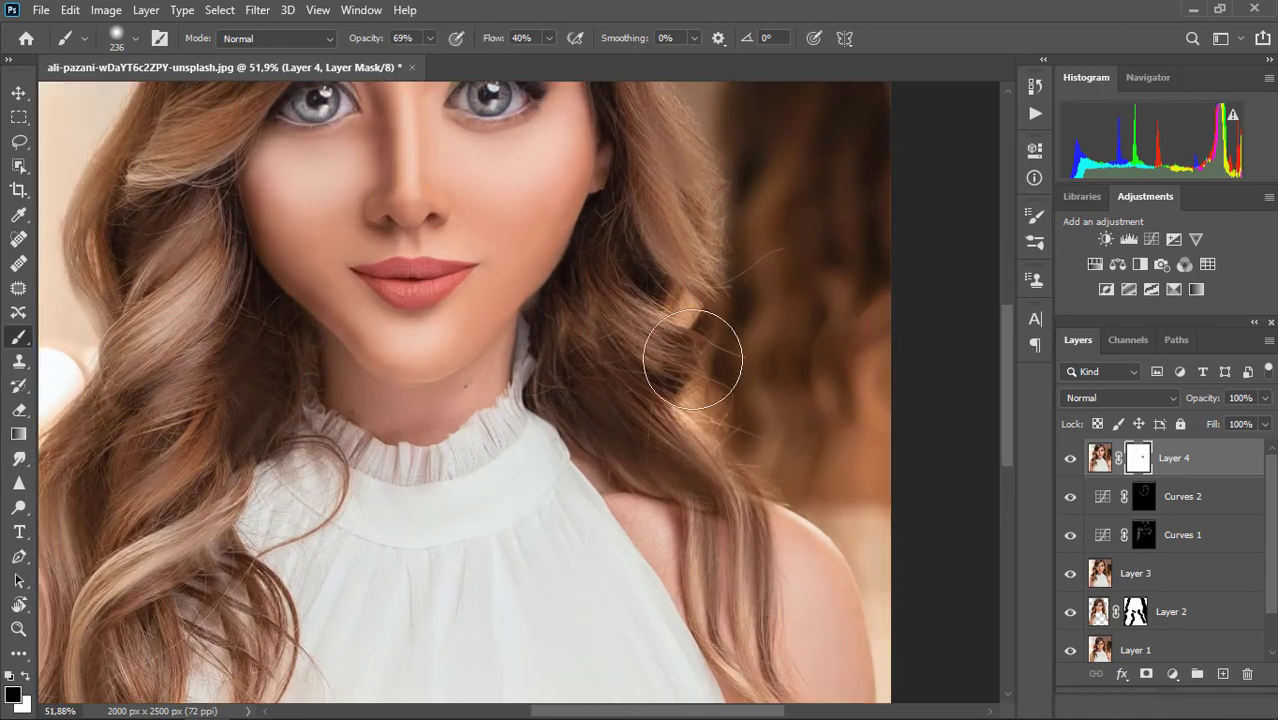
{"action": "scroll", "coordinate": [700, 370], "scroll_direction": "down", "scroll_amount": 3}
{"action": "scroll", "coordinate": [780, 355], "scroll_direction": "down", "scroll_amount": 2}
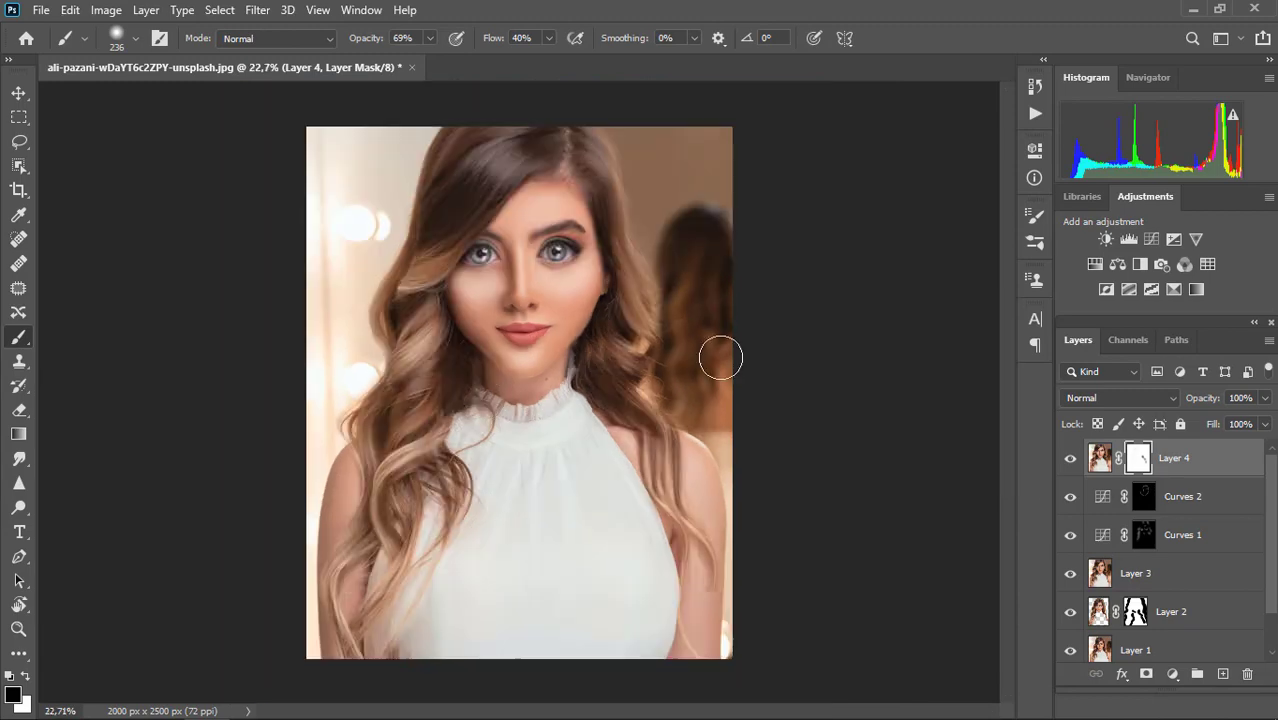
{"action": "left_click", "coordinate": [1070, 459]}
{"action": "scroll", "coordinate": [565, 320], "scroll_direction": "down", "scroll_amount": 1}
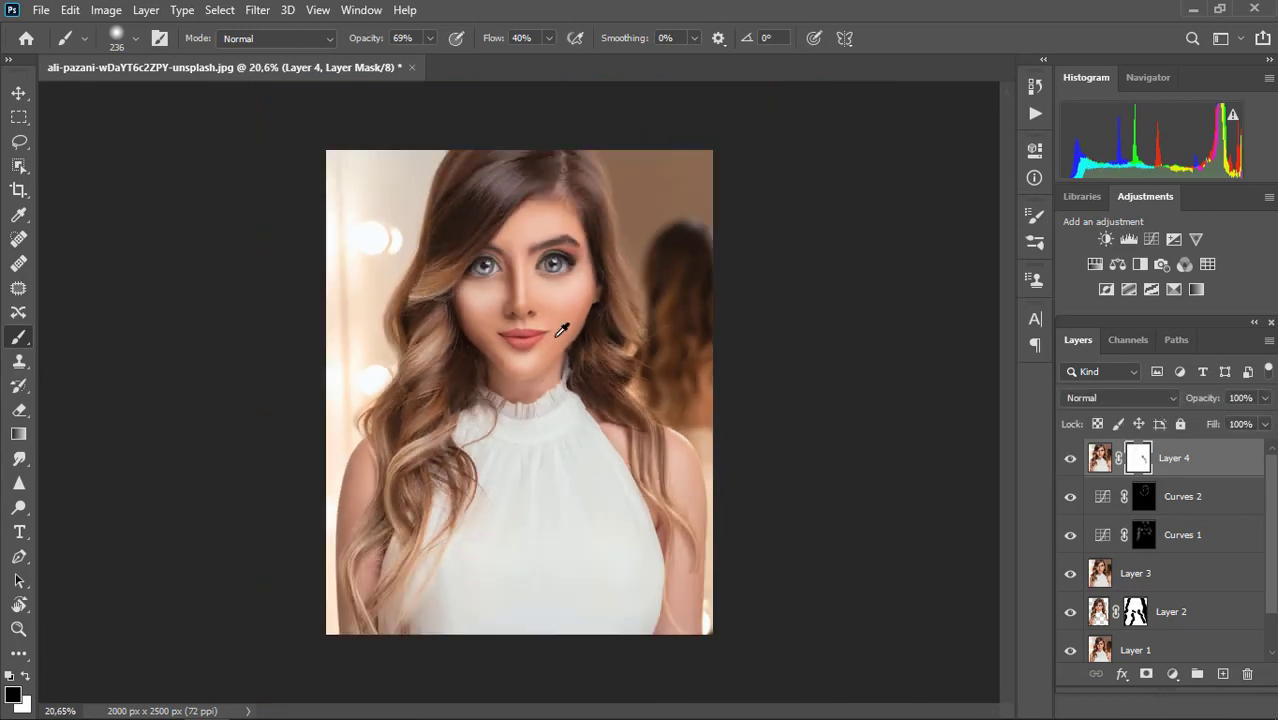
- Add a Curves adjustment layer above Layer 4 with the curve raised strongly to brighten the image
{"action": "left_click", "coordinate": [1173, 674]}
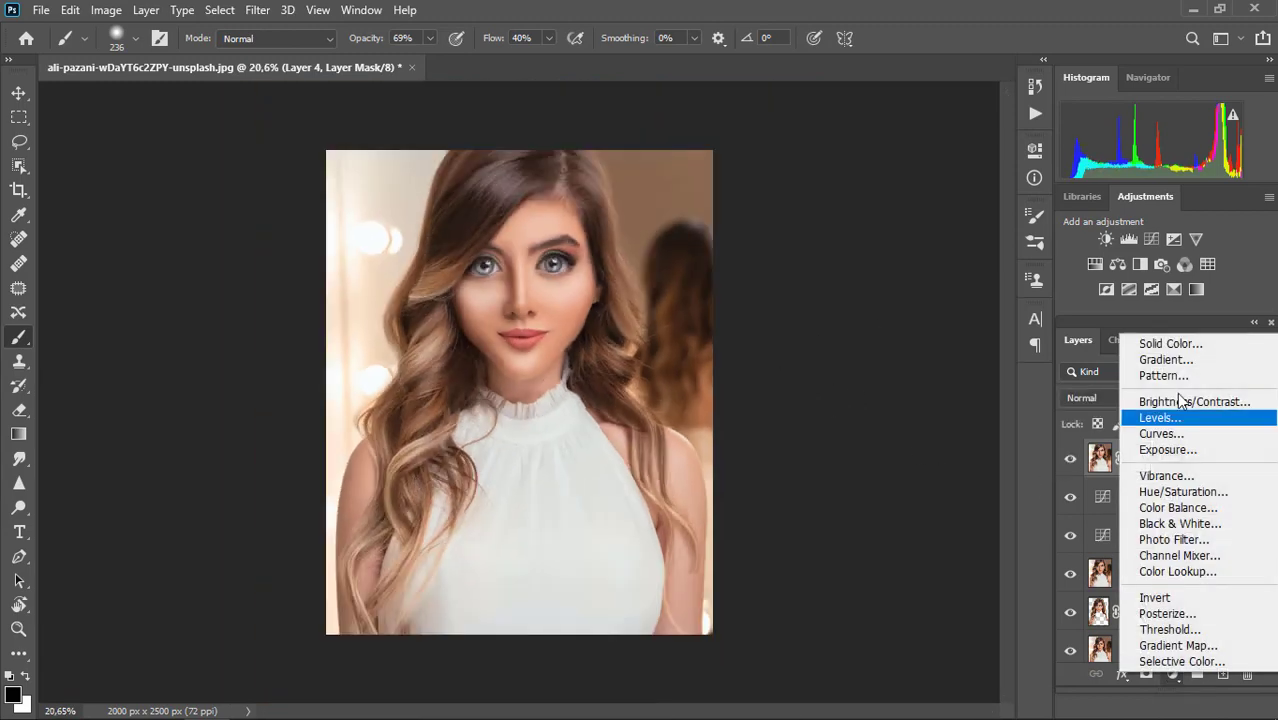
{"action": "left_click", "coordinate": [1160, 433]}
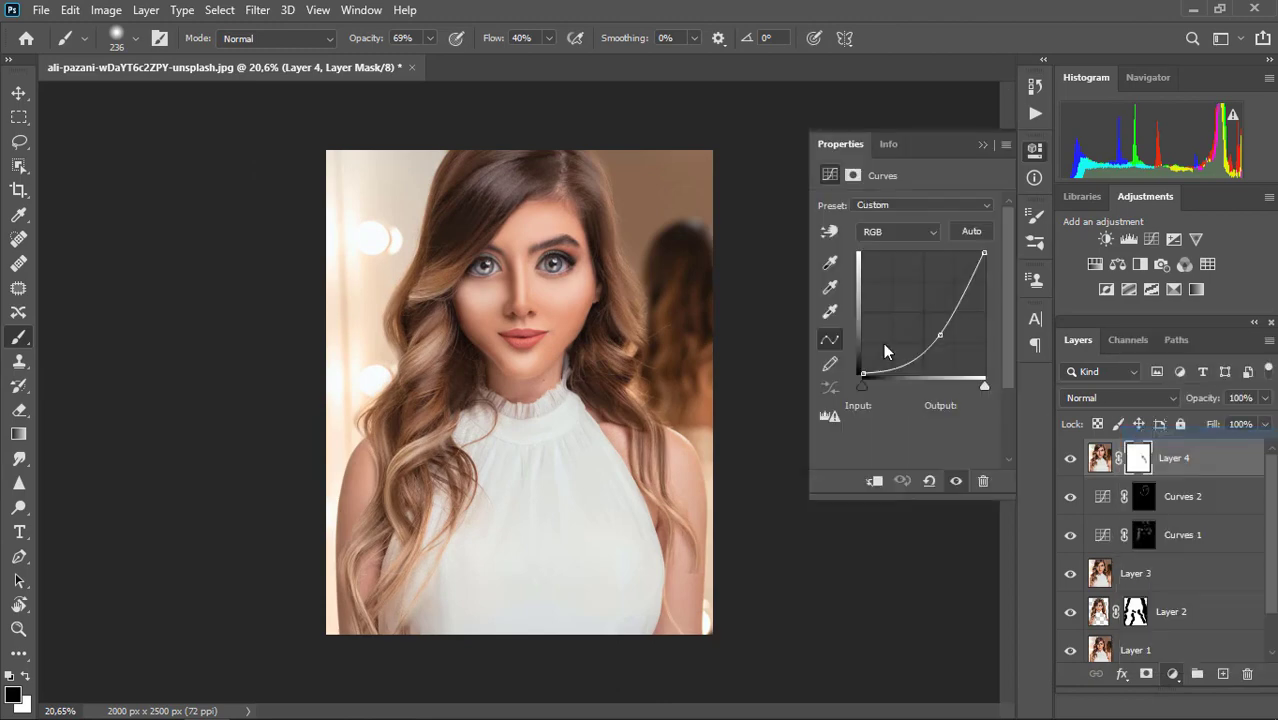
{"action": "left_click_drag", "start_coordinate": [907, 330], "coordinate": [925, 270]}
{"action": "left_click", "coordinate": [982, 145]}
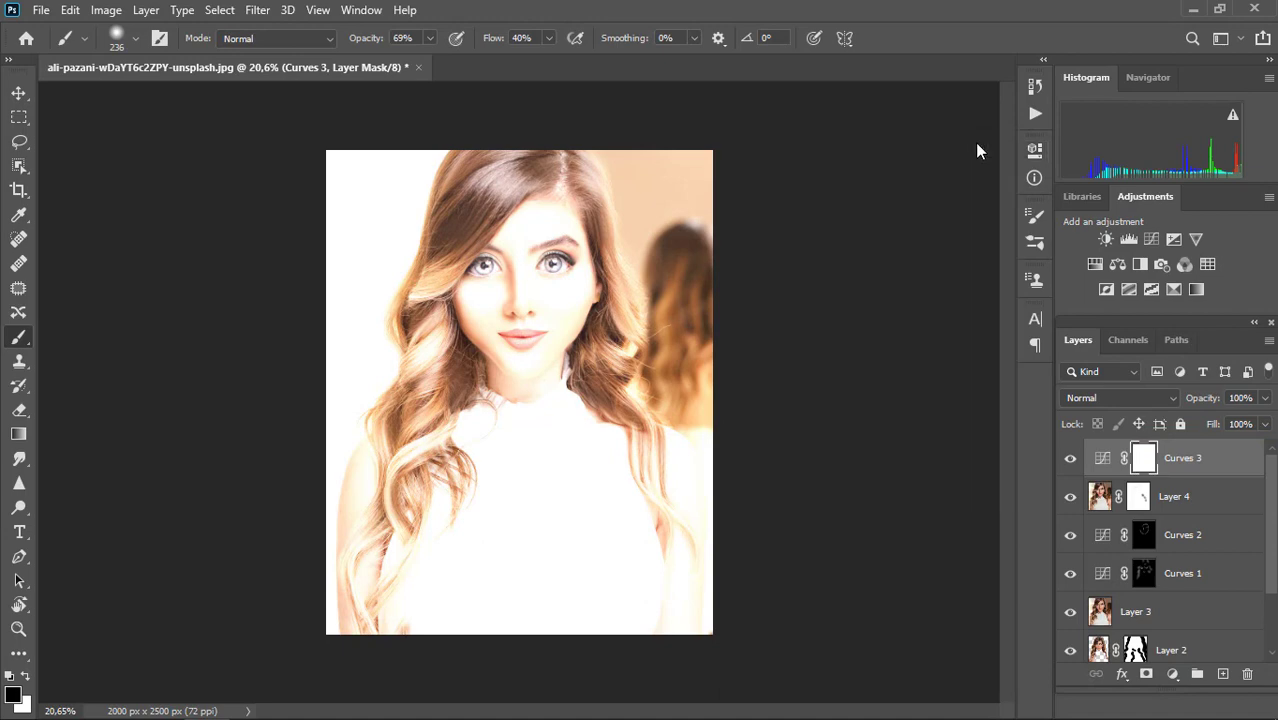
- Paint the new Curves mask fully black with the brush at size 2260, 100% opacity and 100% flow
{"action": "left_click_drag", "start_coordinate": [442, 243], "coordinate": [536, 285]}
{"action": "key", "text": "shift+0"}
{"action": "key", "text": "0"}
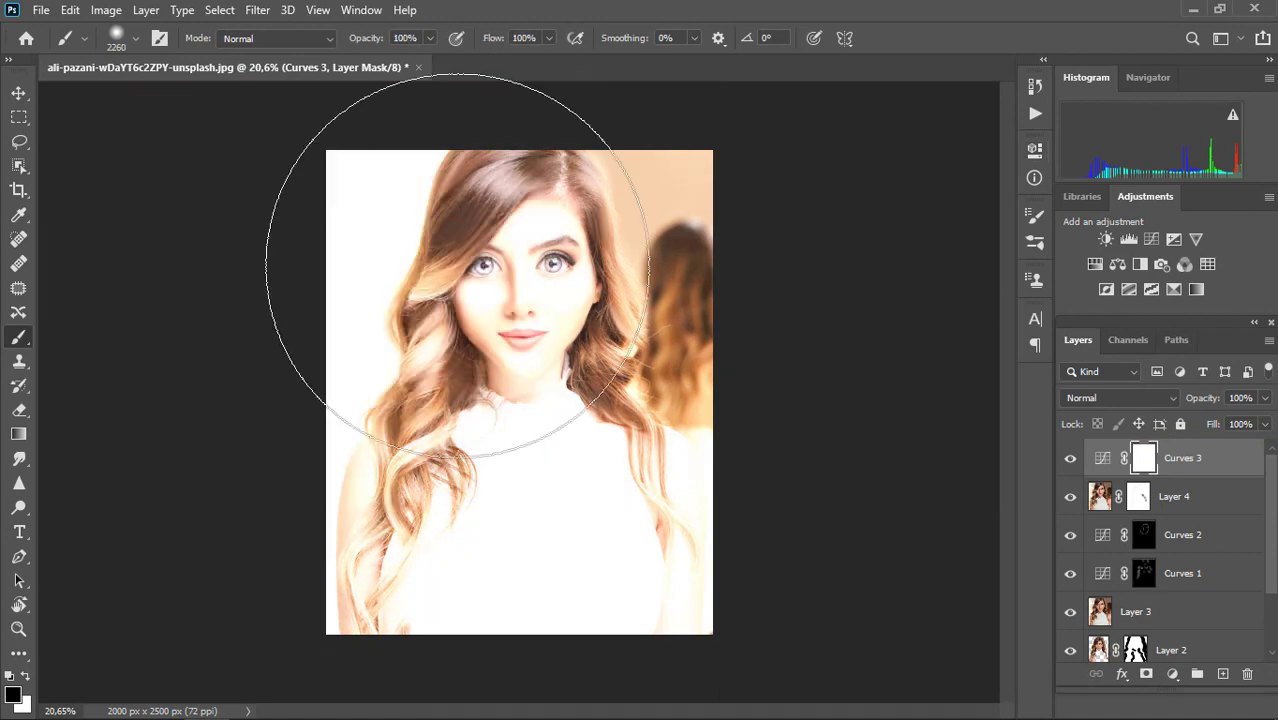
{"action": "mouse_move", "coordinate": [456, 305]}
{"action": "left_mouse_down"}
{"action": "mouse_move", "coordinate": [735, 545]}
{"action": "mouse_move", "coordinate": [428, 262]}
{"action": "mouse_move", "coordinate": [640, 200]}
{"action": "left_mouse_up"}
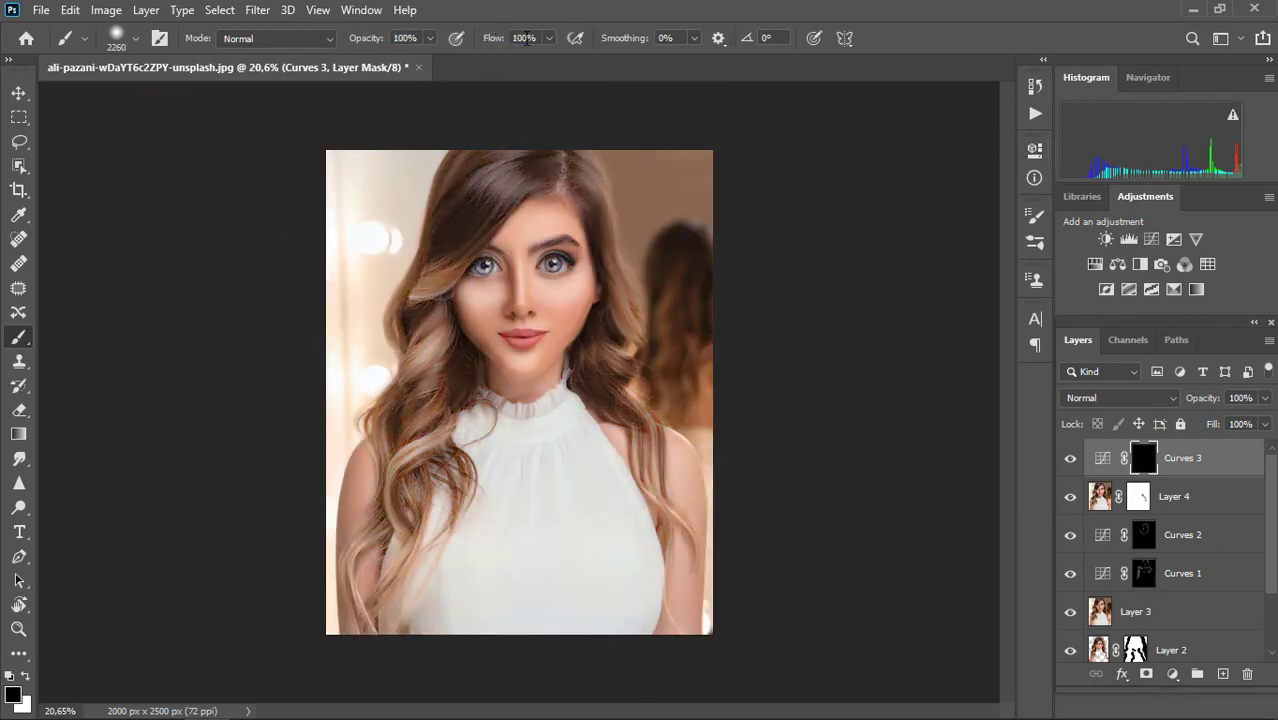
- Paint white on the Curves 3 mask over the crown and fringe hair with brush size 277, 30% opacity and 4% flow
{"action": "key", "text": "shift+0"}
{"action": "key", "text": "shift+4"}
{"action": "type", "text": "3"}
{"action": "scroll", "coordinate": [472, 332], "scroll_direction": "up", "scroll_amount": 7}
{"action": "left_click_drag", "start_coordinate": [531, 142], "coordinate": [537, 305]}
{"action": "left_click_drag", "start_coordinate": [521, 212], "coordinate": [450, 232]}
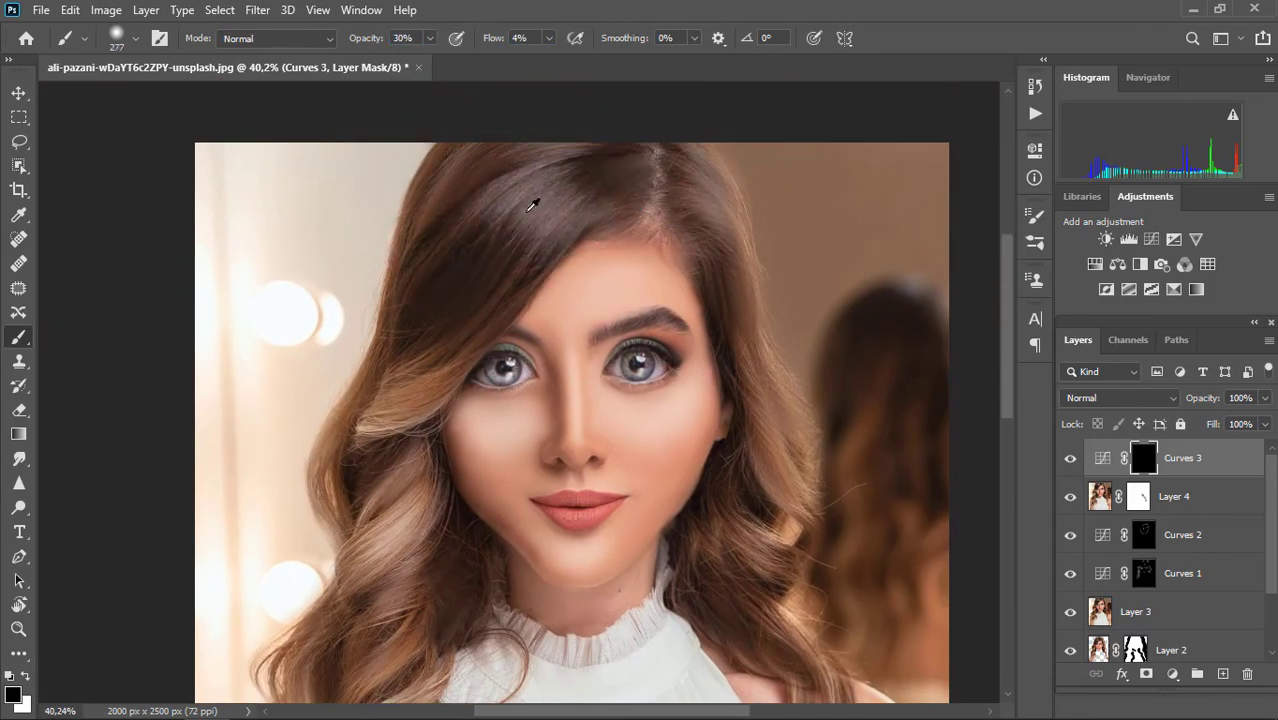
{"action": "key", "text": "x"}
{"action": "mouse_move", "coordinate": [507, 191]}
{"action": "left_mouse_down"}
{"action": "mouse_move", "coordinate": [566, 203]}
{"action": "mouse_move", "coordinate": [571, 216]}
{"action": "mouse_move", "coordinate": [508, 213]}
{"action": "mouse_move", "coordinate": [574, 153]}
{"action": "mouse_move", "coordinate": [531, 222]}
{"action": "mouse_move", "coordinate": [570, 224]}
{"action": "left_mouse_up"}
{"action": "scroll", "coordinate": [460, 280], "scroll_direction": "down", "scroll_amount": 2}
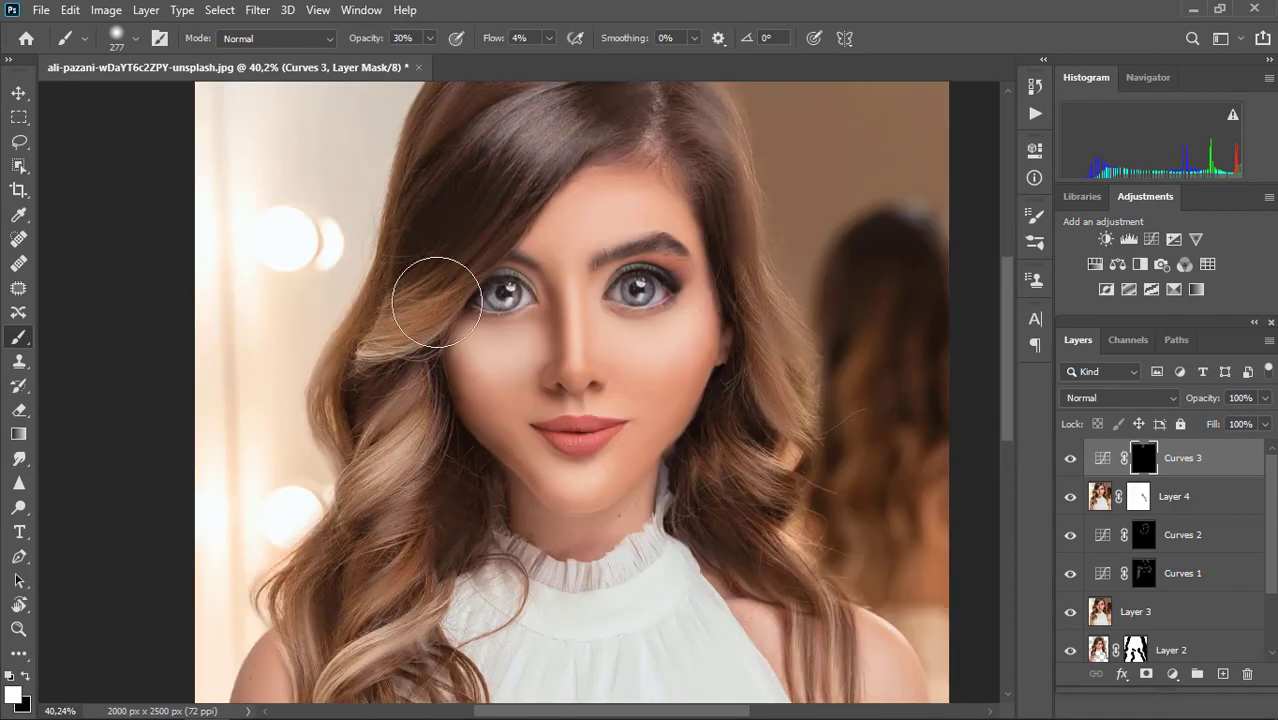
- Brighten the light strands of the curls beside the mirror lights on the Curves 3 mask
{"action": "scroll", "coordinate": [390, 345], "scroll_direction": "down", "scroll_amount": 2}
{"action": "mouse_move", "coordinate": [401, 341]}
{"action": "left_mouse_down"}
{"action": "mouse_move", "coordinate": [336, 467]}
{"action": "mouse_move", "coordinate": [374, 464]}
{"action": "mouse_move", "coordinate": [435, 384]}
{"action": "mouse_move", "coordinate": [386, 384]}
{"action": "mouse_move", "coordinate": [405, 270]}
{"action": "mouse_move", "coordinate": [443, 239]}
{"action": "left_mouse_up"}
{"action": "scroll", "coordinate": [430, 300], "scroll_direction": "down", "scroll_amount": 1}
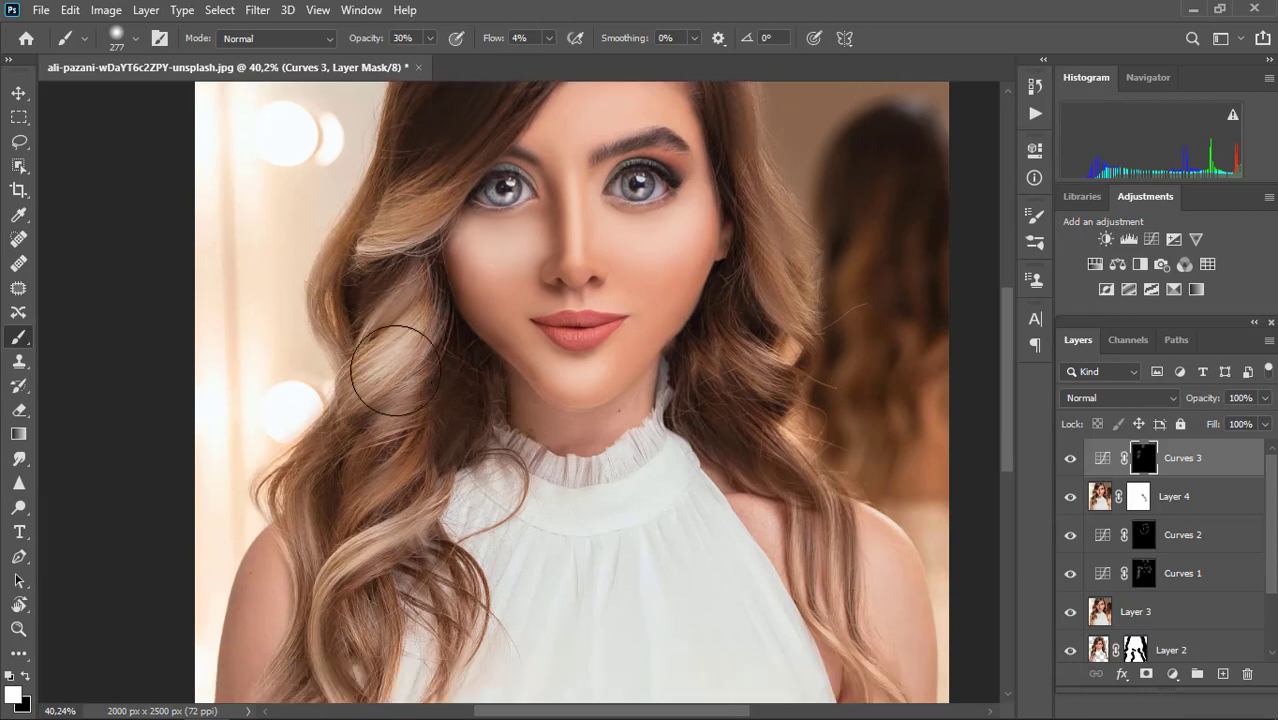
{"action": "scroll", "coordinate": [408, 370], "scroll_direction": "down", "scroll_amount": 2}
{"action": "mouse_move", "coordinate": [436, 350]}
{"action": "left_mouse_down"}
{"action": "mouse_move", "coordinate": [376, 494]}
{"action": "mouse_move", "coordinate": [351, 505]}
{"action": "mouse_move", "coordinate": [430, 436]}
{"action": "mouse_move", "coordinate": [392, 298]}
{"action": "left_mouse_up"}
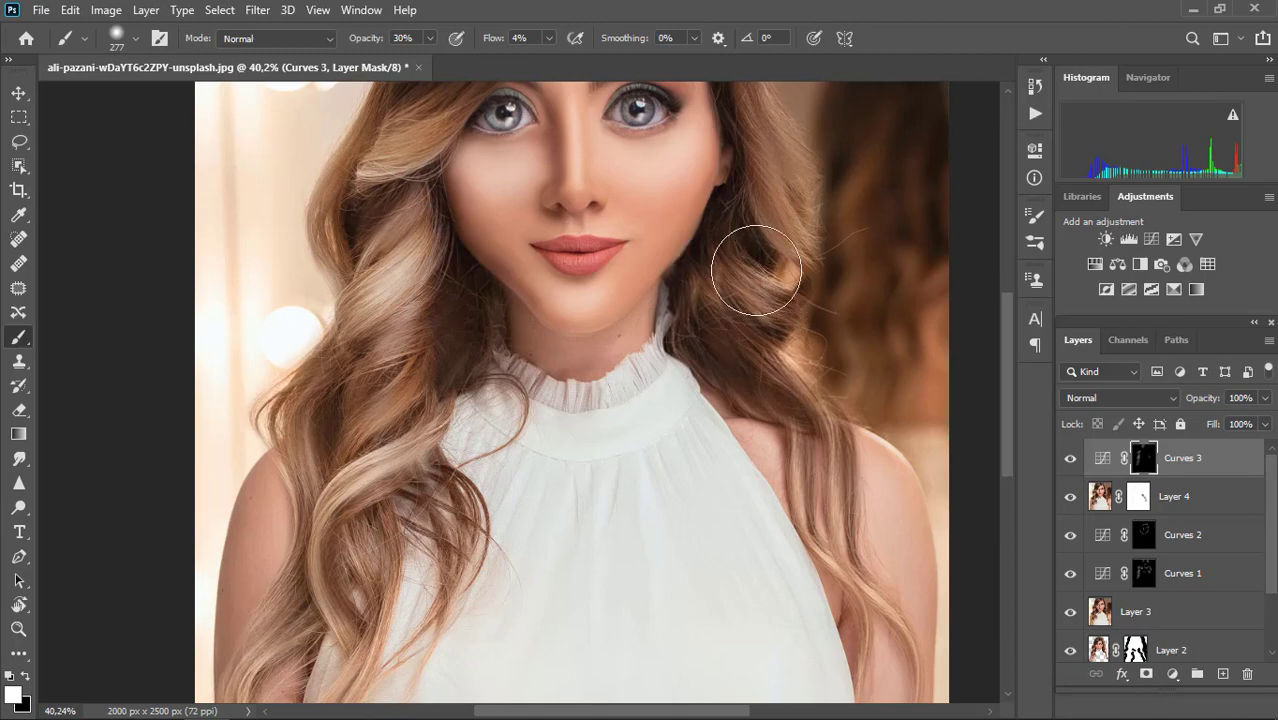
- Brighten the hair strands on the mirror-reflection side of the face on the Curves 3 mask
{"action": "scroll", "coordinate": [748, 271], "scroll_direction": "up", "scroll_amount": 2}
{"action": "scroll", "coordinate": [793, 251], "scroll_direction": "up", "scroll_amount": 2}
{"action": "scroll", "coordinate": [737, 231], "scroll_direction": "up", "scroll_amount": 2}
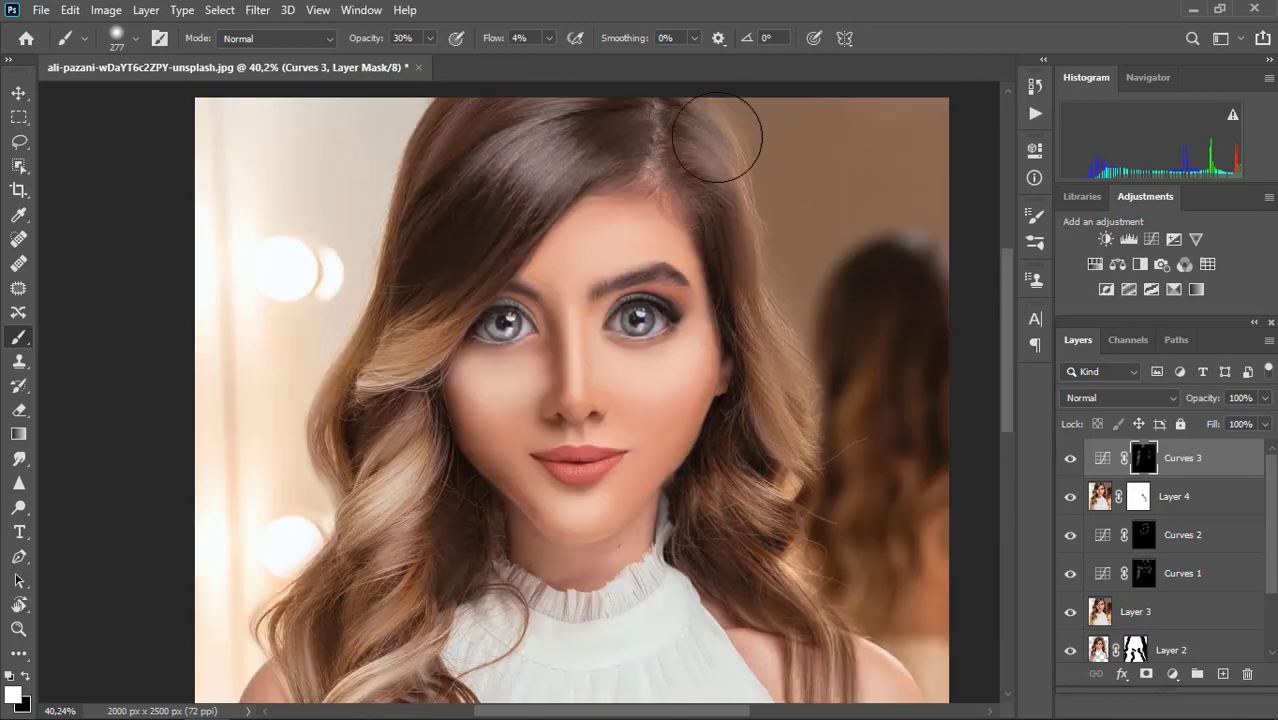
{"action": "scroll", "coordinate": [420, 310], "scroll_direction": "down", "scroll_amount": 2}
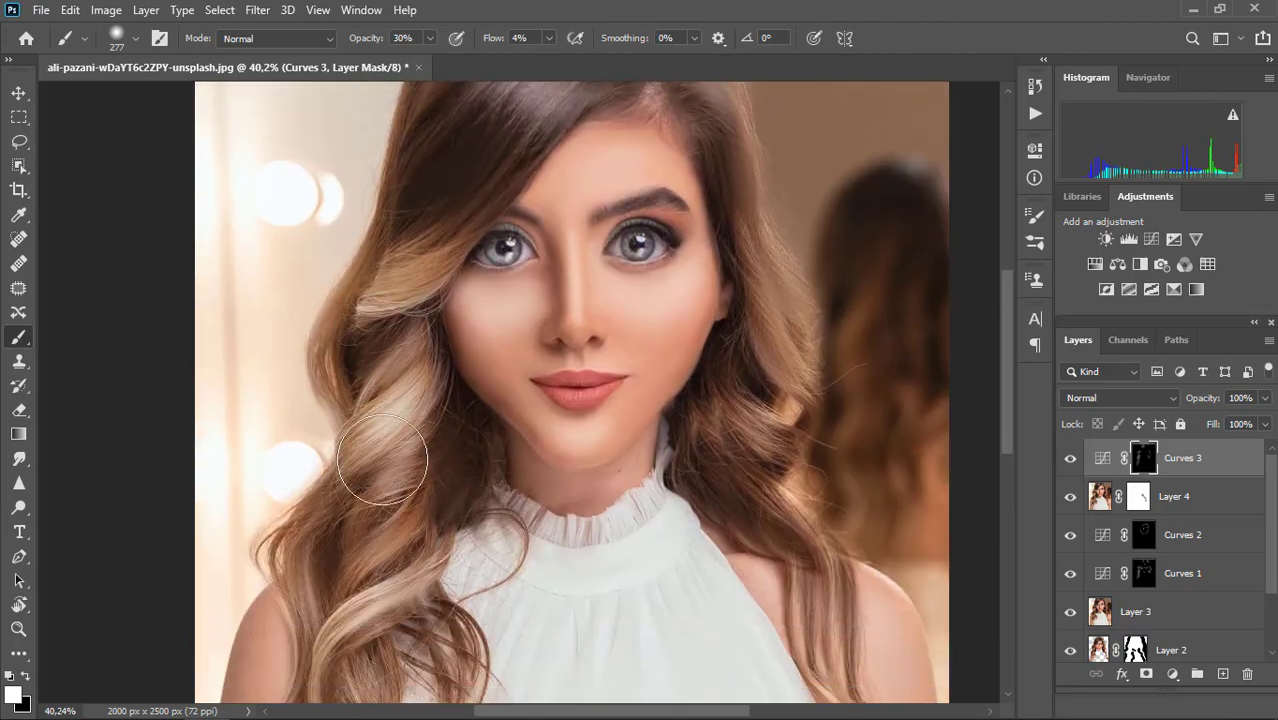
{"action": "scroll", "coordinate": [395, 500], "scroll_direction": "down", "scroll_amount": 2}
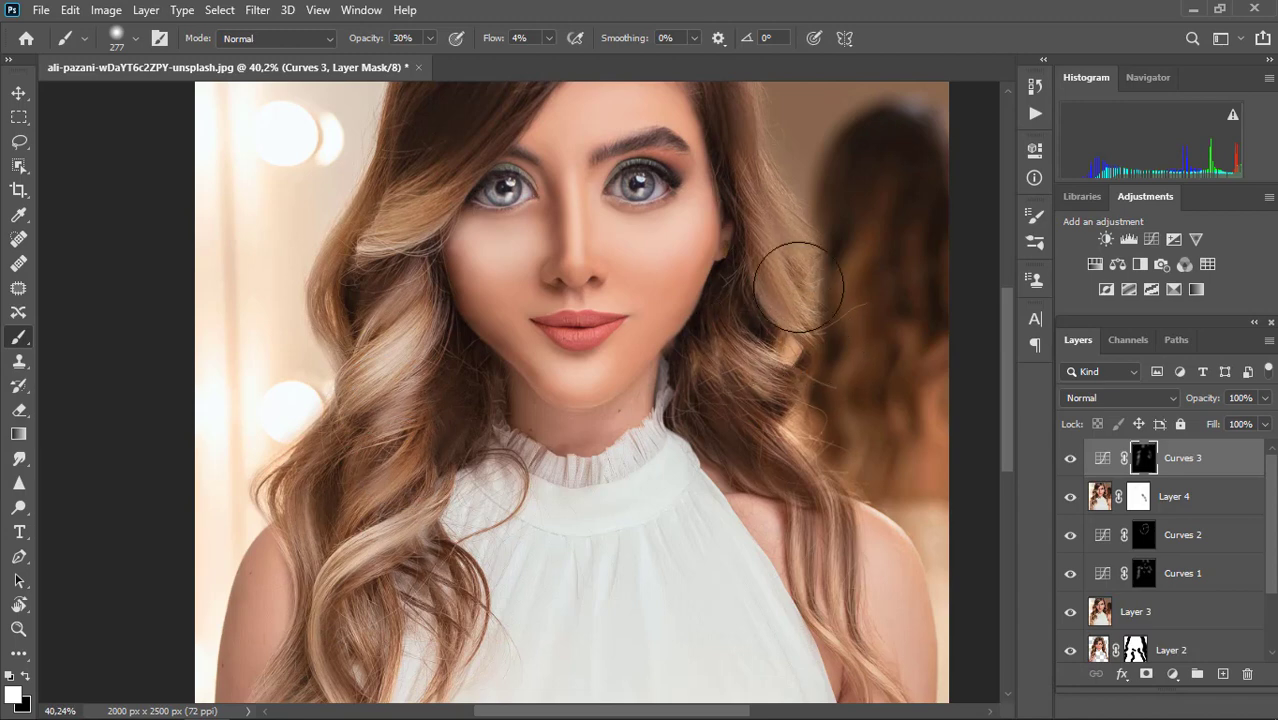
- Compare the full portrait with the Curves 3 hair highlights hidden and shown
{"action": "scroll", "coordinate": [805, 300], "scroll_direction": "down", "scroll_amount": 3}
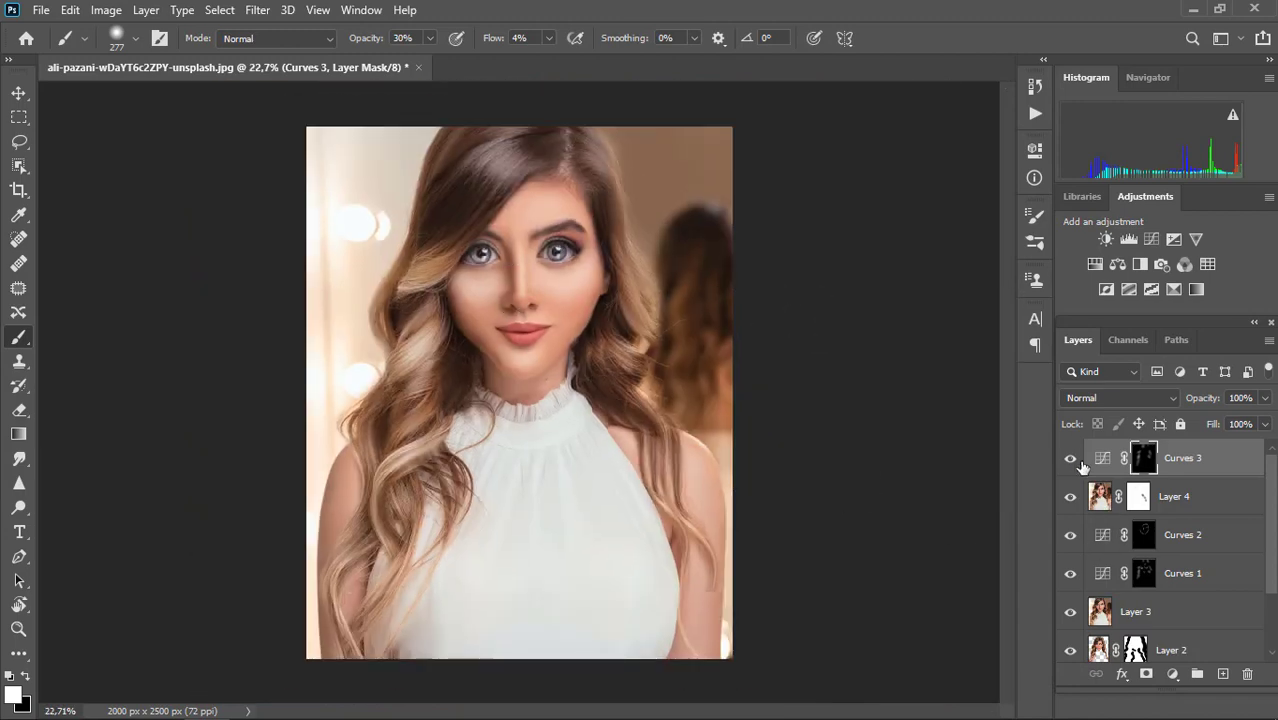
{"action": "left_click", "coordinate": [1070, 458]}
{"action": "left_click", "coordinate": [1070, 458]}
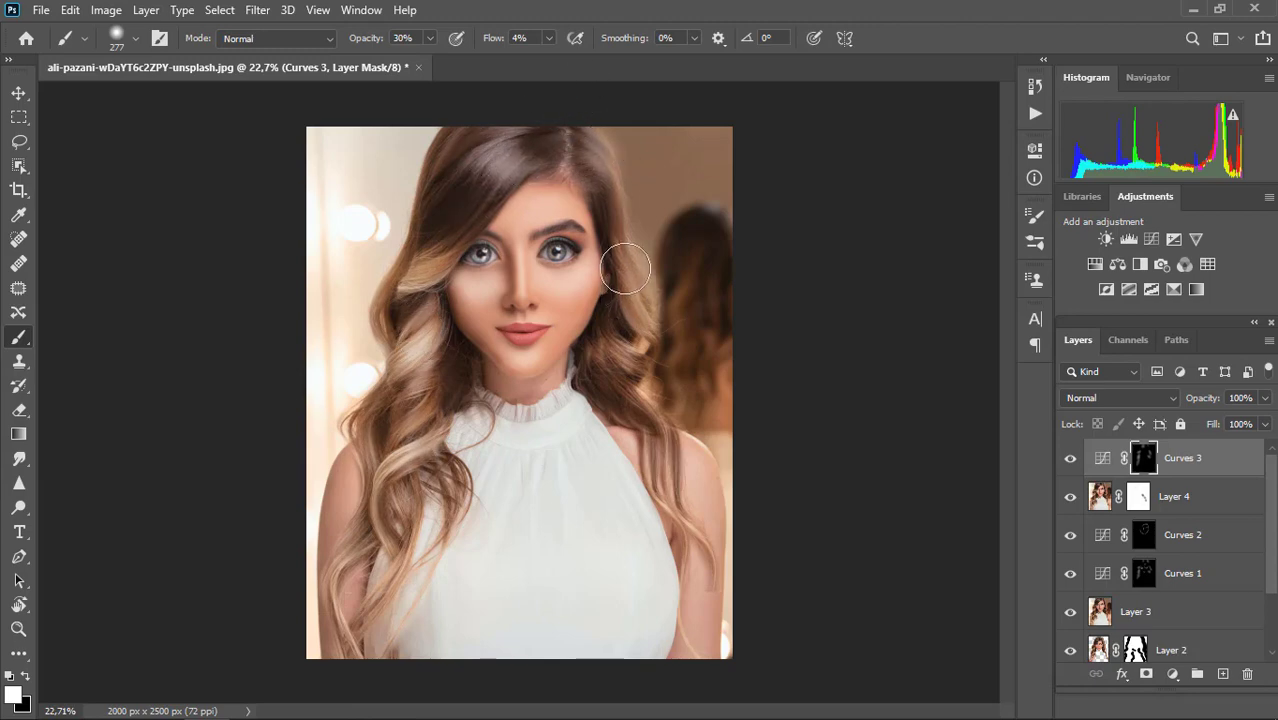
{"action": "left_click", "coordinate": [1070, 458]}
{"action": "left_click", "coordinate": [1070, 458]}
{"action": "scroll", "coordinate": [631, 298], "scroll_direction": "down", "scroll_amount": 1}
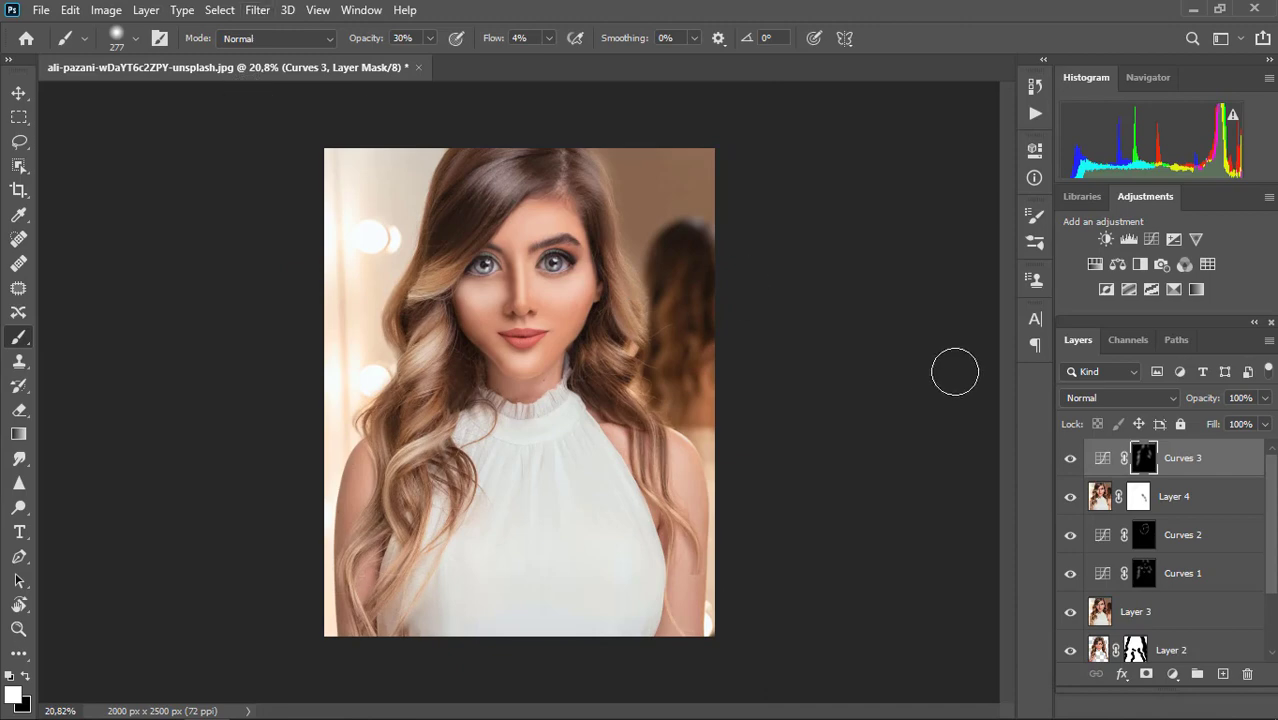
- Stamp all visible layers into a new top layer and open it in the Camera Raw Filter
{"action": "key", "text": "ctrl+shift+alt+e"}
{"action": "left_click", "coordinate": [257, 10]}
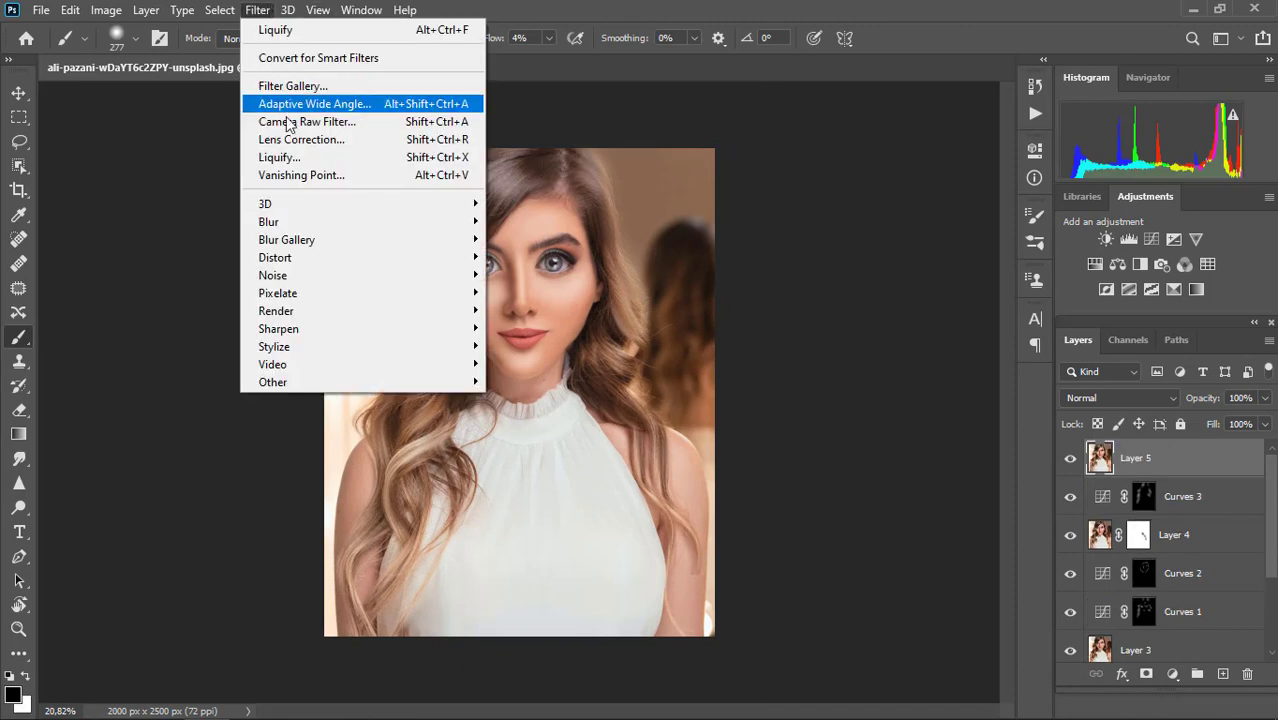
{"action": "left_click", "coordinate": [305, 121]}
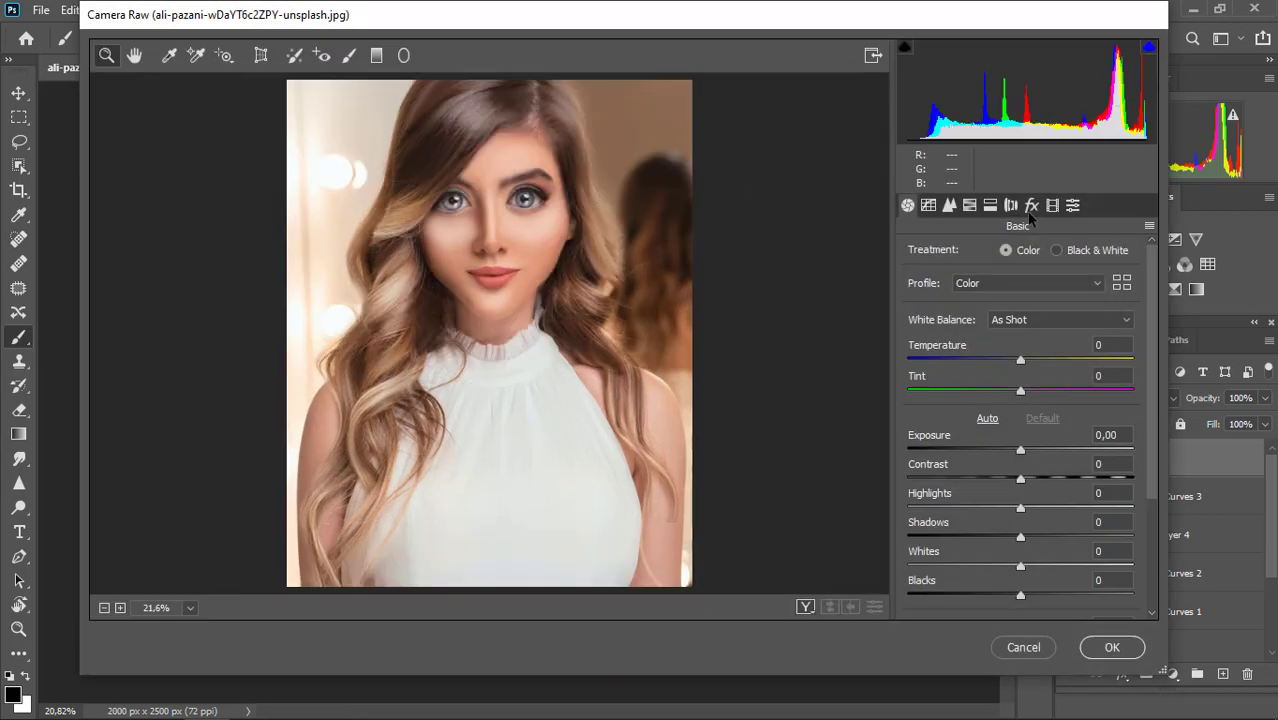
- Add a post-crop vignette with amount -23 and a slightly reduced feather
{"action": "left_click", "coordinate": [1031, 207]}
{"action": "left_click_drag", "start_coordinate": [1009, 448], "coordinate": [999, 449]}
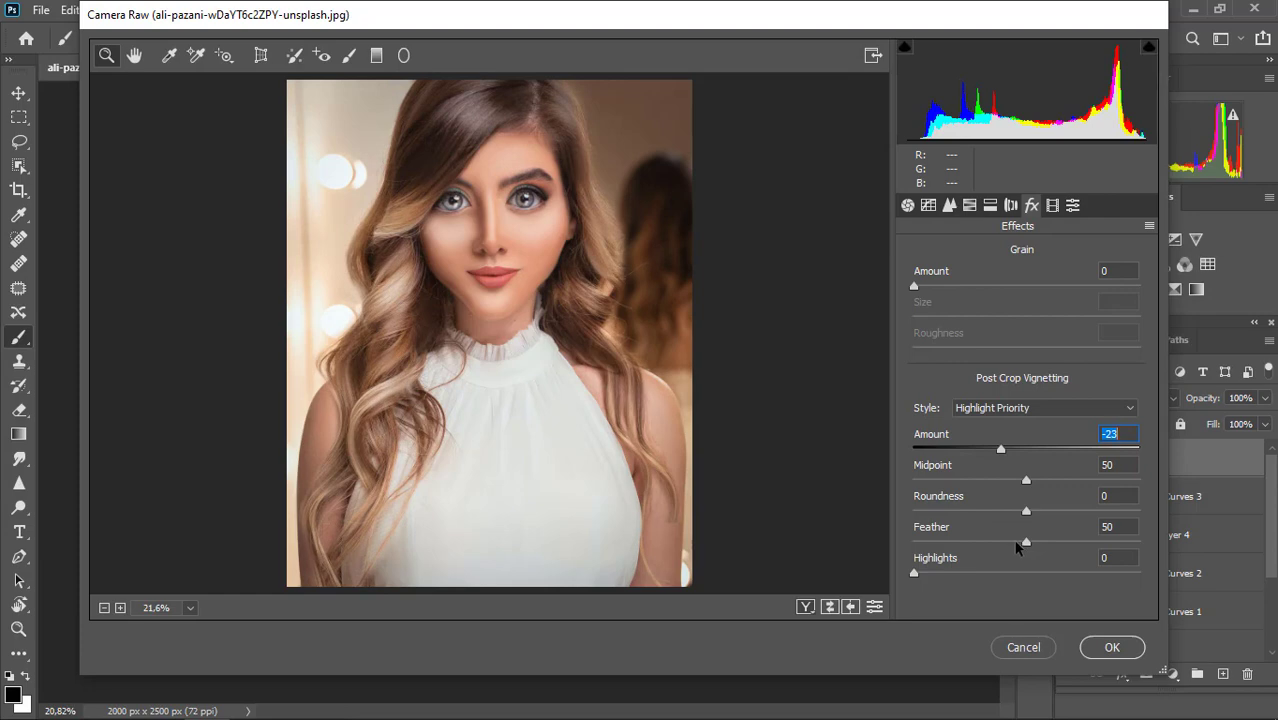
{"action": "mouse_move", "coordinate": [1026, 541]}
{"action": "left_mouse_down"}
{"action": "mouse_move", "coordinate": [1083, 540]}
{"action": "mouse_move", "coordinate": [1011, 544]}
{"action": "left_mouse_up"}
- Set Vibrance to +3, Exposure to +0,15, Contrast to +33, Highlights to +12 and Shadows to -18
{"action": "left_click", "coordinate": [907, 205]}
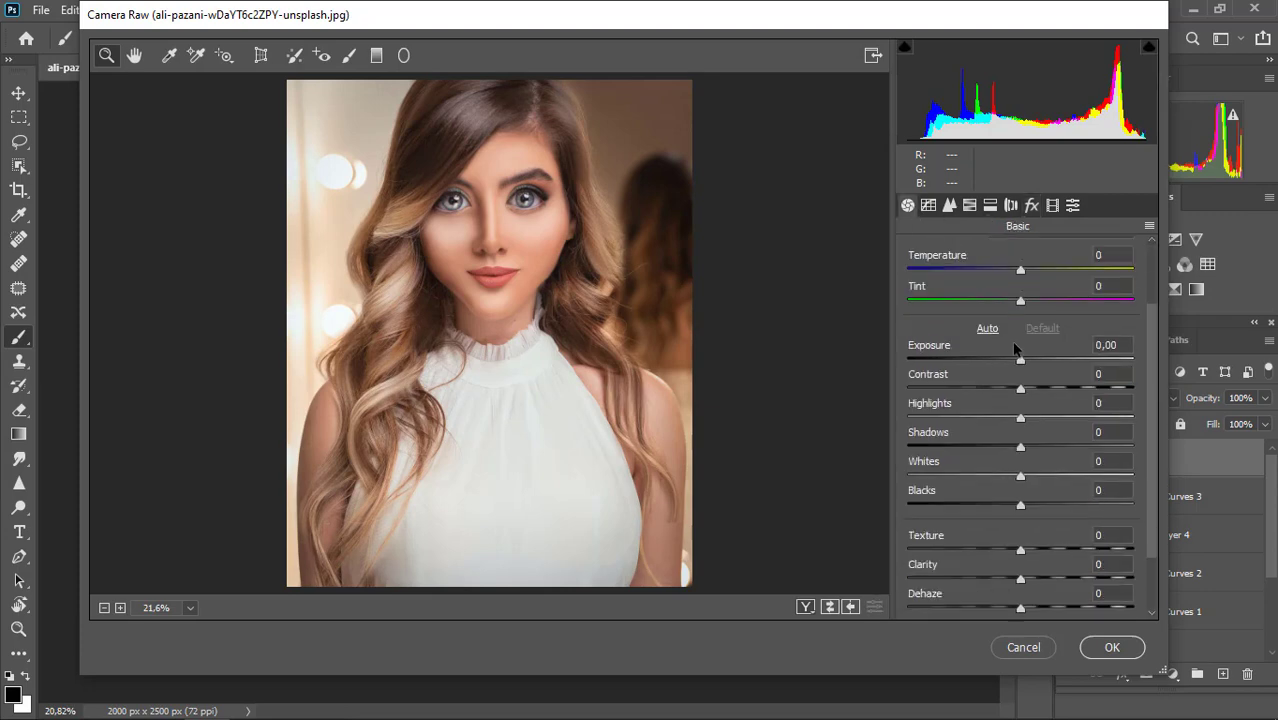
{"action": "mouse_move", "coordinate": [1033, 581]}
{"action": "left_mouse_down"}
{"action": "mouse_move", "coordinate": [1044, 579]}
{"action": "mouse_move", "coordinate": [1023, 583]}
{"action": "left_mouse_up"}
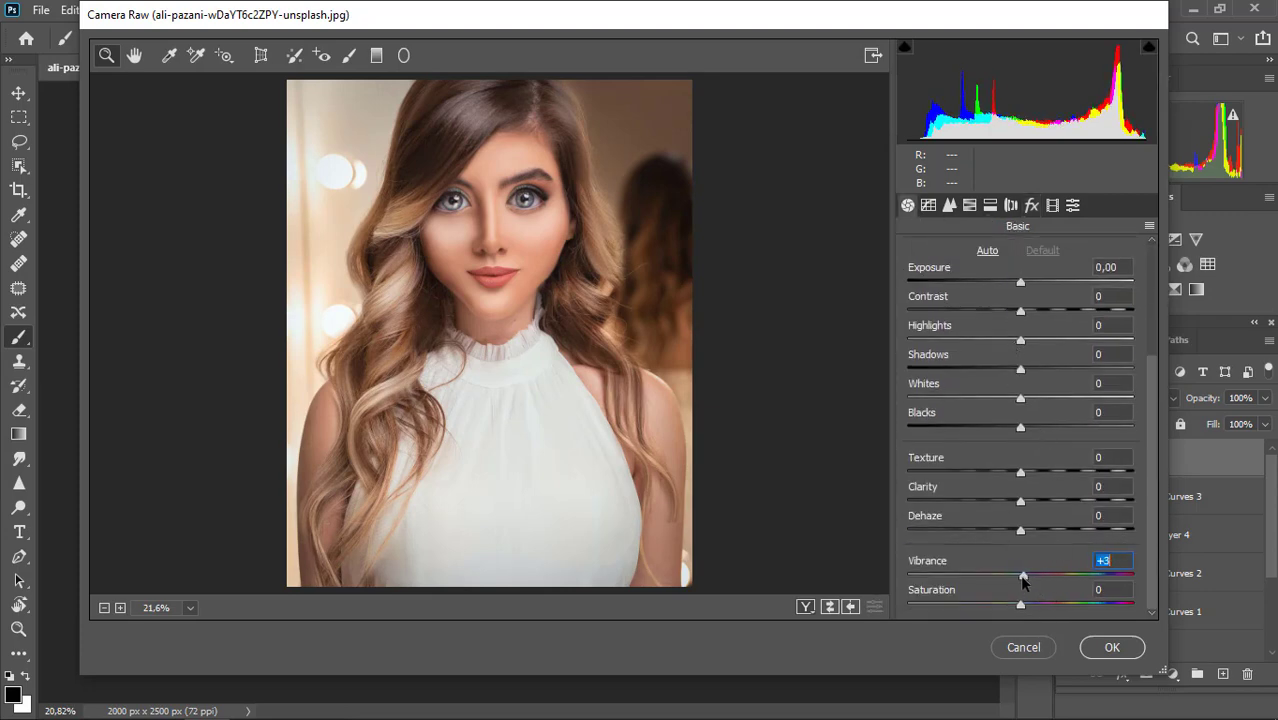
{"action": "scroll", "coordinate": [1019, 482], "scroll_direction": "up", "scroll_amount": 3}
{"action": "left_click_drag", "start_coordinate": [1003, 462], "coordinate": [1055, 400]}
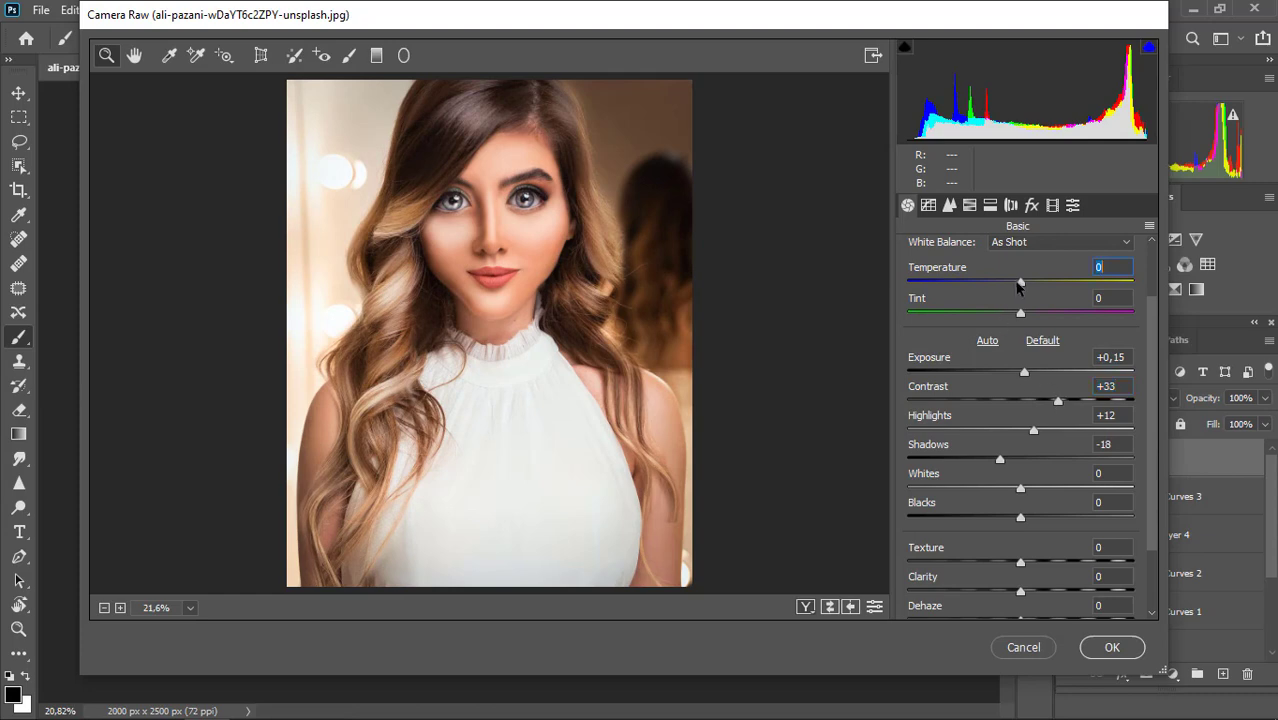
- Set the white balance to Temperature -13 and Tint +13, and adjust Texture to +17, Clarity to -1 and Dehaze to +1
{"action": "left_click_drag", "start_coordinate": [1018, 286], "coordinate": [1012, 287]}
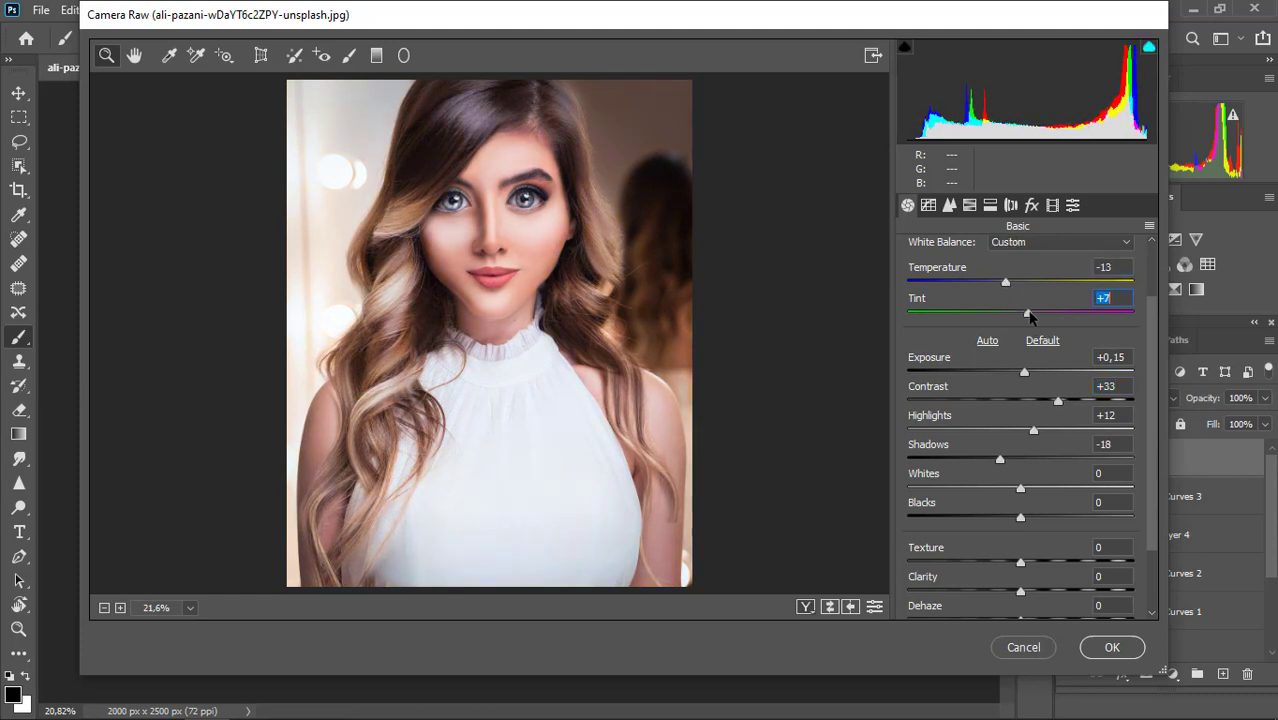
{"action": "left_click_drag", "start_coordinate": [1006, 287], "coordinate": [1003, 287]}
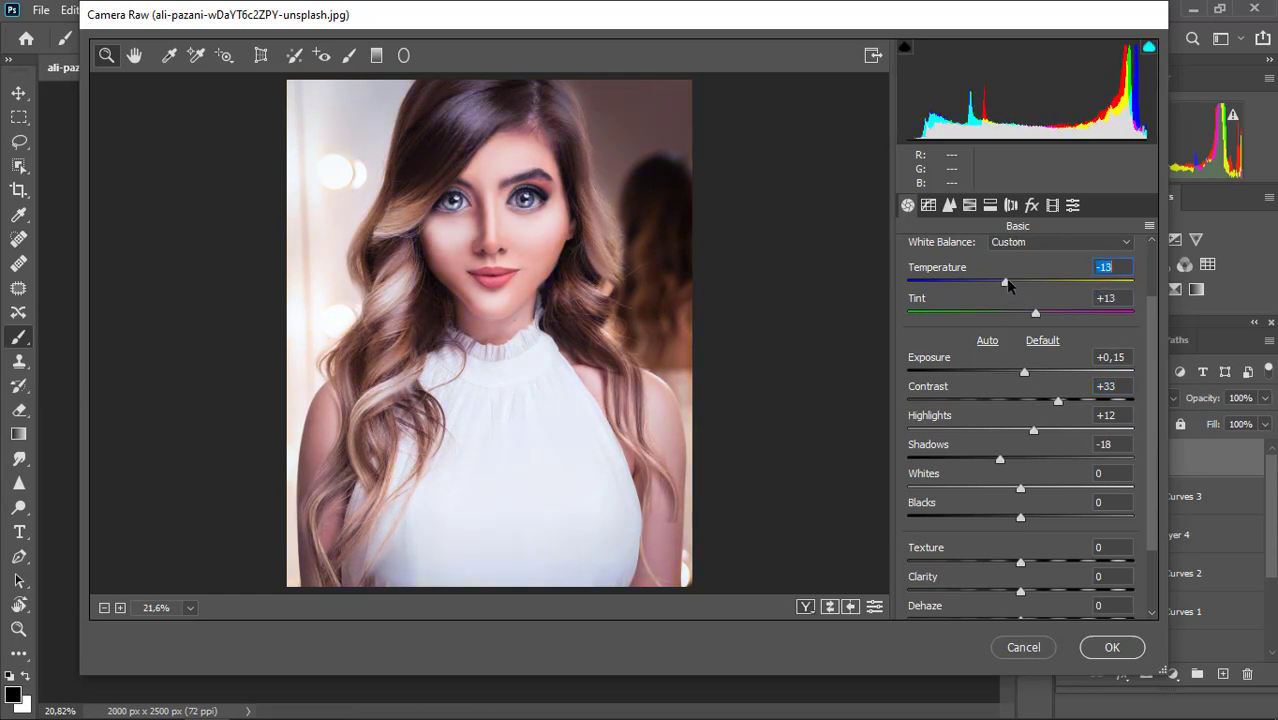
{"action": "scroll", "coordinate": [1005, 278], "scroll_direction": "down", "scroll_amount": 3}
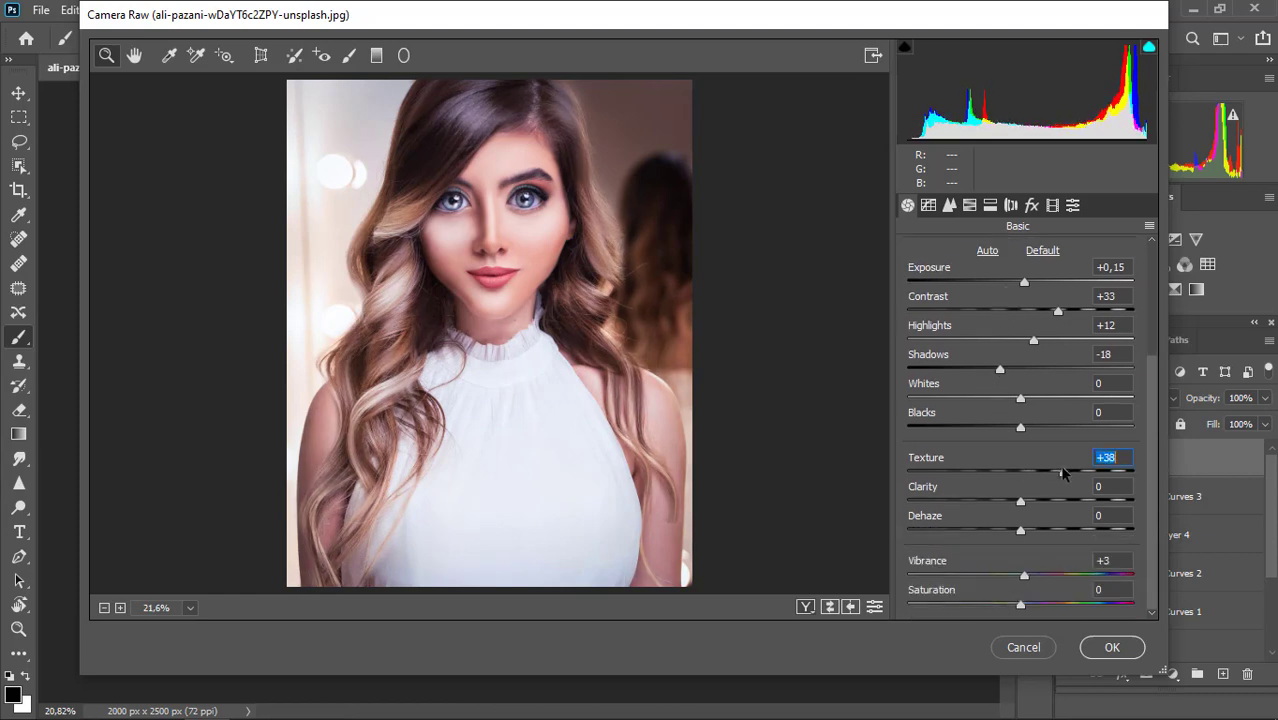
{"action": "left_click_drag", "start_coordinate": [1042, 486], "coordinate": [945, 477]}
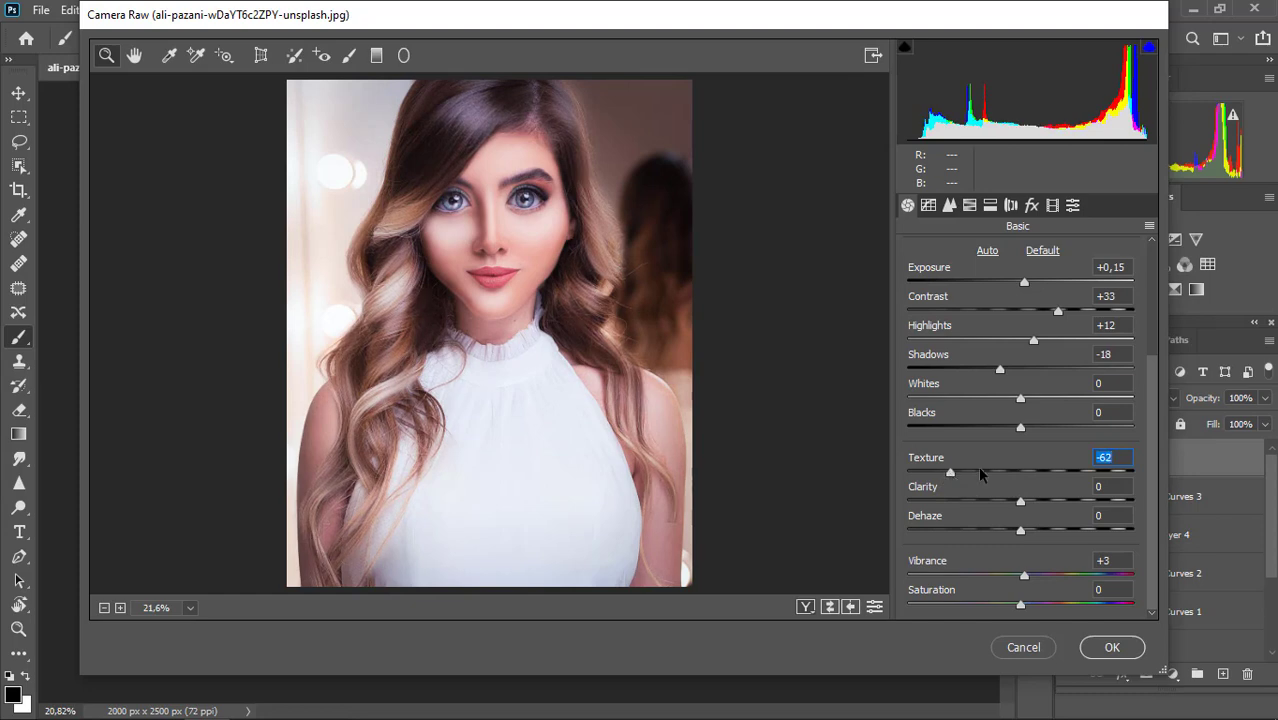
{"action": "left_click_drag", "start_coordinate": [1058, 474], "coordinate": [1022, 530]}
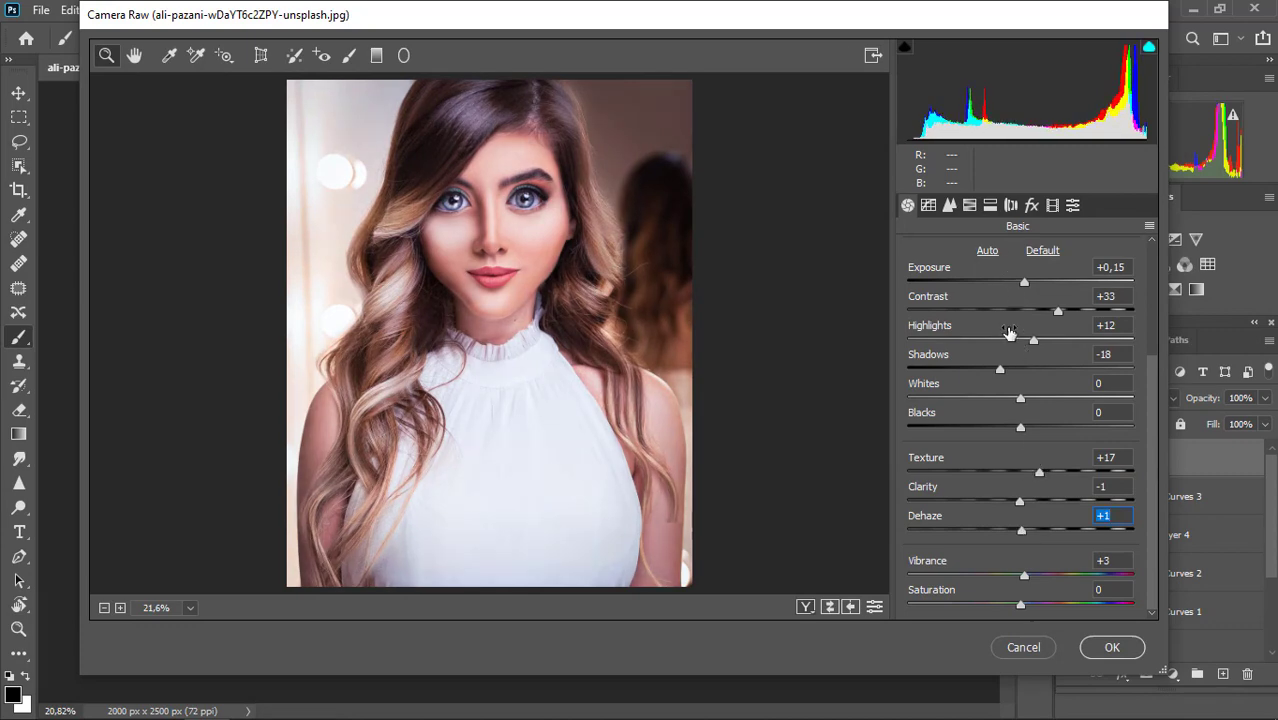
- Split-tone the shadows with a blue-violet hue at low saturation and apply the Camera Raw adjustments
{"action": "left_click", "coordinate": [987, 205]}
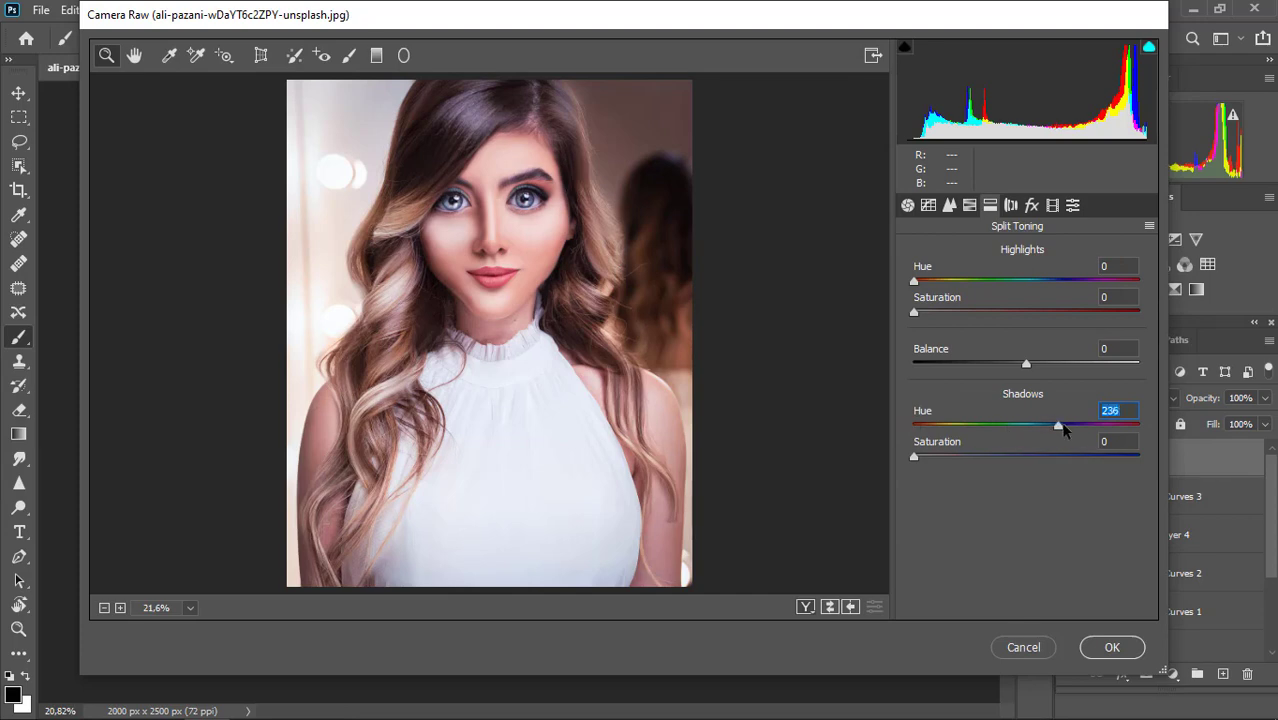
{"action": "left_click_drag", "start_coordinate": [920, 460], "coordinate": [942, 459]}
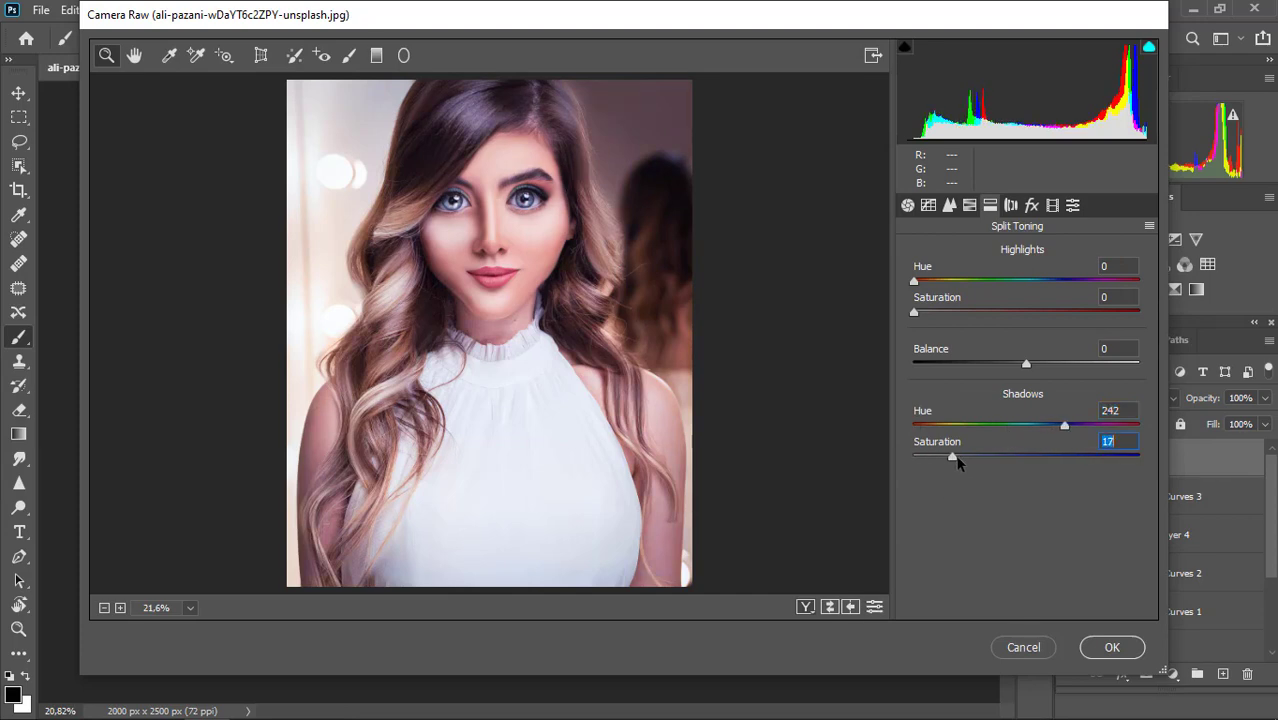
{"action": "left_click_drag", "start_coordinate": [1064, 431], "coordinate": [1073, 428]}
{"action": "left_click_drag", "start_coordinate": [952, 457], "coordinate": [946, 455]}
{"action": "left_click", "coordinate": [1104, 646]}
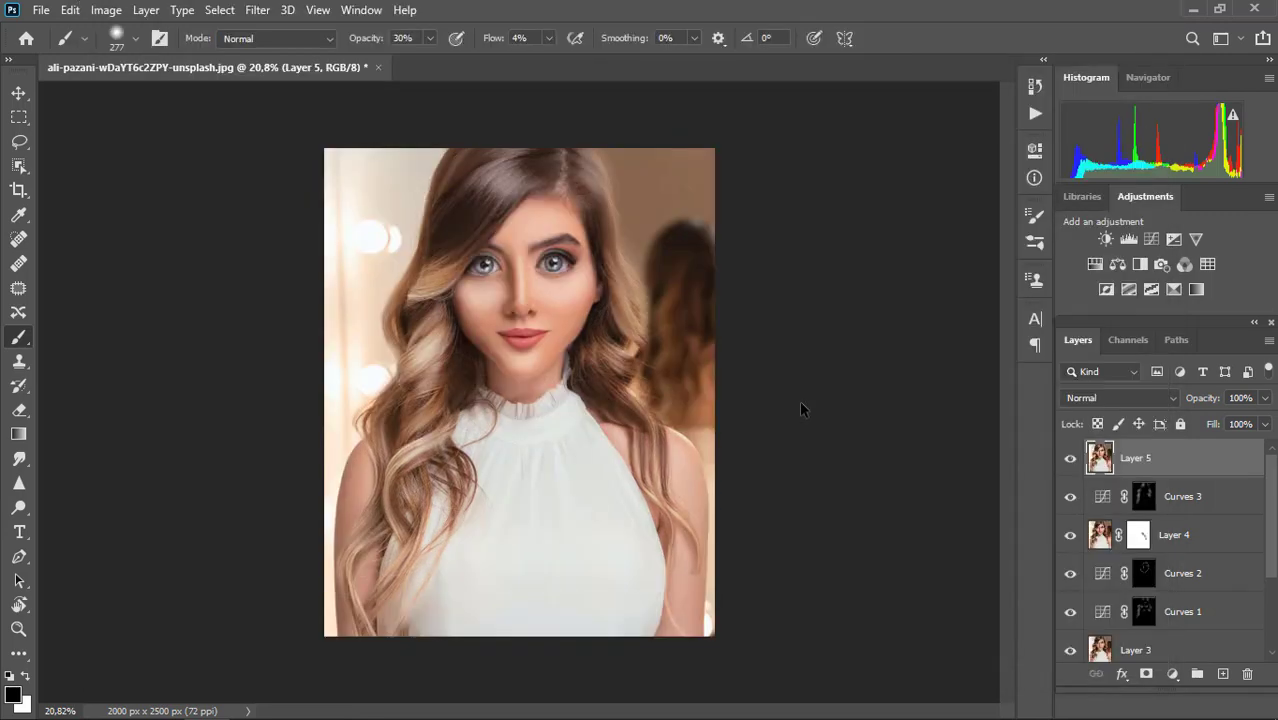